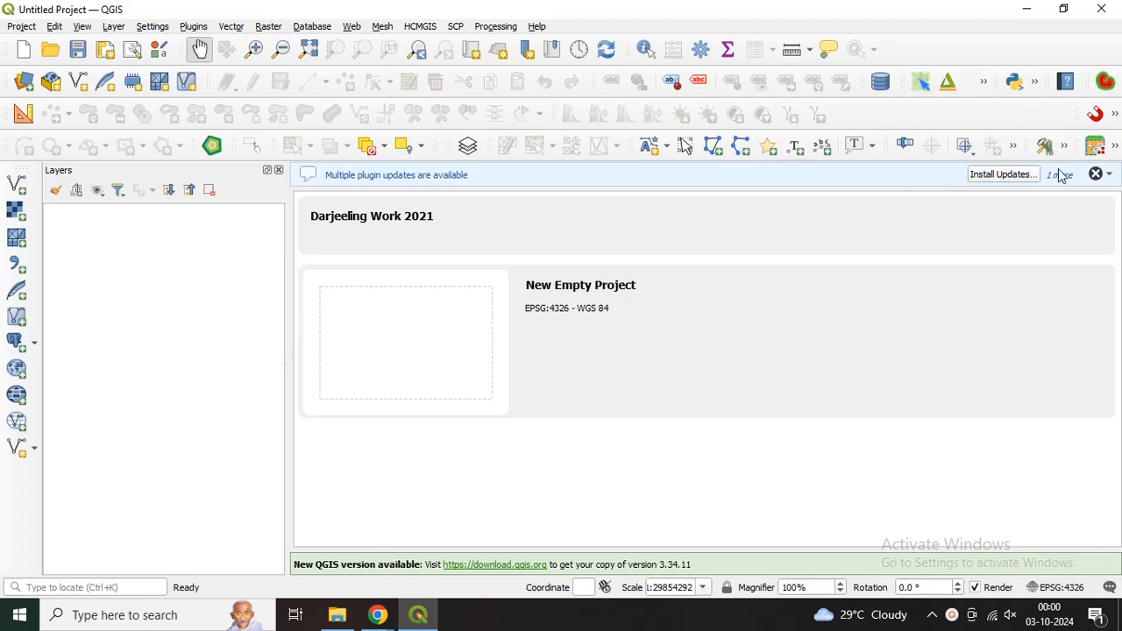
Step: Dismiss the plugin update and Python error notifications, and open the Georeferencer
{"action": "left_click", "coordinate": [1096, 174]}
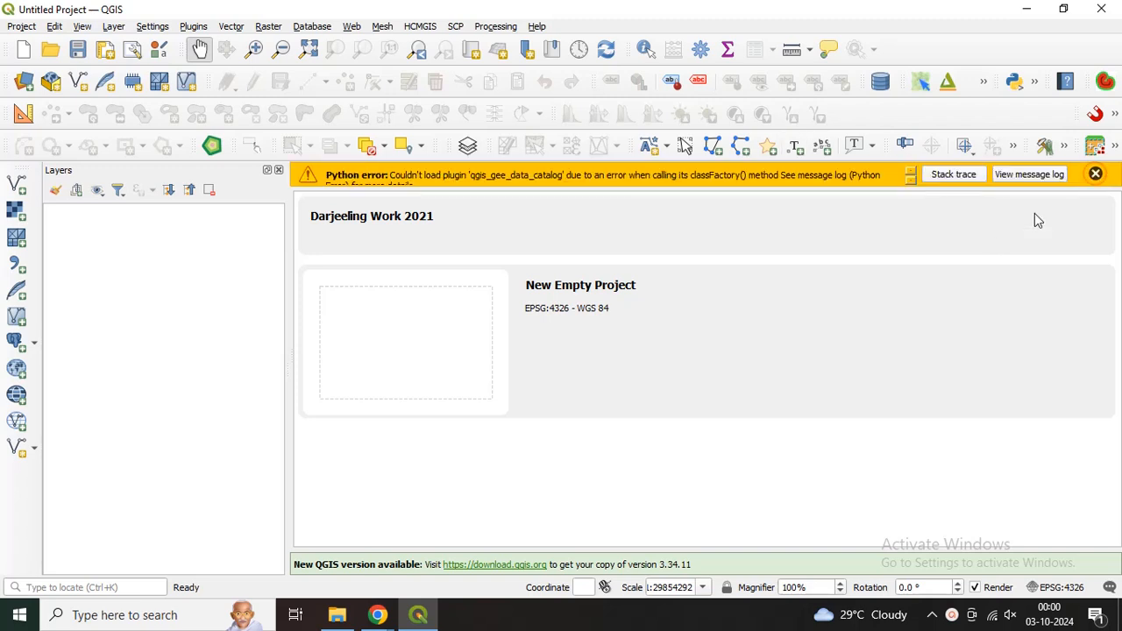
{"action": "left_click", "coordinate": [1096, 173]}
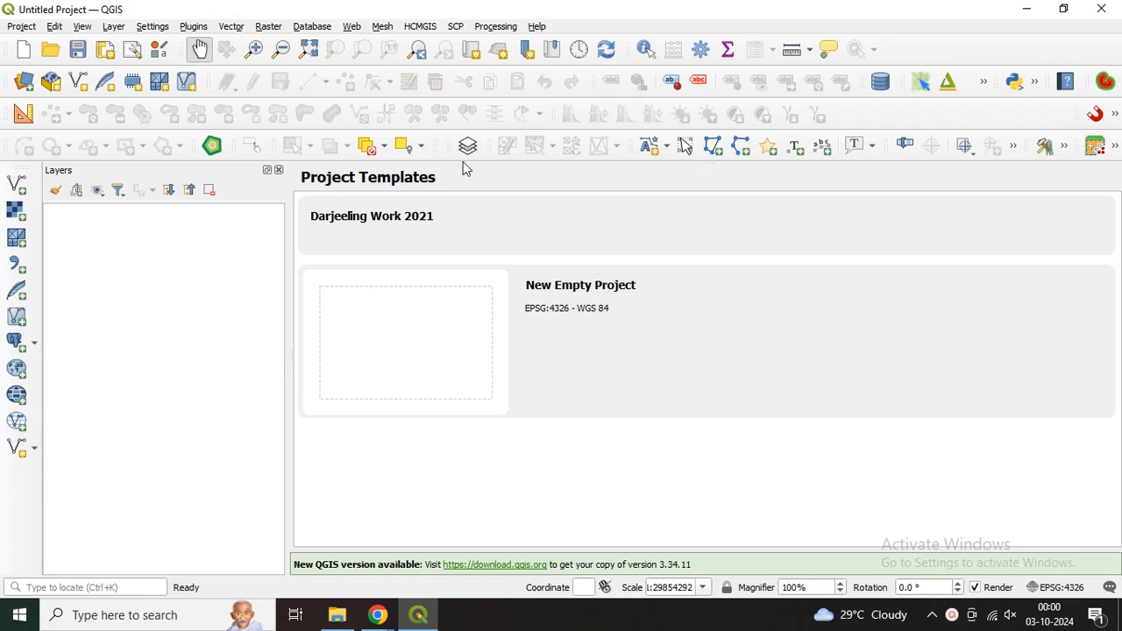
{"action": "left_click", "coordinate": [113, 27]}
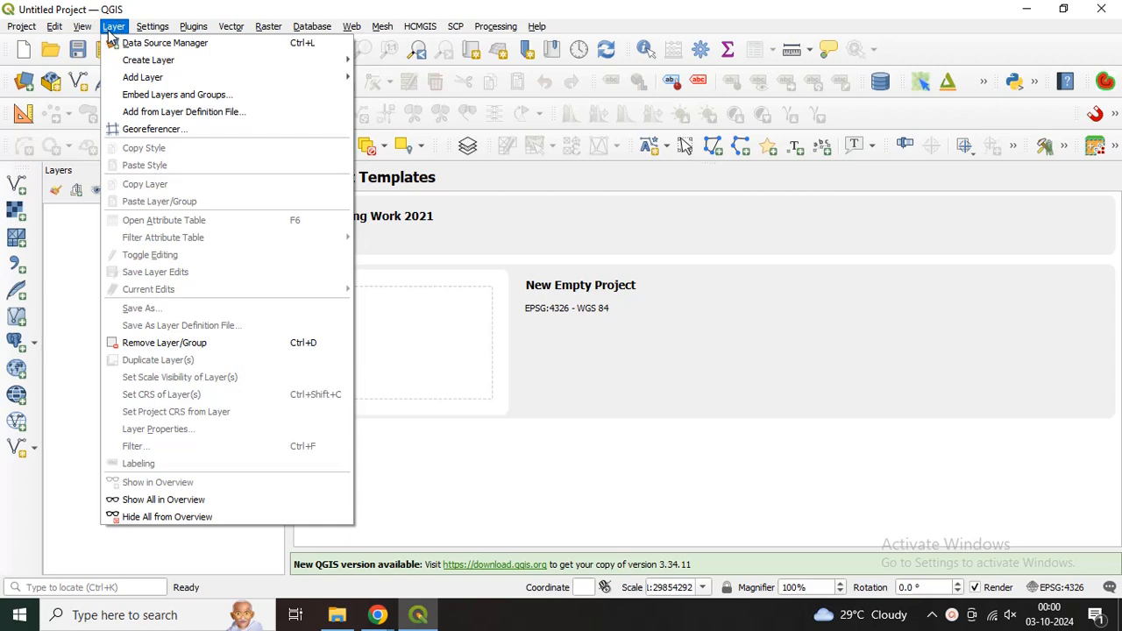
{"action": "left_click", "coordinate": [140, 130]}
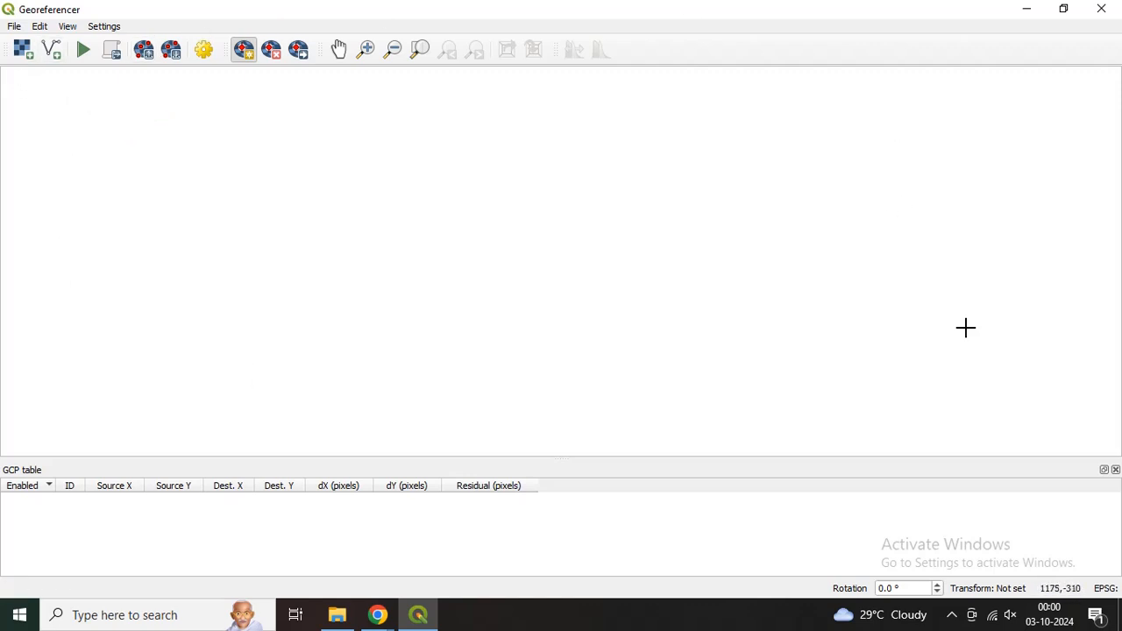
Step: Load the JPEG raster "Darjeeling Map block wise" from the Desktop into the Georeferencer
{"action": "left_click", "coordinate": [23, 54]}
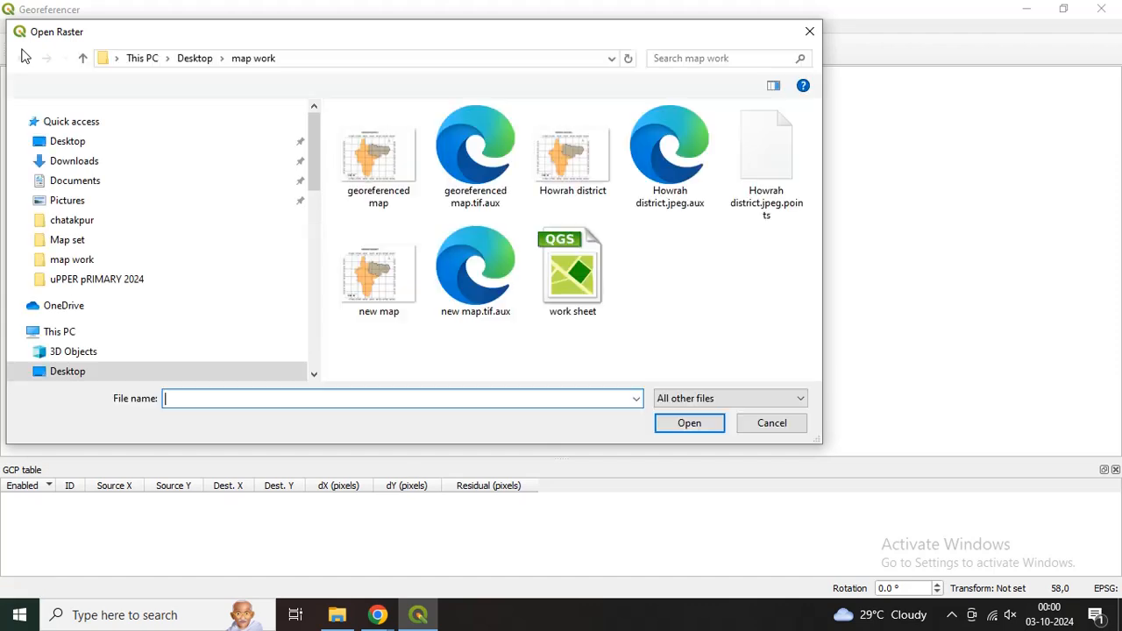
{"action": "left_click", "coordinate": [117, 142]}
{"action": "scroll", "coordinate": [433, 273], "scroll_direction": "down", "scroll_amount": 3}
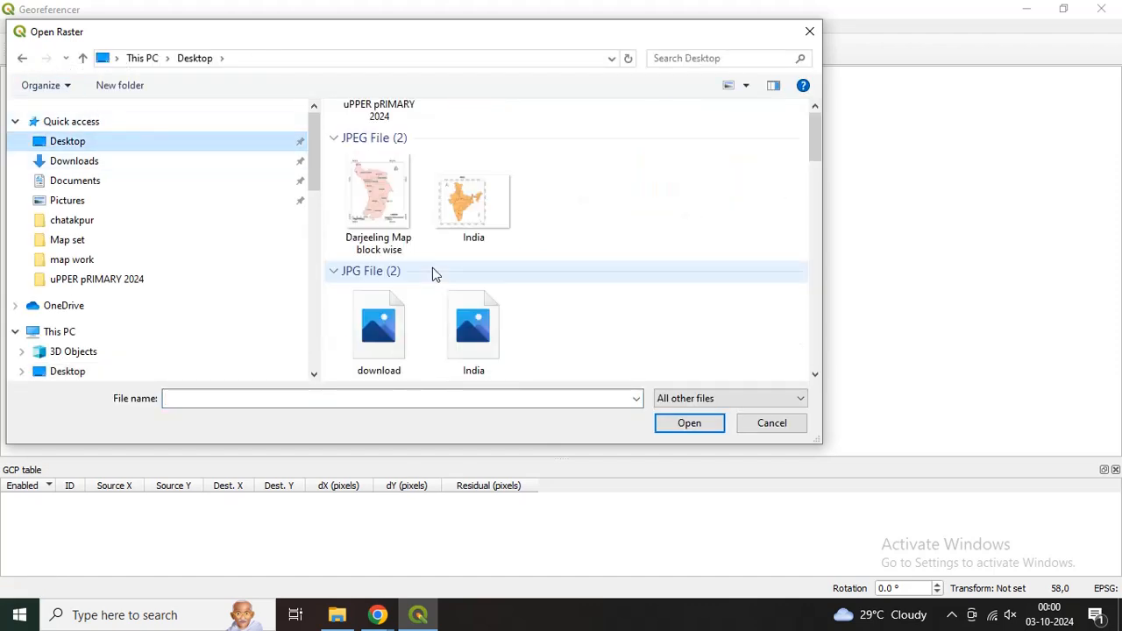
{"action": "left_click", "coordinate": [392, 242]}
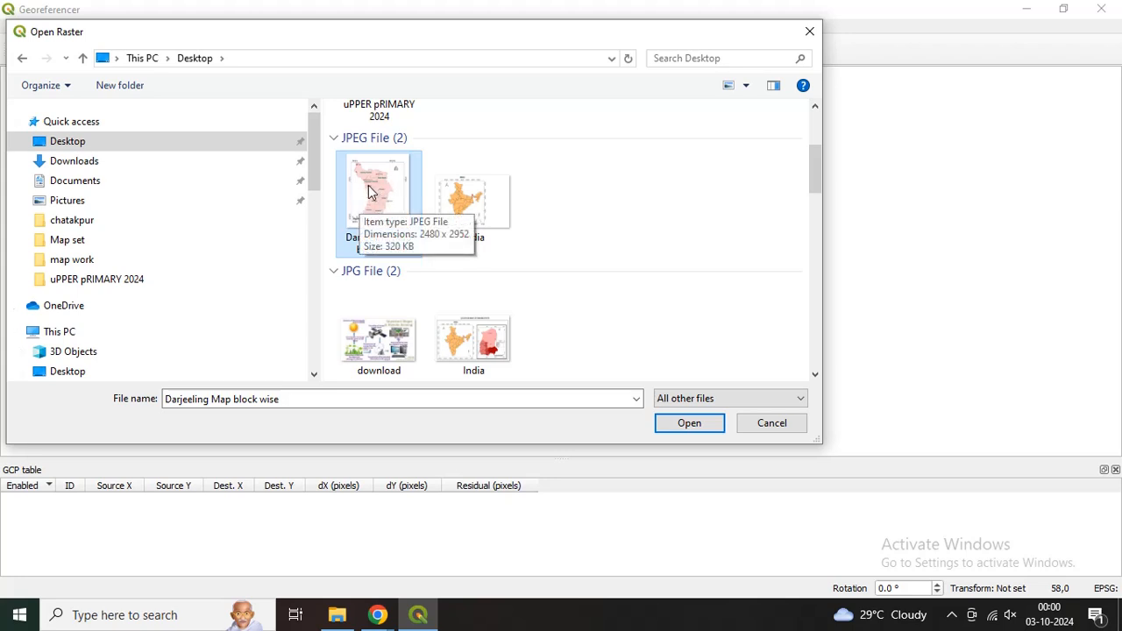
{"action": "left_click", "coordinate": [679, 424]}
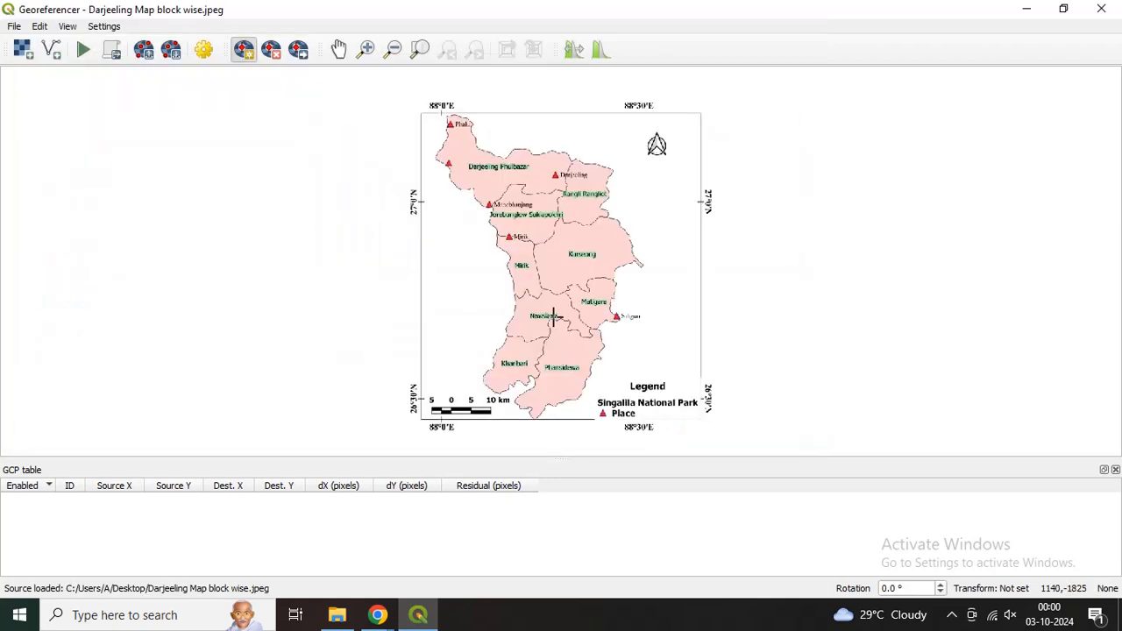
{"action": "scroll", "coordinate": [500, 209], "scroll_direction": "up", "scroll_amount": 1}
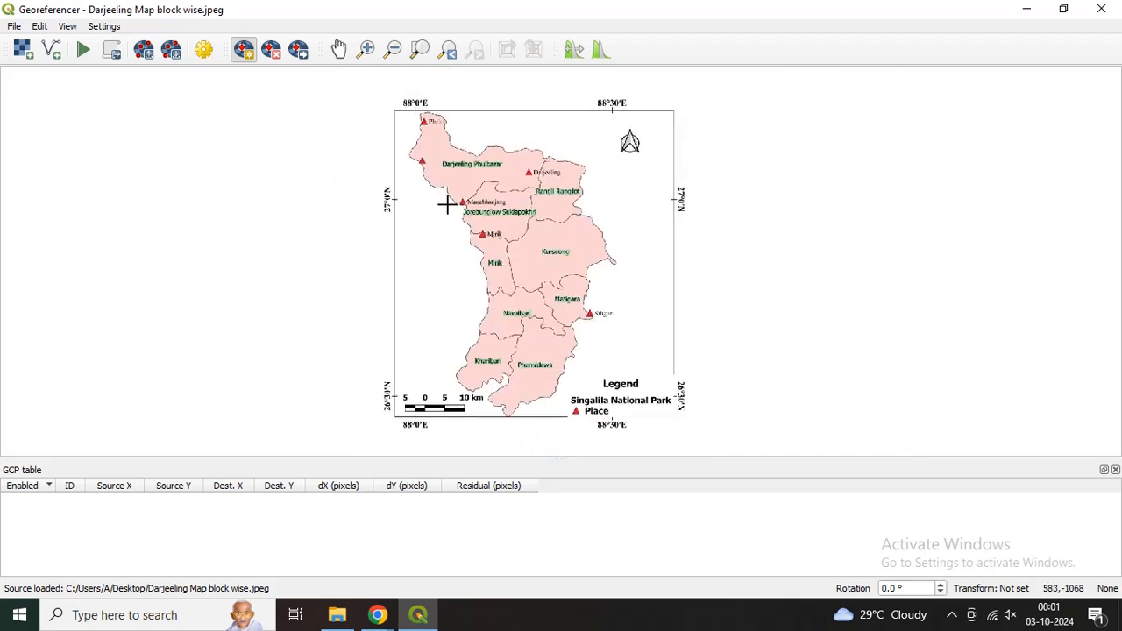
{"action": "scroll", "coordinate": [446, 201], "scroll_direction": "down", "scroll_amount": 1}
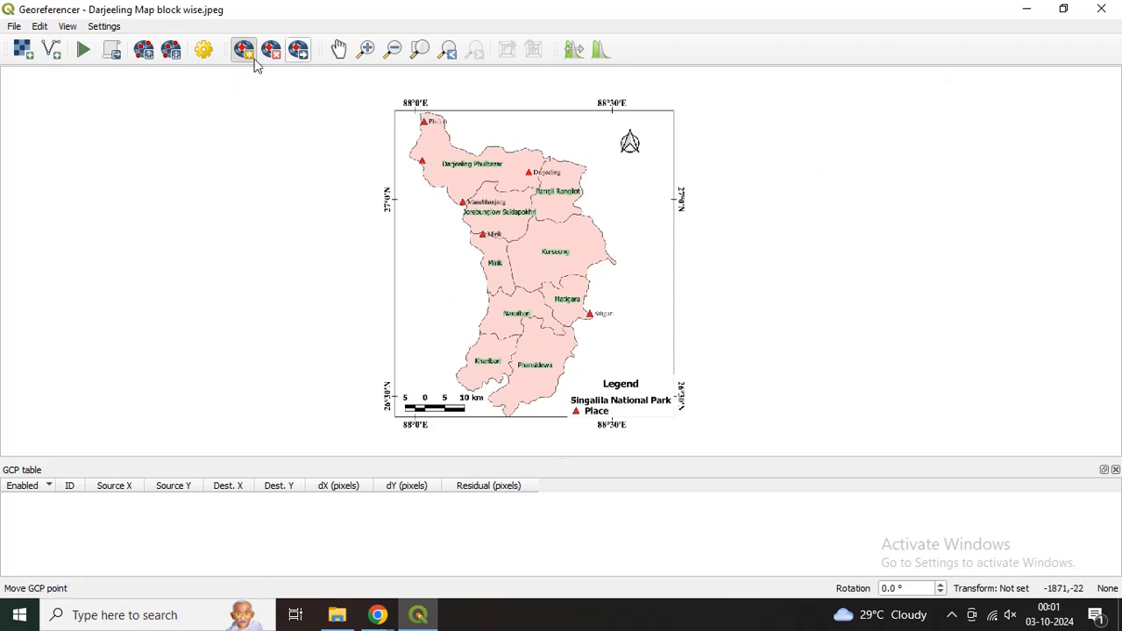
Step: Close the Georeferencer, minimize QGIS and open the desktop image "Darjeeling Map block wise" in Paint
{"action": "left_click", "coordinate": [1101, 9]}
{"action": "left_click", "coordinate": [1027, 9]}
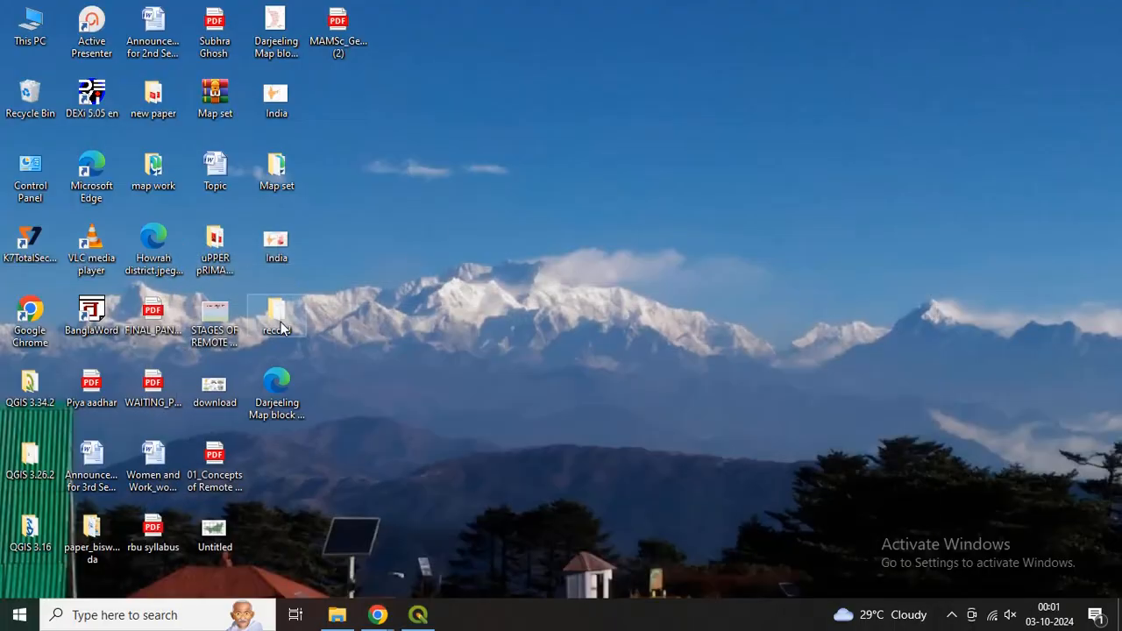
{"action": "left_click", "coordinate": [274, 40]}
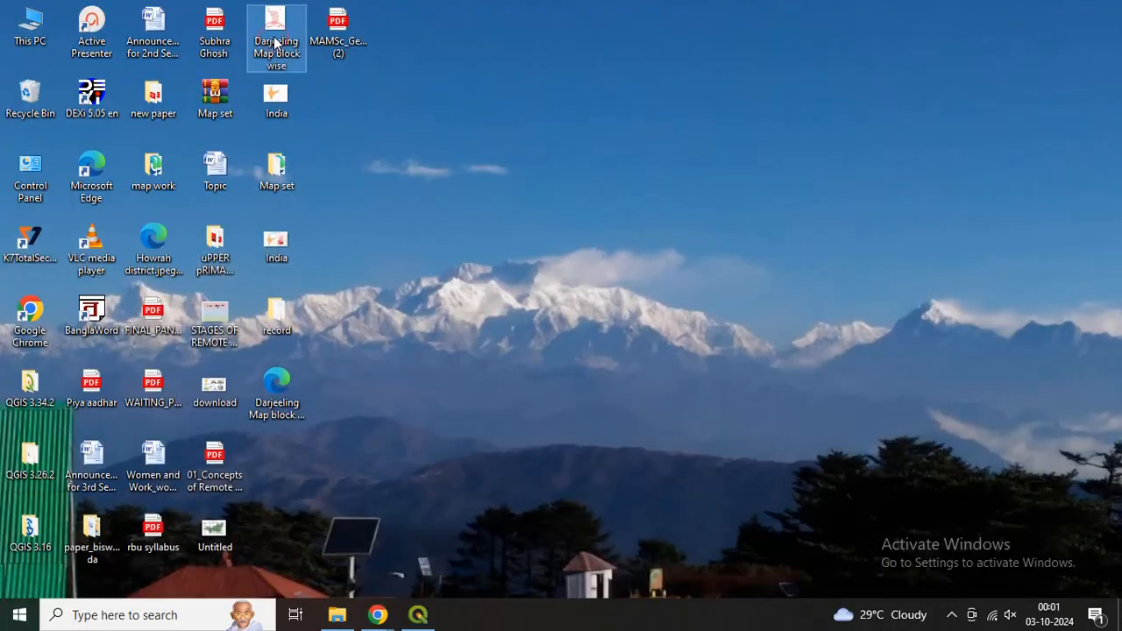
{"action": "right_click", "coordinate": [274, 40]}
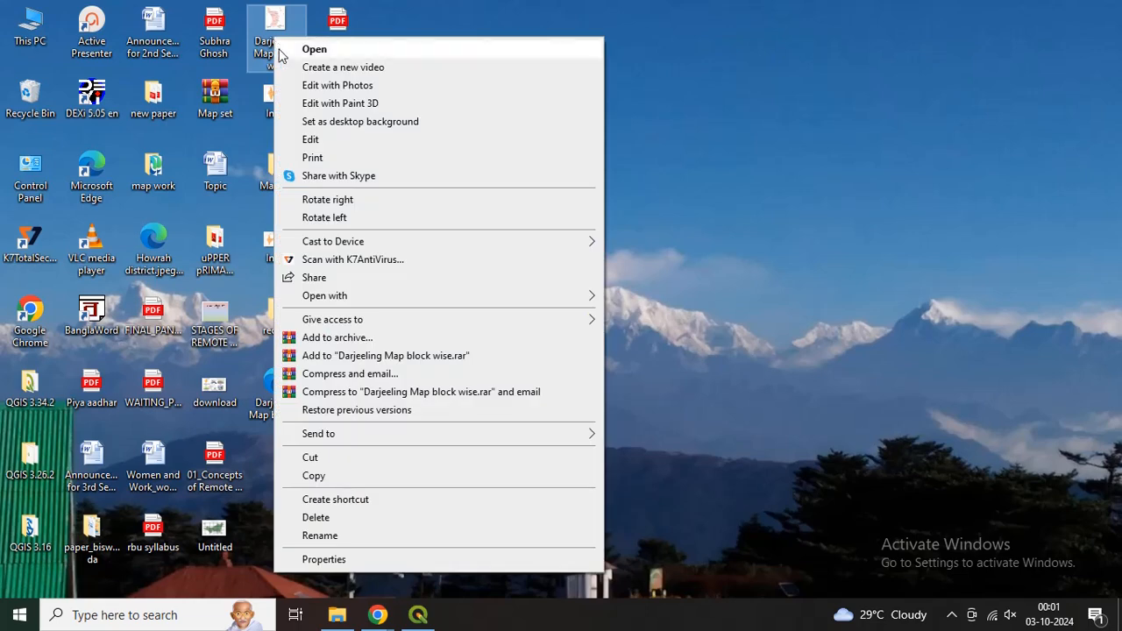
{"action": "mouse_move", "coordinate": [518, 302]}
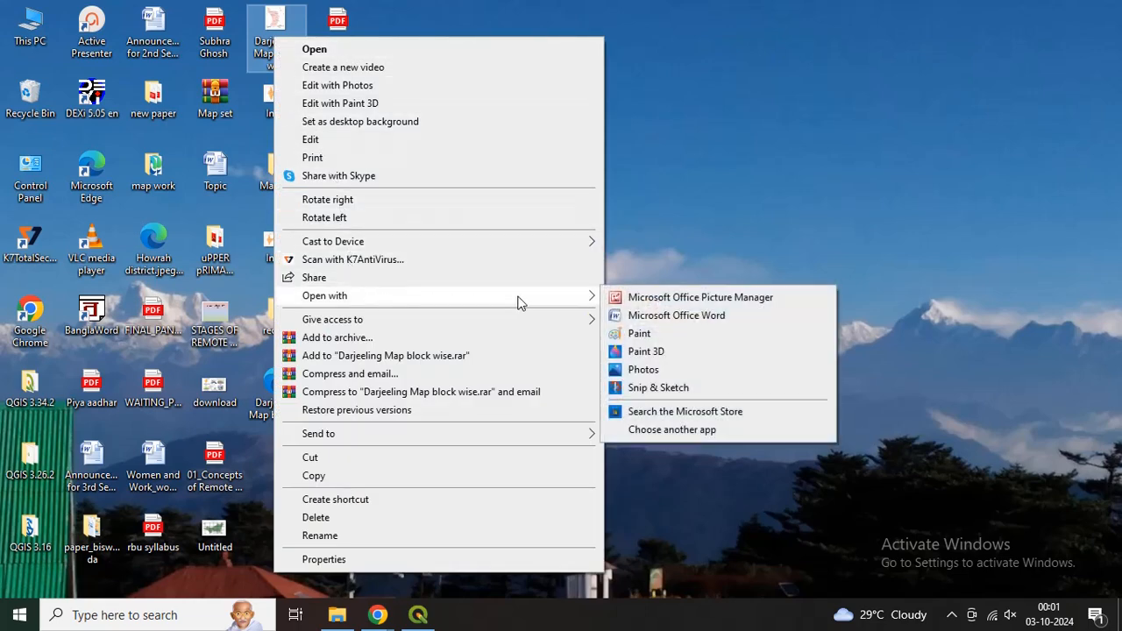
{"action": "left_click", "coordinate": [632, 336]}
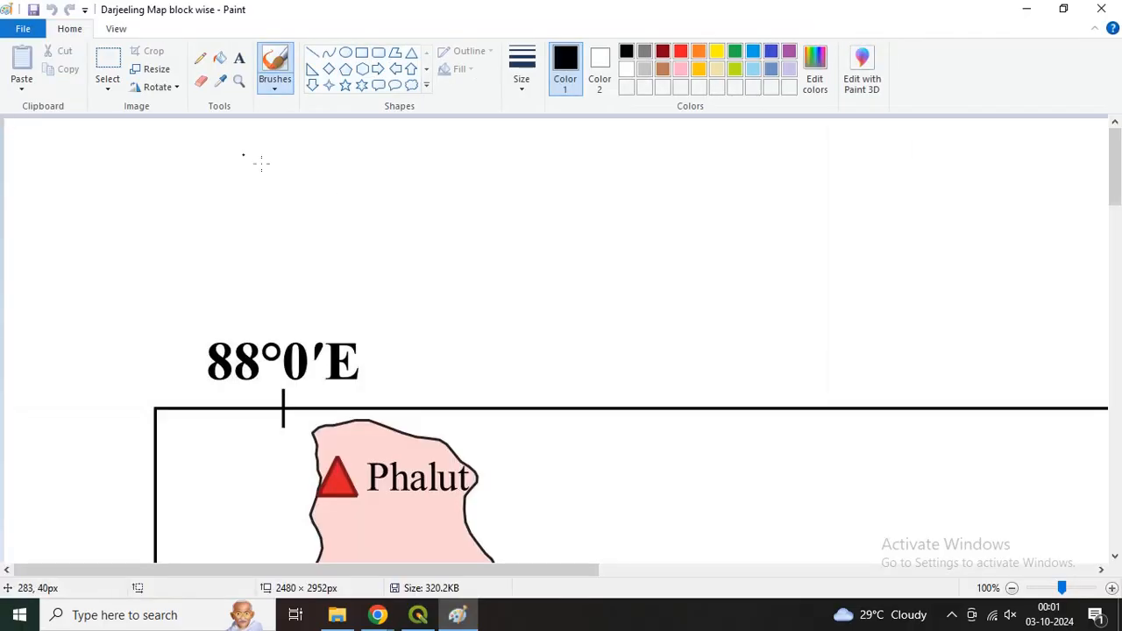
Step: Draw two black horizontal lines about 2129 px long across the map frame, joining the 27°0′N ticks and the 26°30′N ticks
{"action": "left_click", "coordinate": [116, 29]}
{"action": "left_click", "coordinate": [55, 70]}
{"action": "left_click", "coordinate": [55, 71]}
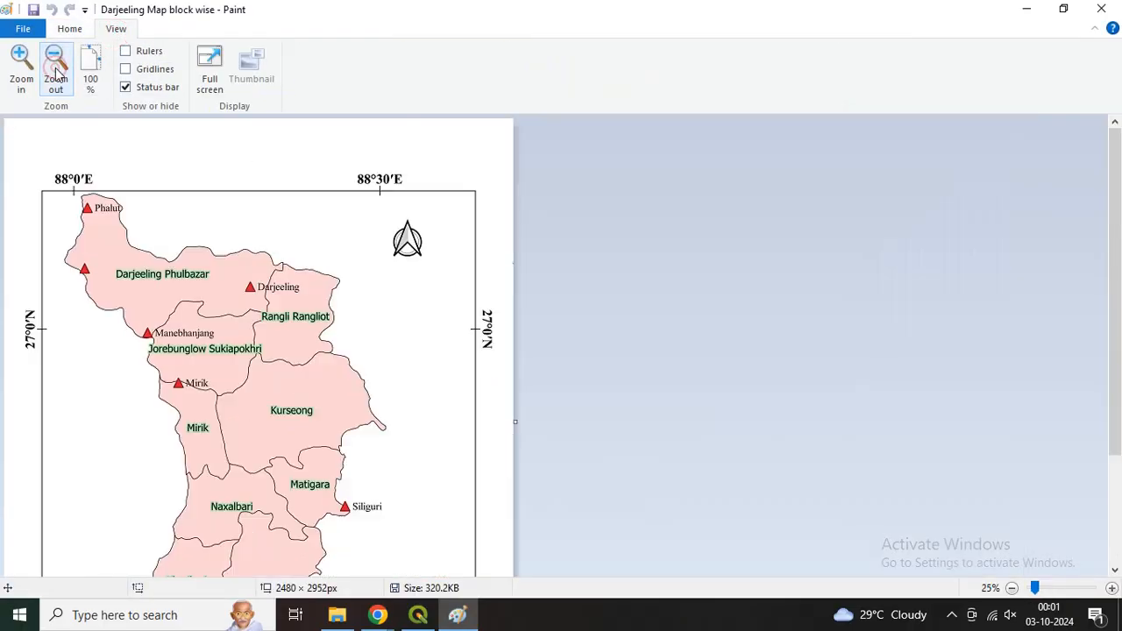
{"action": "left_click", "coordinate": [55, 70]}
{"action": "left_click", "coordinate": [69, 29]}
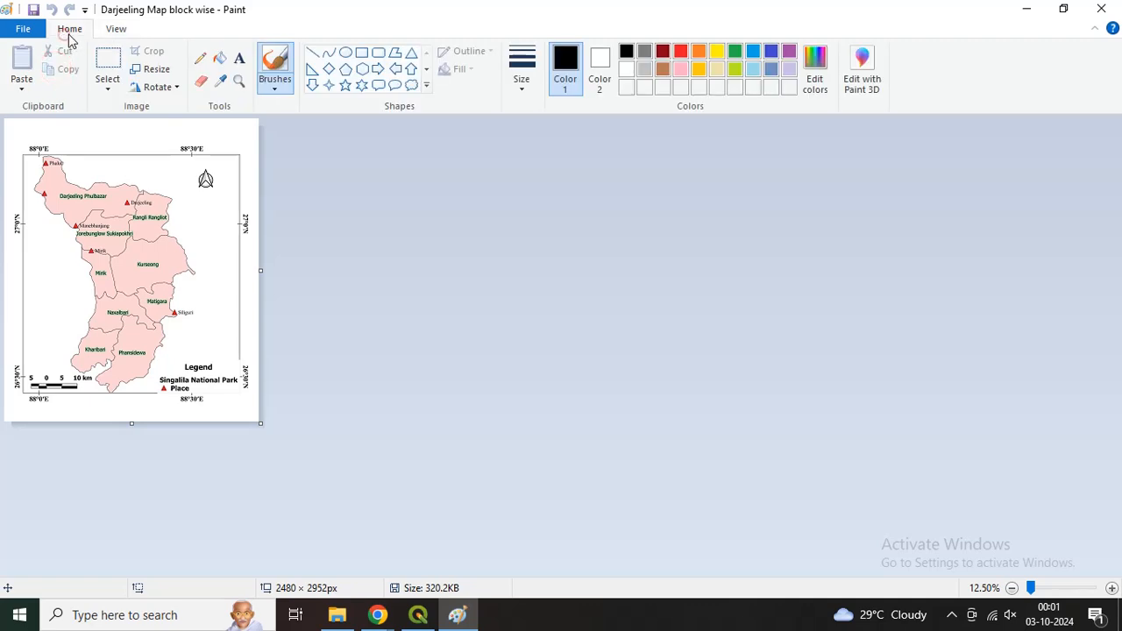
{"action": "left_click", "coordinate": [313, 52]}
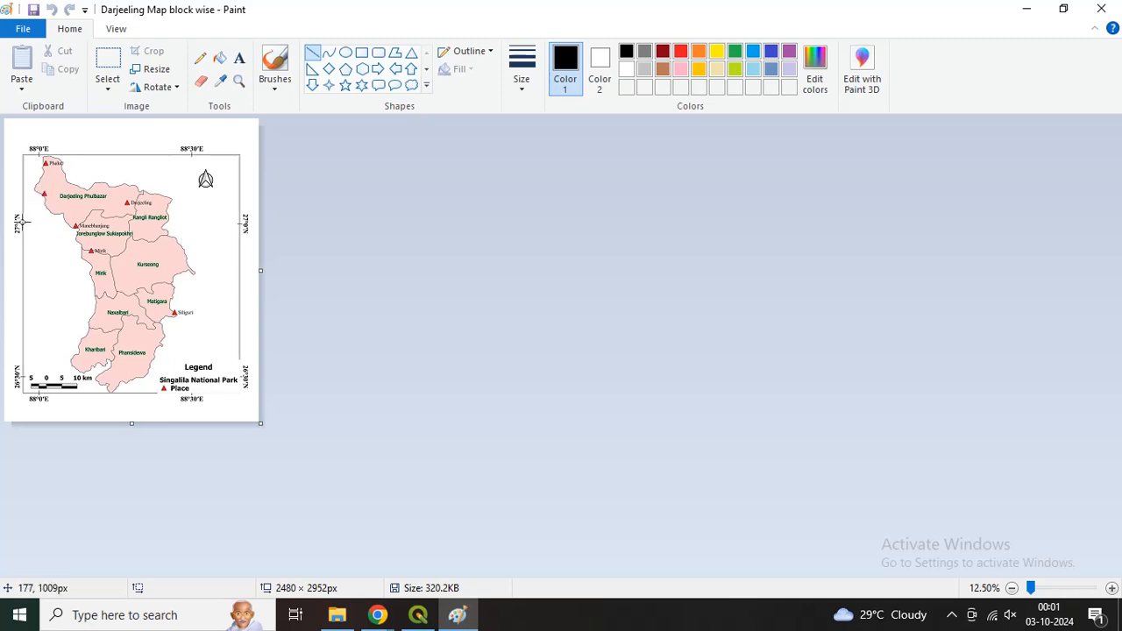
{"action": "left_click_drag", "start_coordinate": [23, 223], "coordinate": [241, 224]}
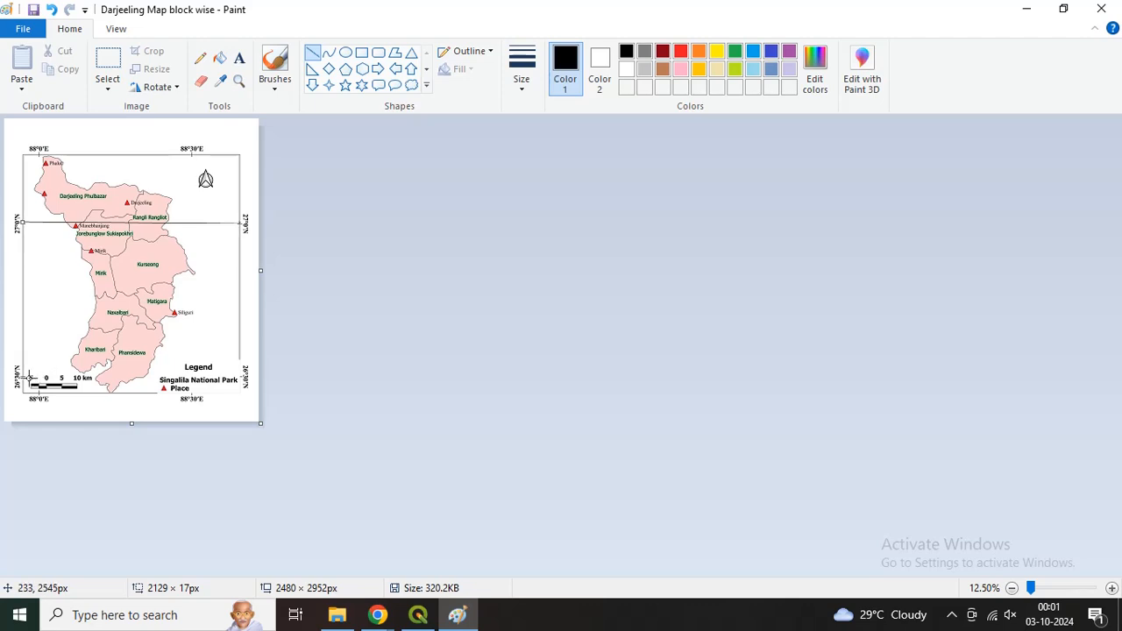
{"action": "left_click_drag", "start_coordinate": [22, 377], "coordinate": [243, 379]}
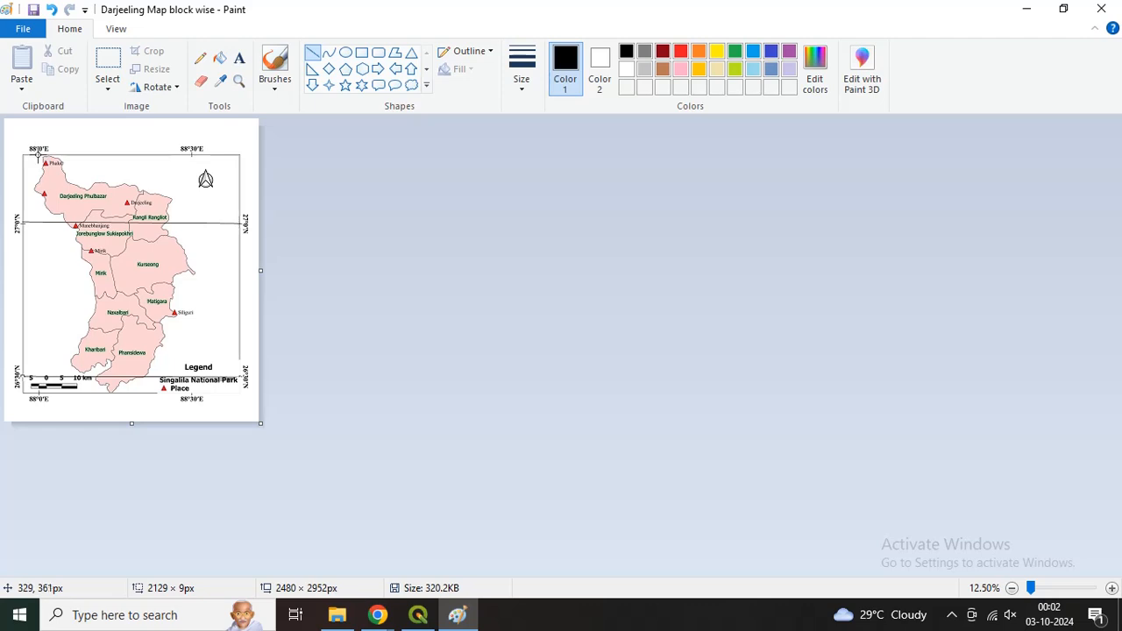
Step: Draw vertical lines about 2340 px long through the map frame at 88°0′E and 88°30′E, and save the image
{"action": "left_click_drag", "start_coordinate": [37, 157], "coordinate": [36, 263]}
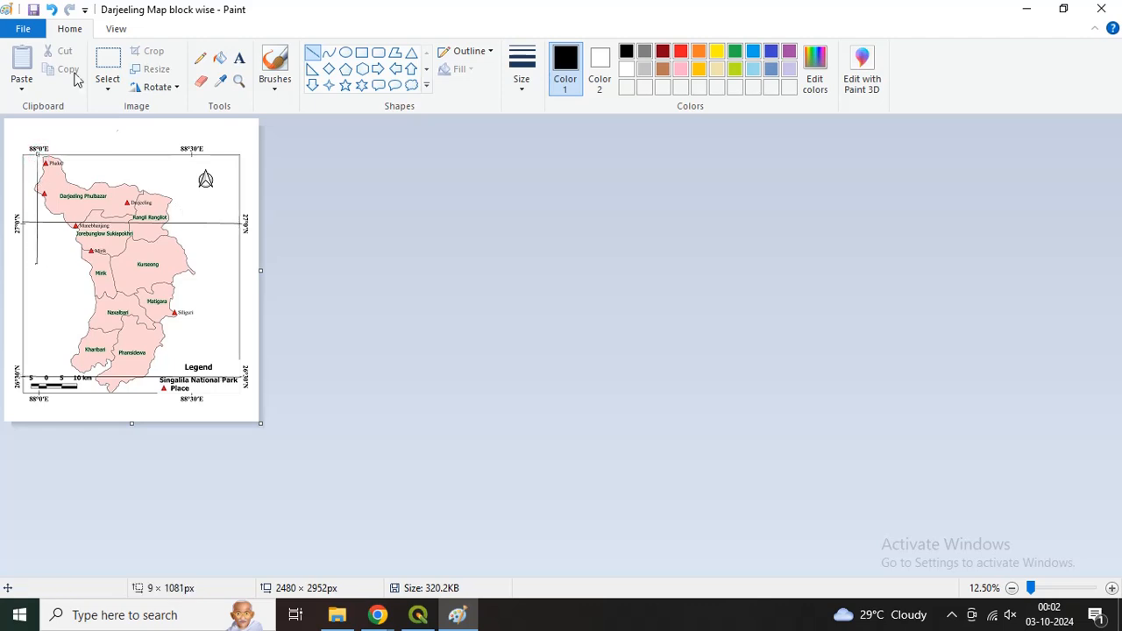
{"action": "left_click", "coordinate": [51, 12]}
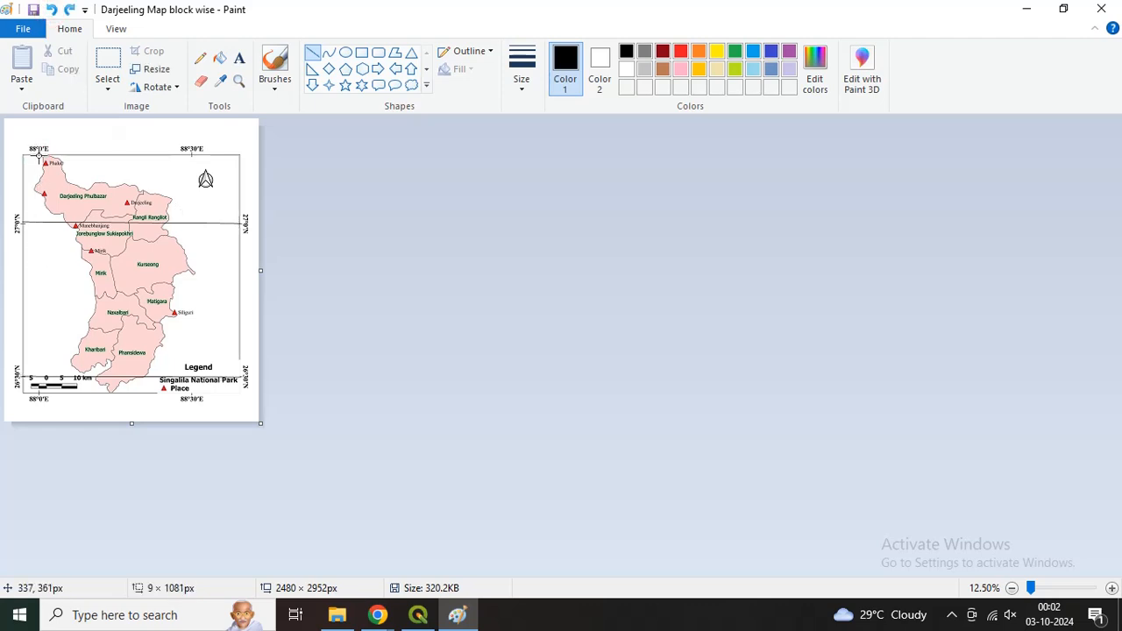
{"action": "left_click_drag", "start_coordinate": [40, 155], "coordinate": [38, 392]}
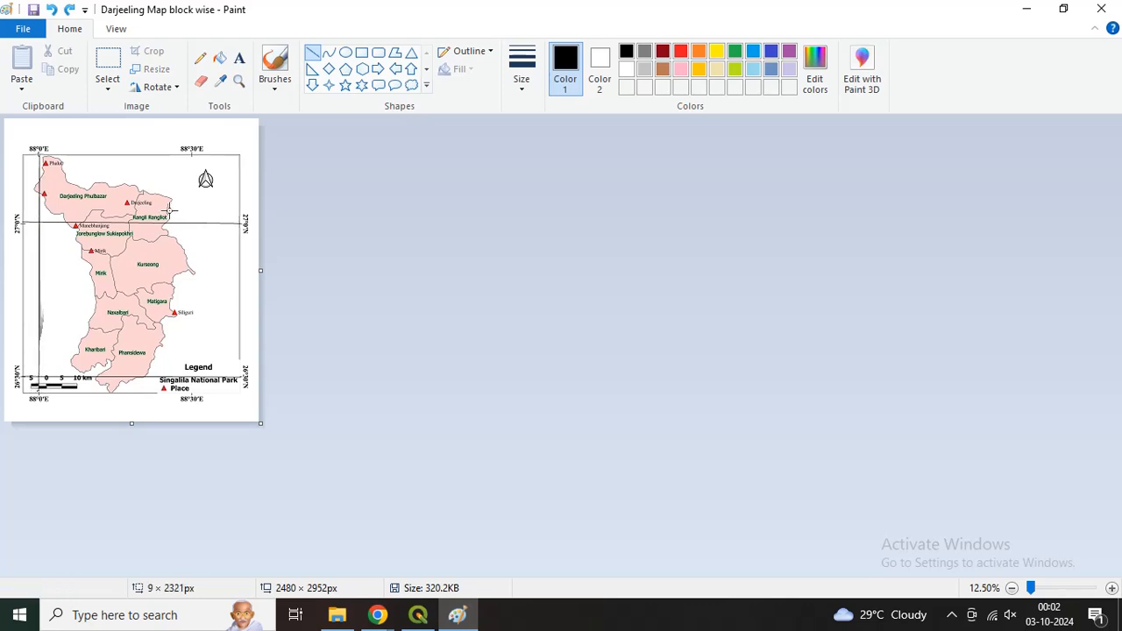
{"action": "left_click_drag", "start_coordinate": [192, 155], "coordinate": [193, 393]}
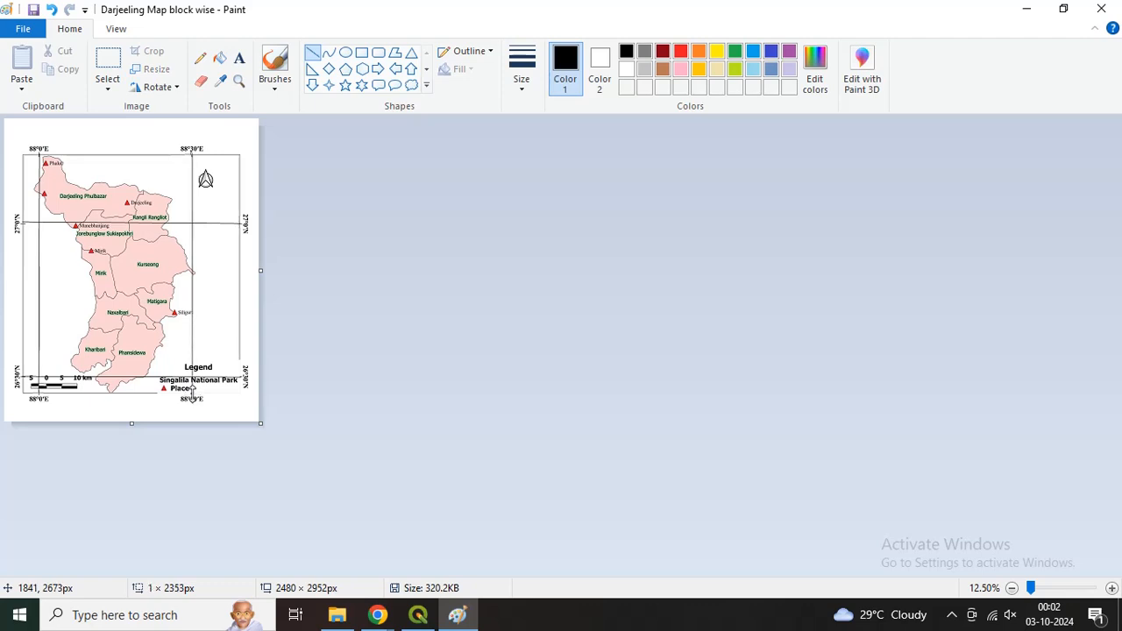
{"action": "left_click", "coordinate": [290, 362]}
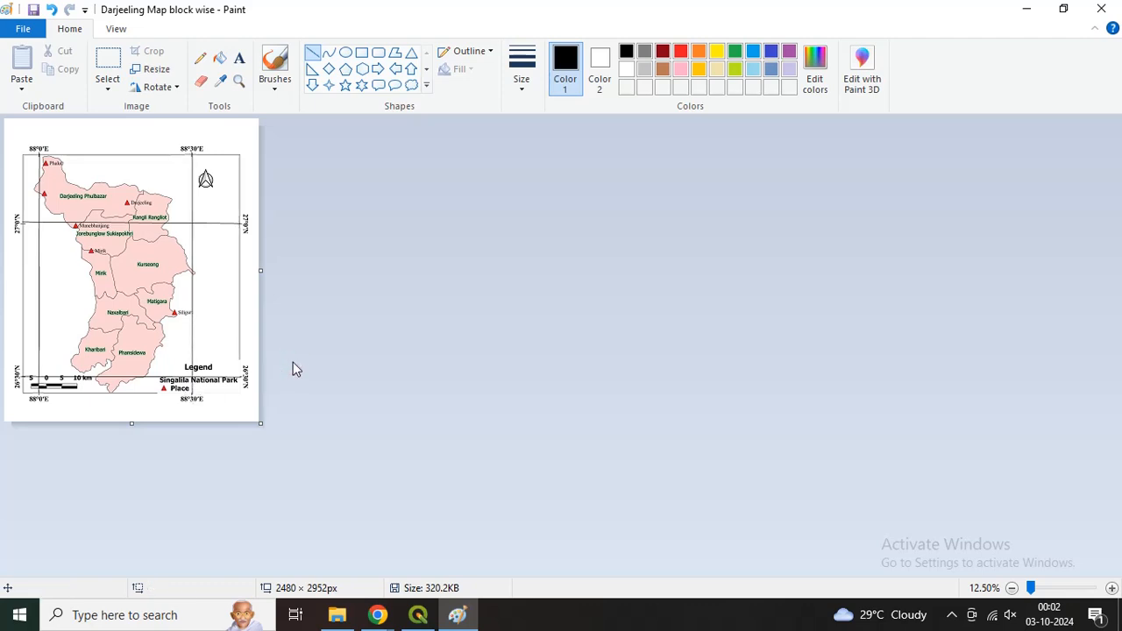
{"action": "left_click", "coordinate": [33, 9]}
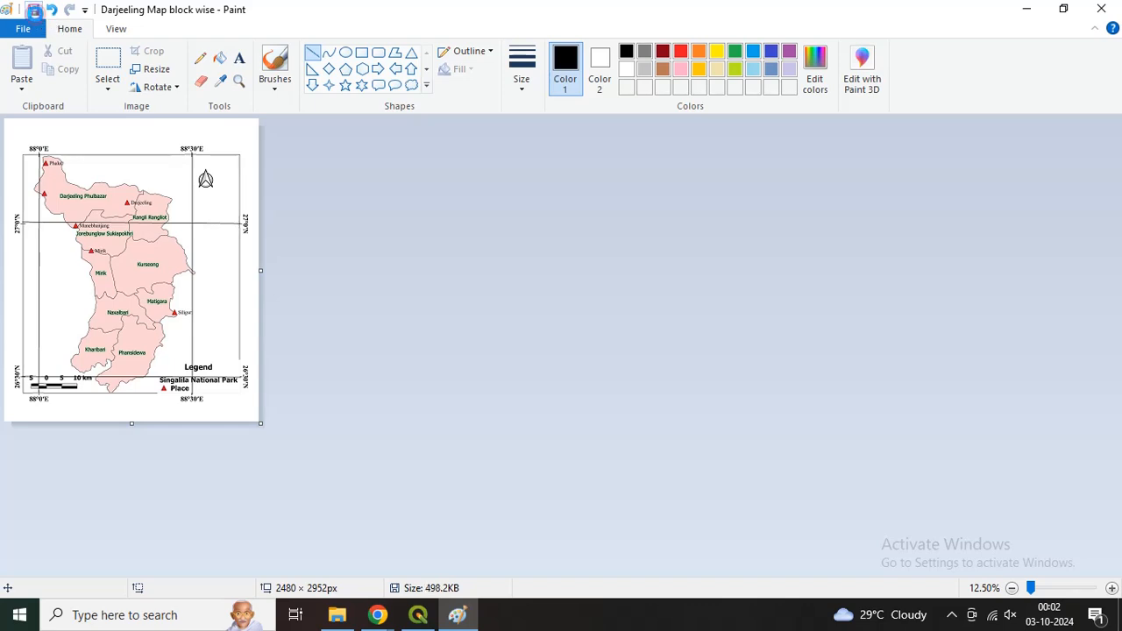
Step: Switch to QGIS, reopen the Georeferencer and load the edited "Darjeeling Map block wise" JPEG from the Desktop
{"action": "left_click", "coordinate": [418, 615]}
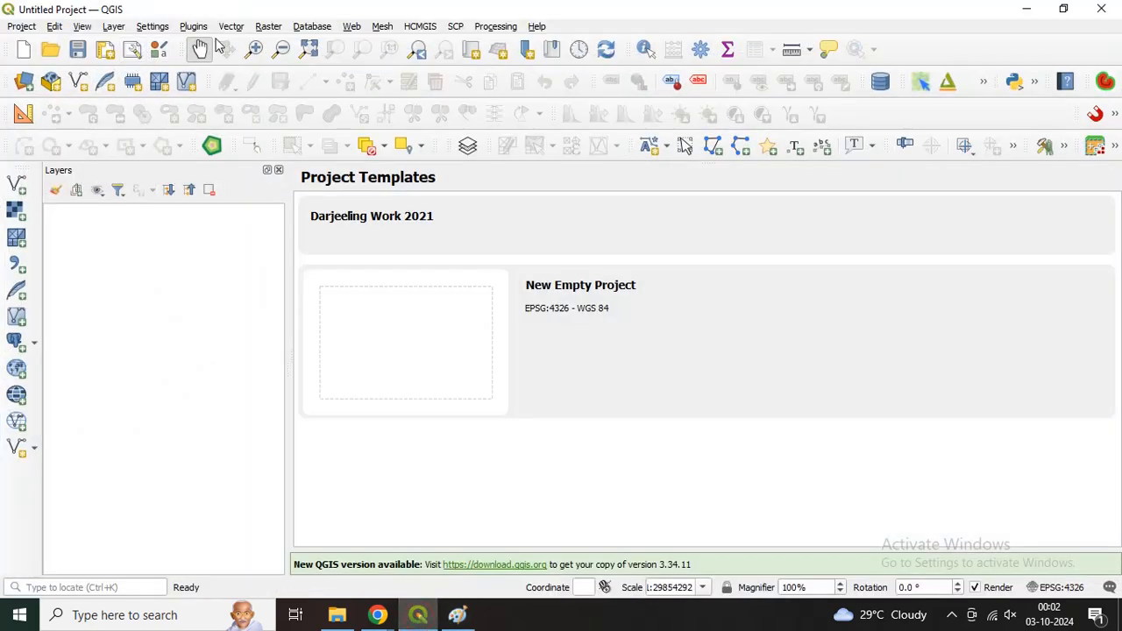
{"action": "left_click", "coordinate": [111, 27]}
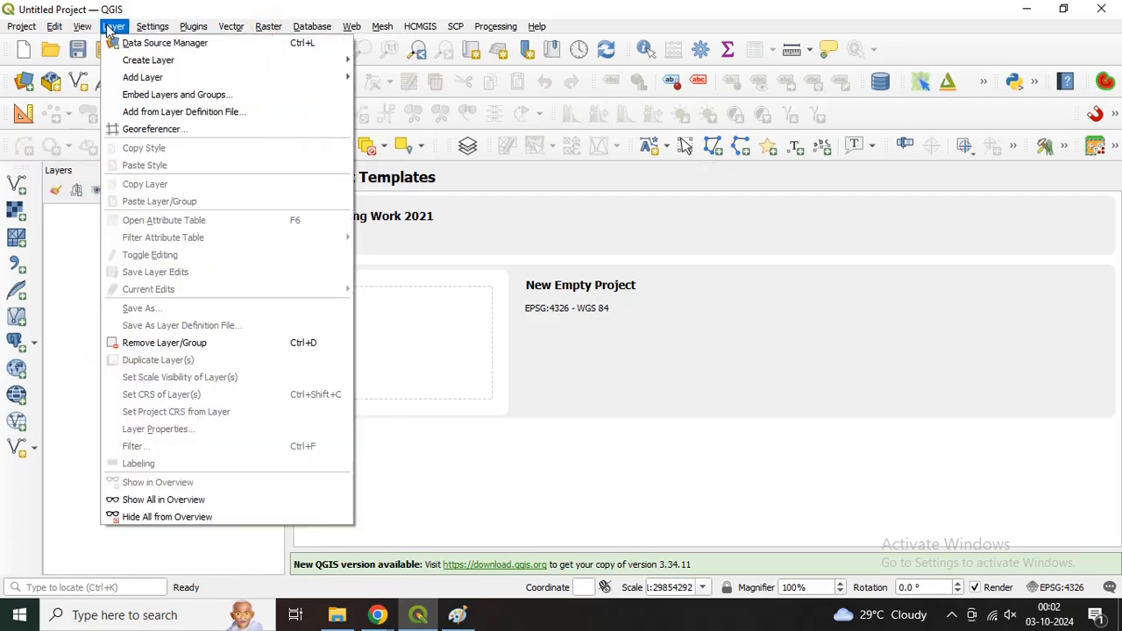
{"action": "left_click", "coordinate": [138, 129]}
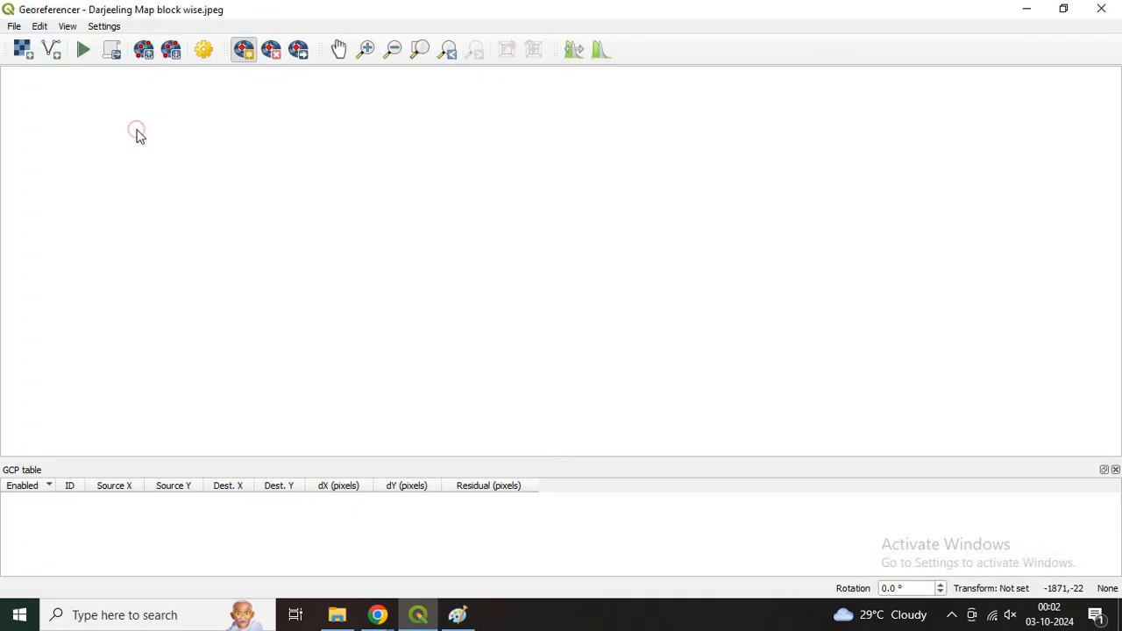
{"action": "left_click", "coordinate": [22, 53]}
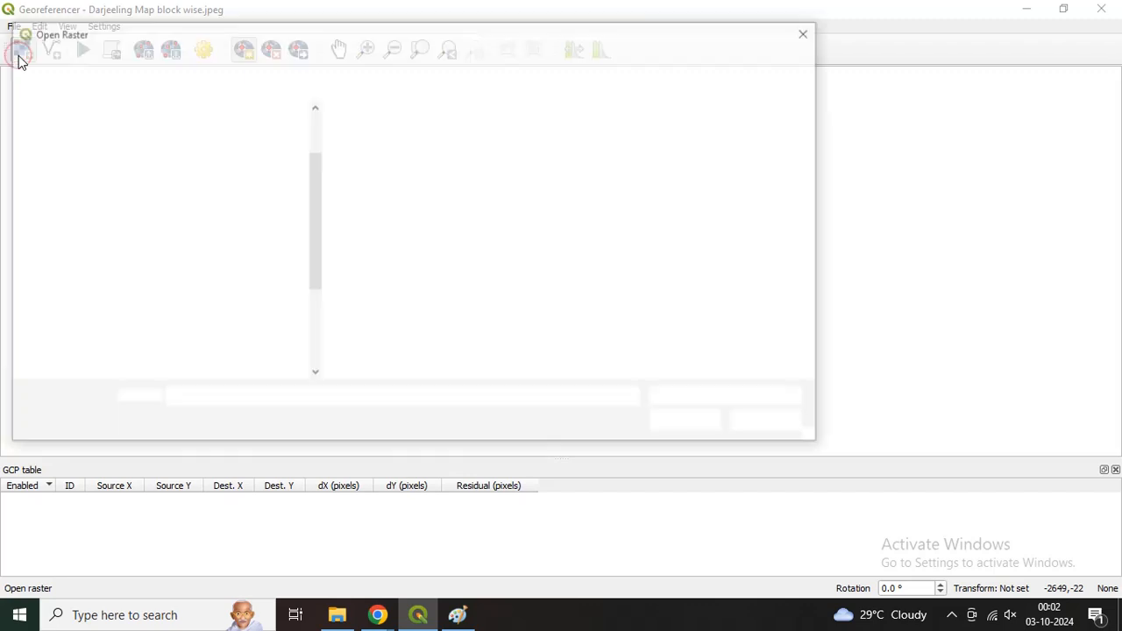
{"action": "scroll", "coordinate": [377, 298], "scroll_direction": "down", "scroll_amount": 3}
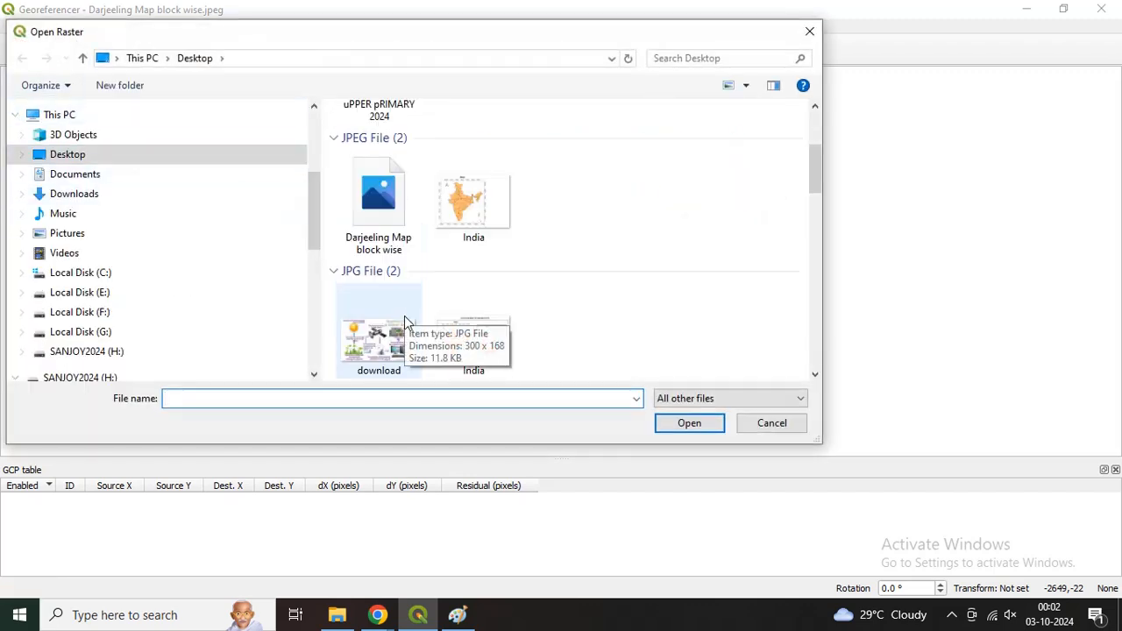
{"action": "scroll", "coordinate": [452, 276], "scroll_direction": "down", "scroll_amount": 2}
{"action": "scroll", "coordinate": [401, 233], "scroll_direction": "up", "scroll_amount": 2}
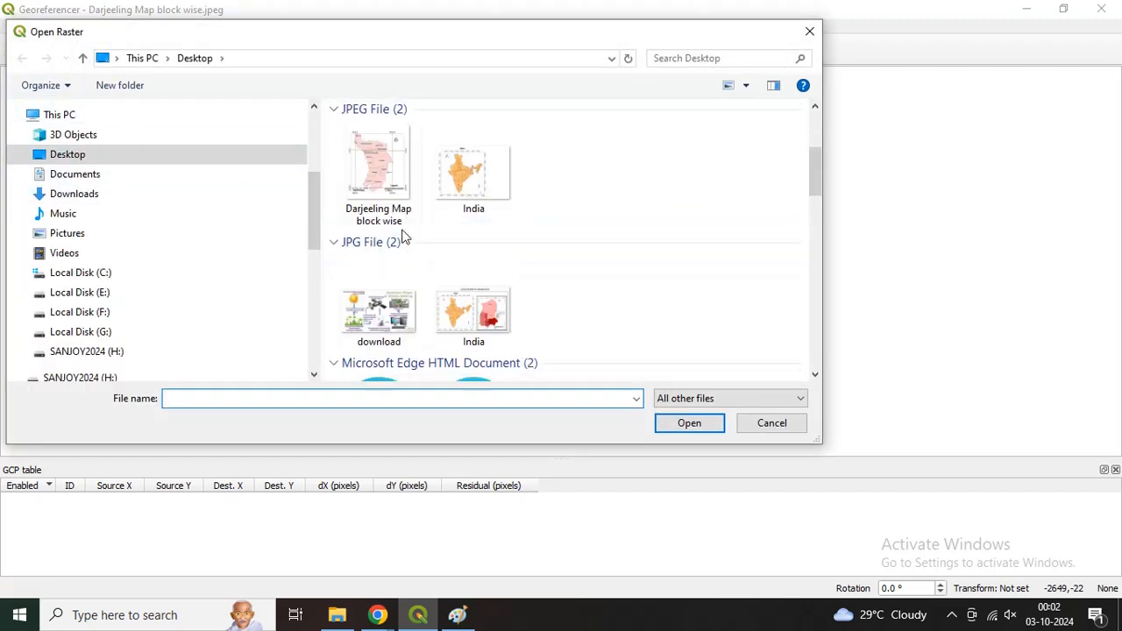
{"action": "left_click", "coordinate": [394, 210]}
{"action": "left_click", "coordinate": [678, 426]}
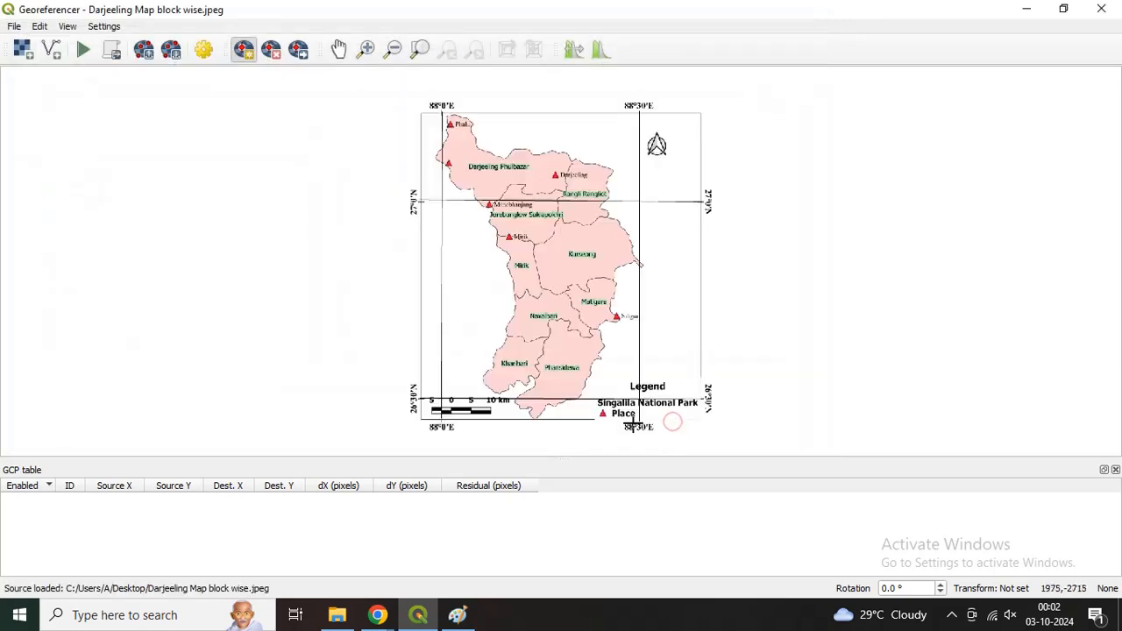
{"action": "scroll", "coordinate": [454, 185], "scroll_direction": "up", "scroll_amount": 1}
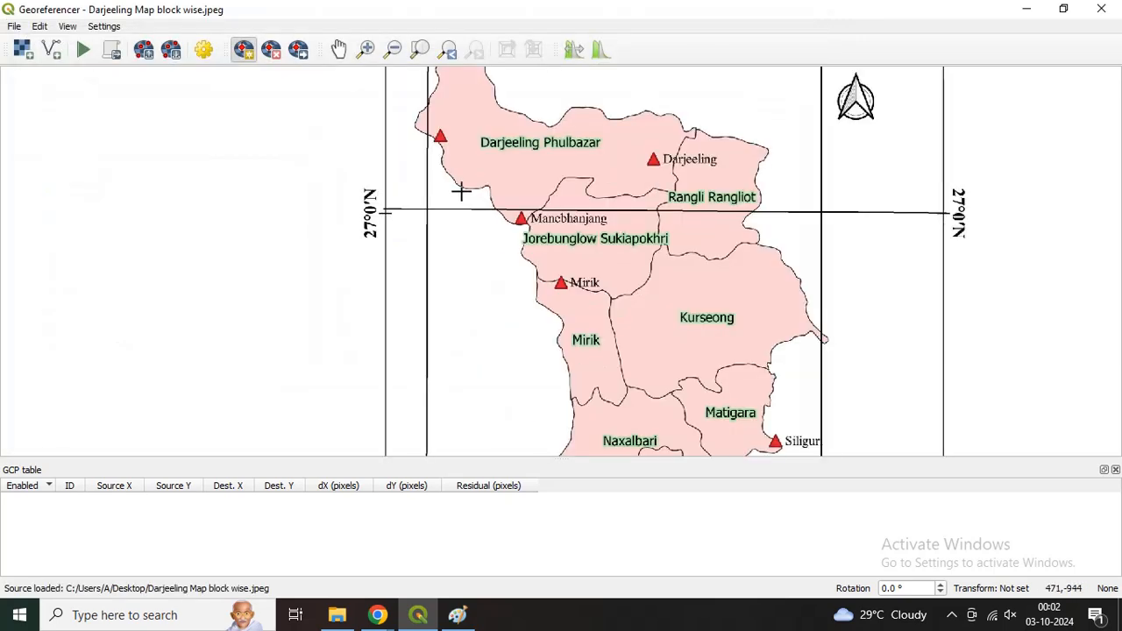
{"action": "scroll", "coordinate": [458, 187], "scroll_direction": "up", "scroll_amount": 1}
{"action": "scroll", "coordinate": [474, 201], "scroll_direction": "down", "scroll_amount": 2}
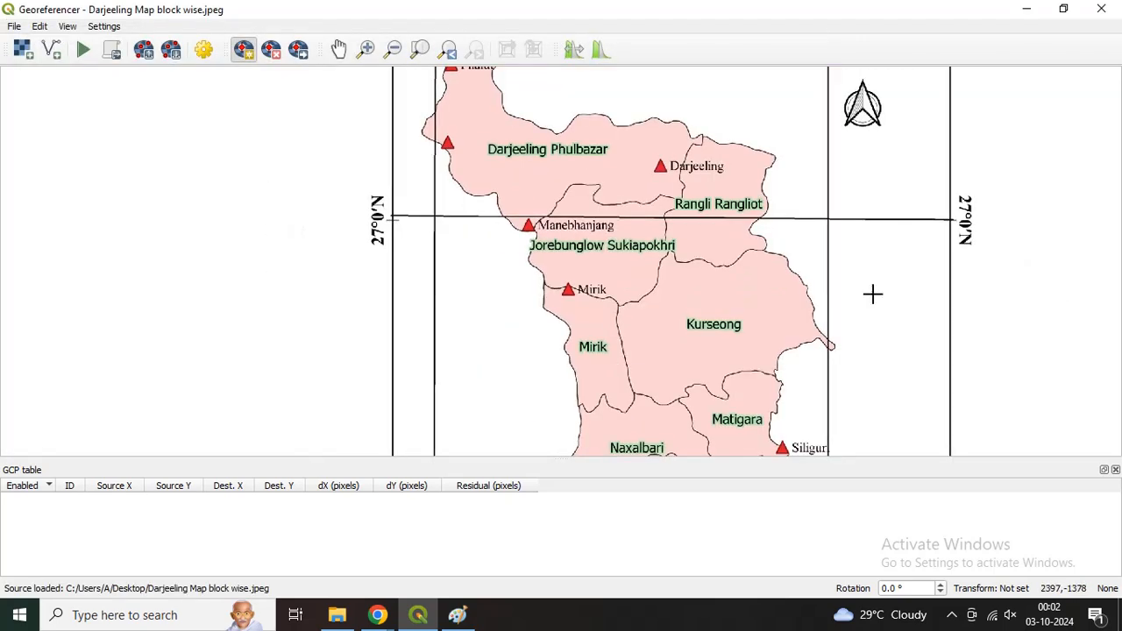
Step: Examine the map's grid around the crossing of the 88°0′E and 27°0′N lines
{"action": "left_click", "coordinate": [339, 48]}
{"action": "left_click_drag", "start_coordinate": [462, 129], "coordinate": [422, 249]}
{"action": "scroll", "coordinate": [406, 337], "scroll_direction": "up", "scroll_amount": 1}
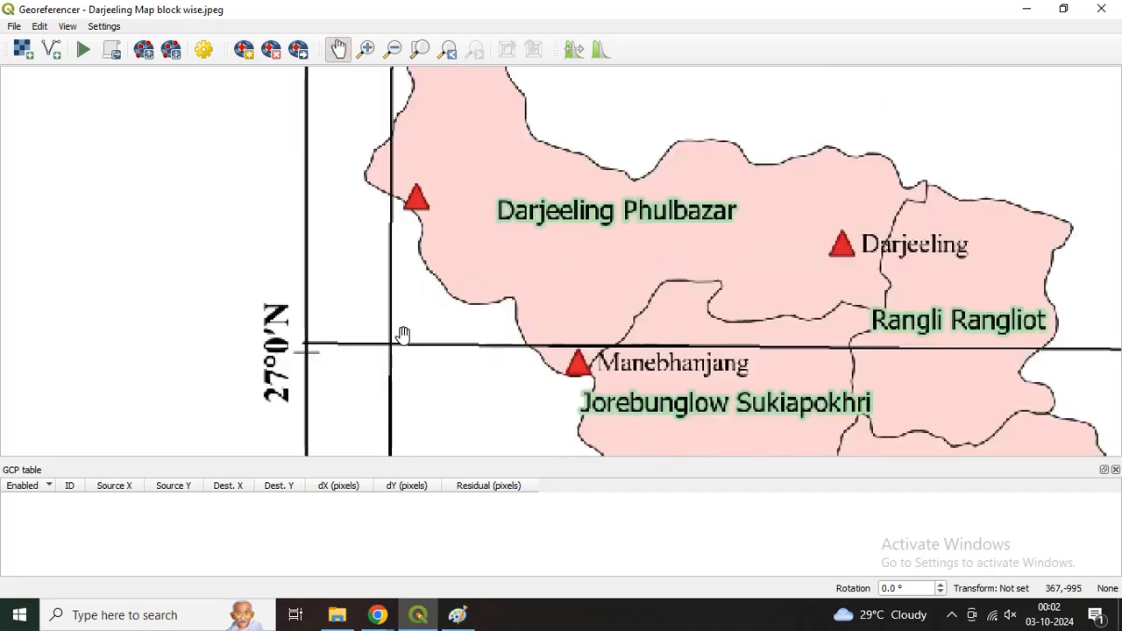
{"action": "scroll", "coordinate": [389, 248], "scroll_direction": "down", "scroll_amount": 1}
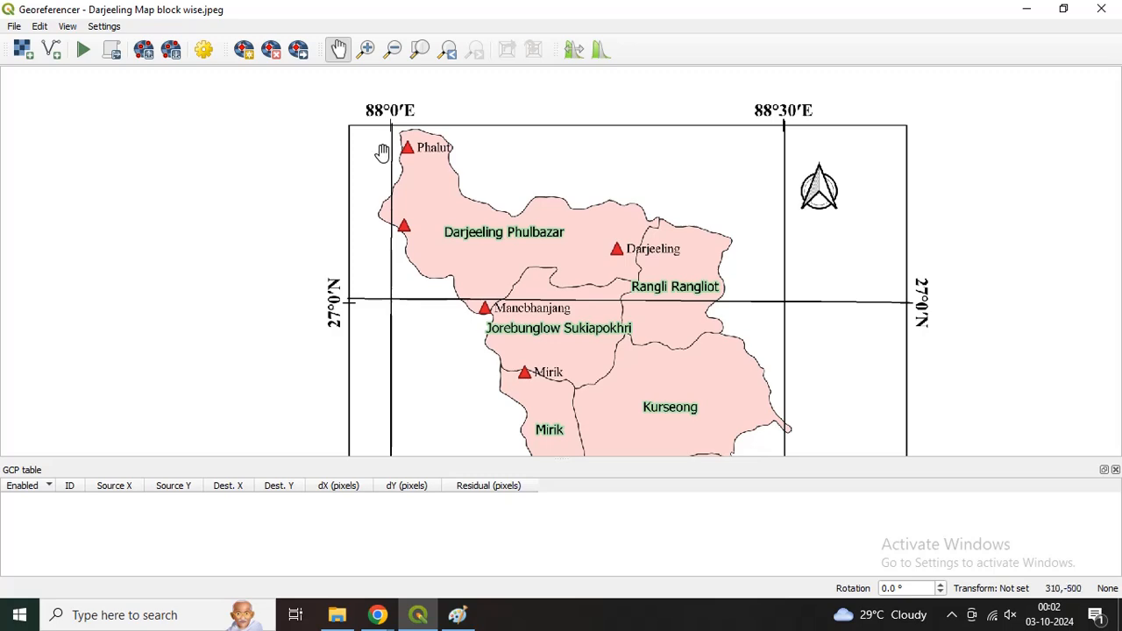
{"action": "scroll", "coordinate": [386, 298], "scroll_direction": "up", "scroll_amount": 1}
{"action": "scroll", "coordinate": [413, 291], "scroll_direction": "up", "scroll_amount": 1}
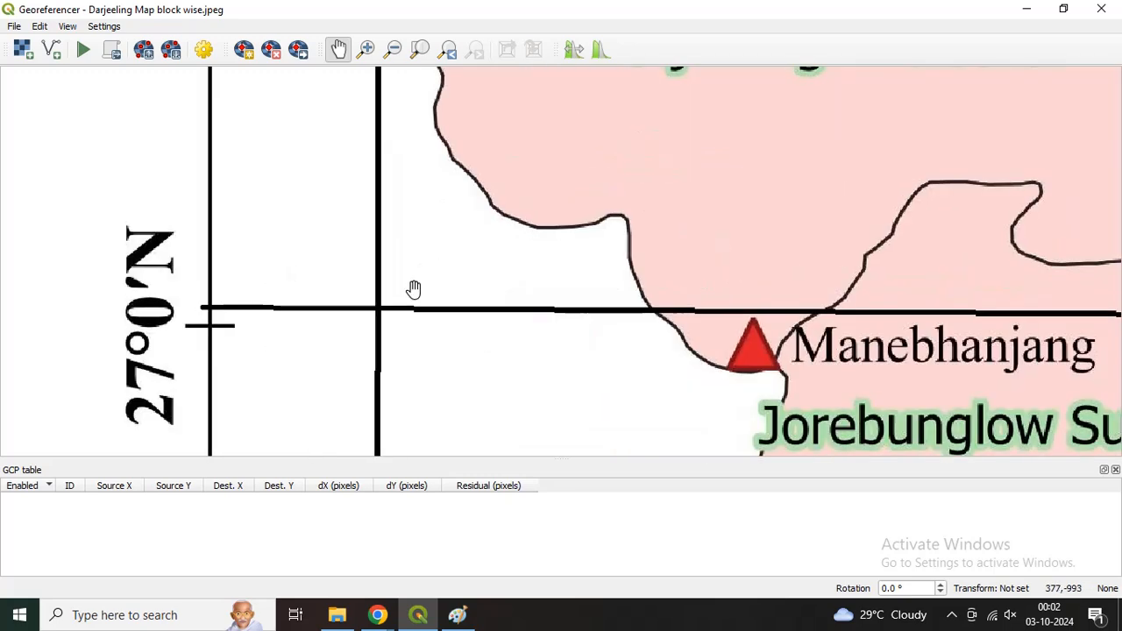
{"action": "scroll", "coordinate": [414, 290], "scroll_direction": "down", "scroll_amount": 1}
{"action": "scroll", "coordinate": [414, 289], "scroll_direction": "down", "scroll_amount": 1}
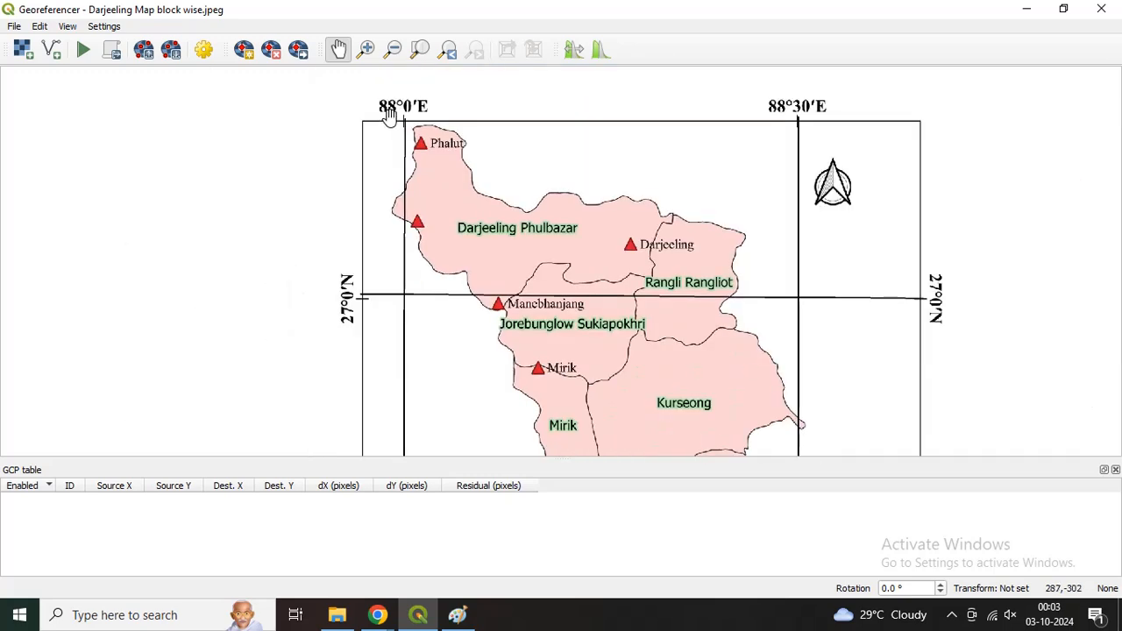
{"action": "scroll", "coordinate": [404, 289], "scroll_direction": "up", "scroll_amount": 2}
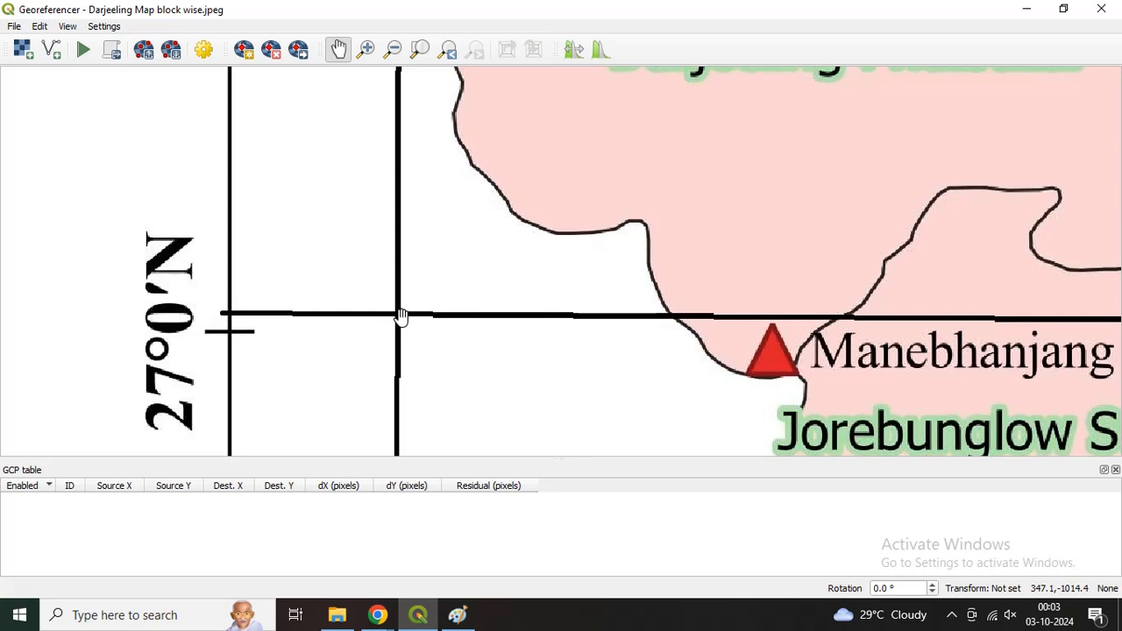
{"action": "mouse_move", "coordinate": [426, 265]}
{"action": "left_mouse_down"}
{"action": "mouse_move", "coordinate": [398, 461]}
{"action": "mouse_move", "coordinate": [416, 273]}
{"action": "left_mouse_up"}
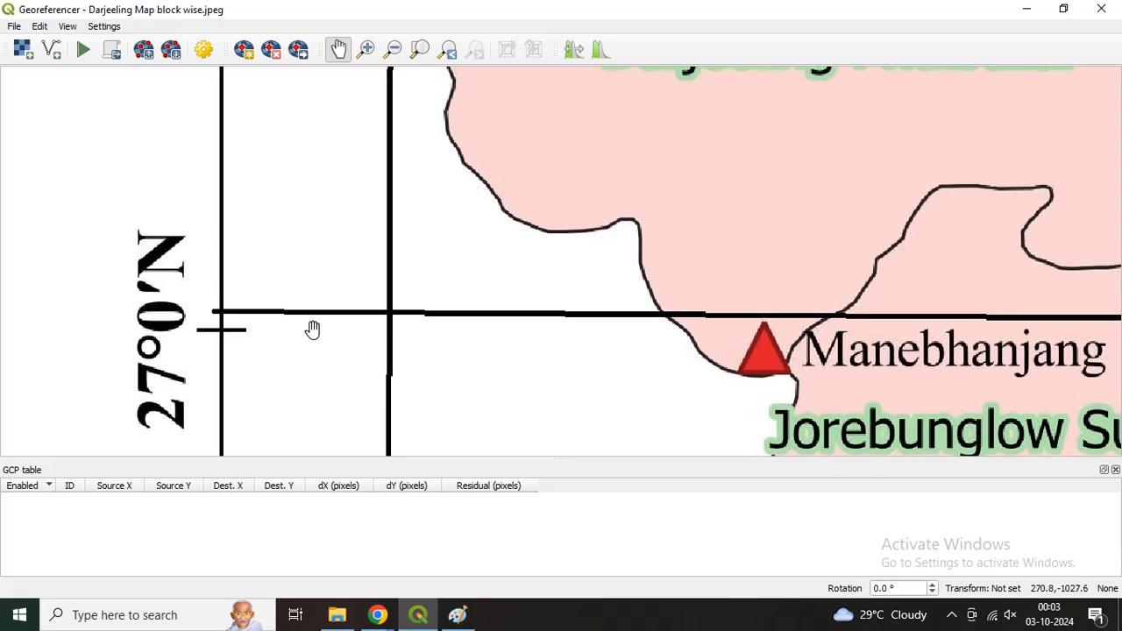
Step: Add a control point where the 88°0′E and 27°0′N lines cross, with X/East 88 00 00 and Y/North 27 00 00
{"action": "left_click", "coordinate": [246, 52]}
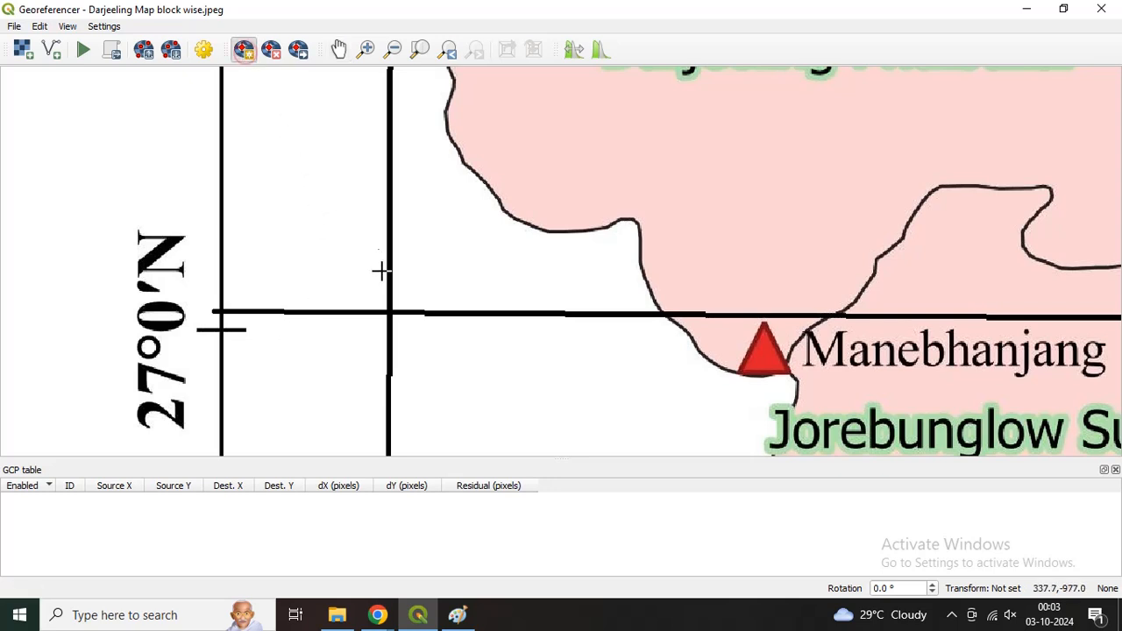
{"action": "scroll", "coordinate": [392, 278], "scroll_direction": "down", "scroll_amount": 2}
{"action": "scroll", "coordinate": [391, 290], "scroll_direction": "up", "scroll_amount": 3}
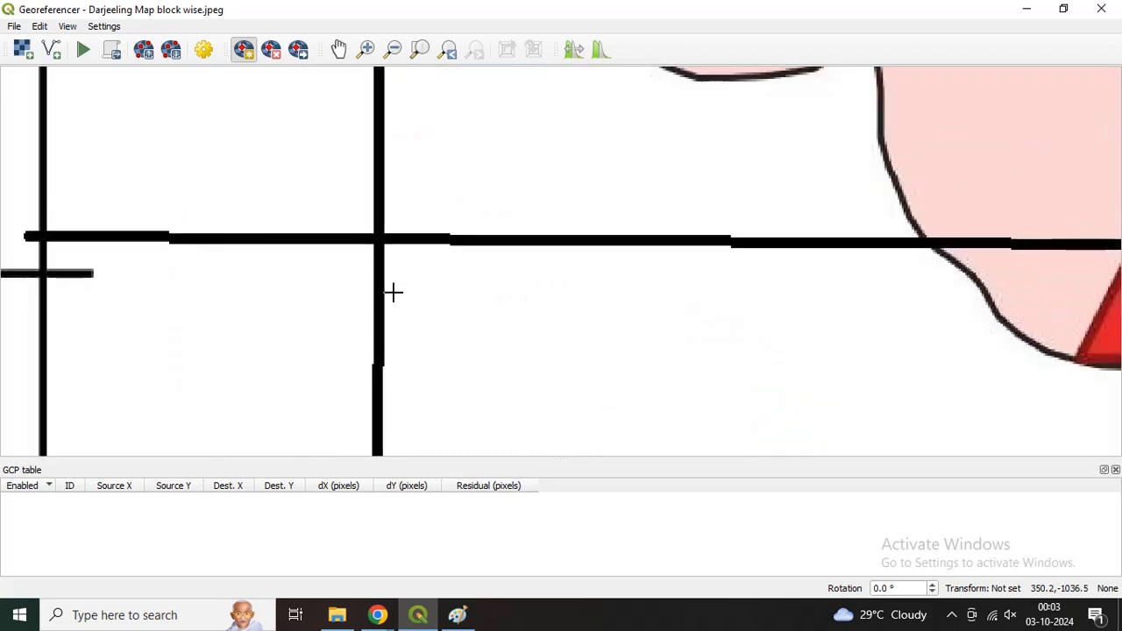
{"action": "left_click", "coordinate": [378, 238]}
{"action": "left_click", "coordinate": [338, 209]}
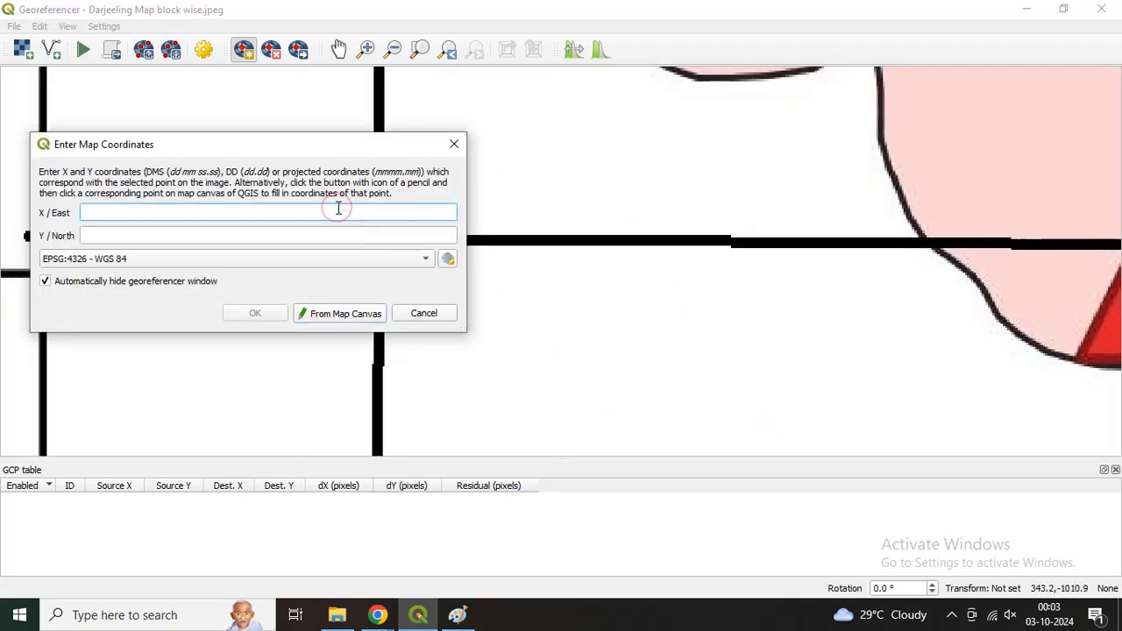
{"action": "type", "text": "88 00 00"}
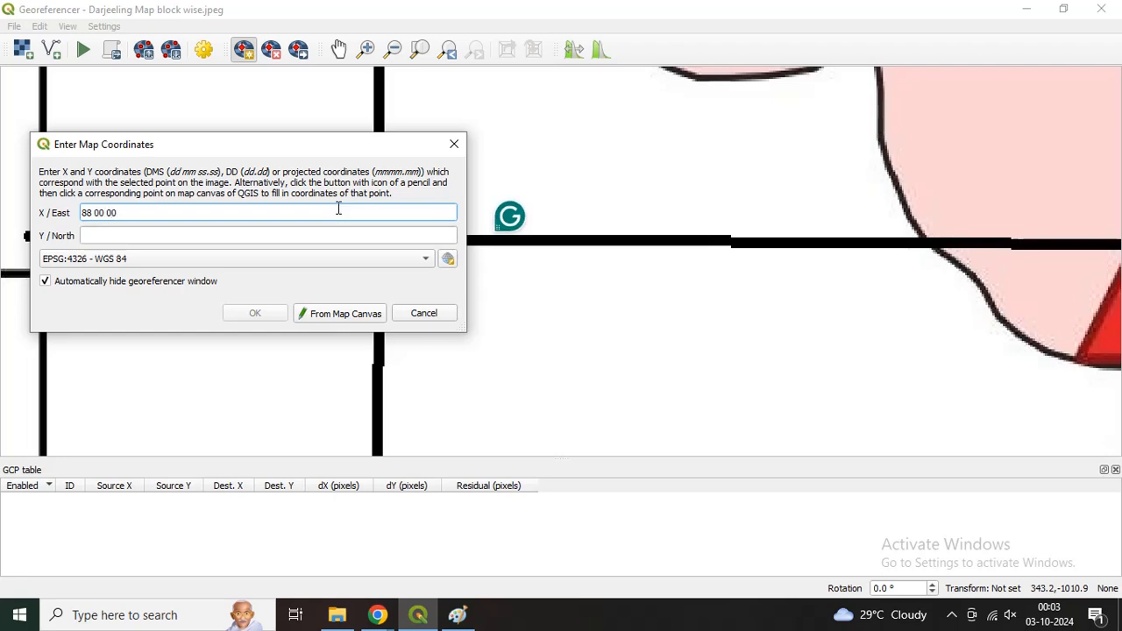
{"action": "left_click", "coordinate": [181, 235]}
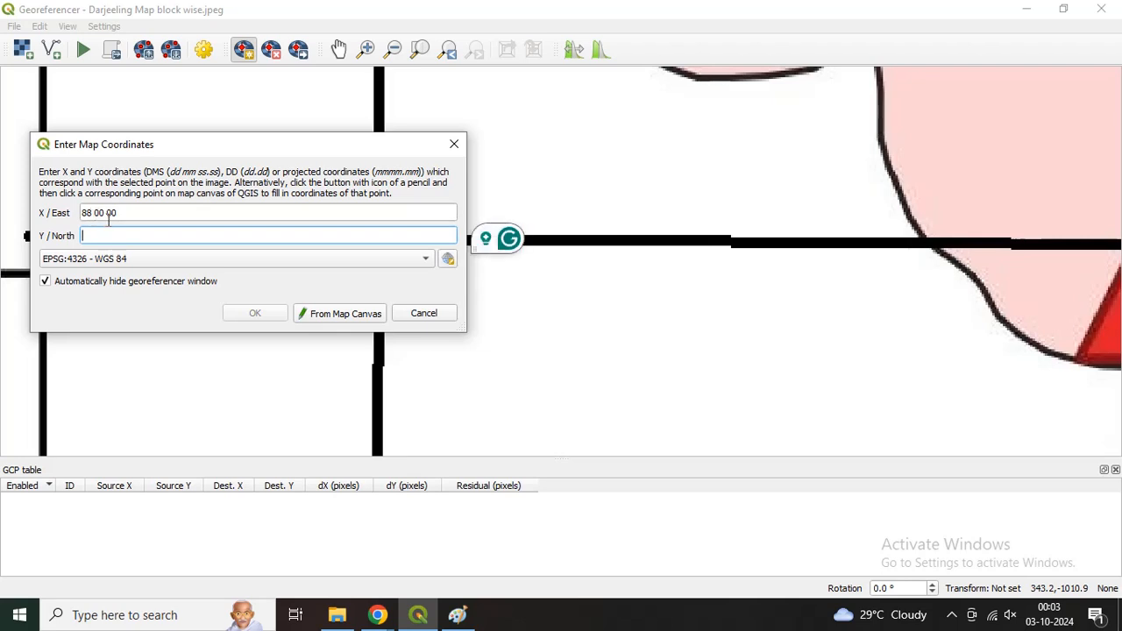
{"action": "left_click_drag", "start_coordinate": [145, 144], "coordinate": [593, 135]}
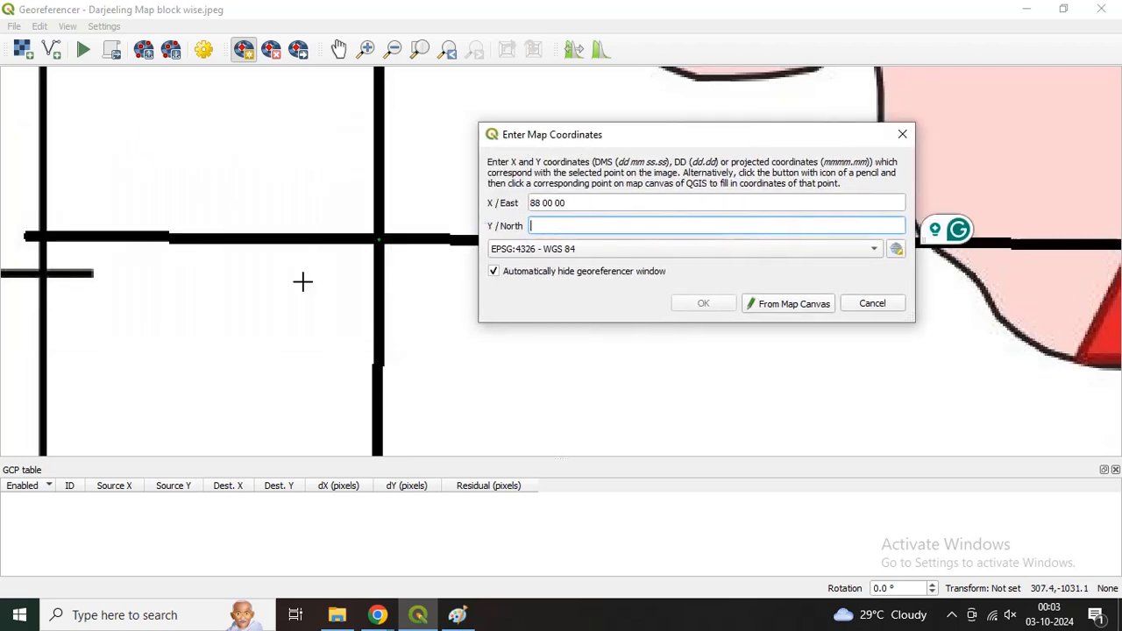
{"action": "scroll", "coordinate": [302, 281], "scroll_direction": "down", "scroll_amount": 2}
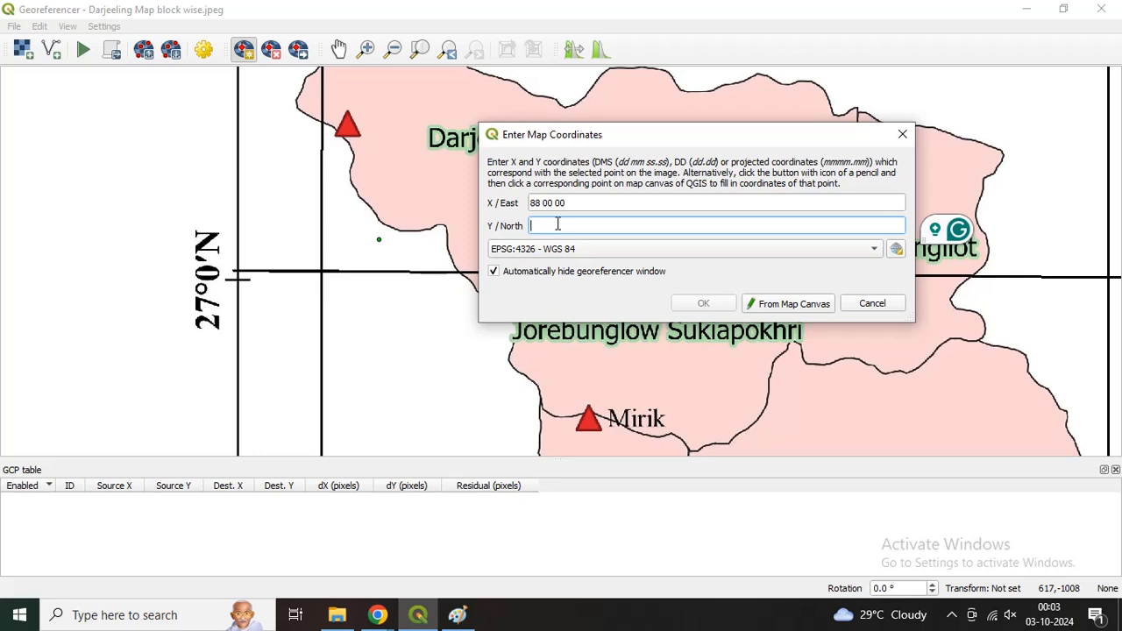
{"action": "type", "text": "27 00 00"}
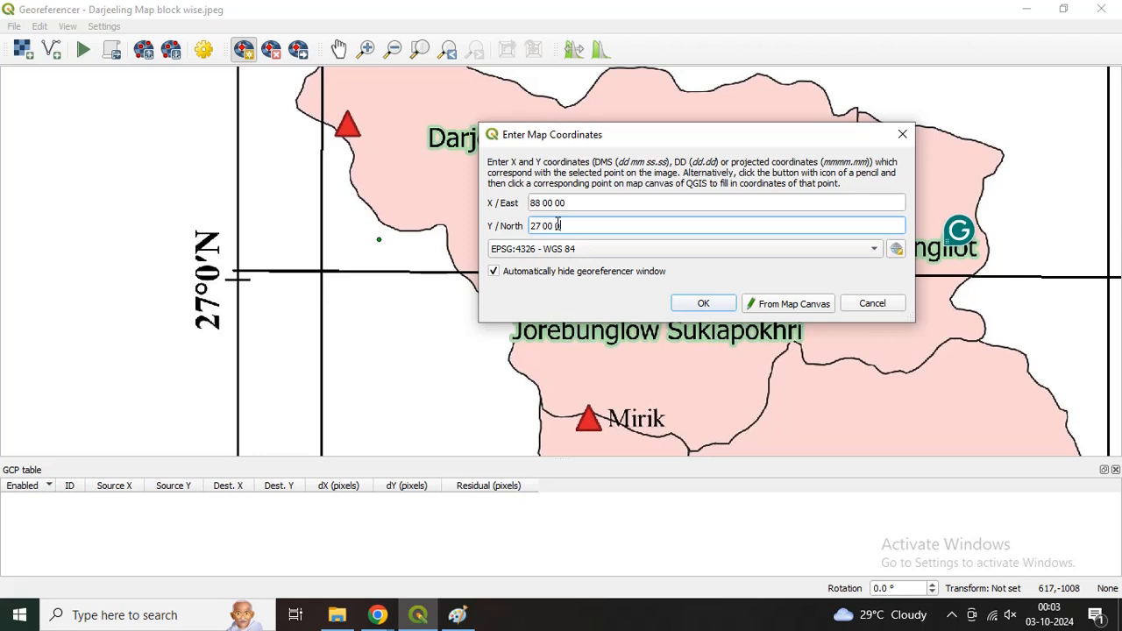
{"action": "left_click", "coordinate": [703, 304]}
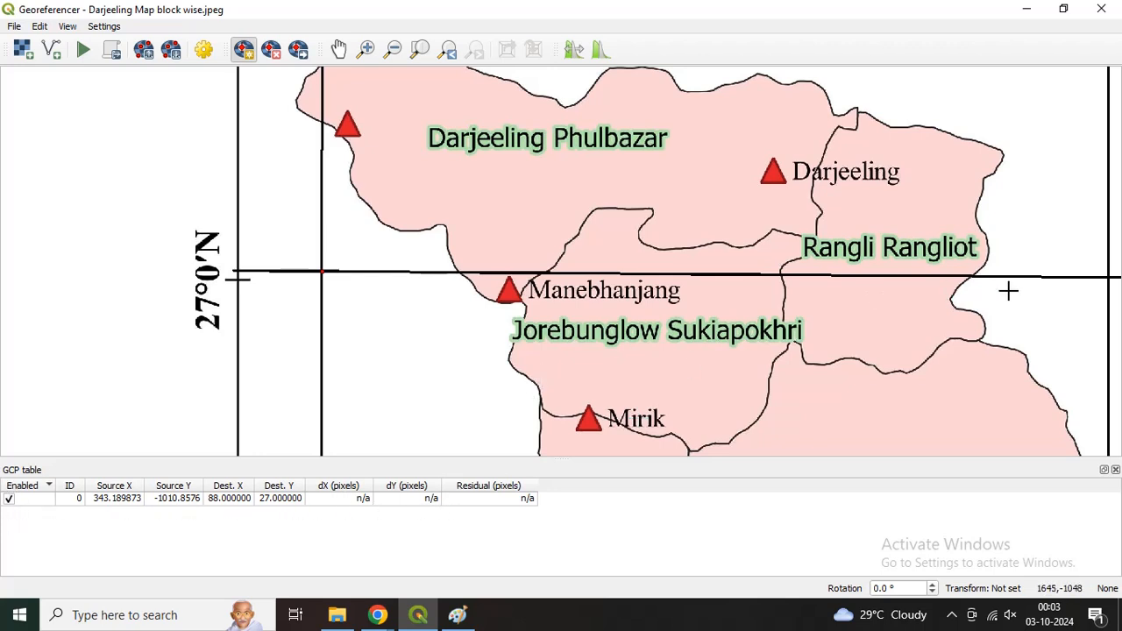
Step: Add a control point where the 88°30′E and 27°0′N lines cross, with X/East 88 30 00 and Y/North 27 00 00
{"action": "scroll", "coordinate": [1008, 292], "scroll_direction": "down", "scroll_amount": 2}
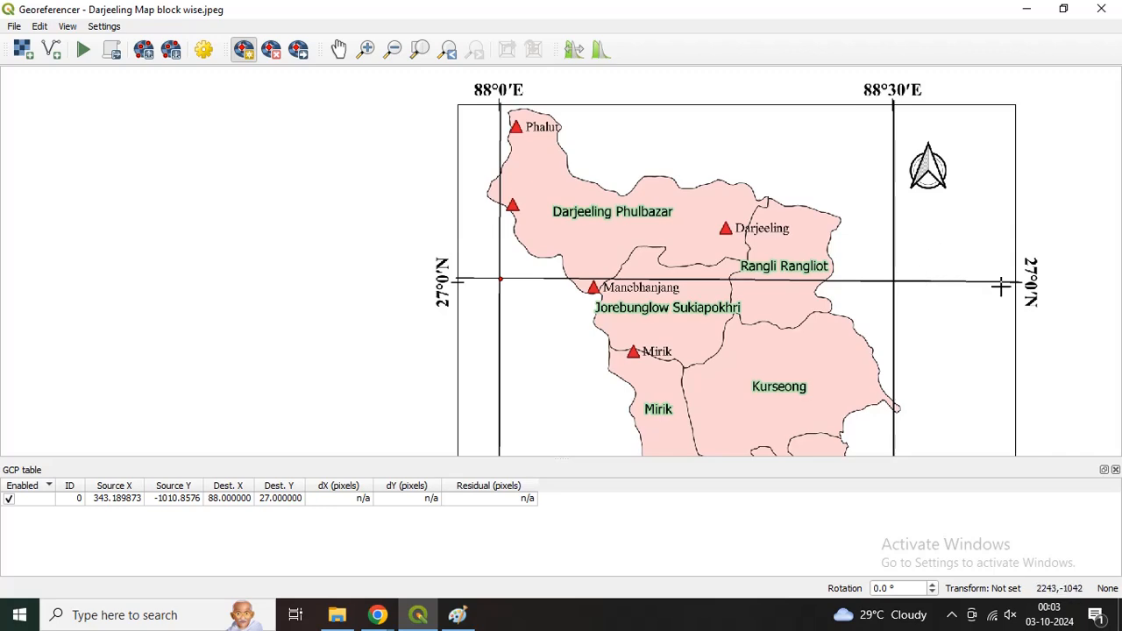
{"action": "scroll", "coordinate": [906, 273], "scroll_direction": "up", "scroll_amount": 2}
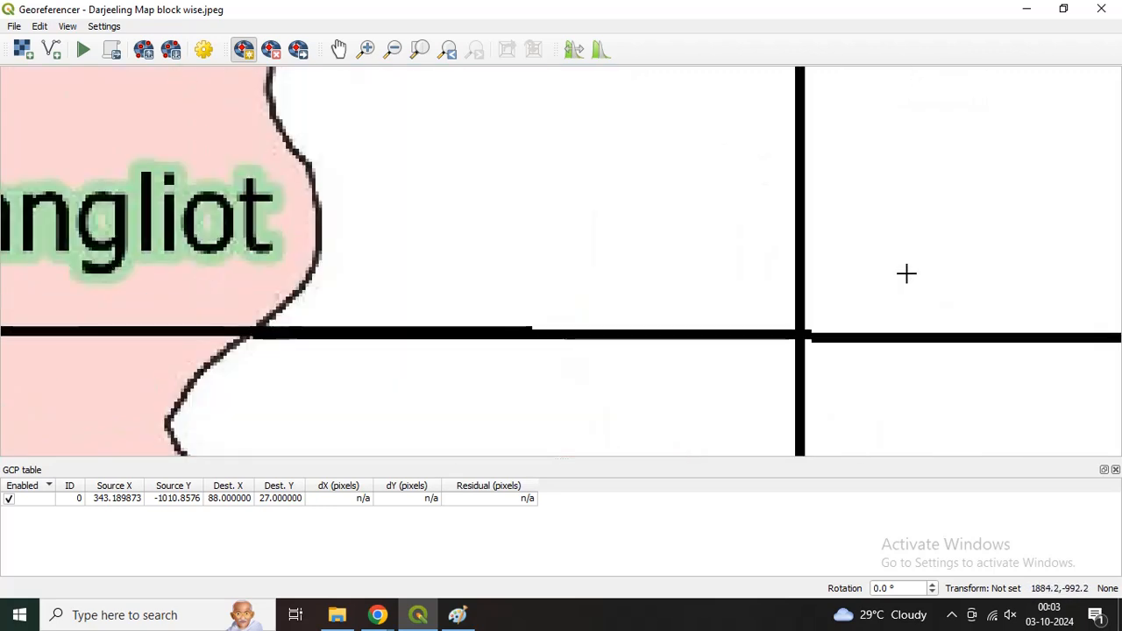
{"action": "left_click", "coordinate": [800, 334]}
{"action": "left_click", "coordinate": [623, 204]}
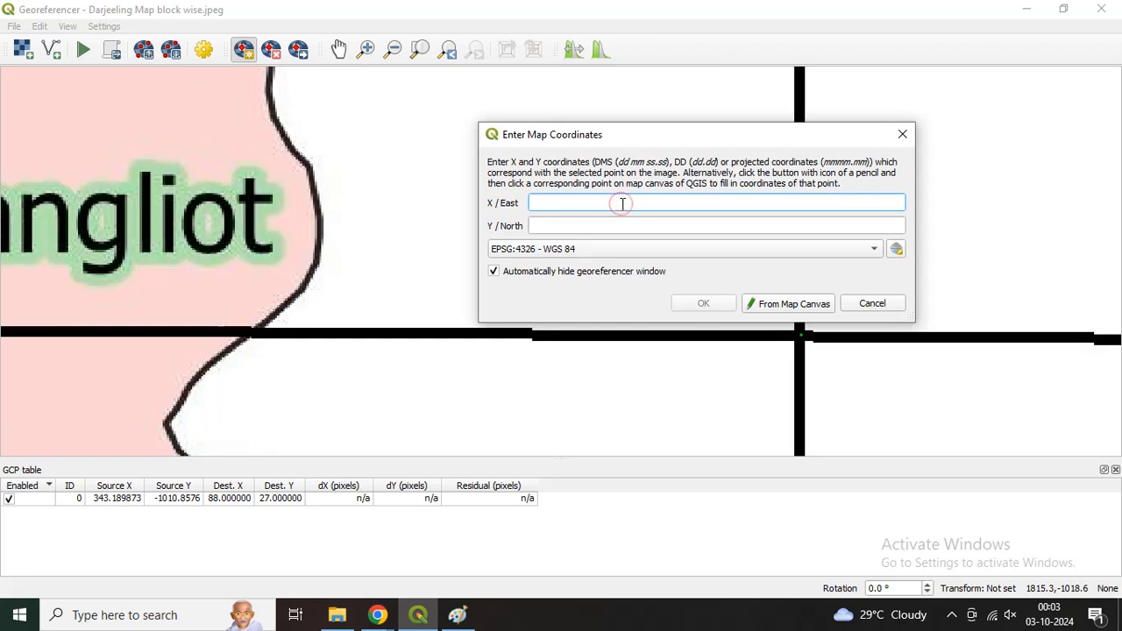
{"action": "type", "text": "88 30"}
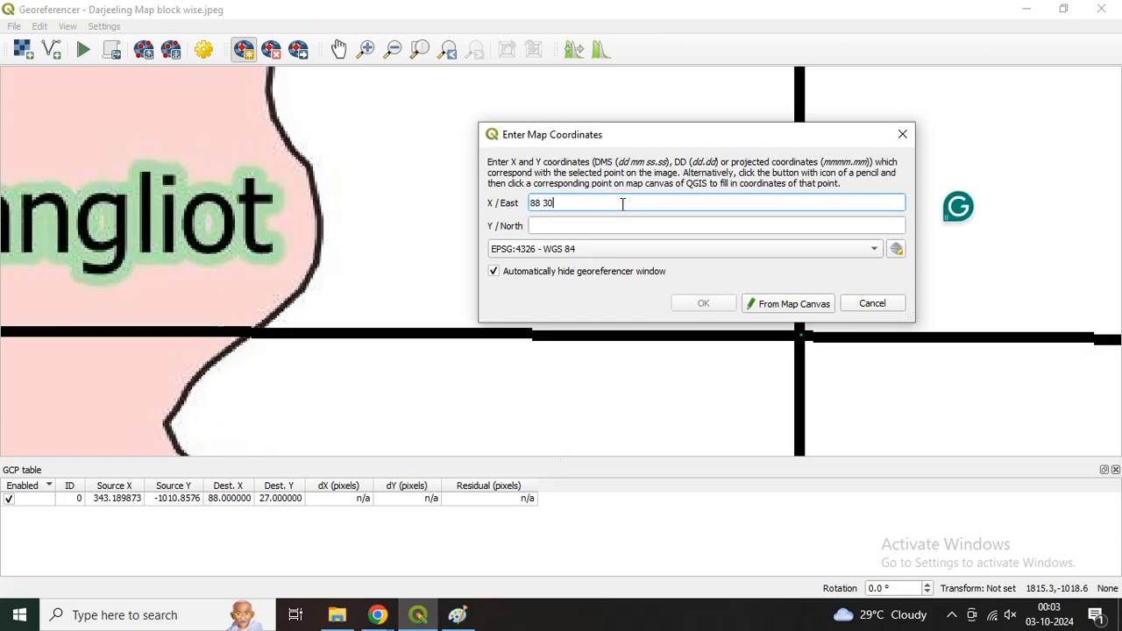
{"action": "type", "text": " 00"}
{"action": "left_click", "coordinate": [621, 228]}
{"action": "type", "text": "27"}
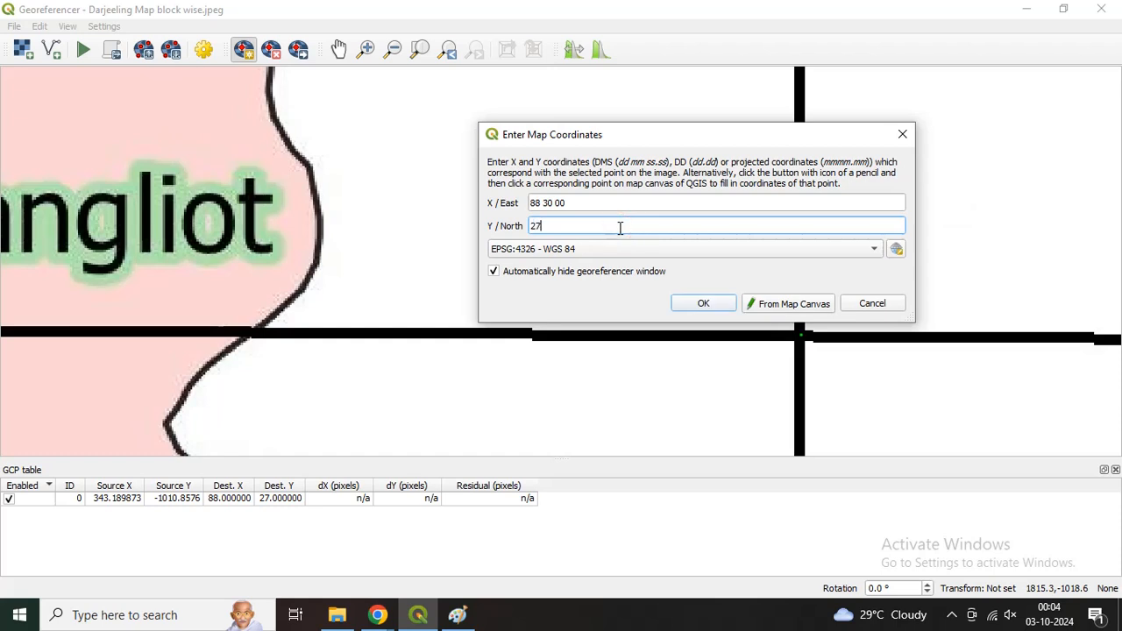
{"action": "type", "text": " 00 00"}
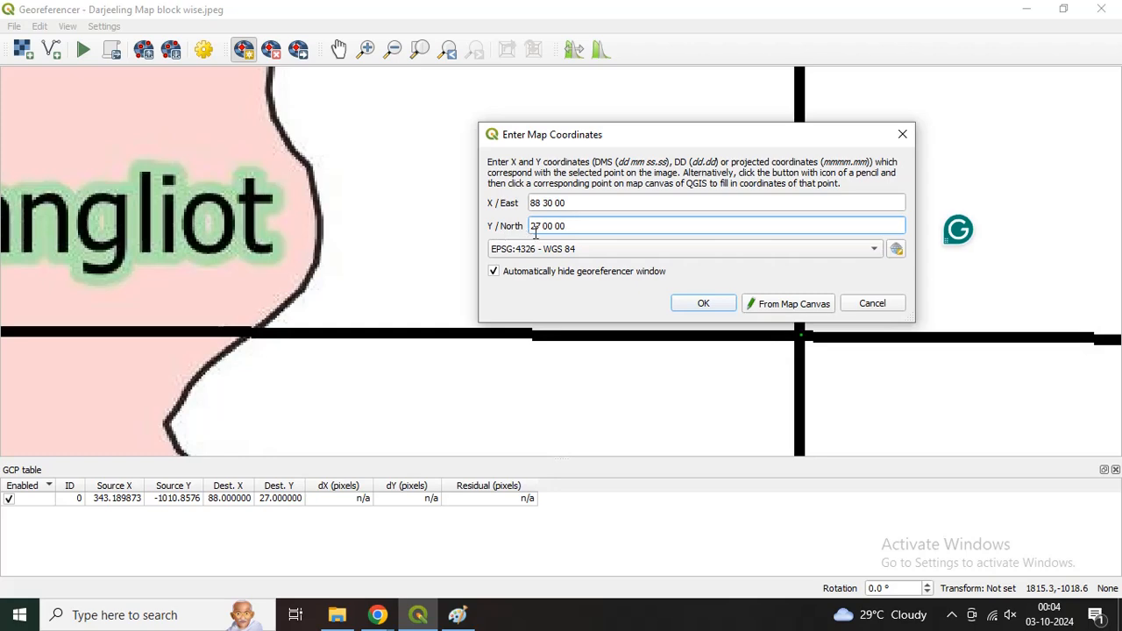
{"action": "left_click", "coordinate": [693, 302]}
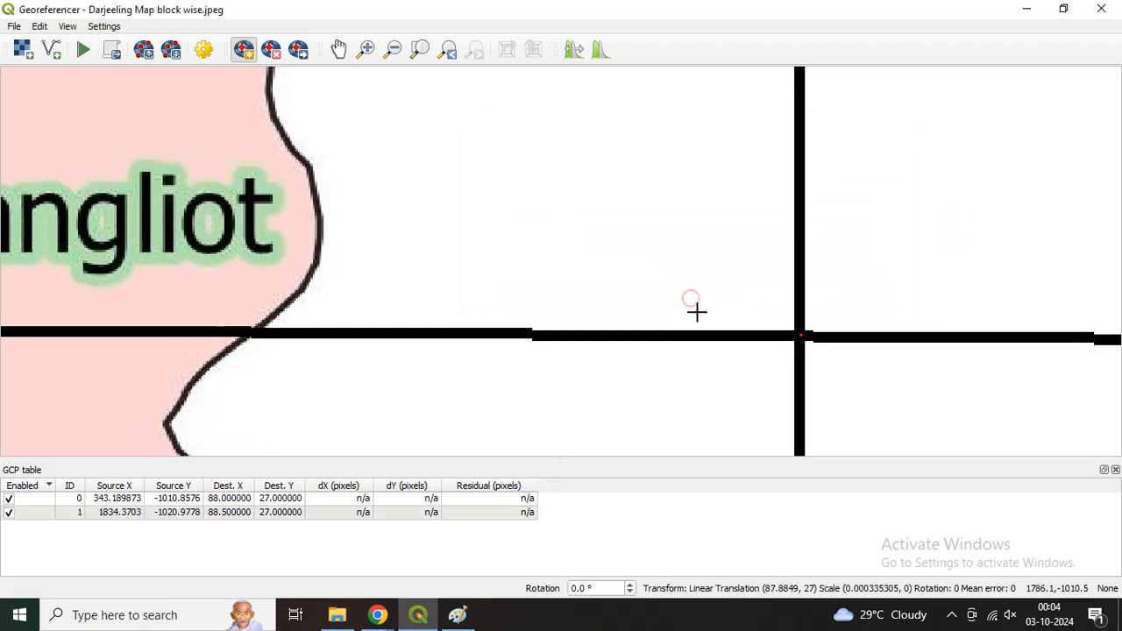
Step: Add a control point where the 88°30′E and 26°30′N lines cross, with X/East 88 30 and Y/North 26 30
{"action": "scroll", "coordinate": [697, 312], "scroll_direction": "down", "scroll_amount": 5}
{"action": "key", "text": "Down"}
{"action": "key", "text": "Down"}
{"action": "key", "text": "Down"}
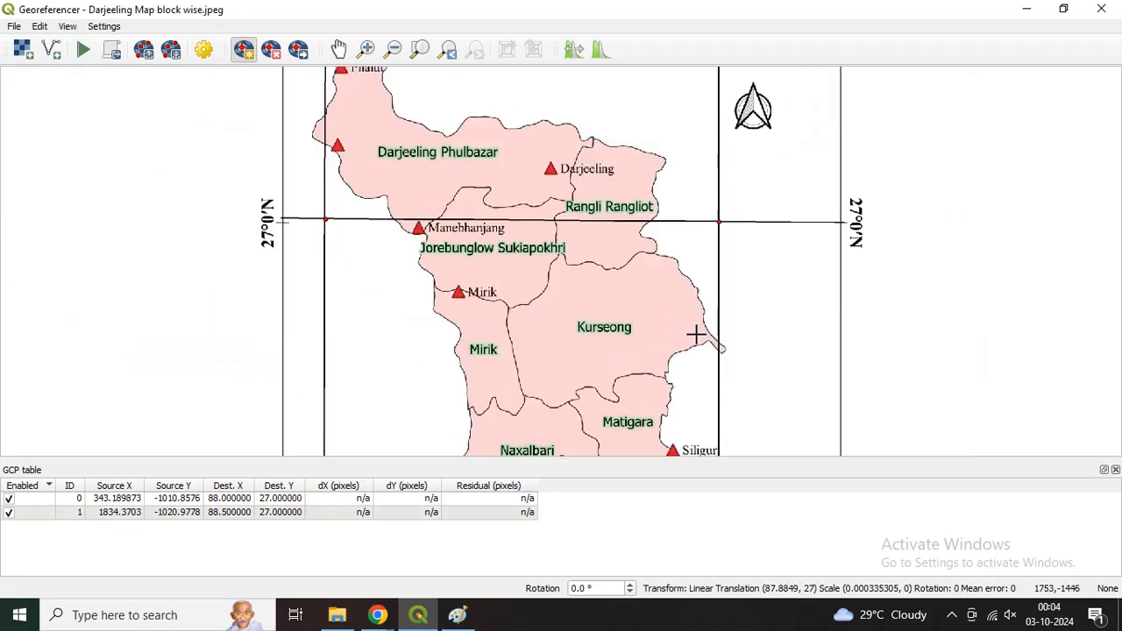
{"action": "key", "text": "Down"}
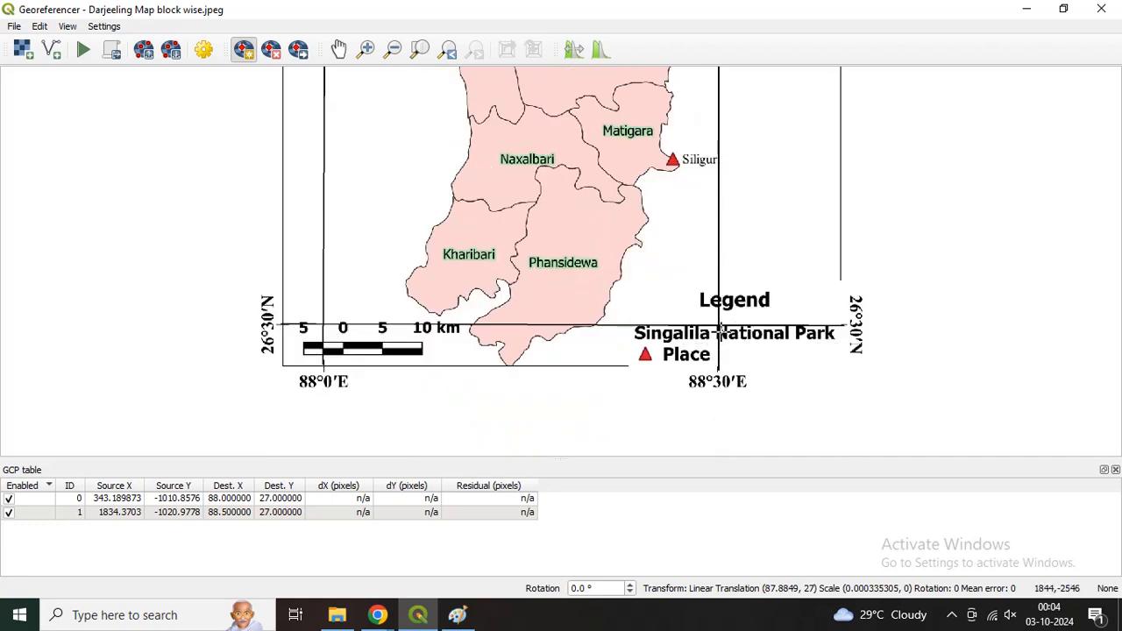
{"action": "scroll", "coordinate": [741, 331], "scroll_direction": "up", "scroll_amount": 2}
{"action": "left_click", "coordinate": [710, 304]}
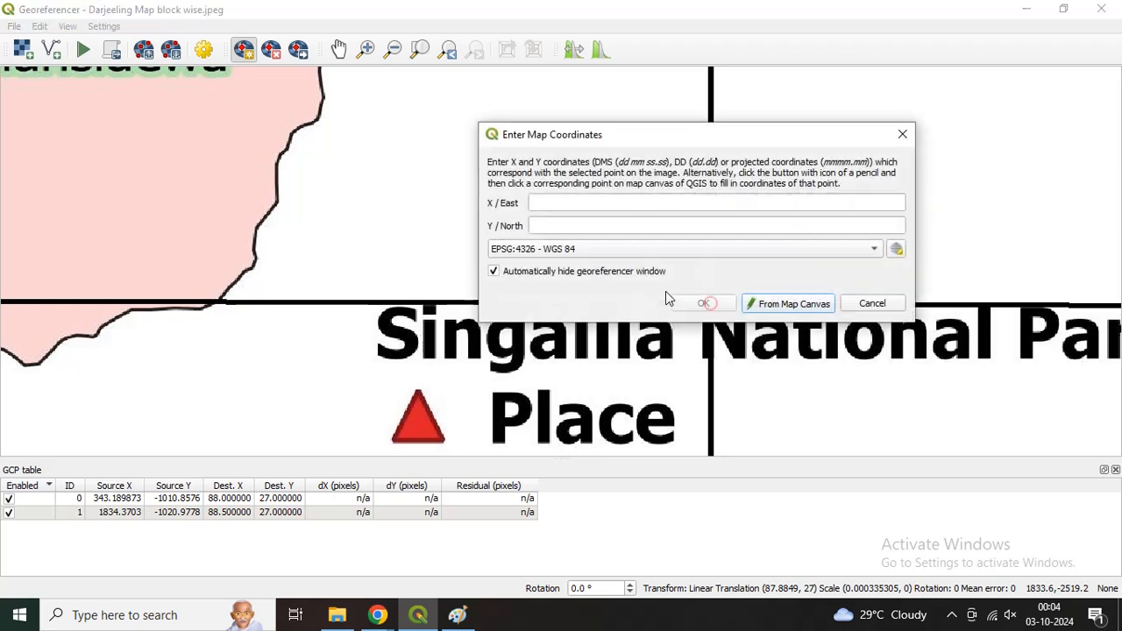
{"action": "left_click", "coordinate": [610, 202]}
{"action": "type", "text": "88 30"}
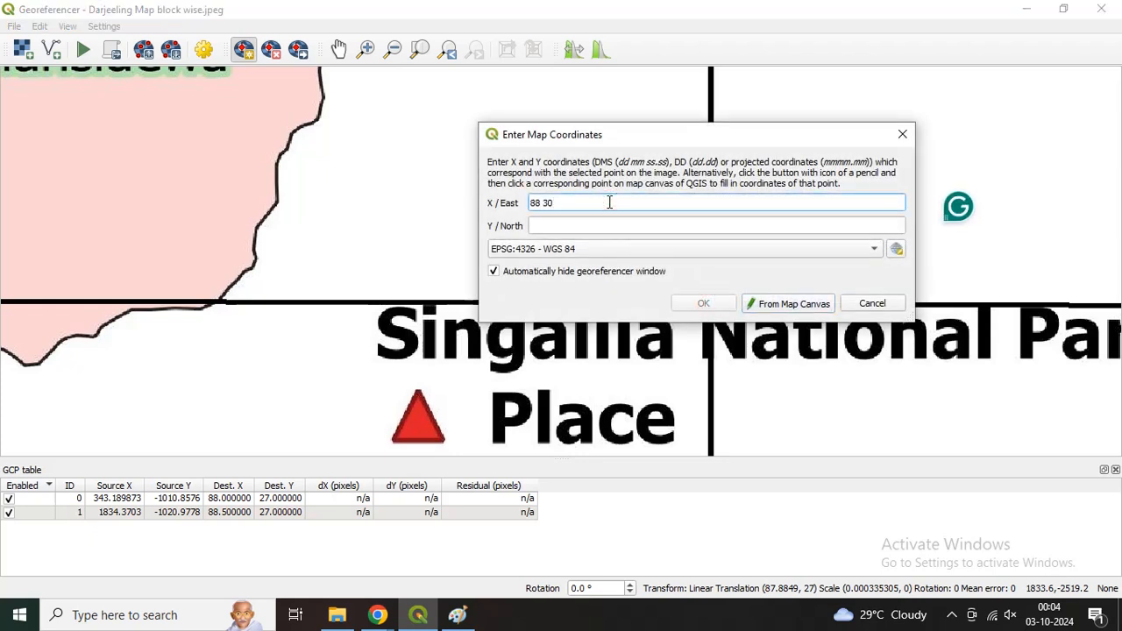
{"action": "key", "text": "Tab"}
{"action": "type", "text": "2"}
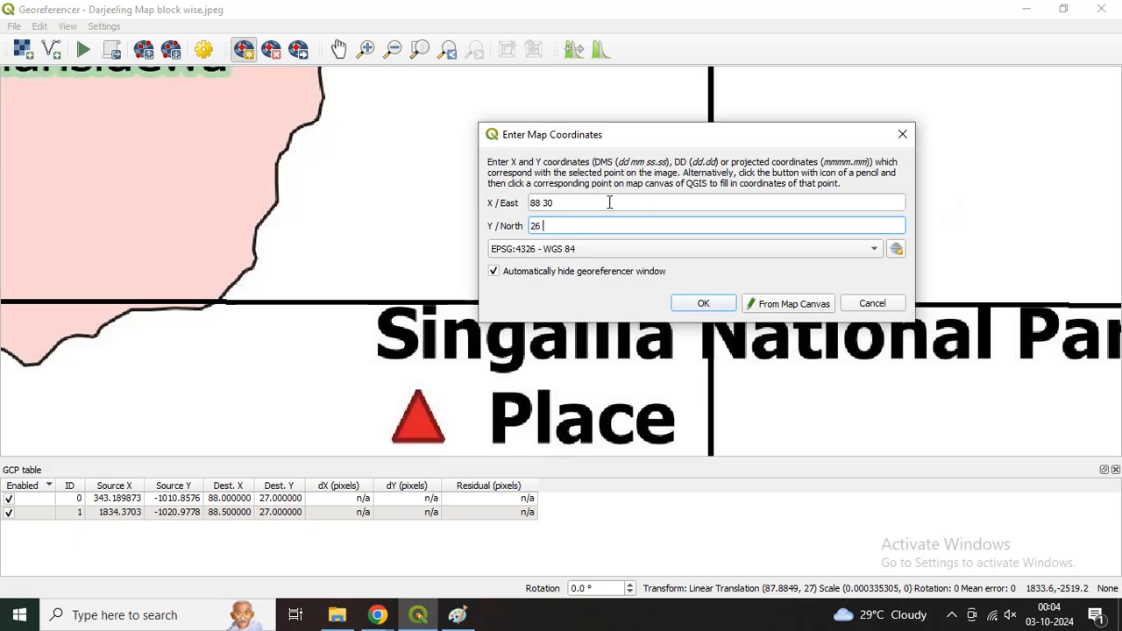
{"action": "type", "text": "6 30"}
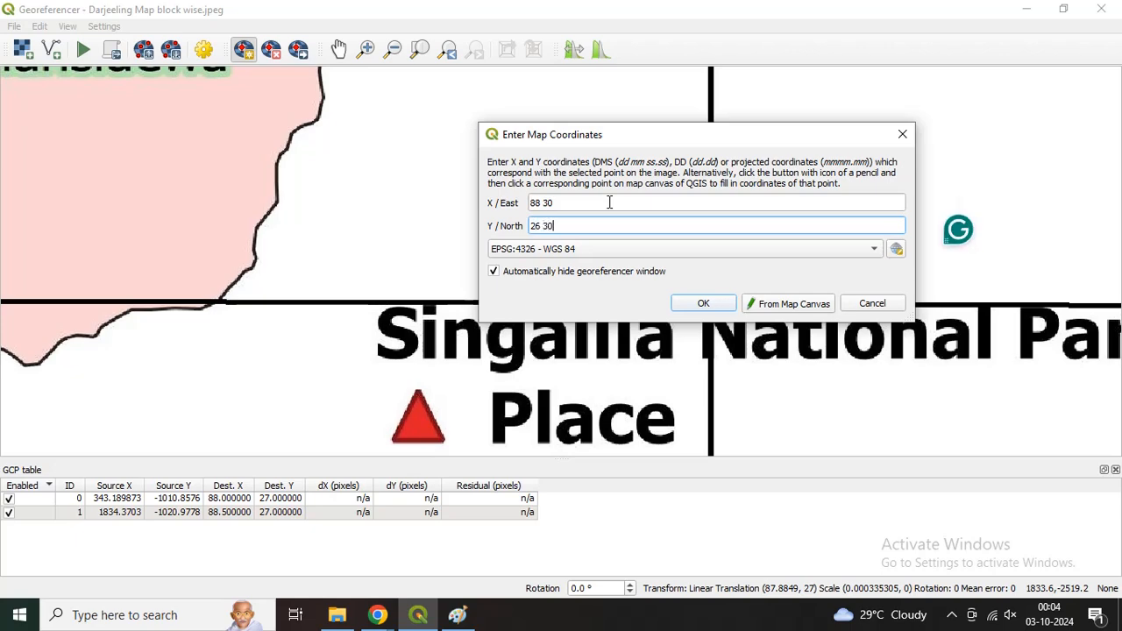
{"action": "left_click", "coordinate": [703, 304]}
Step: Add a control point where the 88°0′E and 26°30′N lines cross, with X/East 88 00 and Y/North 26 30
{"action": "key", "text": "Left"}
{"action": "key", "text": "Left"}
{"action": "key", "text": "Left"}
{"action": "key", "text": "Left"}
{"action": "key", "text": "Left"}
{"action": "key", "text": "Left"}
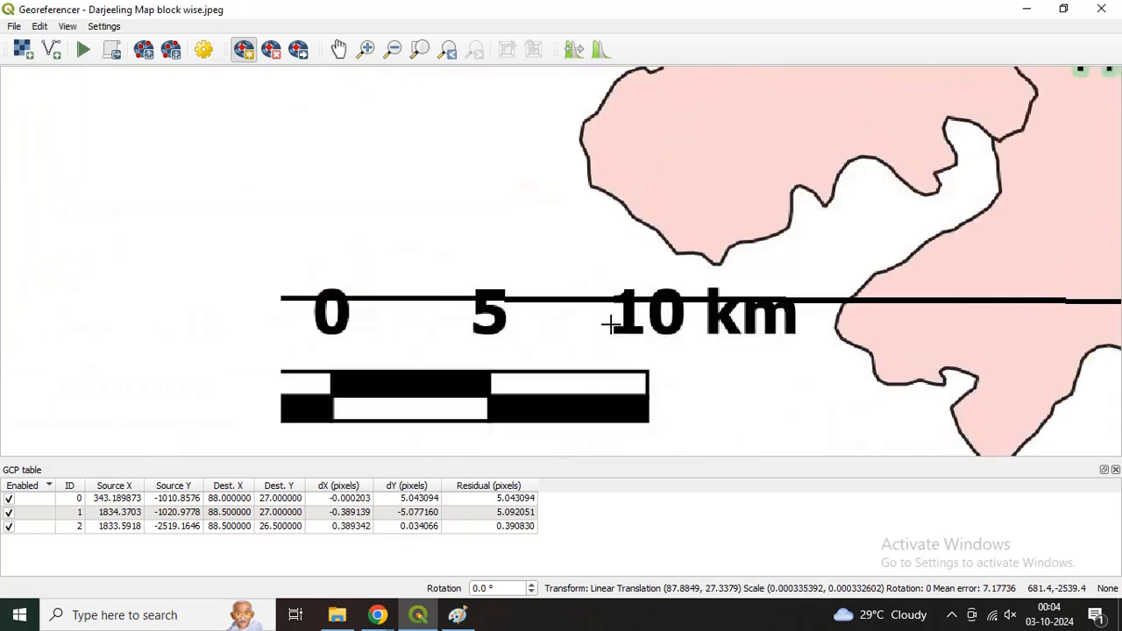
{"action": "scroll", "coordinate": [599, 324], "scroll_direction": "down", "scroll_amount": 1}
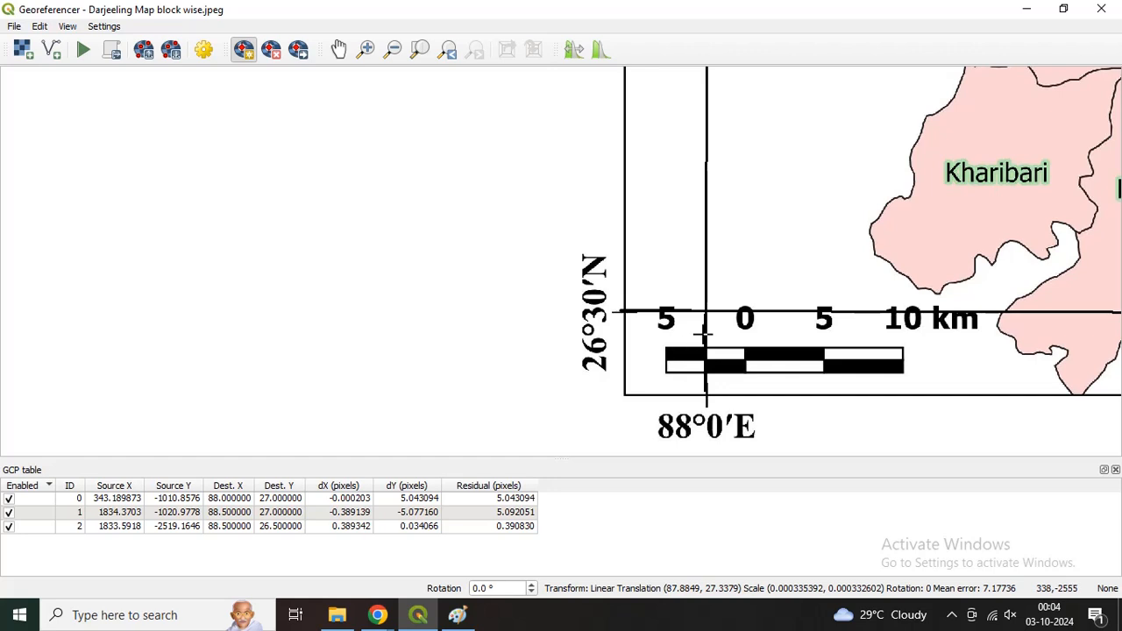
{"action": "scroll", "coordinate": [710, 317], "scroll_direction": "up", "scroll_amount": 2}
{"action": "left_click", "coordinate": [689, 304]}
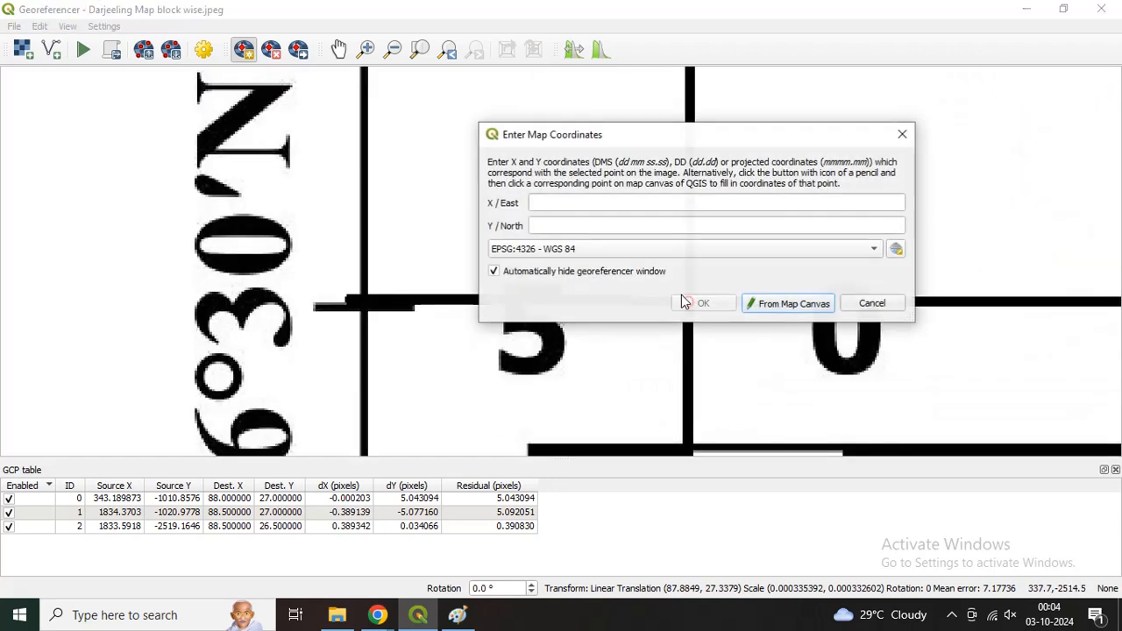
{"action": "left_click", "coordinate": [641, 205]}
{"action": "type", "text": "88 00"}
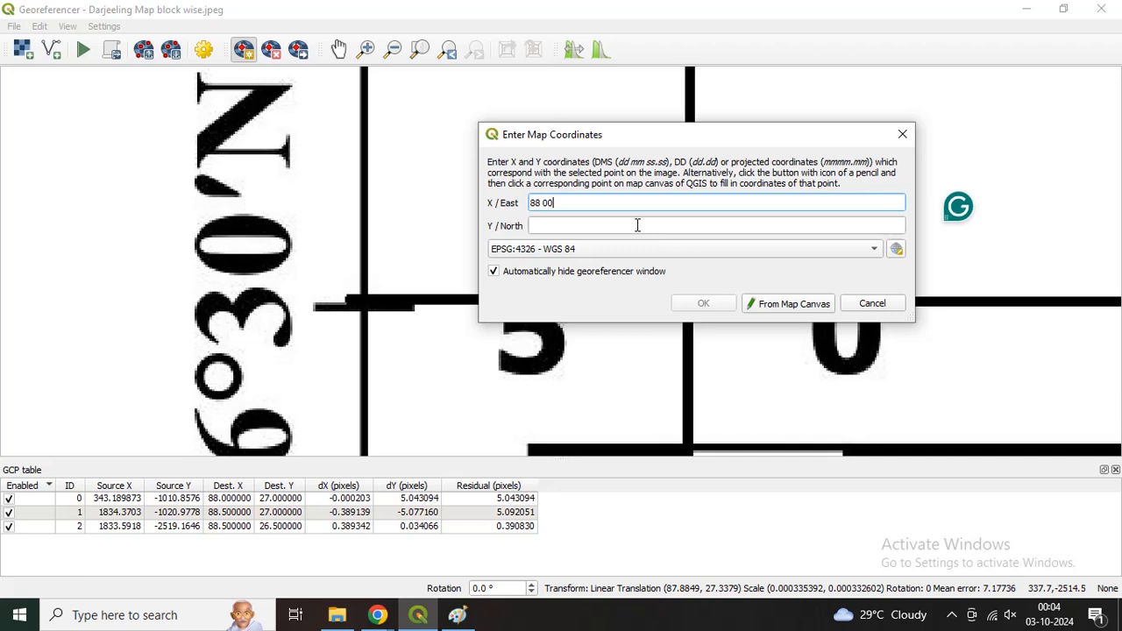
{"action": "left_click", "coordinate": [637, 226]}
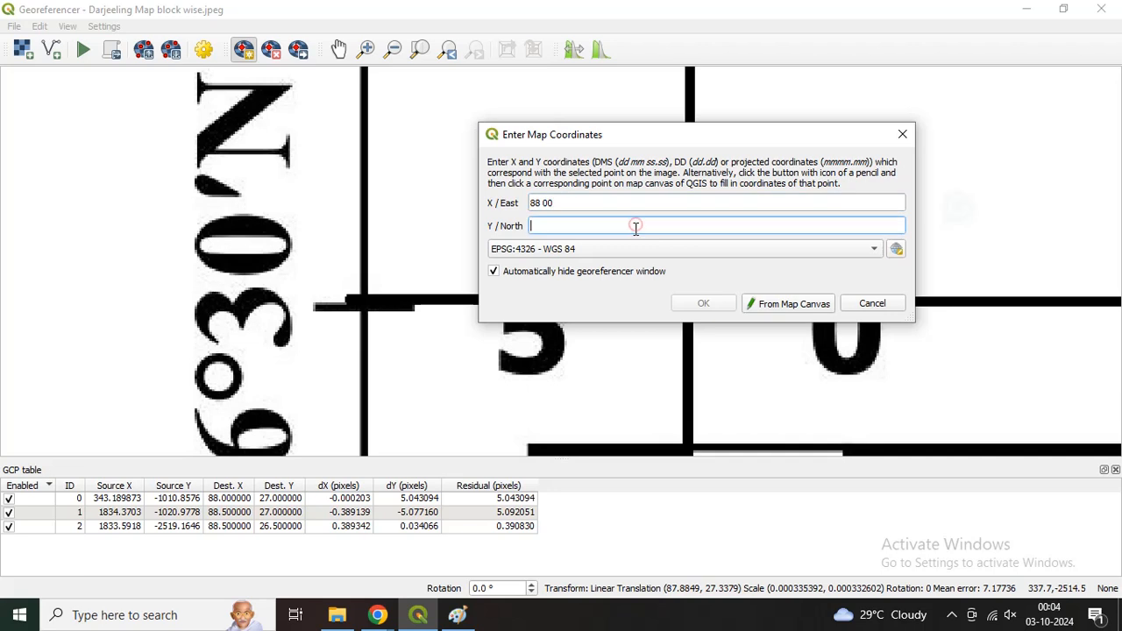
{"action": "type", "text": "26 30"}
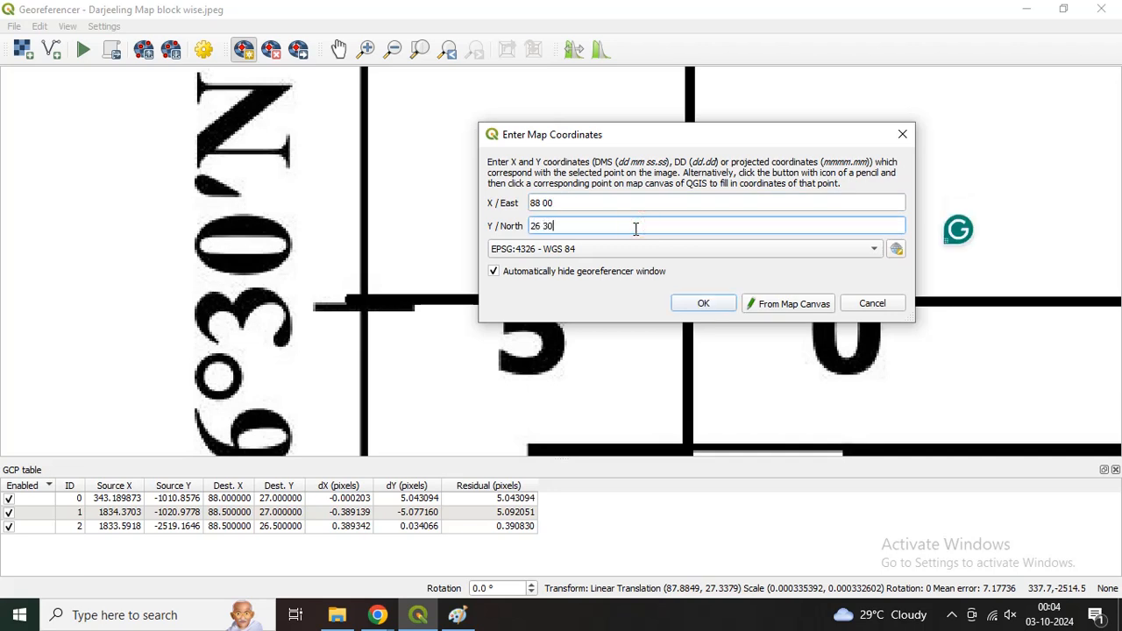
{"action": "left_click", "coordinate": [680, 302]}
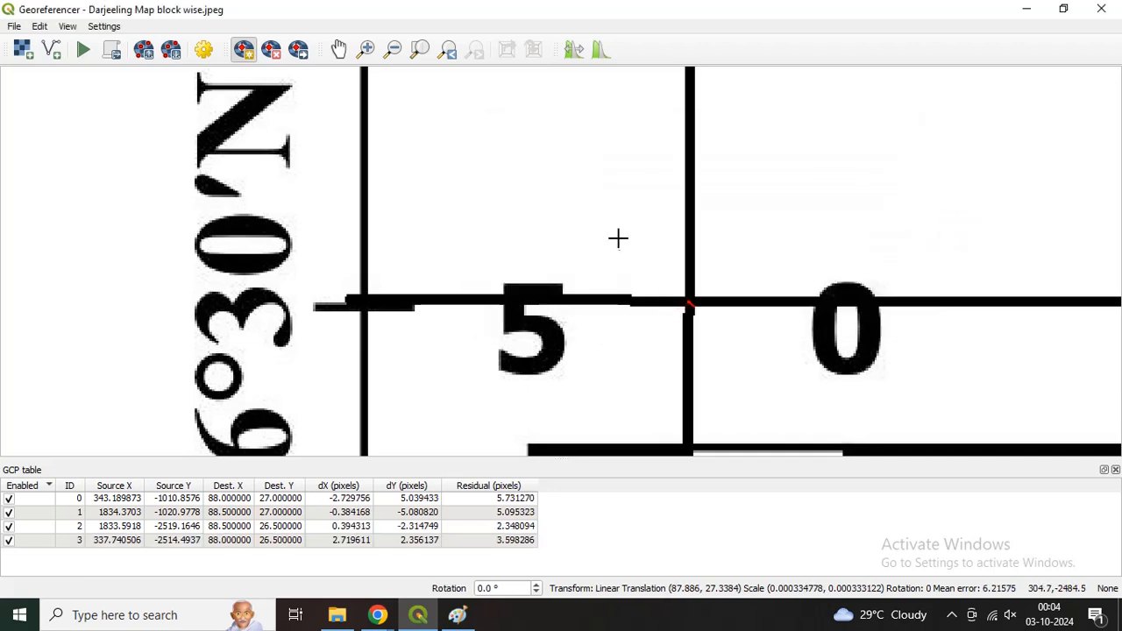
Step: Open the georeferencer's transformation settings and choose Linear as the transformation type
{"action": "scroll", "coordinate": [618, 238], "scroll_direction": "down", "scroll_amount": 3}
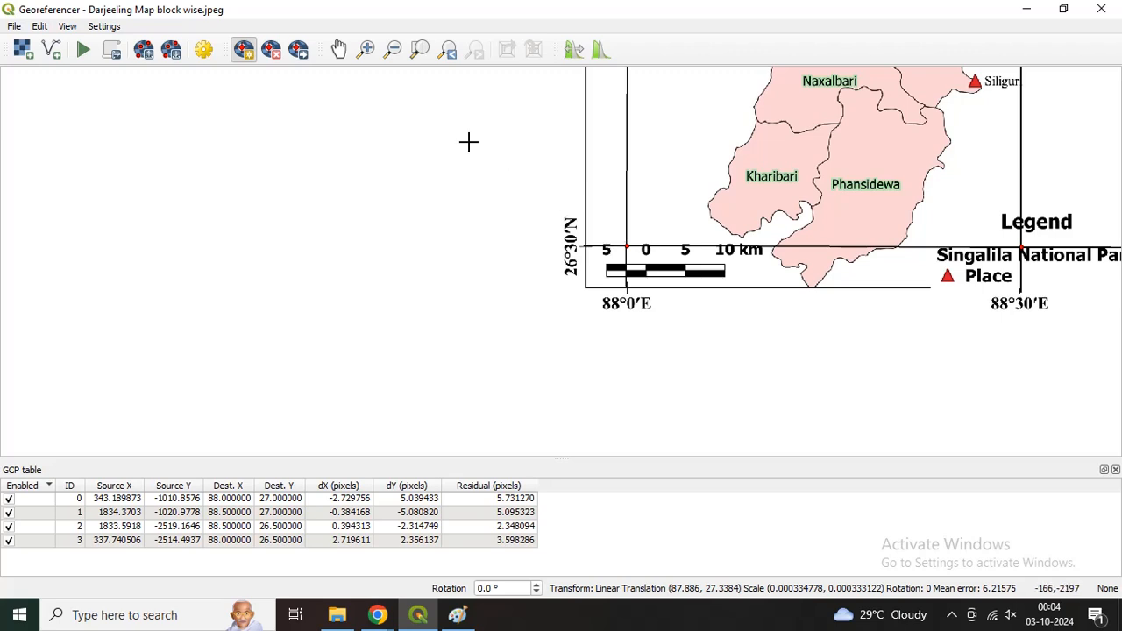
{"action": "left_click", "coordinate": [204, 50]}
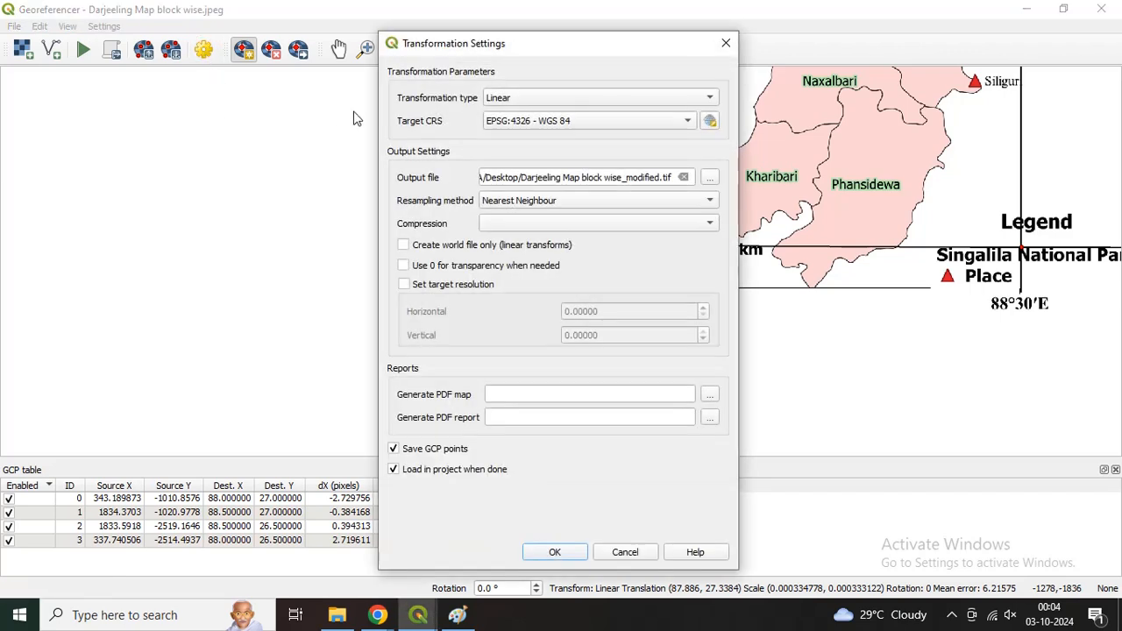
{"action": "left_click", "coordinate": [521, 100]}
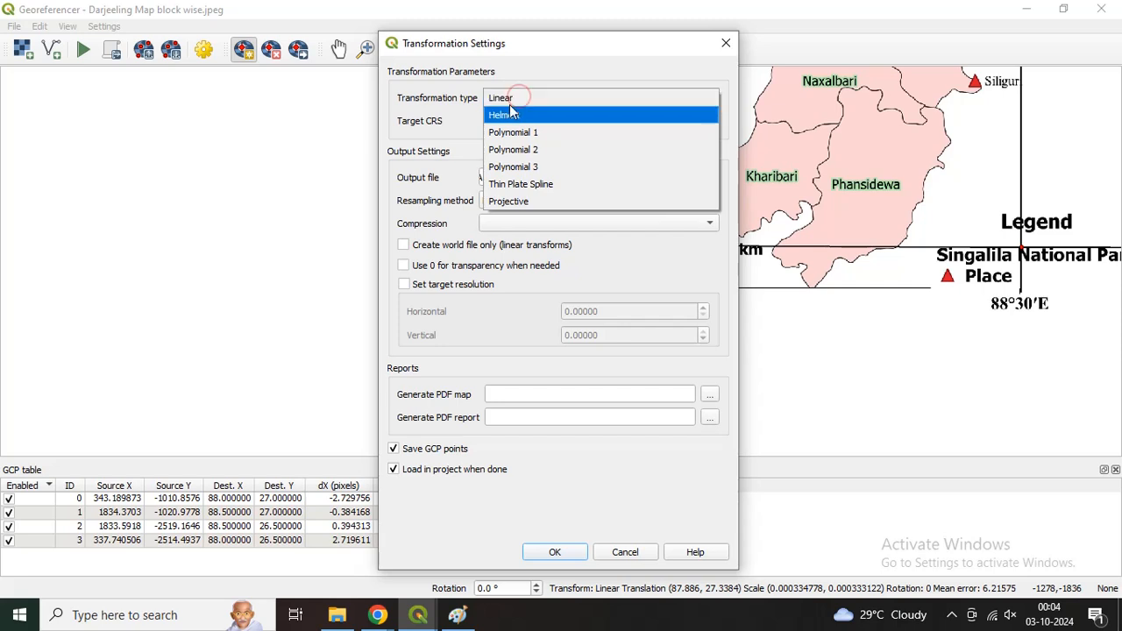
{"action": "left_click", "coordinate": [498, 99]}
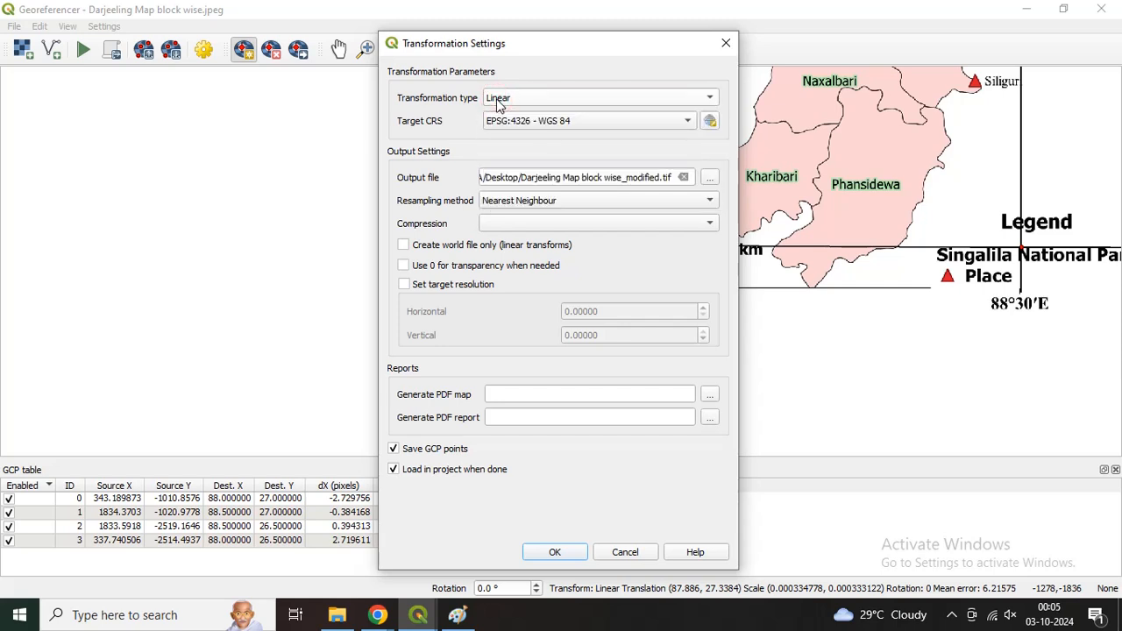
Step: Find the coordinate system by code 4326 and set WGS 84 (EPSG:4326) as the target CRS
{"action": "left_click", "coordinate": [710, 121]}
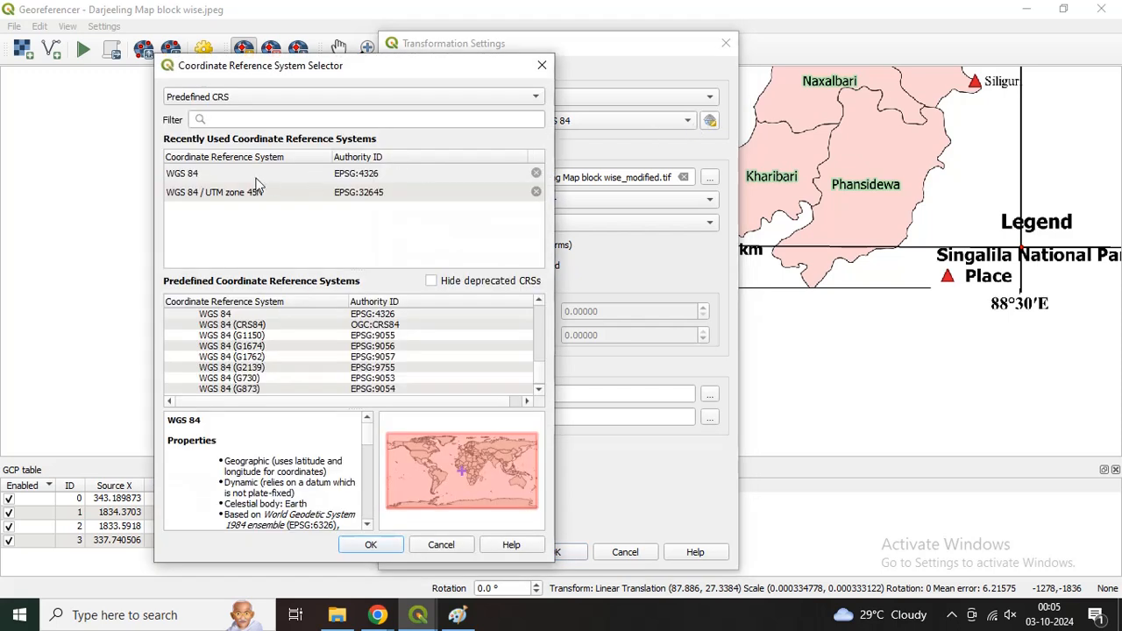
{"action": "left_click", "coordinate": [242, 119]}
{"action": "type", "text": "4326"}
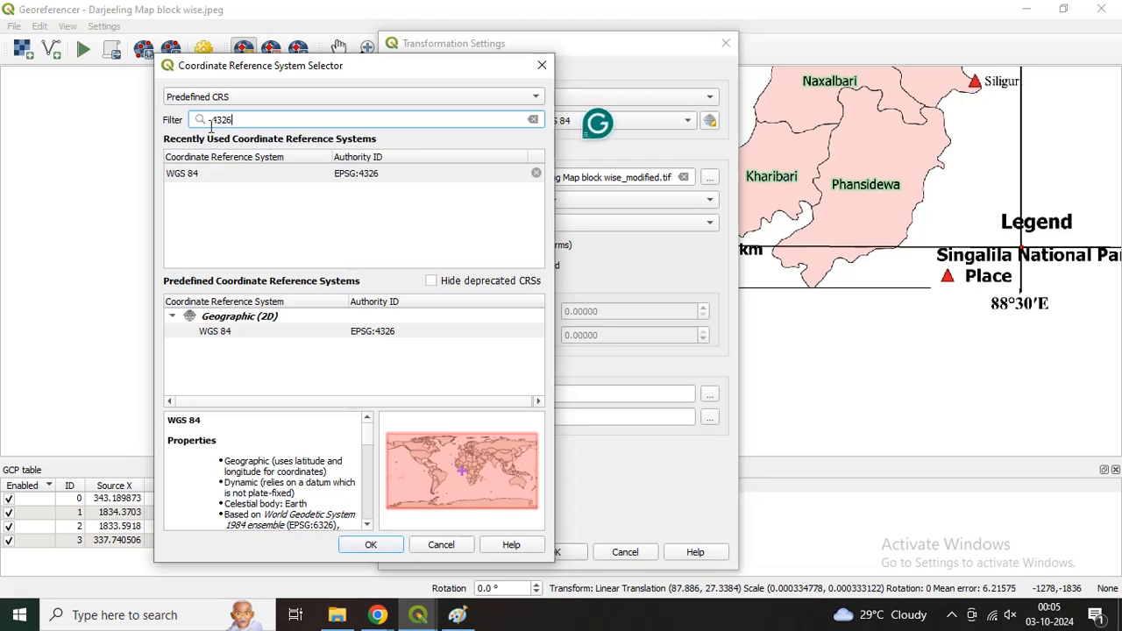
{"action": "left_click", "coordinate": [191, 181]}
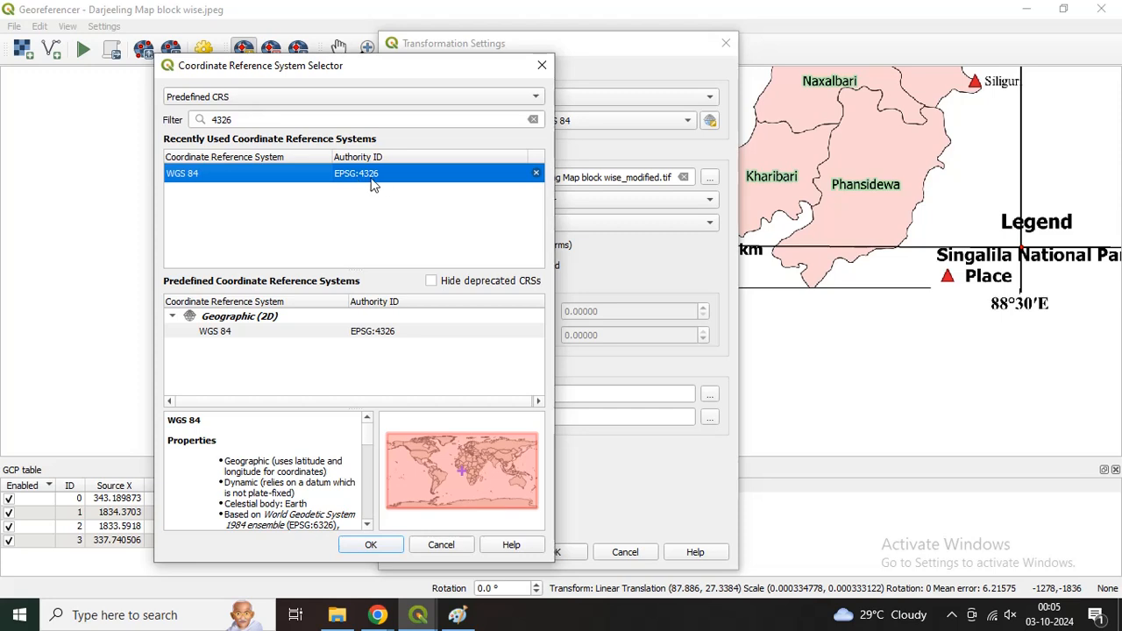
{"action": "left_click", "coordinate": [387, 546]}
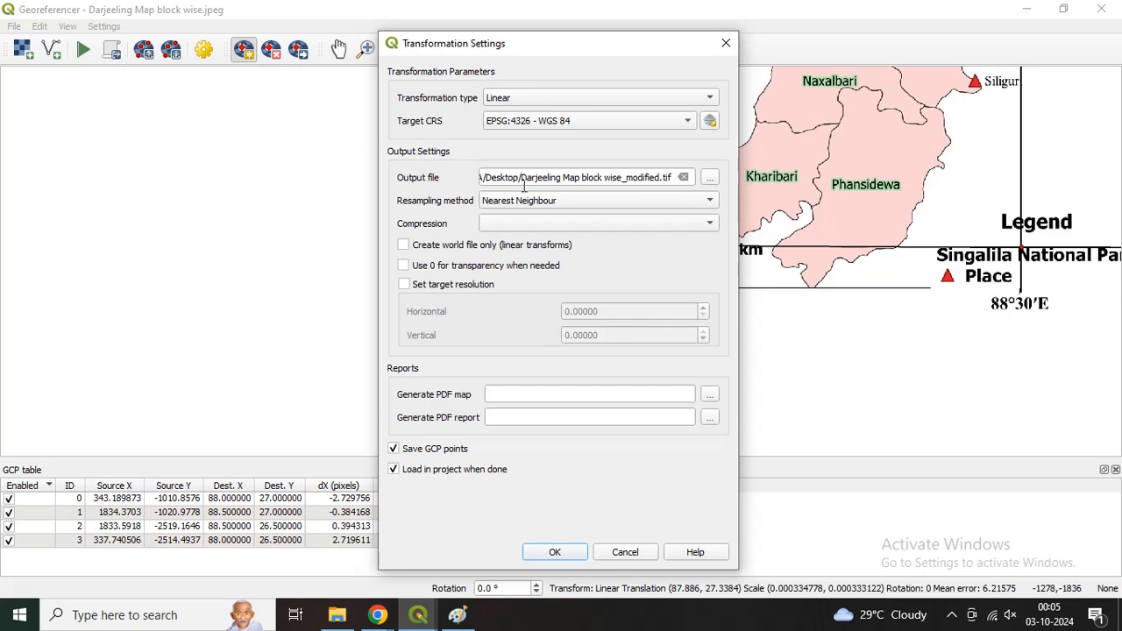
Step: Set the output file to a TIF named Darjeeling Map in the map work folder on the Desktop
{"action": "left_click", "coordinate": [712, 182]}
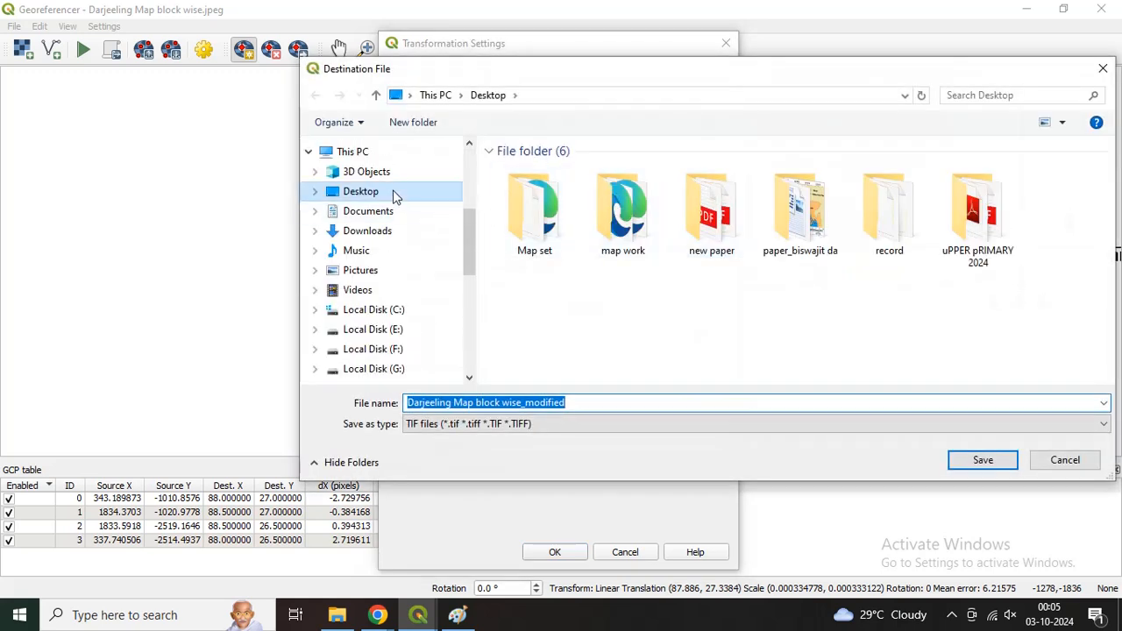
{"action": "left_click", "coordinate": [621, 207]}
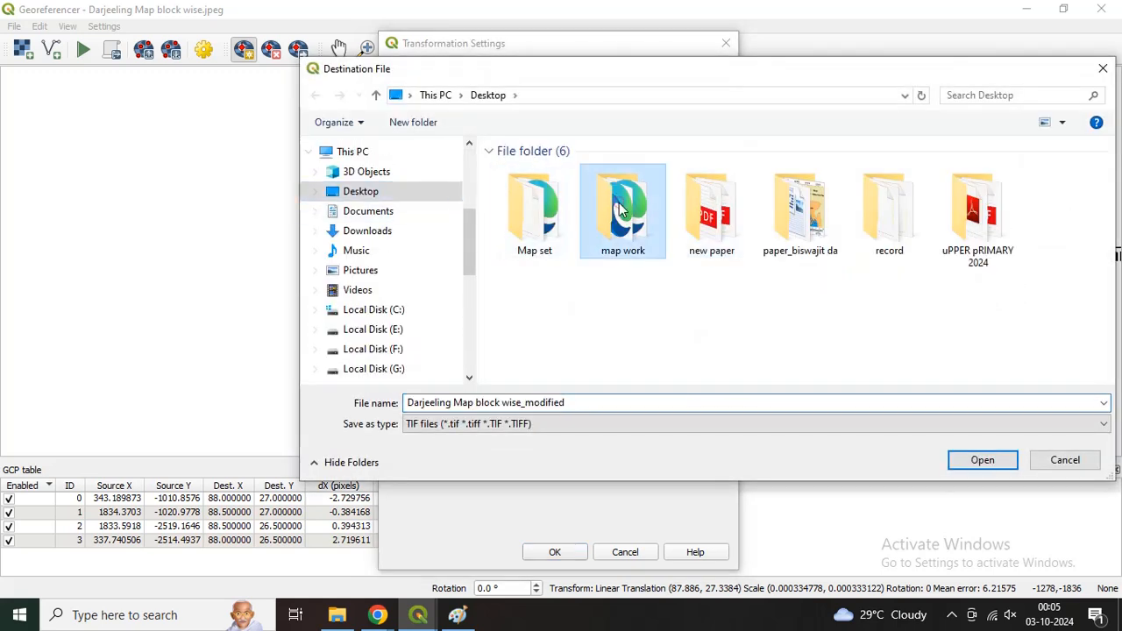
{"action": "double_click", "coordinate": [619, 203]}
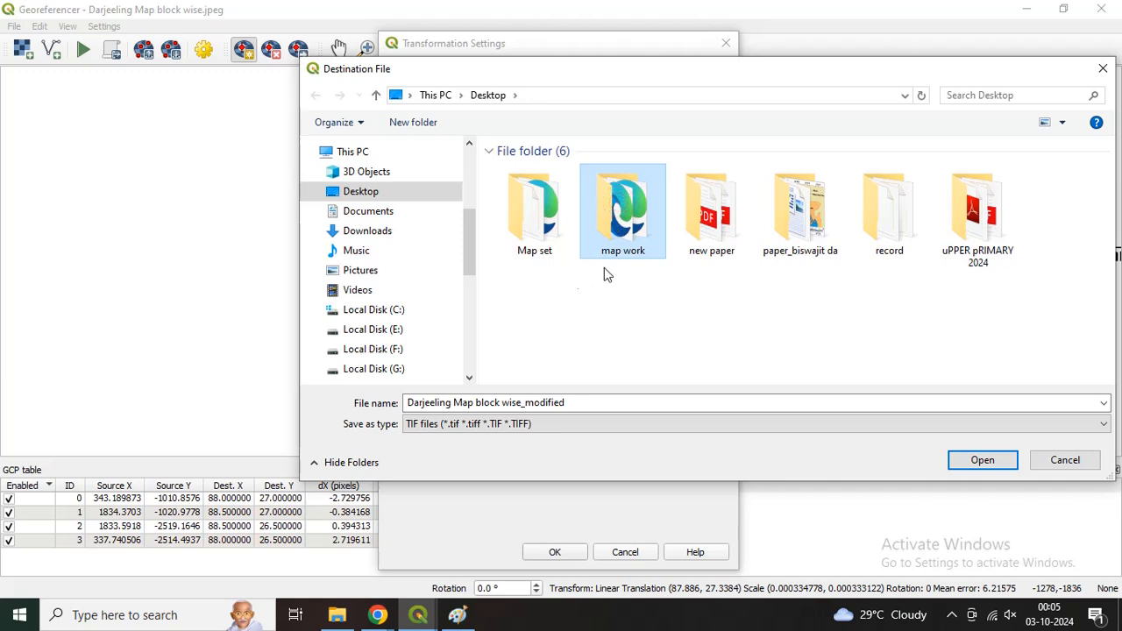
{"action": "left_click", "coordinate": [629, 234]}
{"action": "left_click", "coordinate": [539, 403]}
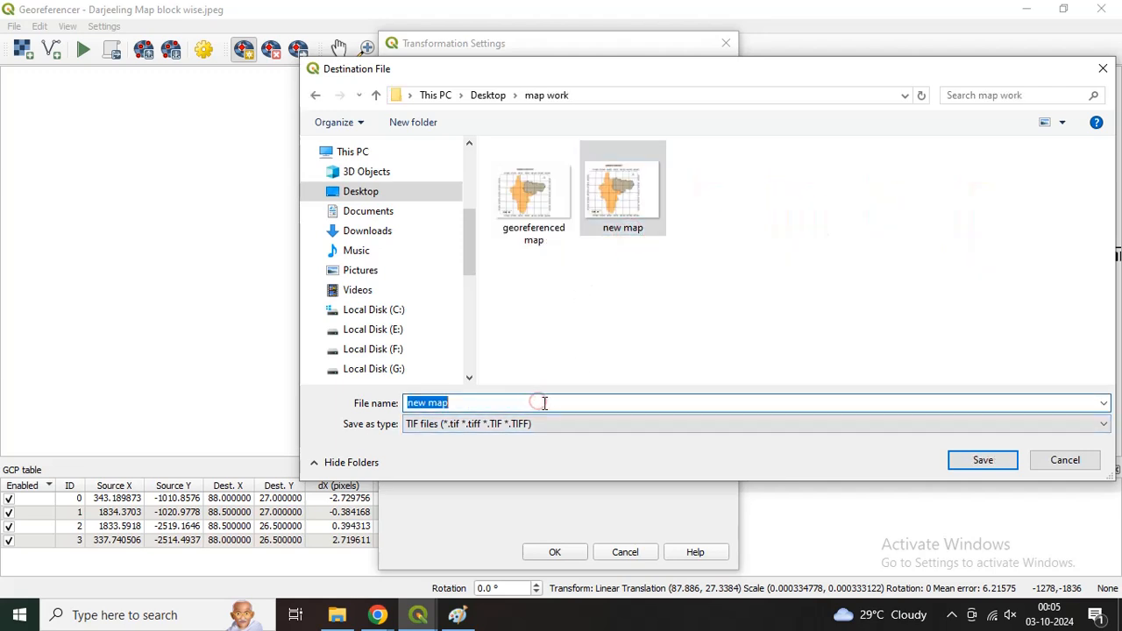
{"action": "type", "text": "Darjeeling"}
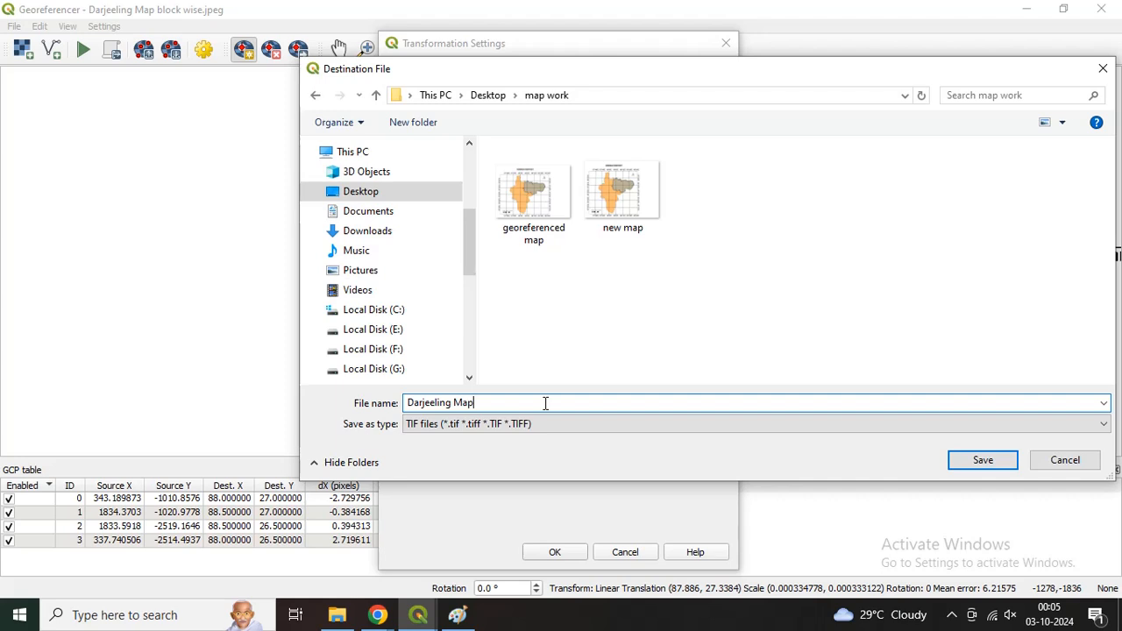
{"action": "left_click", "coordinate": [1000, 461]}
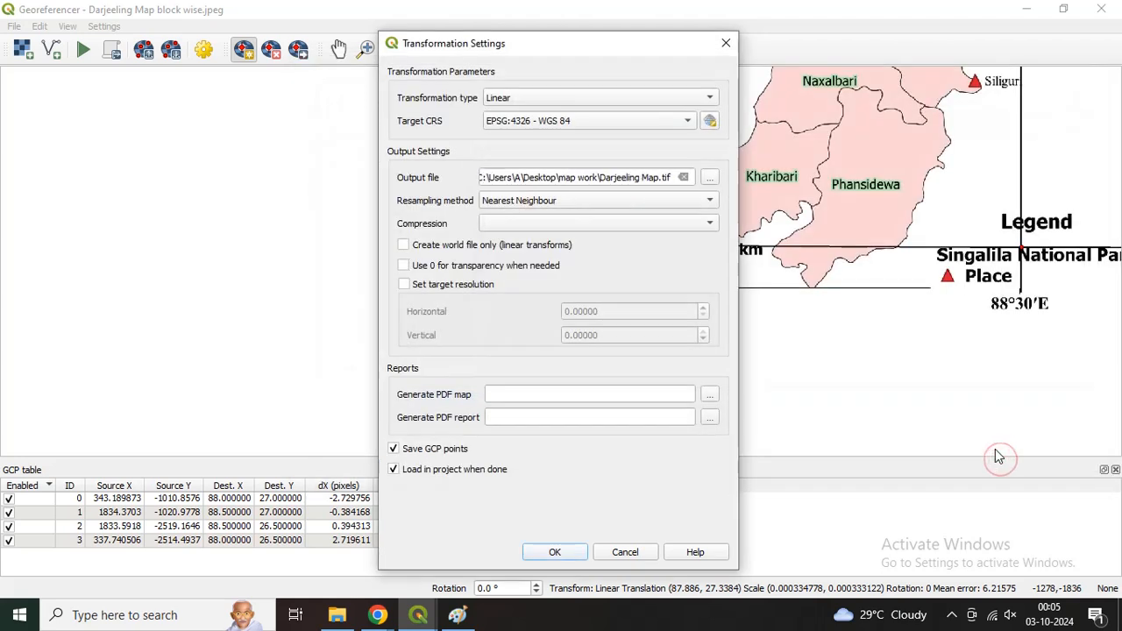
Step: Choose Nearest Neighbour as the resampling method and accept the transformation settings
{"action": "left_click", "coordinate": [541, 203]}
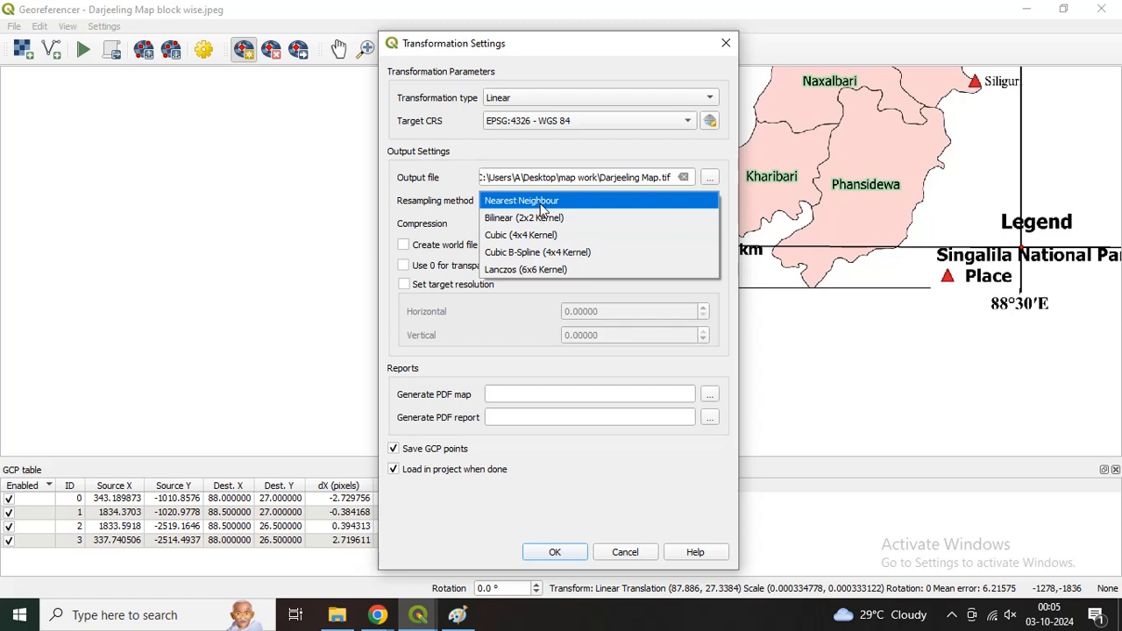
{"action": "left_click", "coordinate": [541, 203]}
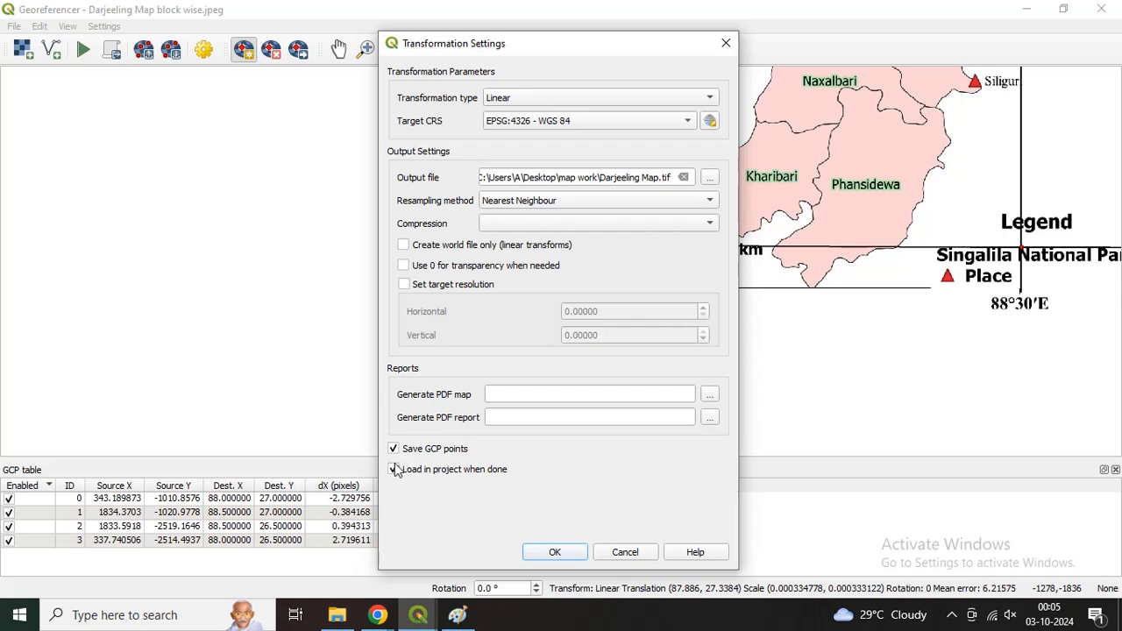
{"action": "left_click", "coordinate": [554, 552]}
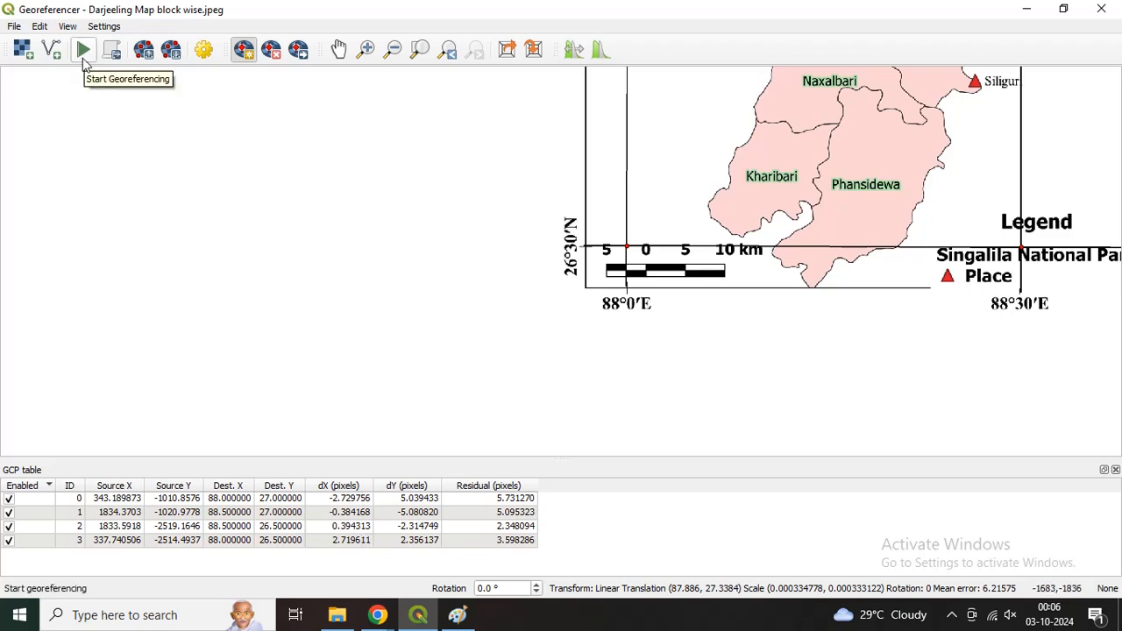
Step: Run the georeferencing, then close the Georeferencer and inspect the georeferenced Darjeeling map in the main map canvas
{"action": "left_click", "coordinate": [83, 58]}
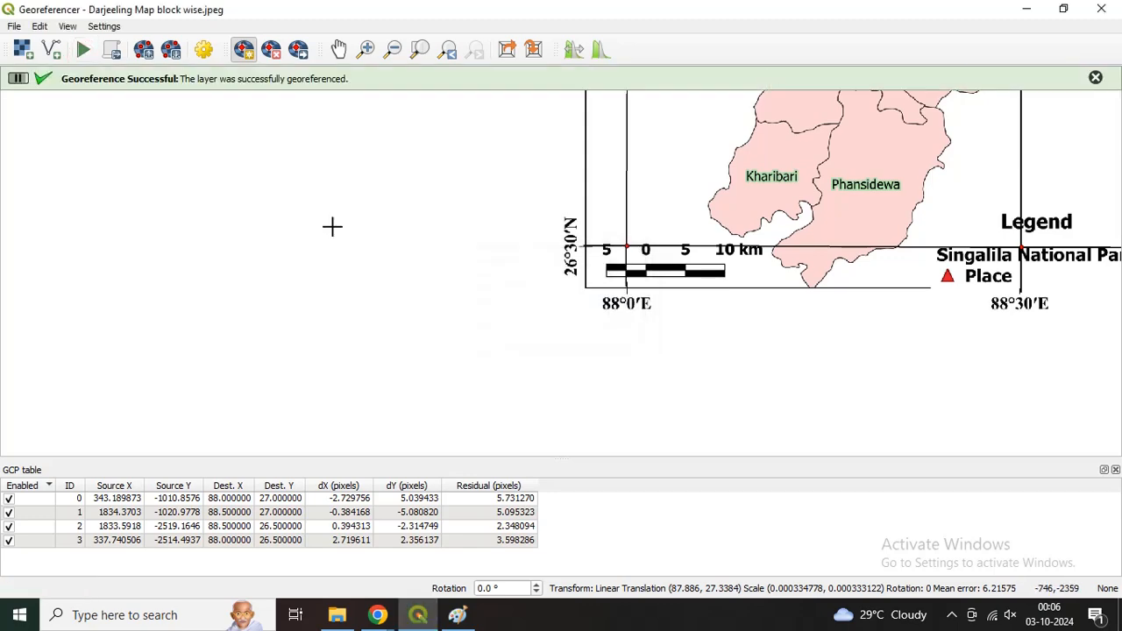
{"action": "left_click", "coordinate": [1101, 8]}
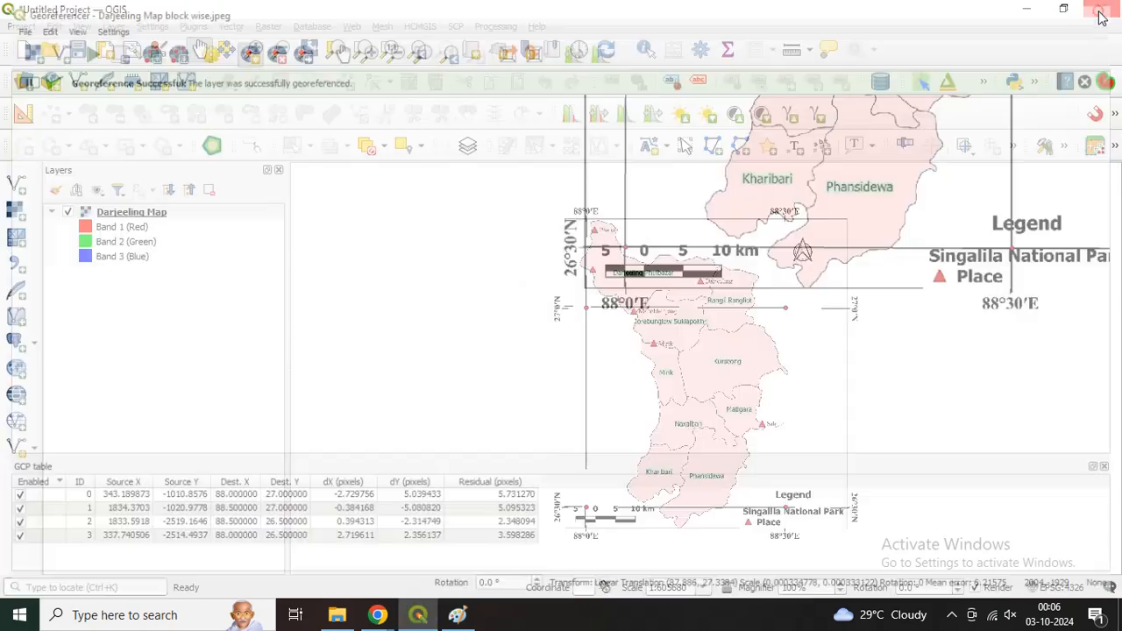
{"action": "scroll", "coordinate": [732, 319], "scroll_direction": "up", "scroll_amount": 1}
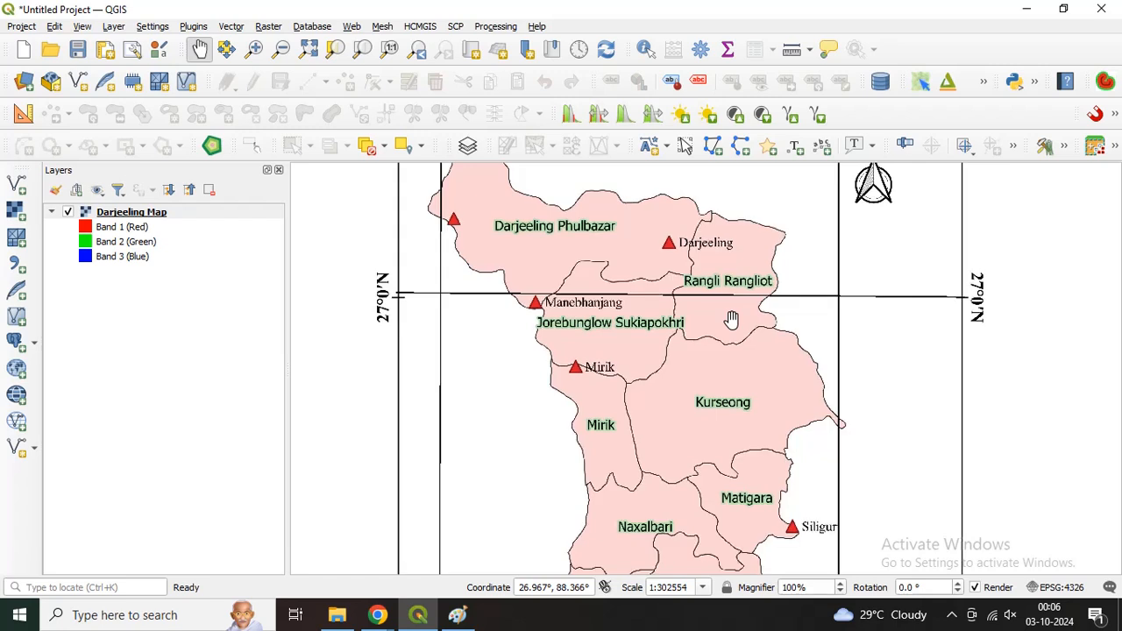
{"action": "scroll", "coordinate": [725, 319], "scroll_direction": "down", "scroll_amount": 1}
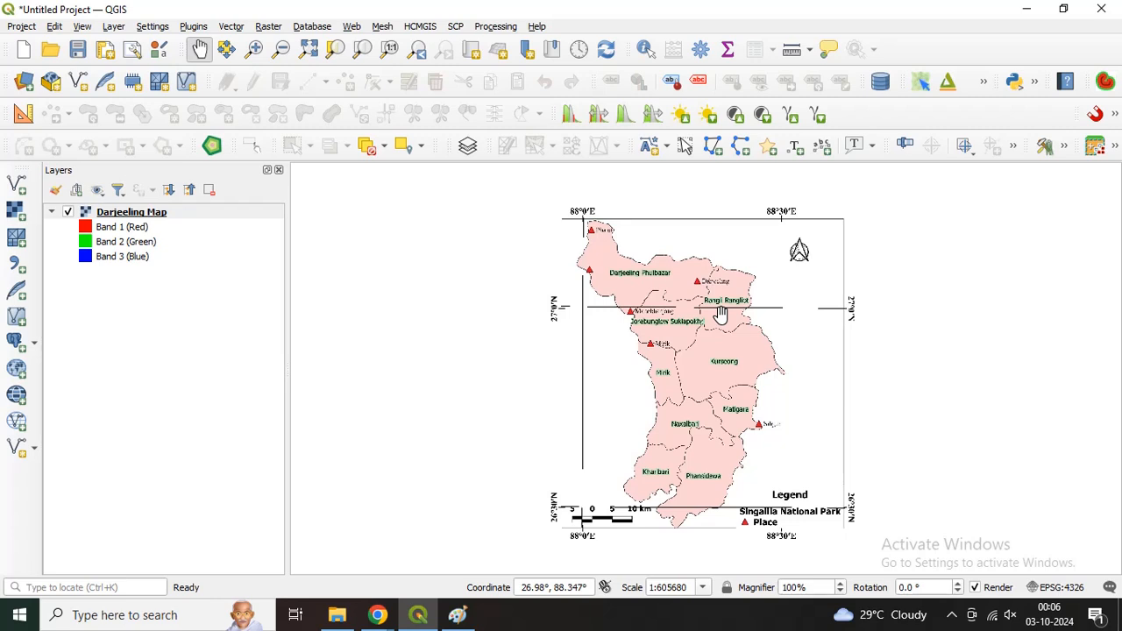
{"action": "scroll", "coordinate": [660, 263], "scroll_direction": "up", "scroll_amount": 2}
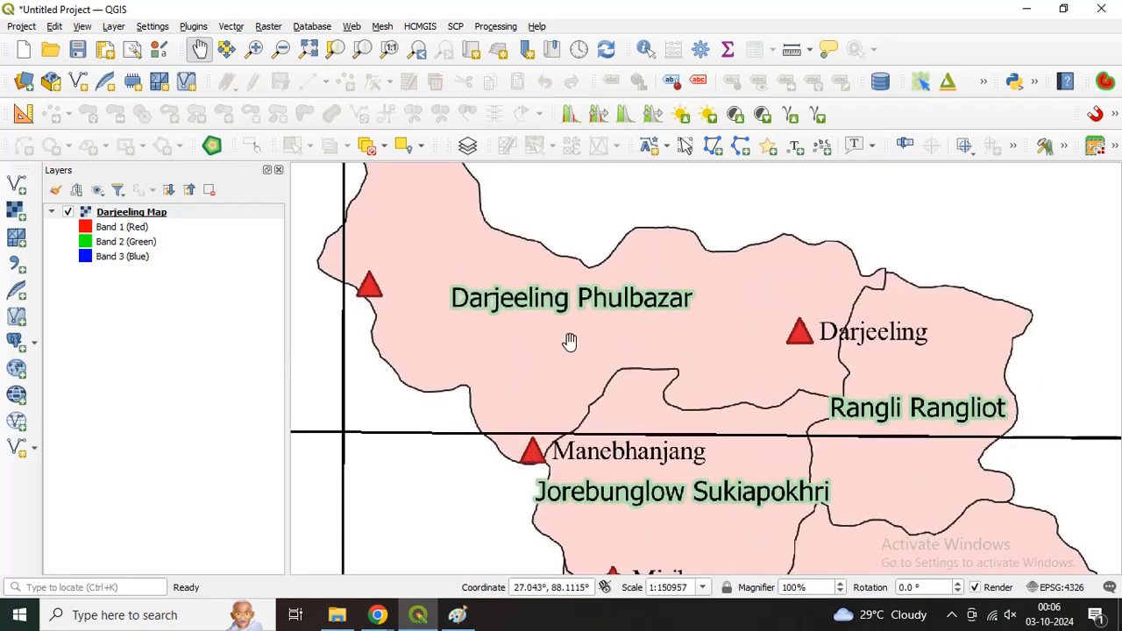
{"action": "scroll", "coordinate": [671, 383], "scroll_direction": "down", "scroll_amount": 1}
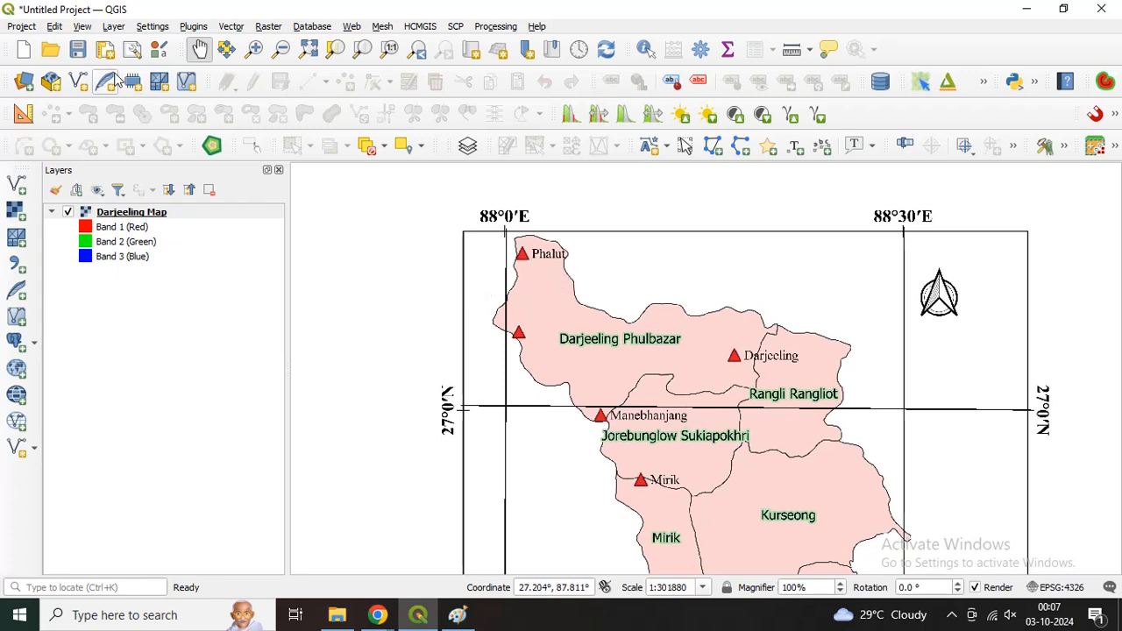
Step: Start a new shapefile layer, with its file named block map in a new folder inside map work
{"action": "left_click", "coordinate": [112, 28]}
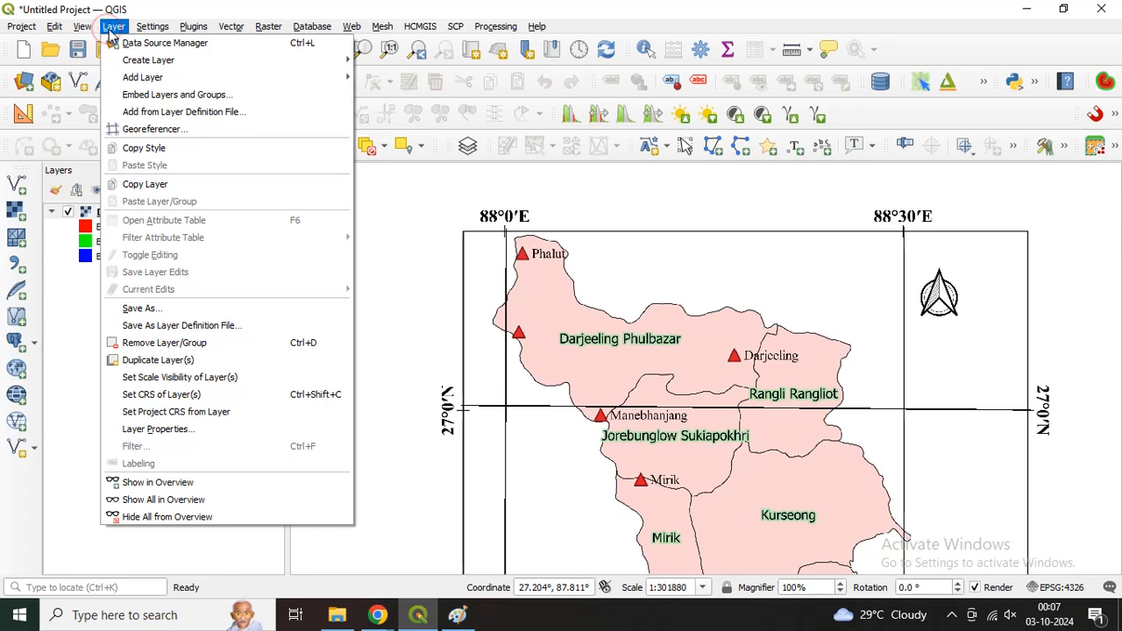
{"action": "mouse_move", "coordinate": [140, 79]}
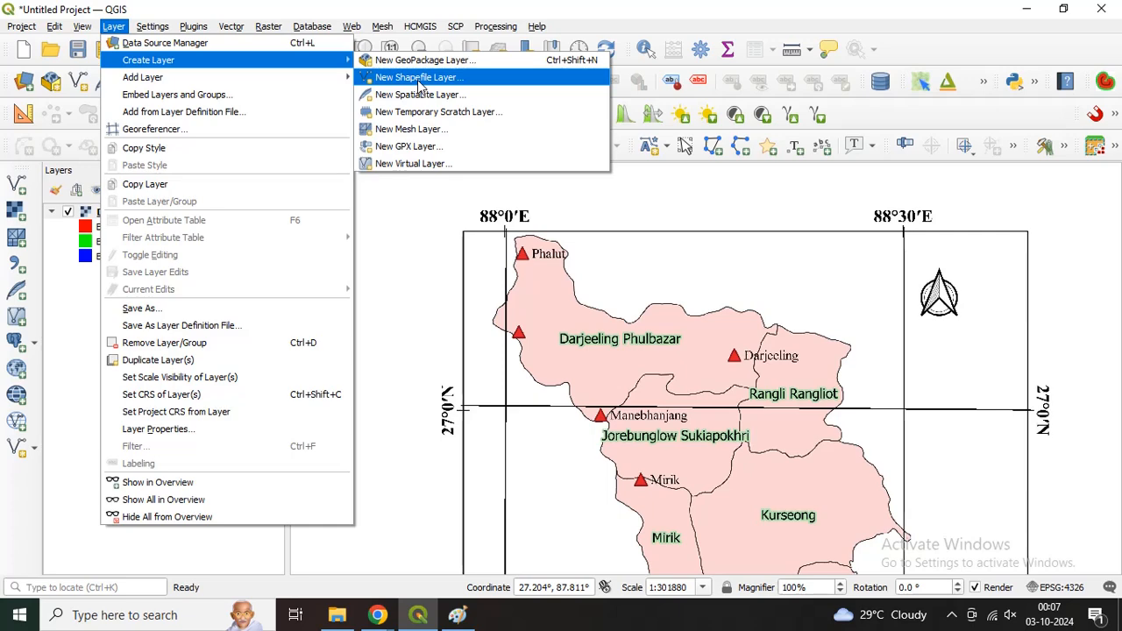
{"action": "left_click", "coordinate": [481, 80]}
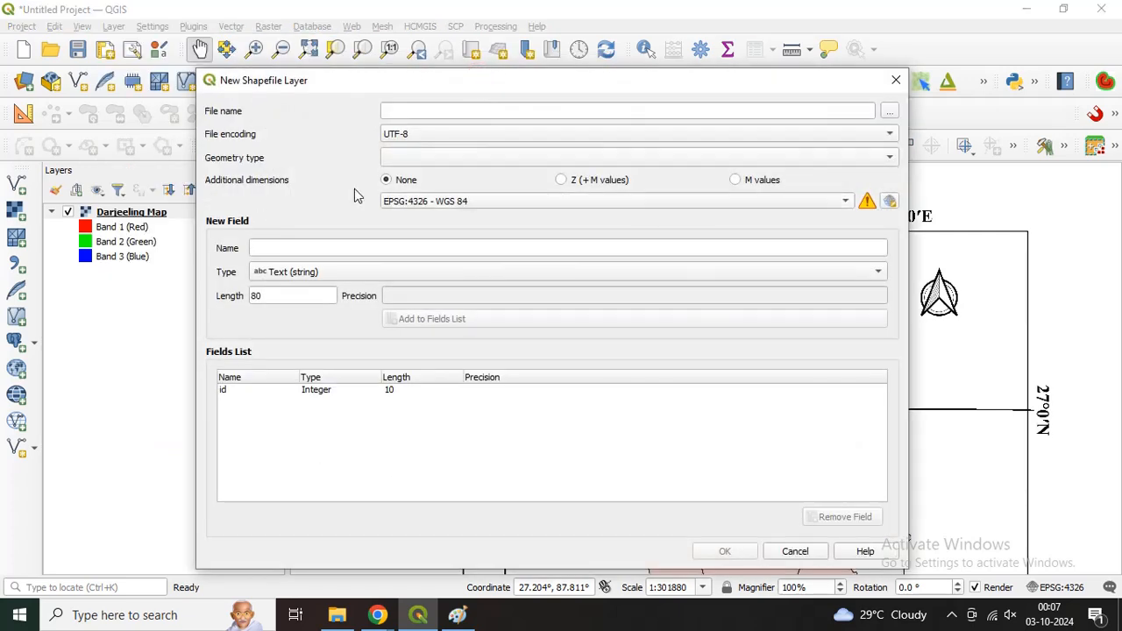
{"action": "left_click", "coordinate": [890, 115]}
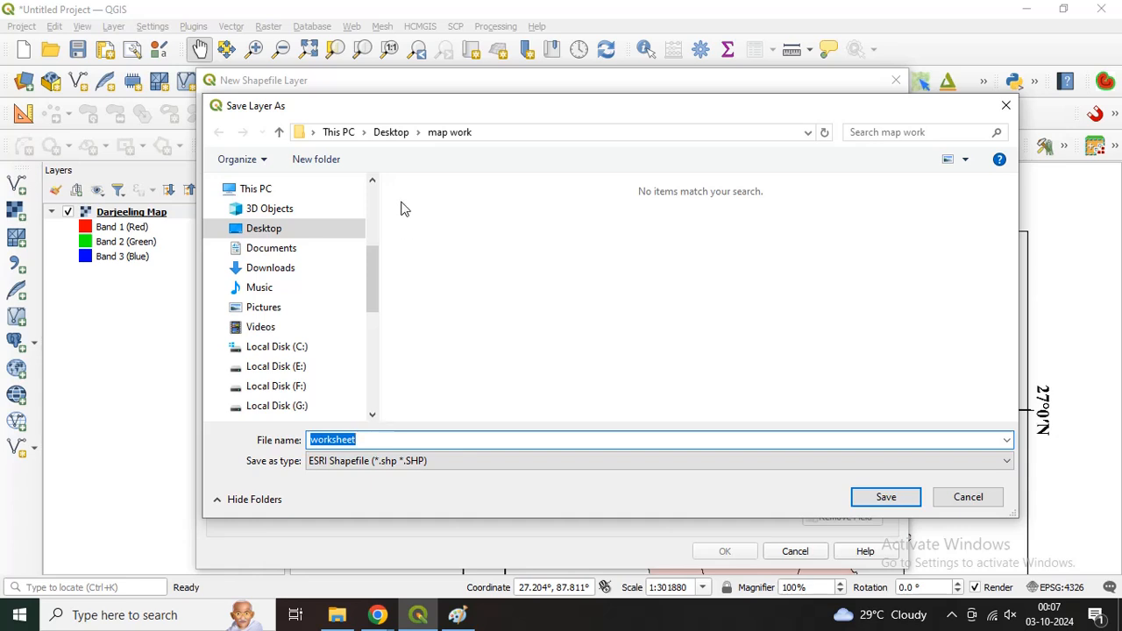
{"action": "left_click", "coordinate": [331, 163]}
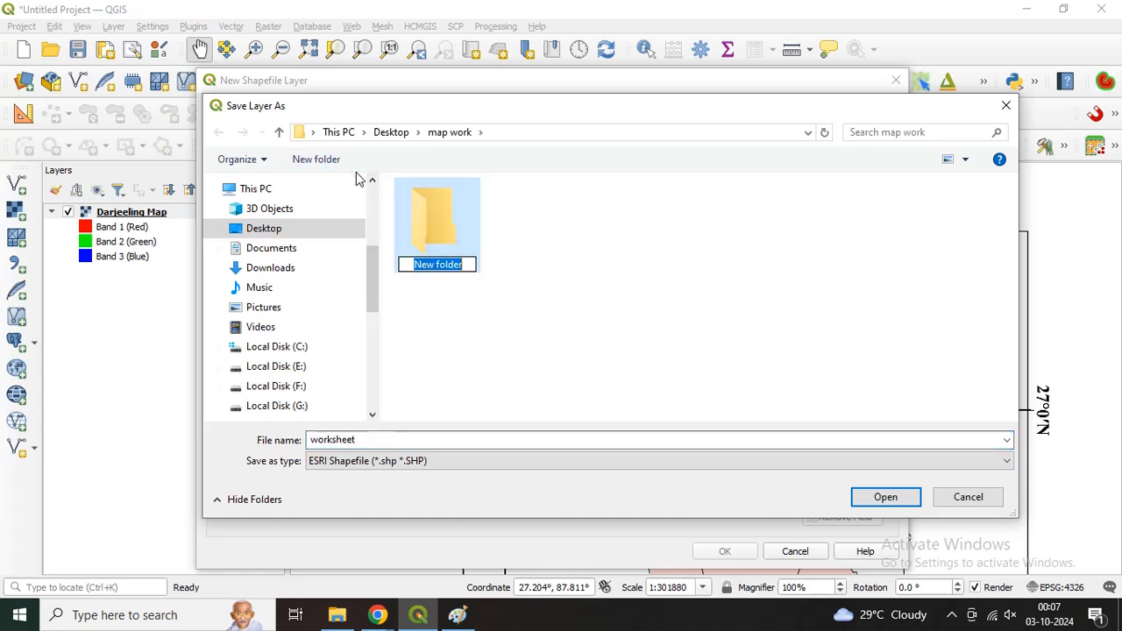
{"action": "left_click", "coordinate": [412, 203]}
{"action": "double_click", "coordinate": [411, 202]}
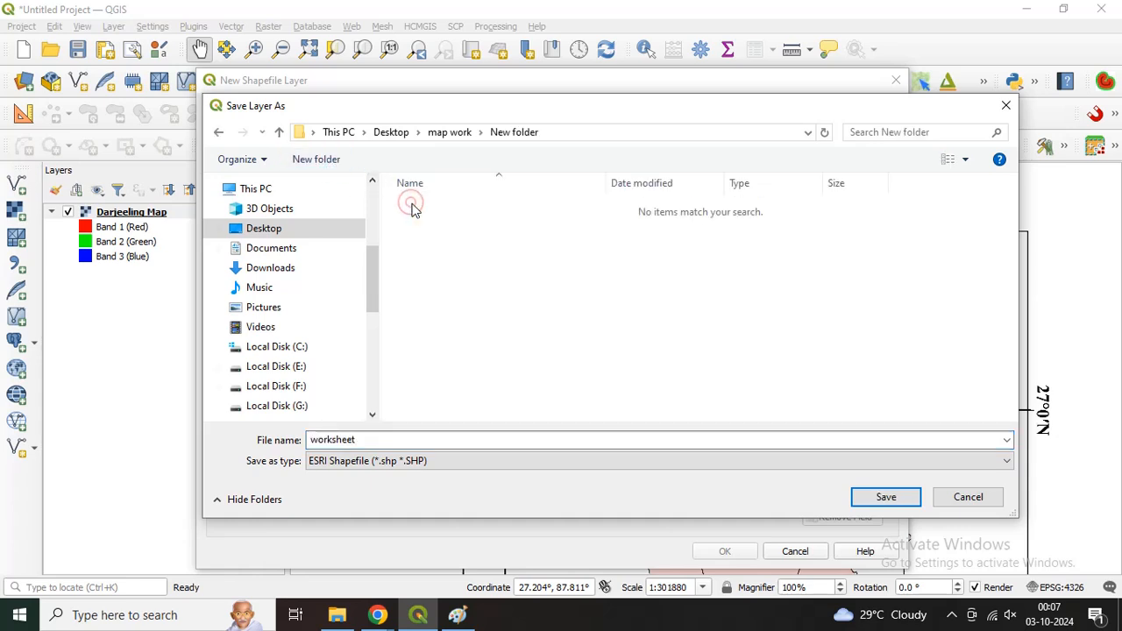
{"action": "double_click", "coordinate": [396, 442]}
{"action": "type", "text": "block map"}
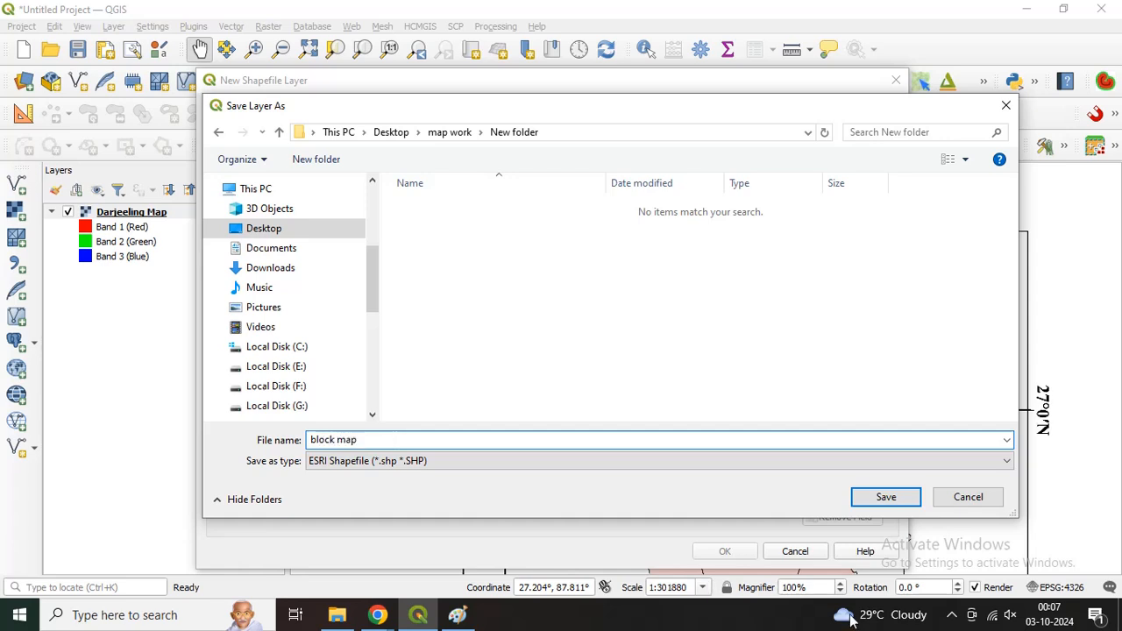
{"action": "left_click", "coordinate": [890, 497]}
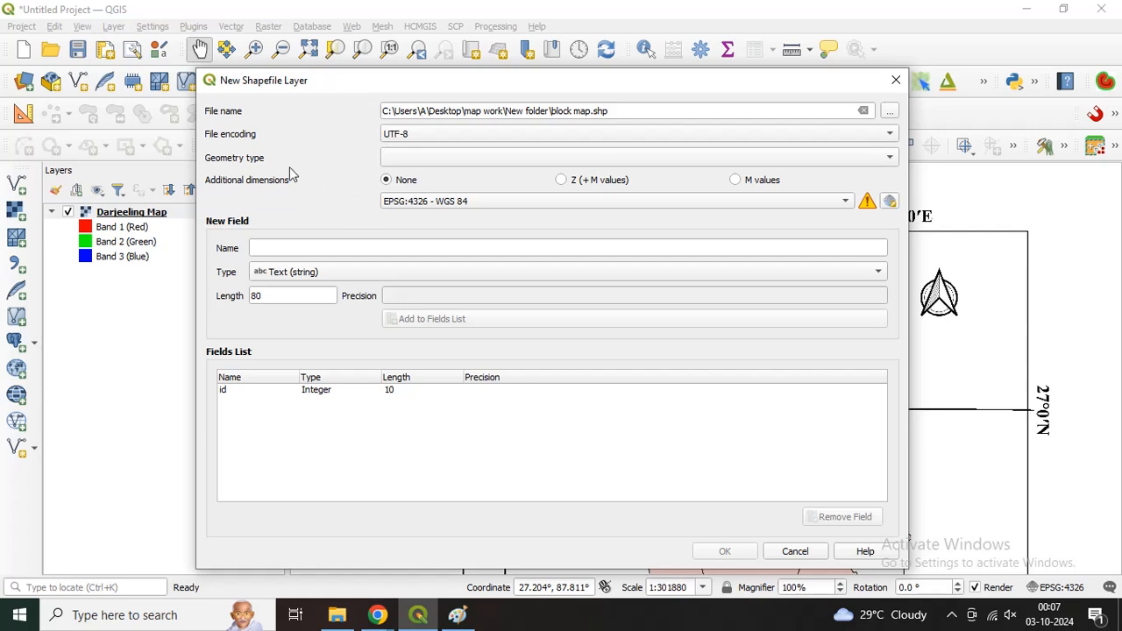
Step: Set the new shapefile layer's geometry type to Polygon
{"action": "left_click_drag", "start_coordinate": [782, 86], "coordinate": [327, 140]}
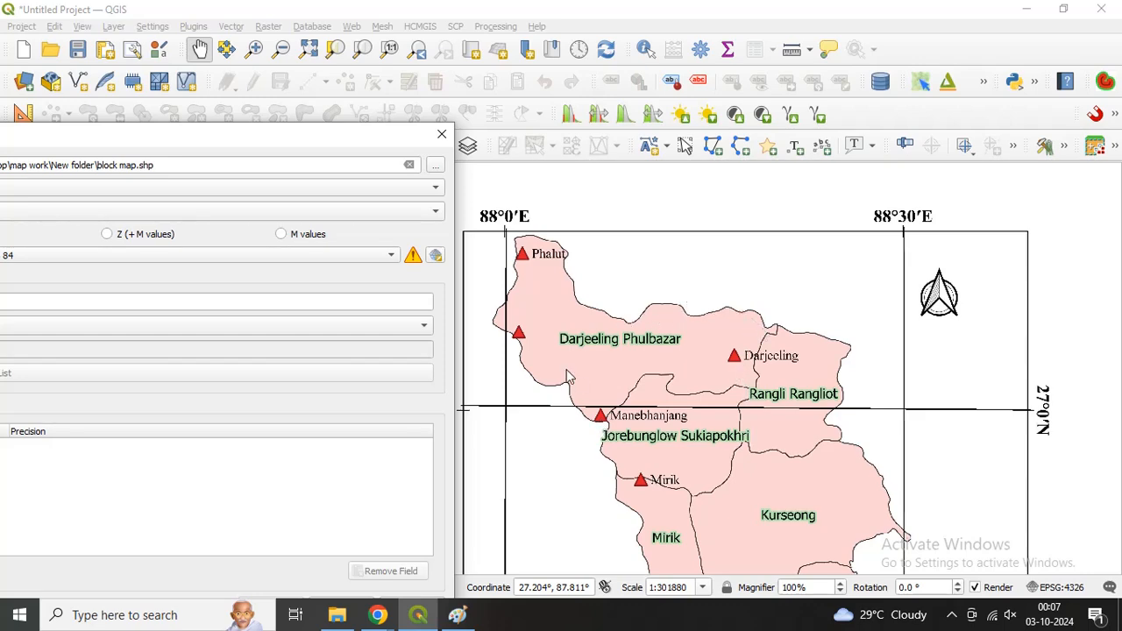
{"action": "left_click_drag", "start_coordinate": [244, 141], "coordinate": [654, 109]}
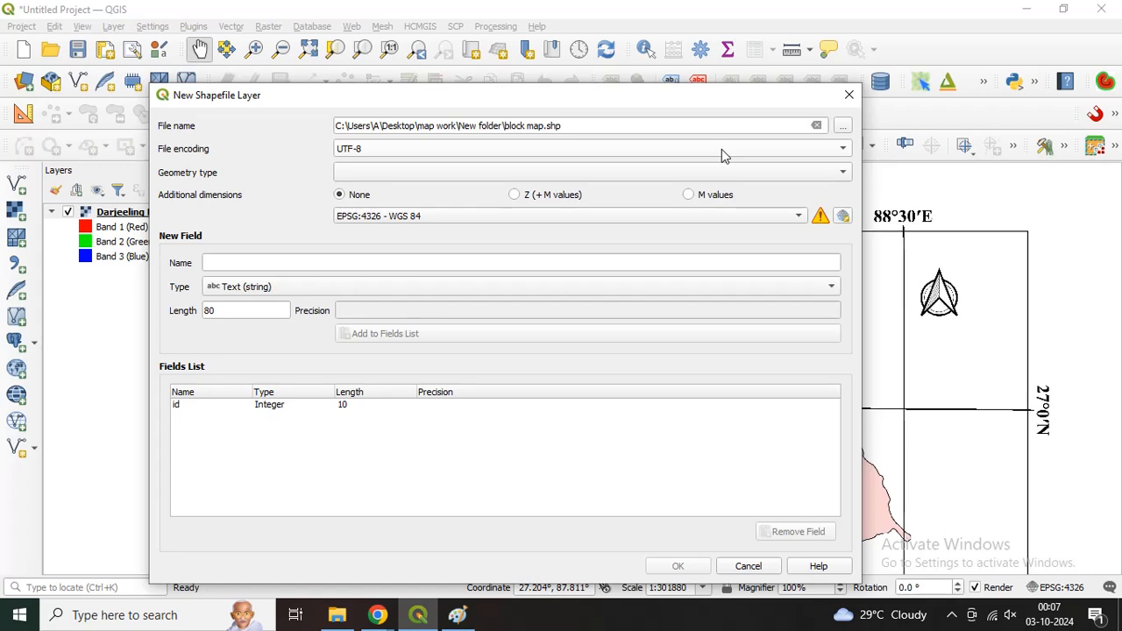
{"action": "left_click", "coordinate": [366, 178]}
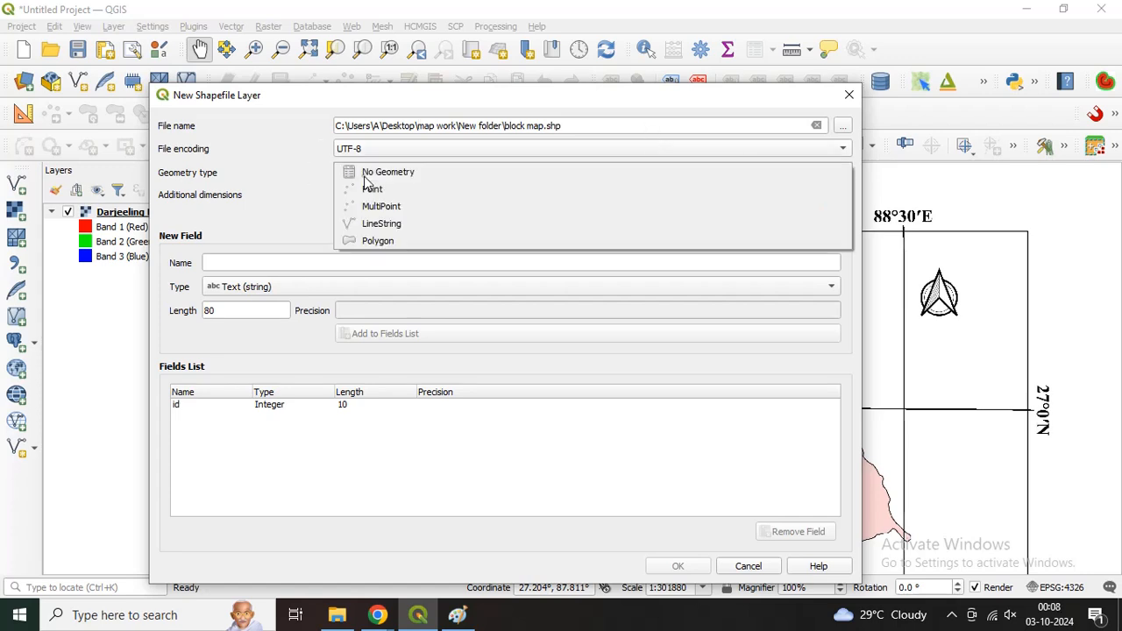
{"action": "left_click", "coordinate": [376, 241]}
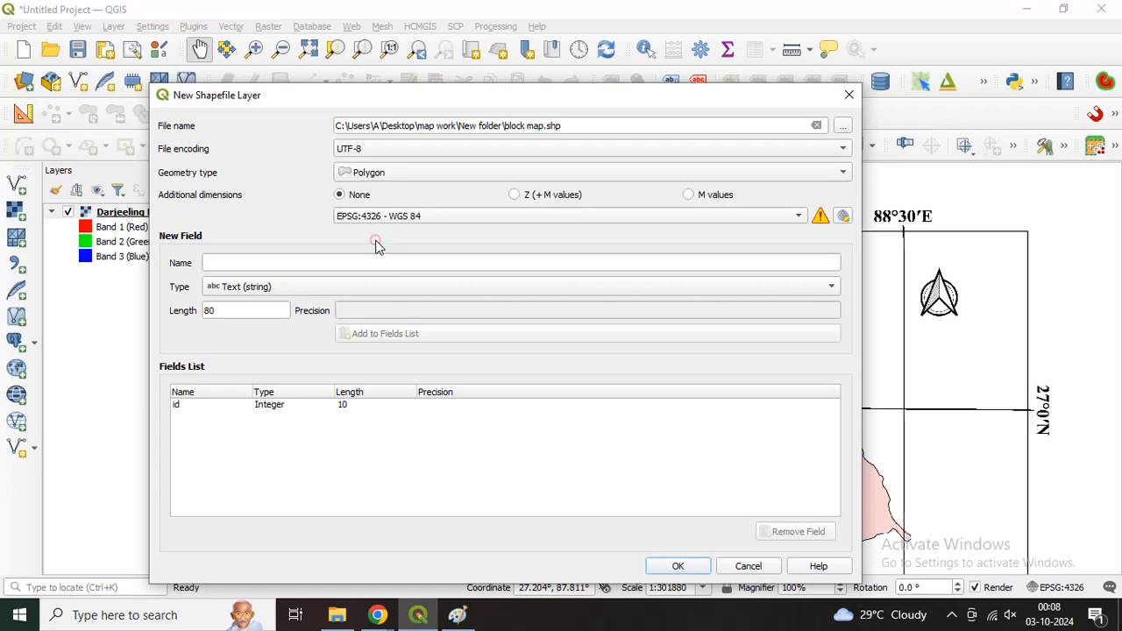
Step: Keep Polygon as the geometry type and add a text field named Block Name with length 80 to the fields list
{"action": "left_click", "coordinate": [349, 178]}
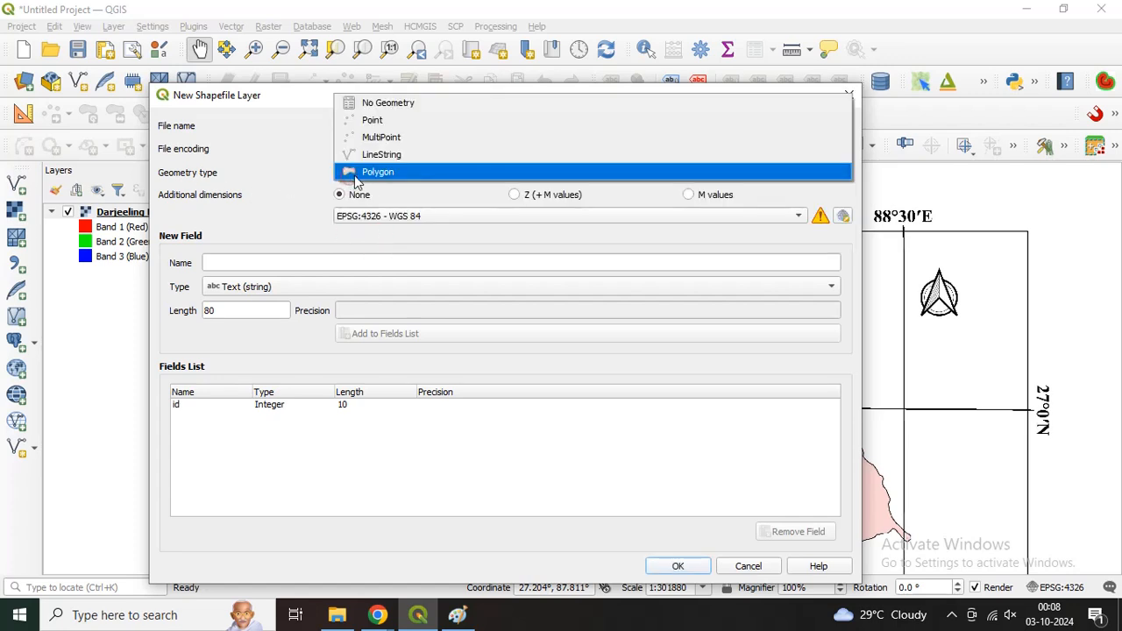
{"action": "left_click", "coordinate": [355, 174]}
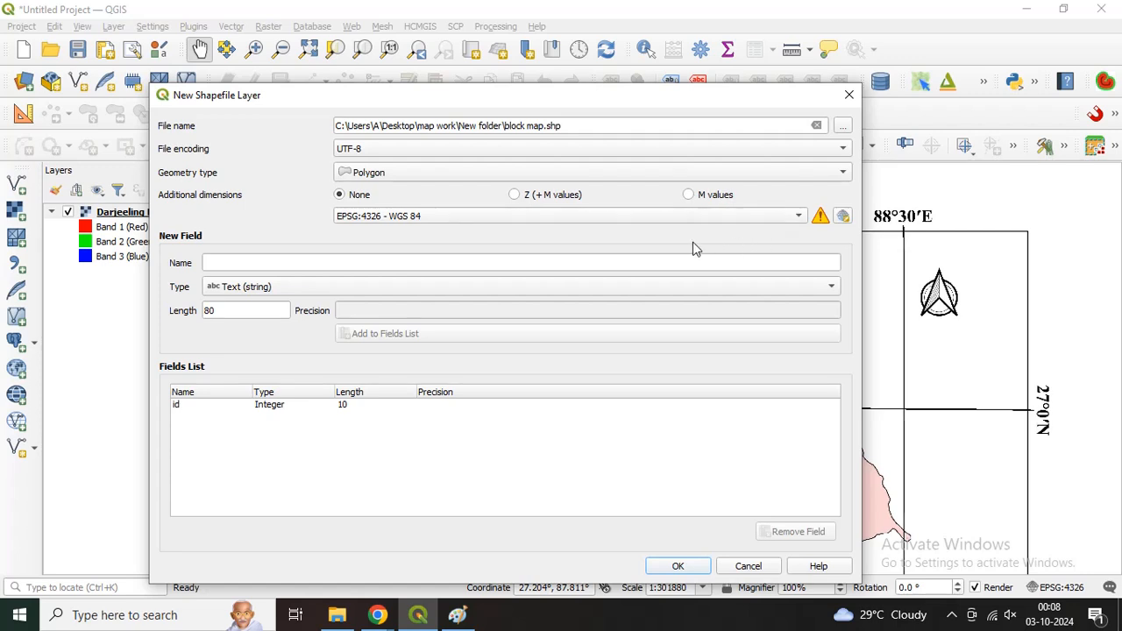
{"action": "left_click", "coordinate": [457, 264]}
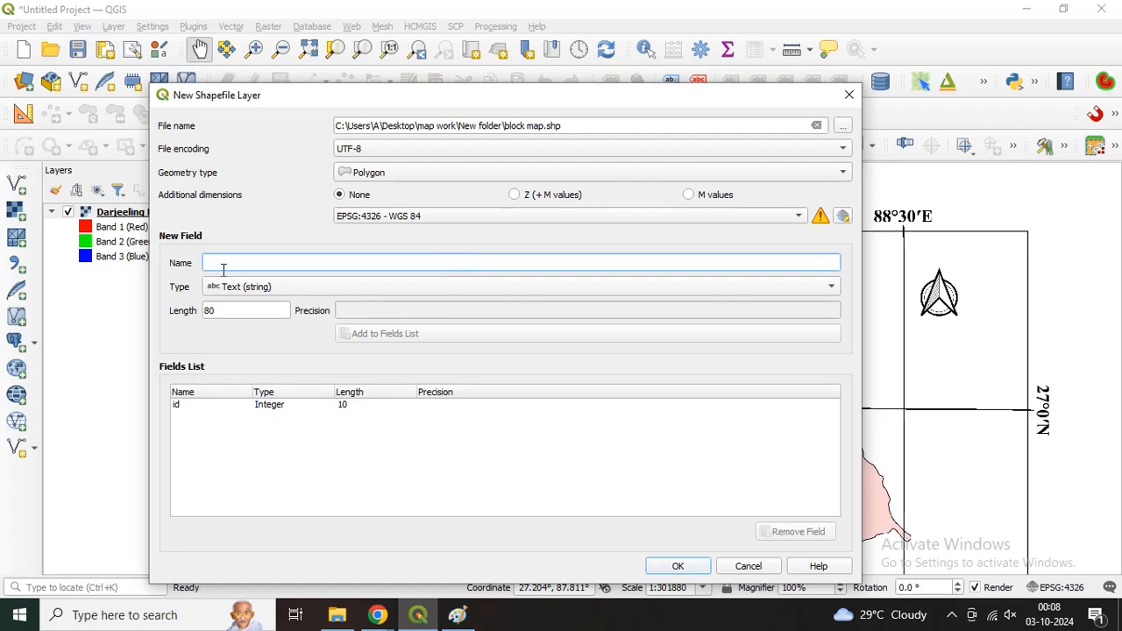
{"action": "type", "text": "Blo"}
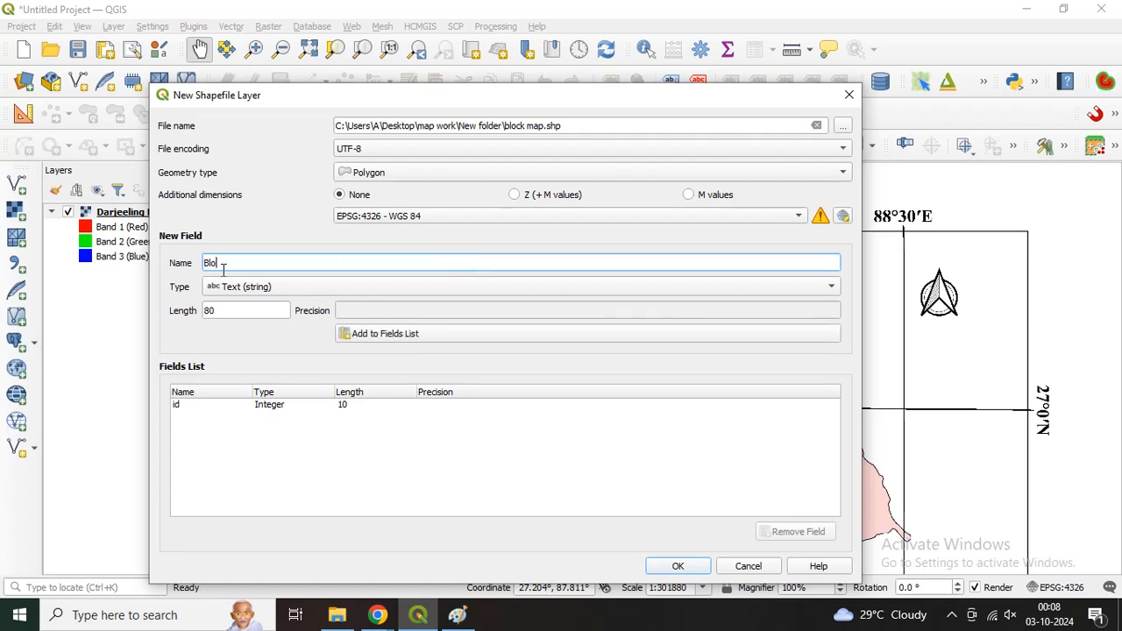
{"action": "type", "text": "ck Name"}
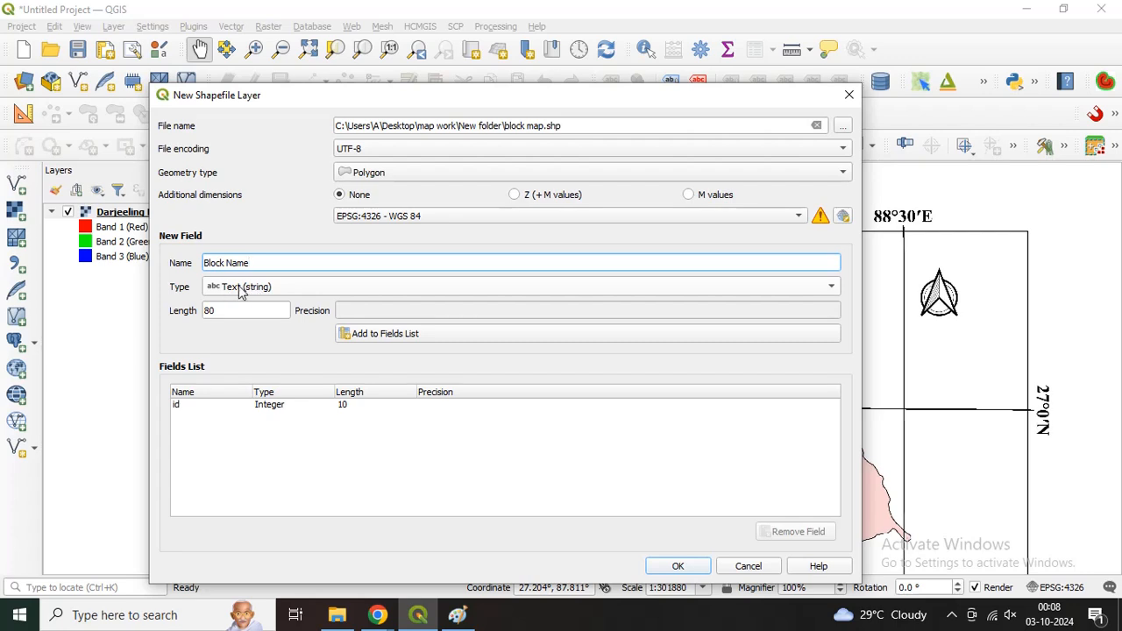
{"action": "left_click", "coordinate": [389, 338]}
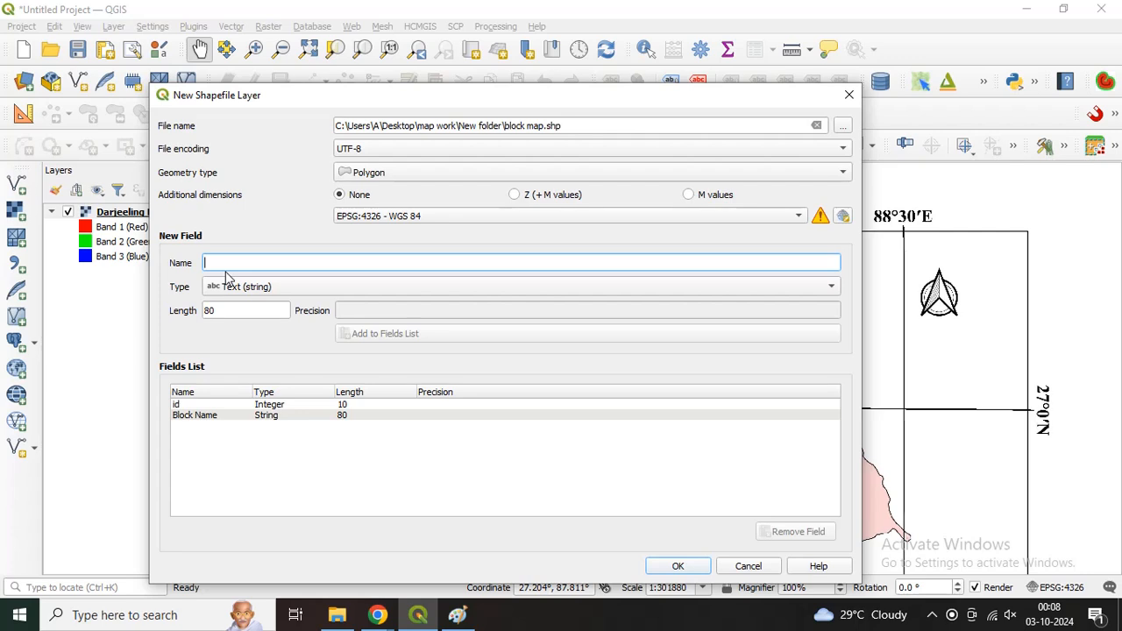
Step: Add an Integer (32 bit) field named Male Pop with length 10 to the fields list
{"action": "type", "text": "Male Pop"}
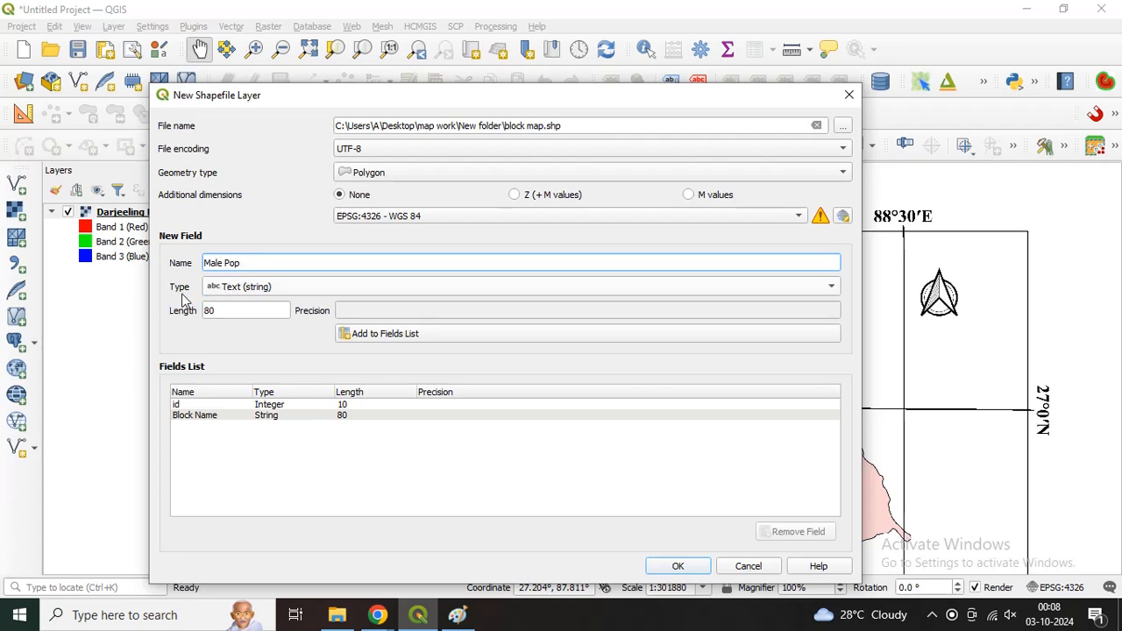
{"action": "left_click", "coordinate": [221, 290]}
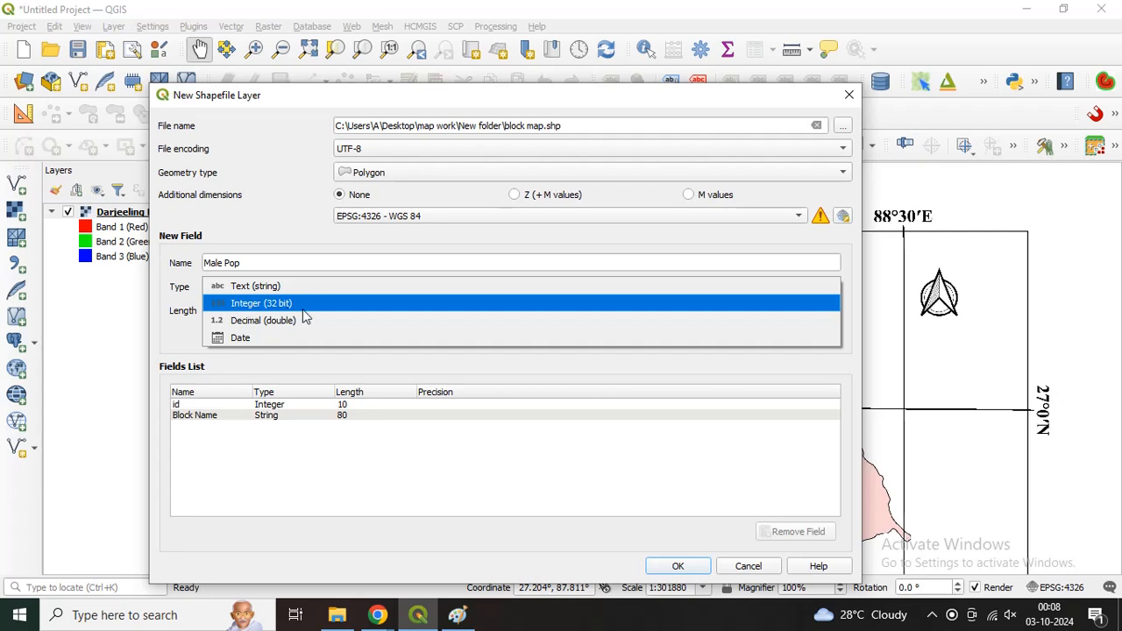
{"action": "left_click", "coordinate": [265, 305]}
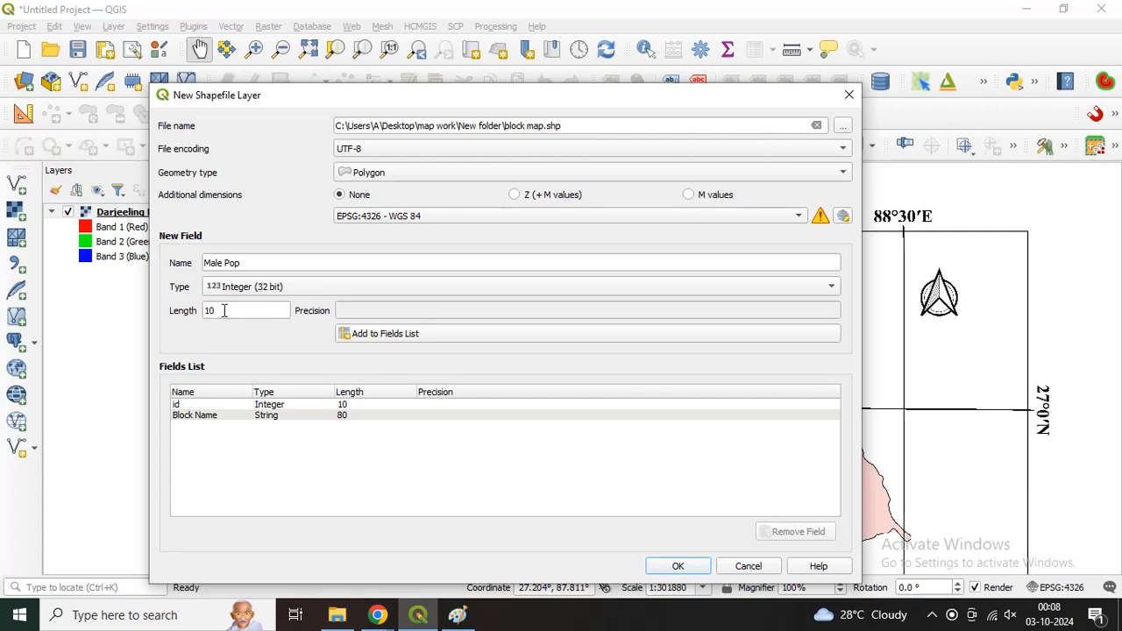
{"action": "left_click", "coordinate": [359, 338]}
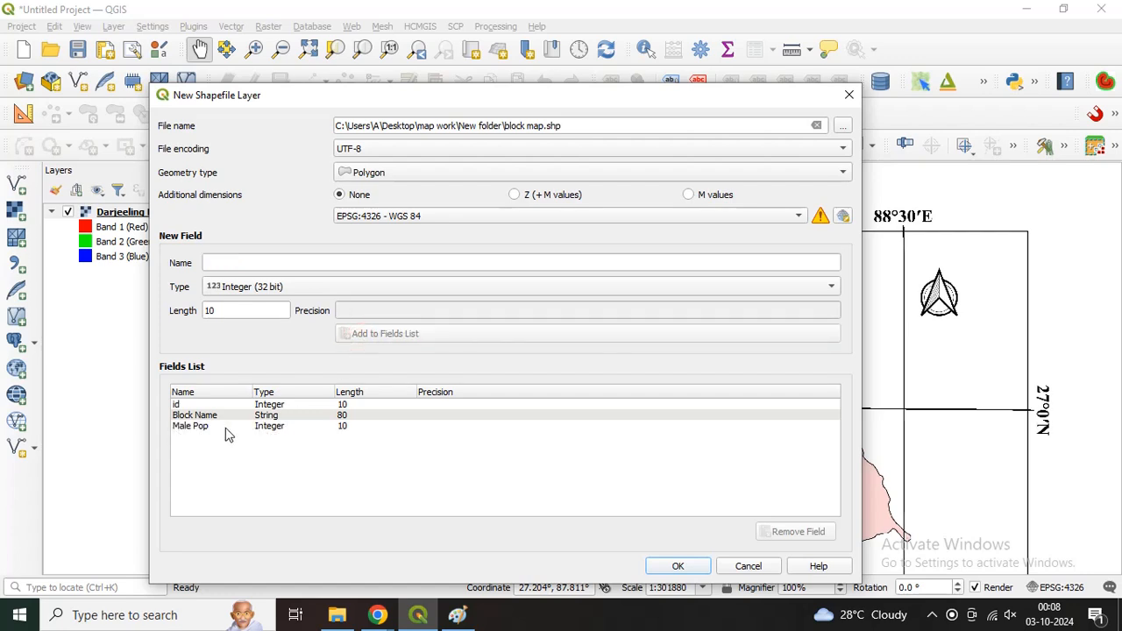
Step: Add an Integer (32 bit) field named Female Pop with length 10 and create the shapefile layer
{"action": "left_click", "coordinate": [225, 263]}
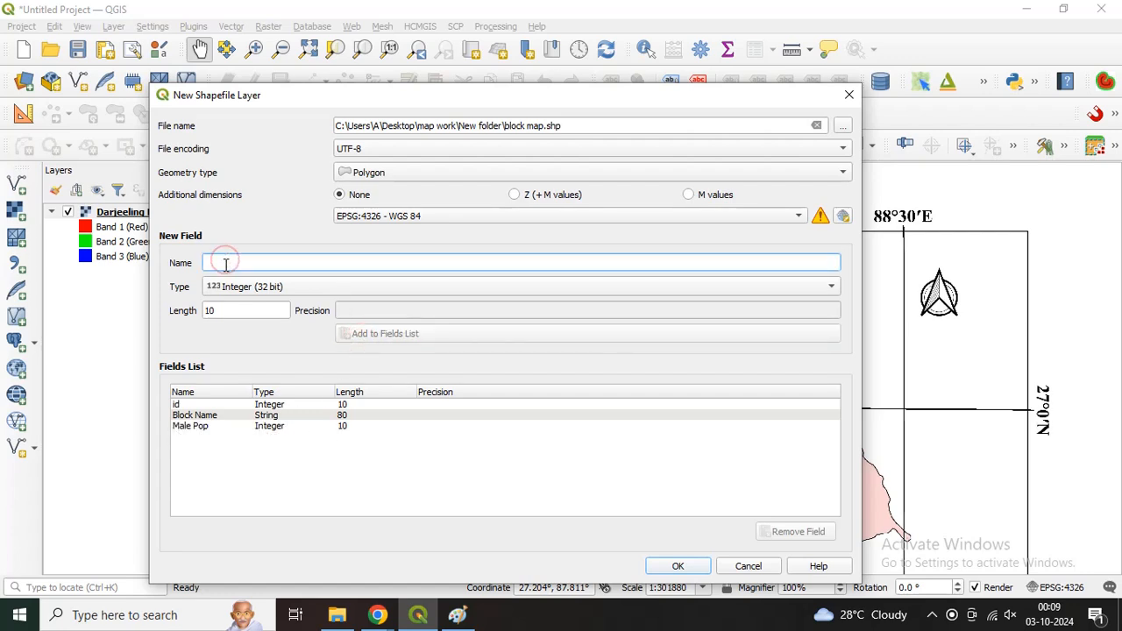
{"action": "type", "text": "Female "}
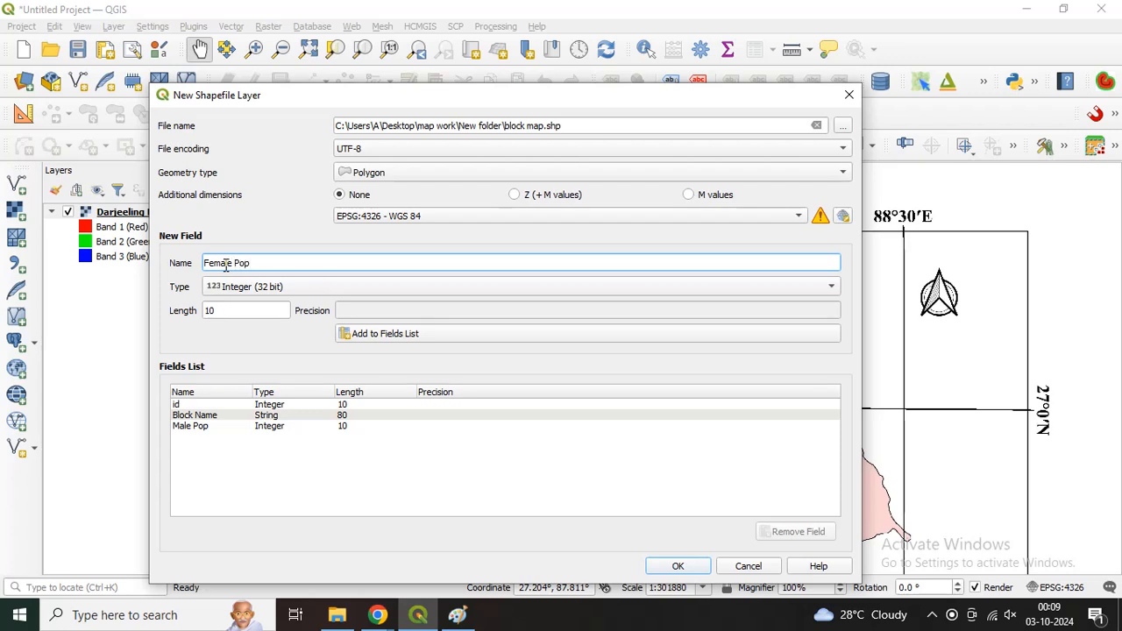
{"action": "type", "text": "Pop"}
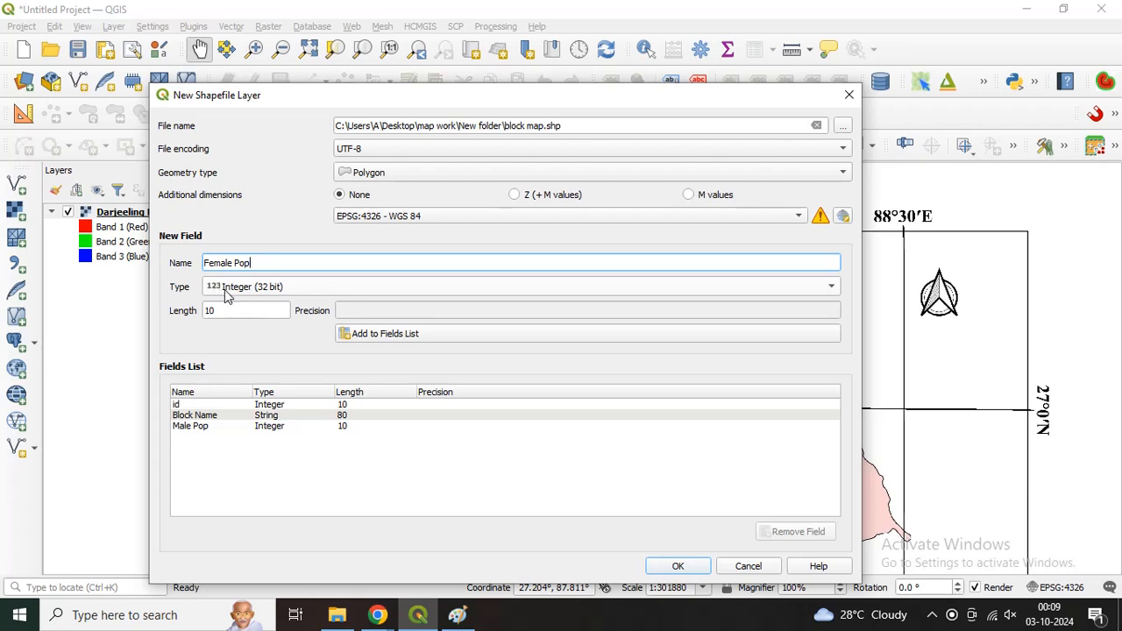
{"action": "left_click", "coordinate": [382, 335]}
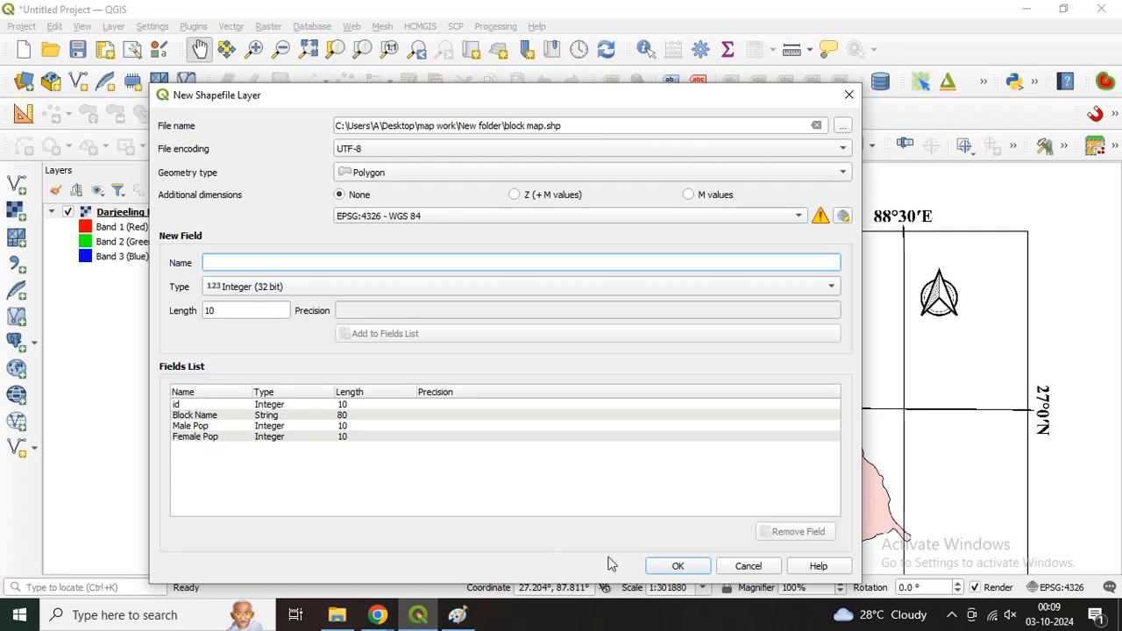
{"action": "left_click", "coordinate": [676, 565]}
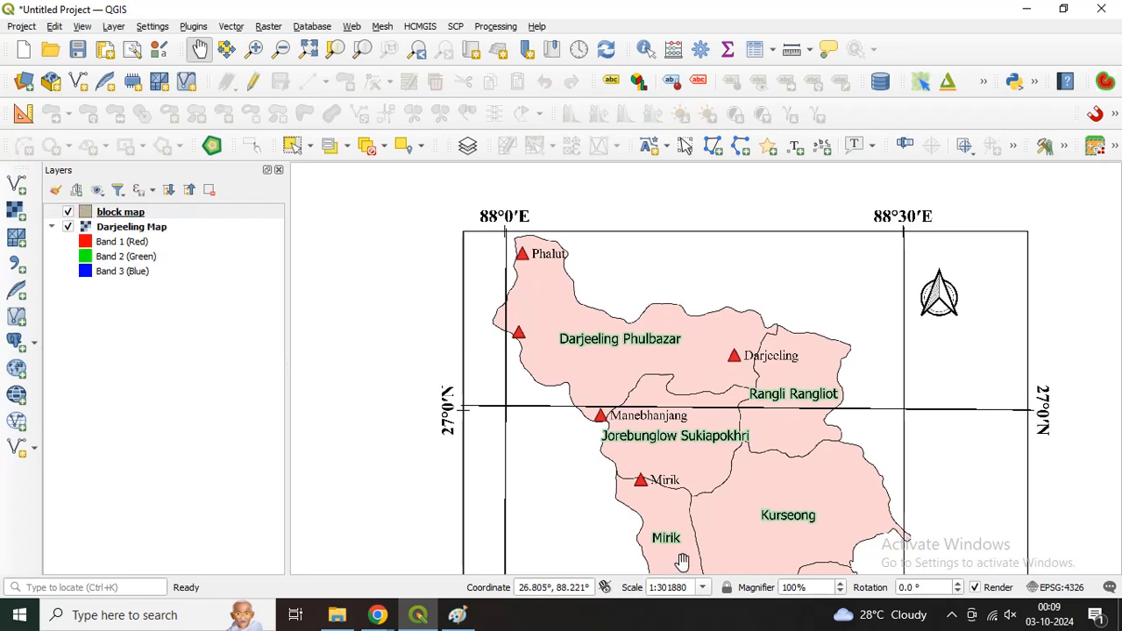
Step: Select the block map layer and turn on editing for it
{"action": "left_click", "coordinate": [115, 215]}
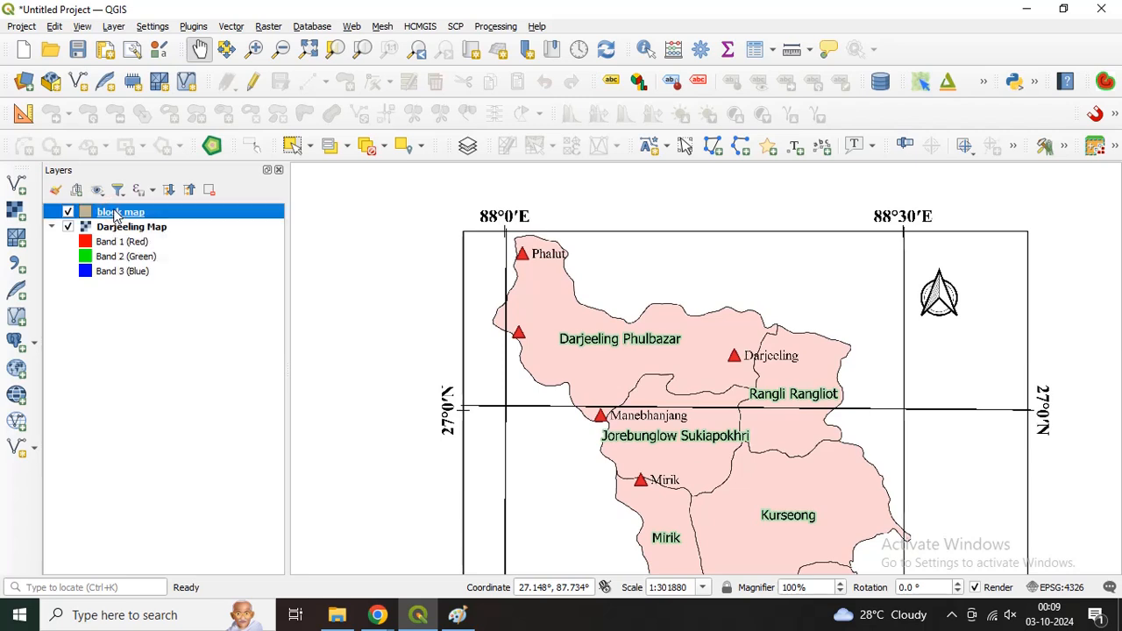
{"action": "left_click", "coordinate": [255, 85]}
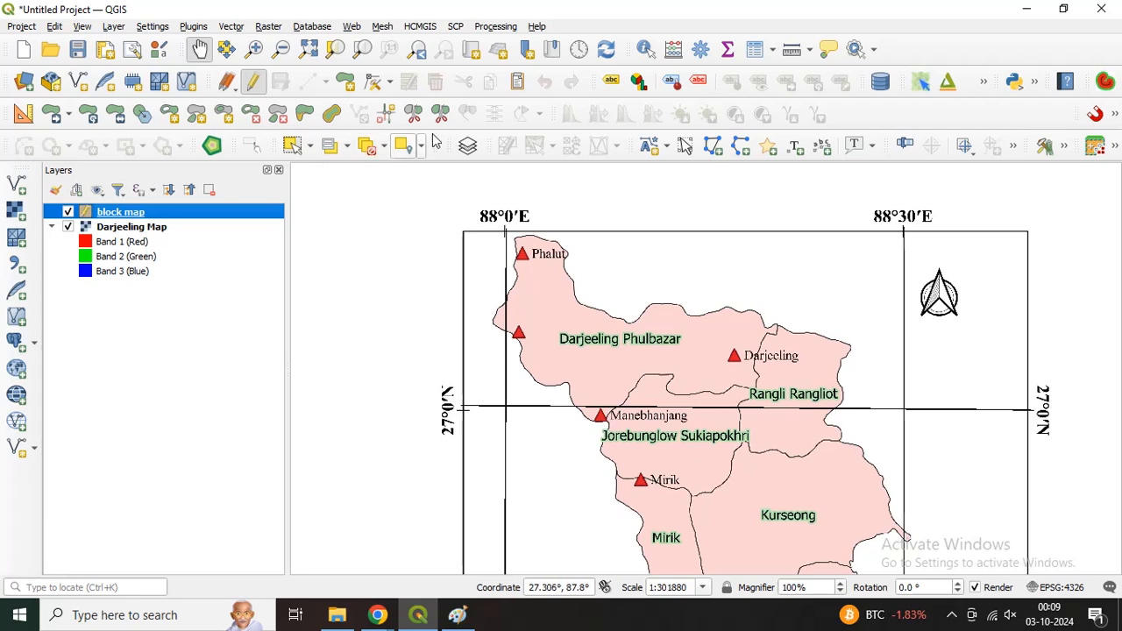
{"action": "left_click", "coordinate": [252, 84]}
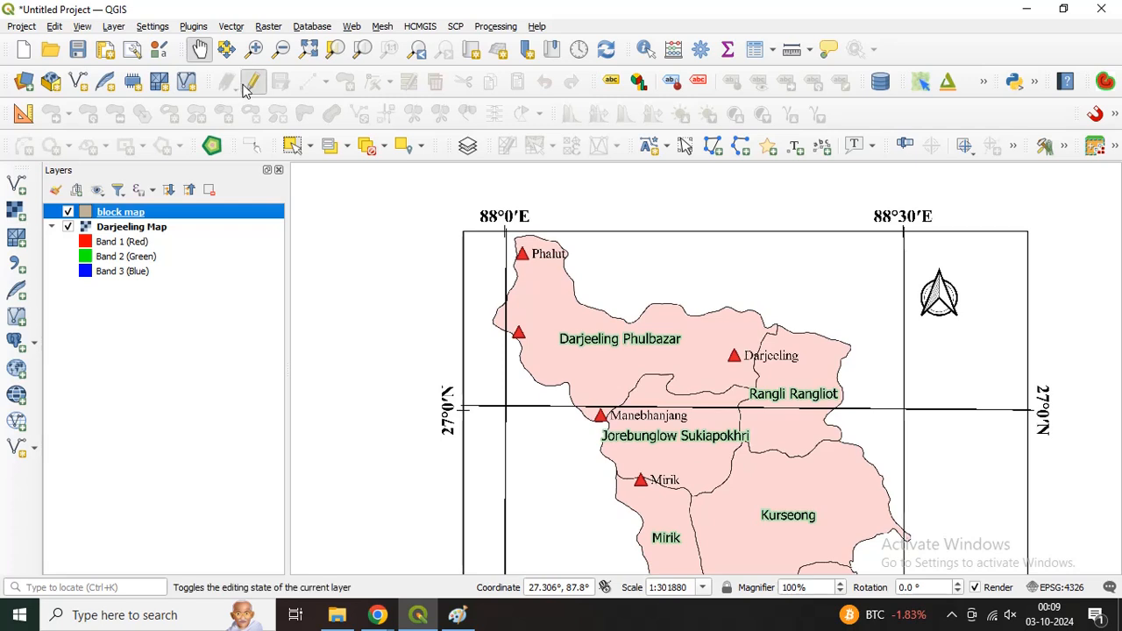
{"action": "left_click", "coordinate": [252, 83]}
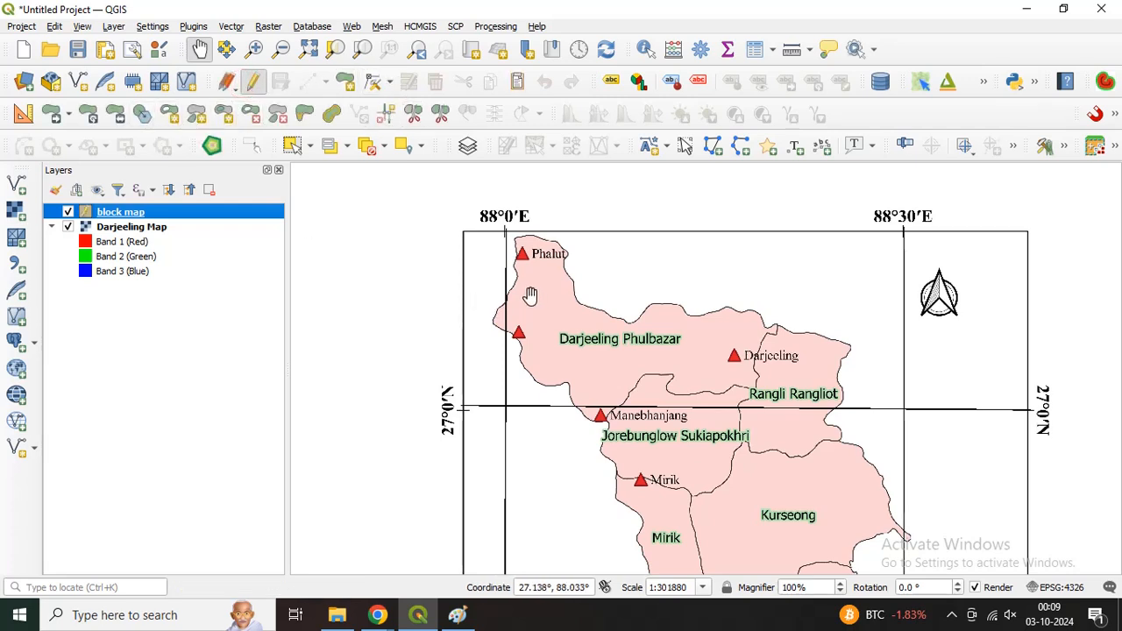
Step: Start a polygon feature on the boundary west of Phalut and trace the outline clockwise over the northern tip to the notch east of the label
{"action": "left_click", "coordinate": [347, 84]}
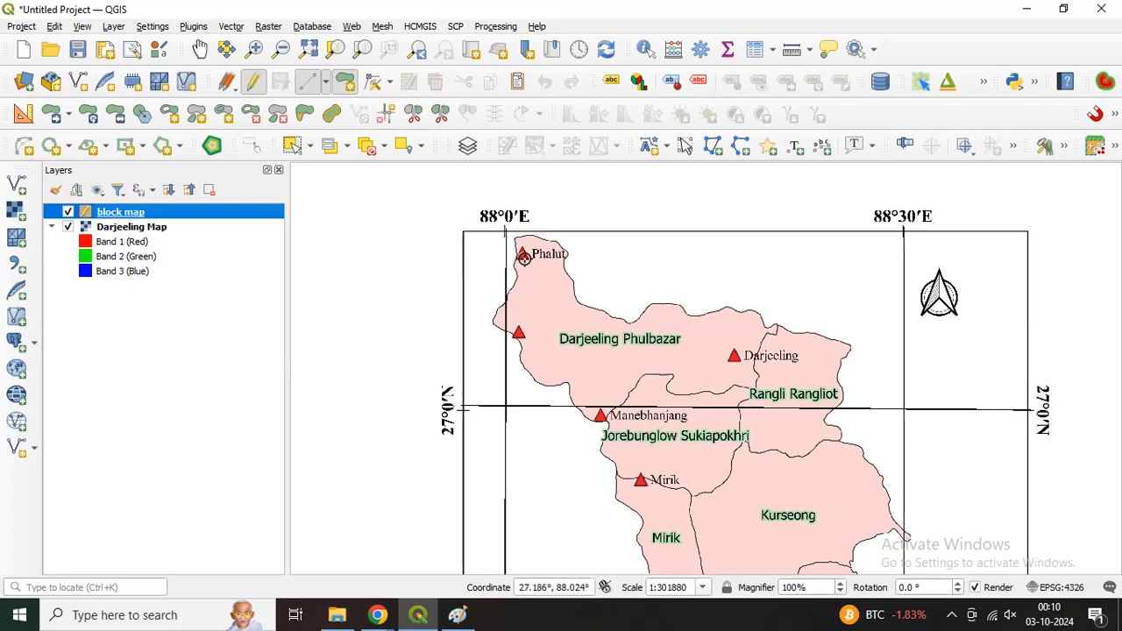
{"action": "scroll", "coordinate": [517, 246], "scroll_direction": "up", "scroll_amount": 2}
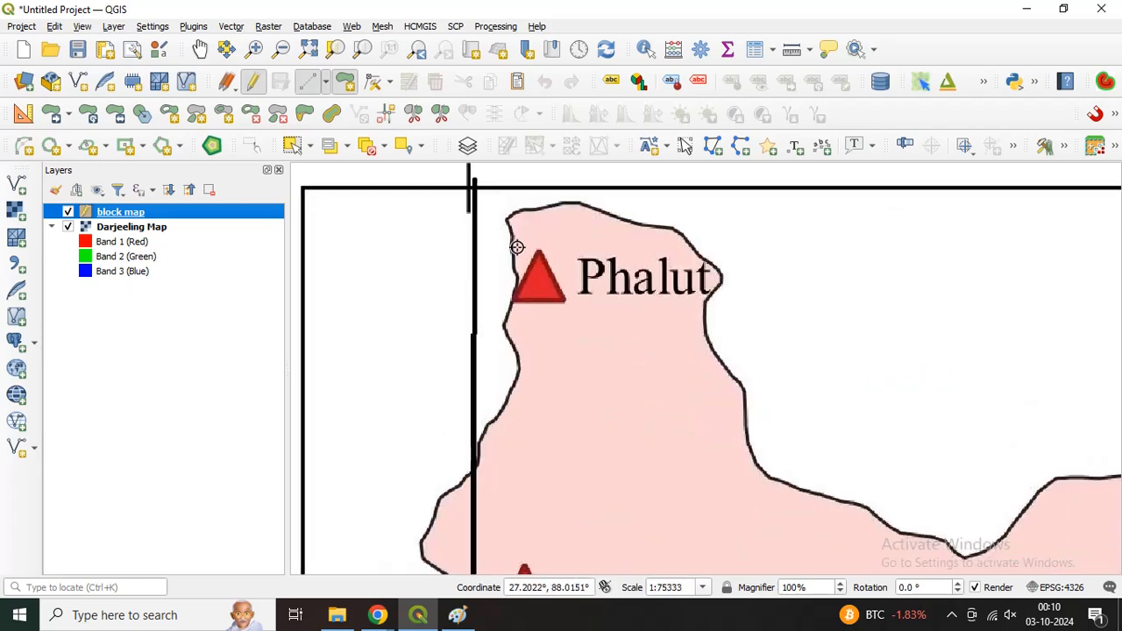
{"action": "scroll", "coordinate": [518, 258], "scroll_direction": "up", "scroll_amount": 1}
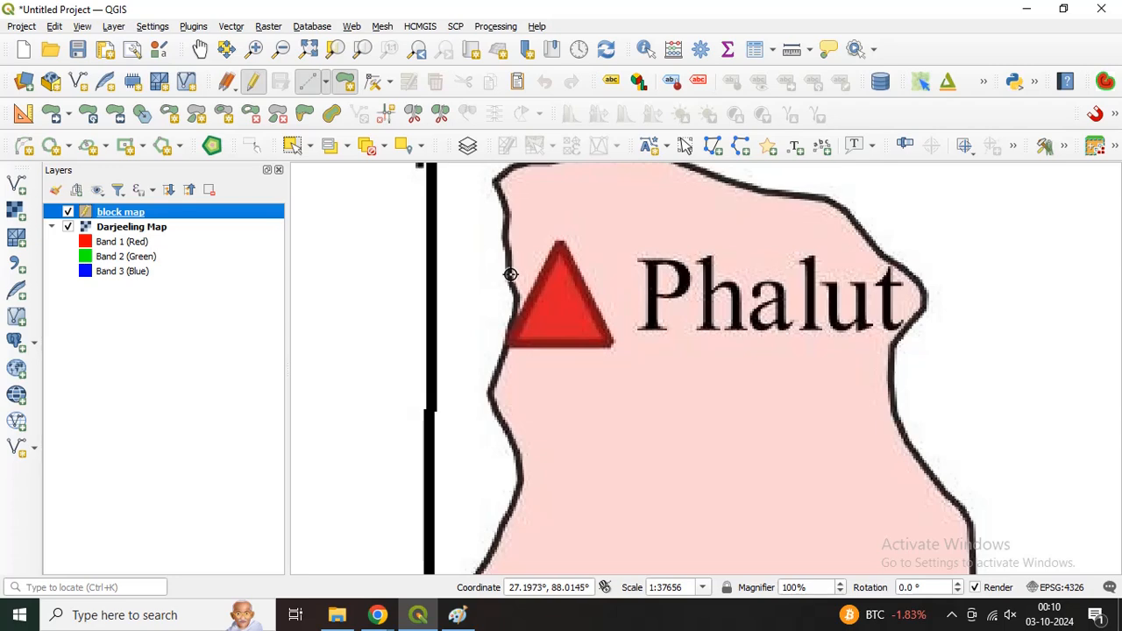
{"action": "left_click", "coordinate": [510, 276]}
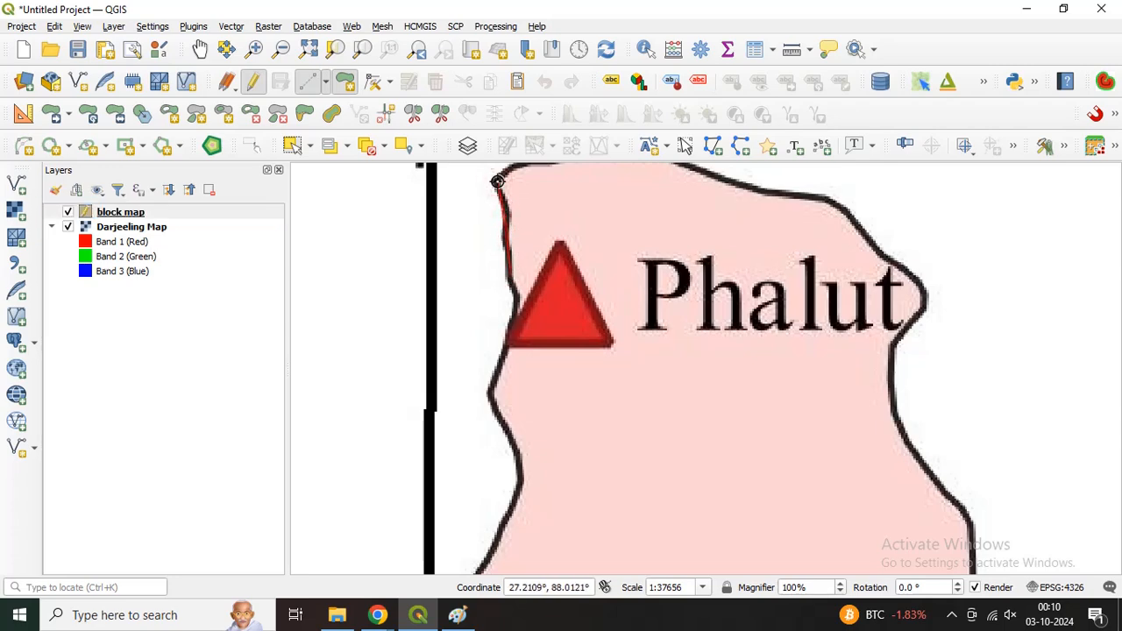
{"action": "key", "text": "Up"}
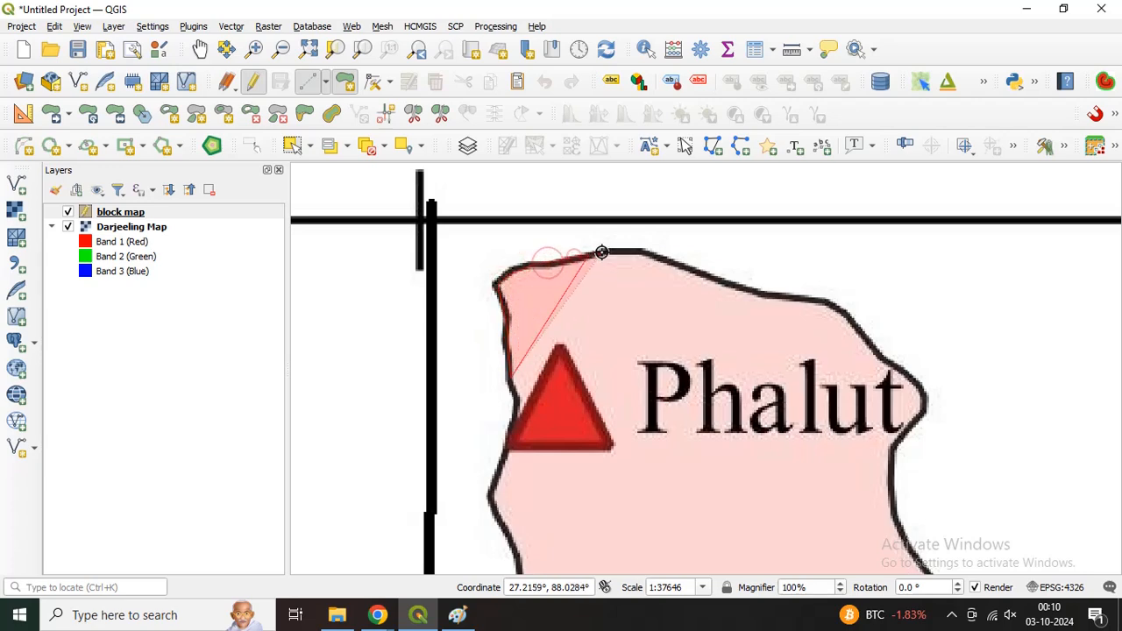
{"action": "left_click", "coordinate": [627, 251]}
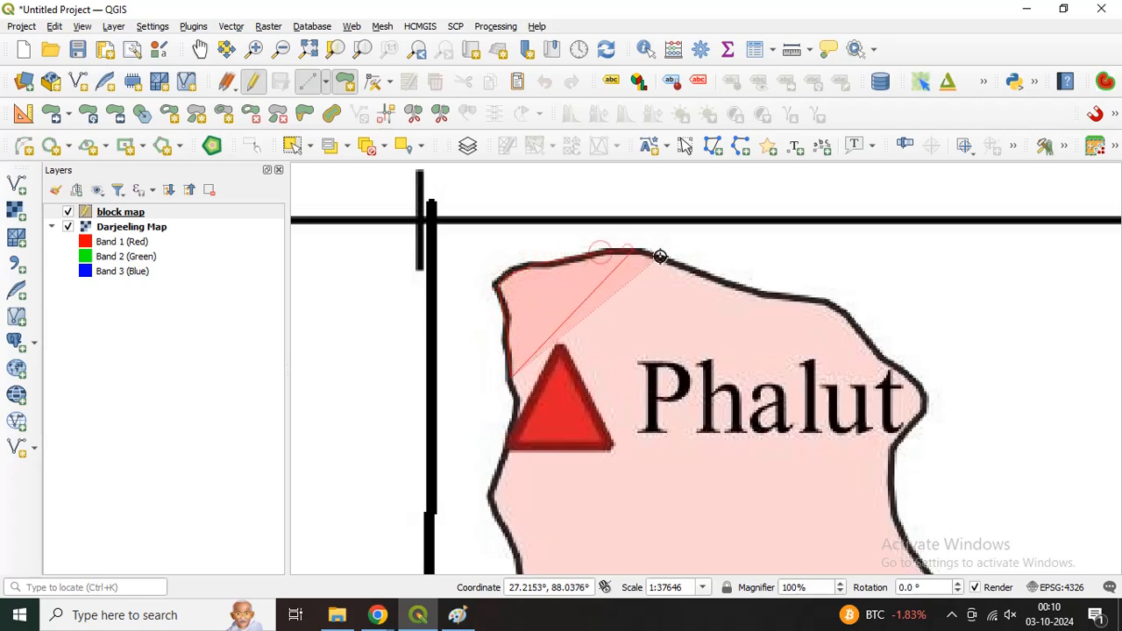
{"action": "left_click", "coordinate": [741, 289]}
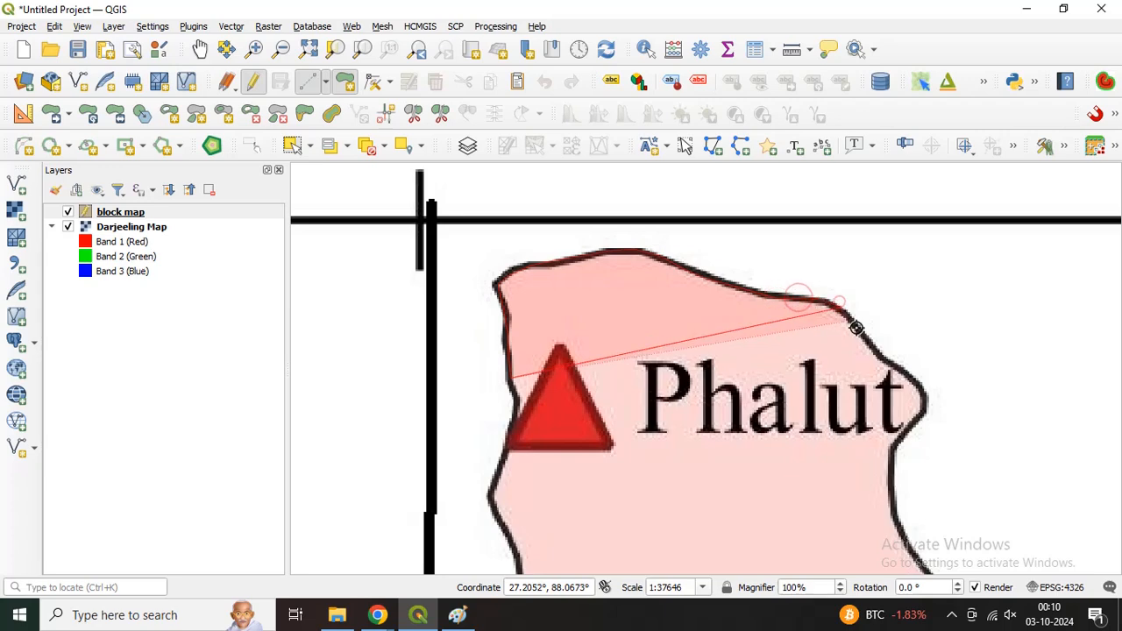
{"action": "left_click", "coordinate": [858, 328]}
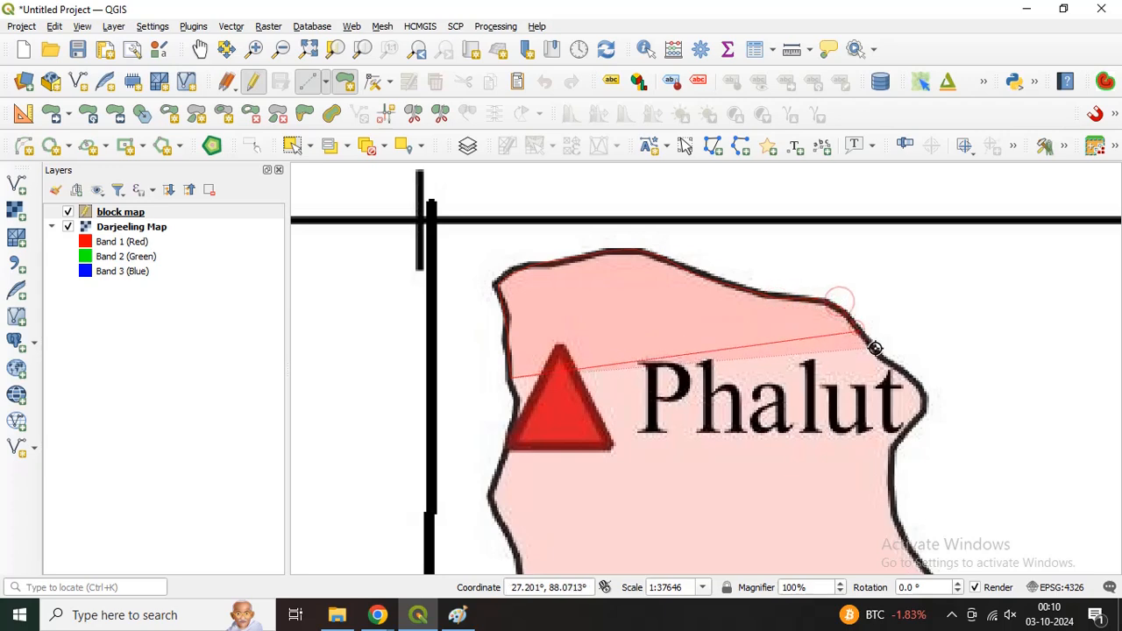
{"action": "left_click", "coordinate": [902, 435]}
Step: Continue the polygon outline down the eastern boundary from the notch beside Phalut to the bend southeast of it
{"action": "key", "text": "Right"}
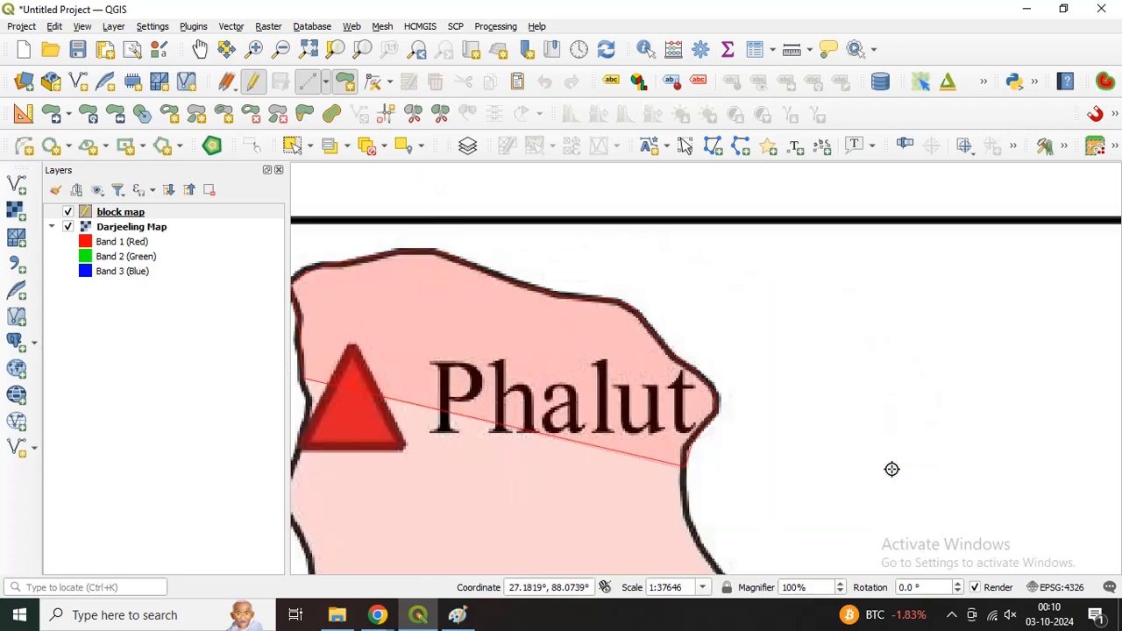
{"action": "key", "text": "Down"}
{"action": "key", "text": "Down"}
{"action": "scroll", "coordinate": [688, 276], "scroll_direction": "up", "scroll_amount": 1}
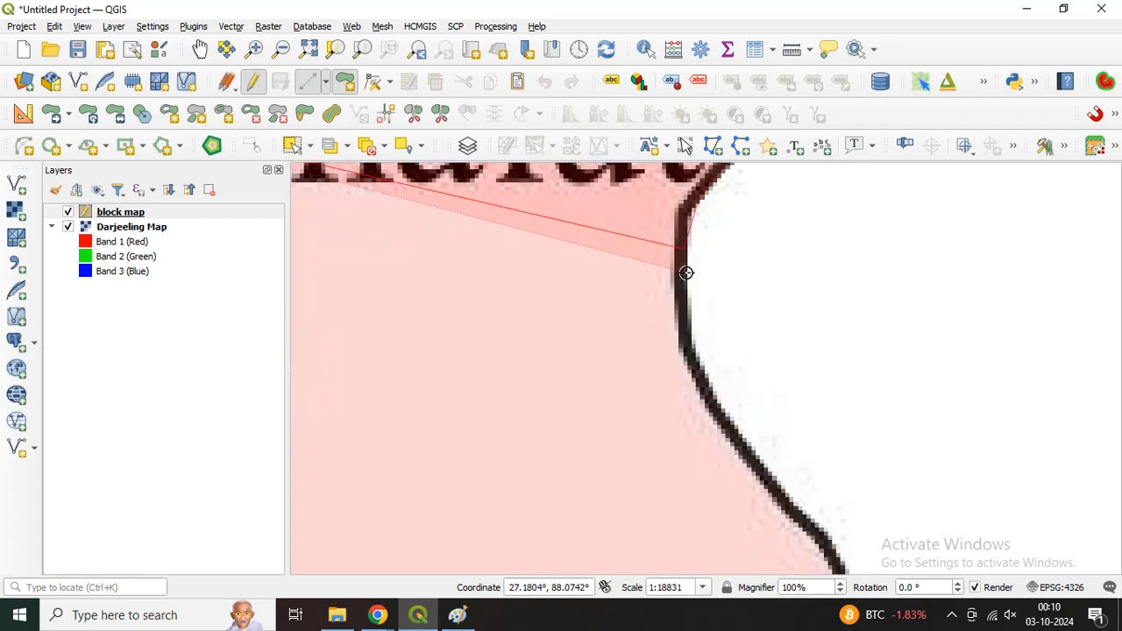
{"action": "left_click", "coordinate": [683, 290]}
{"action": "left_click", "coordinate": [689, 345]}
{"action": "left_click", "coordinate": [742, 445]}
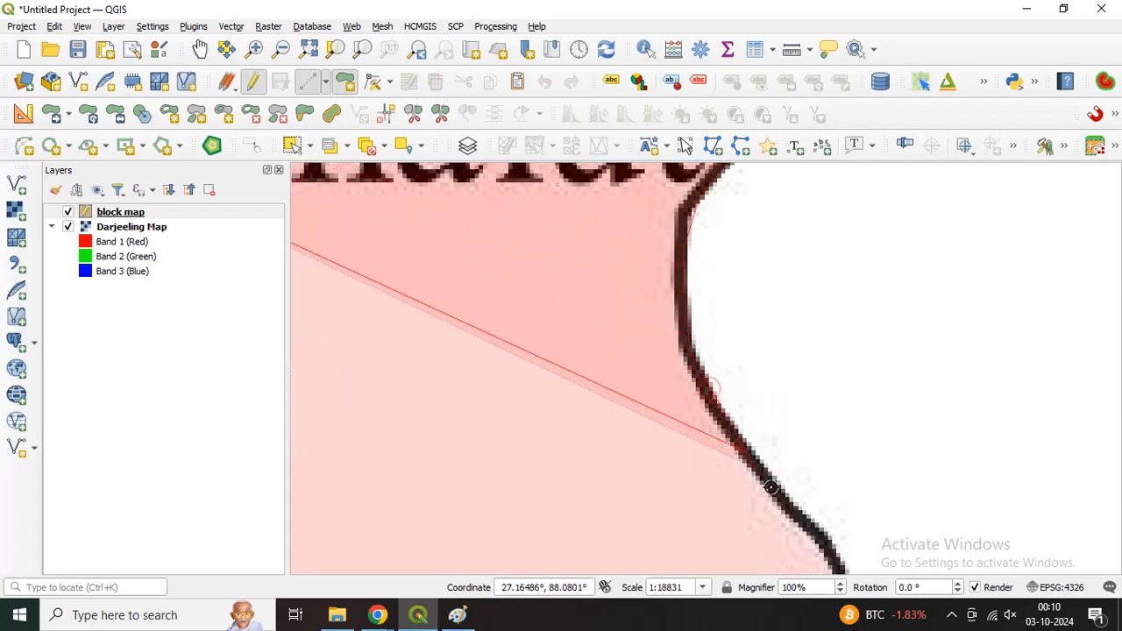
{"action": "left_click", "coordinate": [800, 504]}
Step: Continue the polygon outline from the bend southeast of Phalut down the boundary and around the curve where it turns east
{"action": "scroll", "coordinate": [819, 532], "scroll_direction": "down", "scroll_amount": 1}
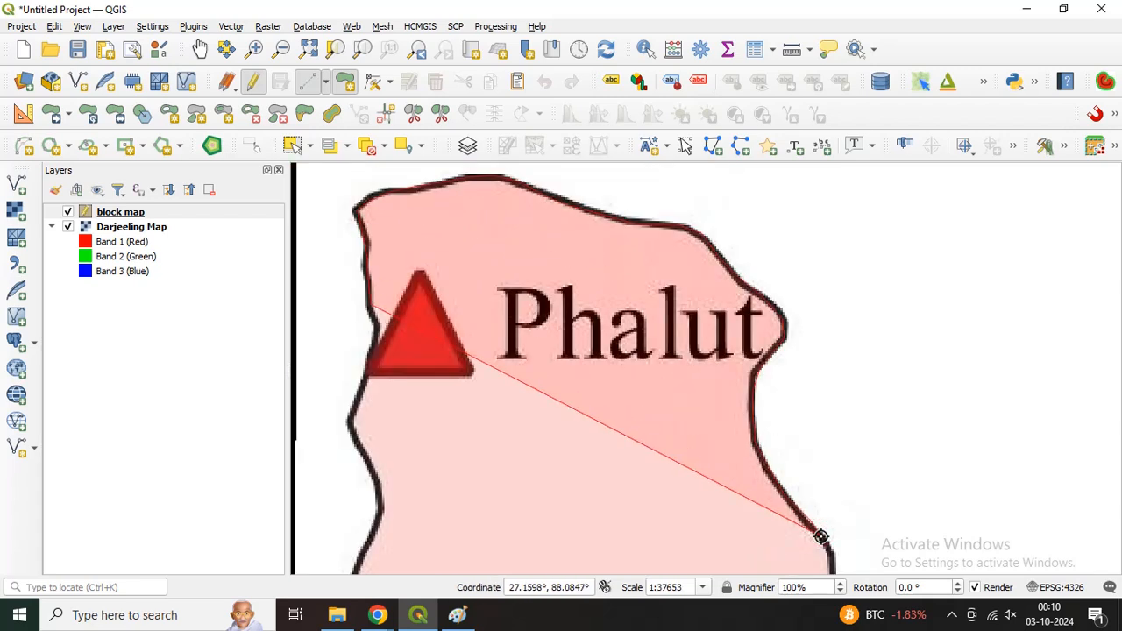
{"action": "key", "text": "Right"}
{"action": "key", "text": "Down"}
{"action": "key", "text": "Down"}
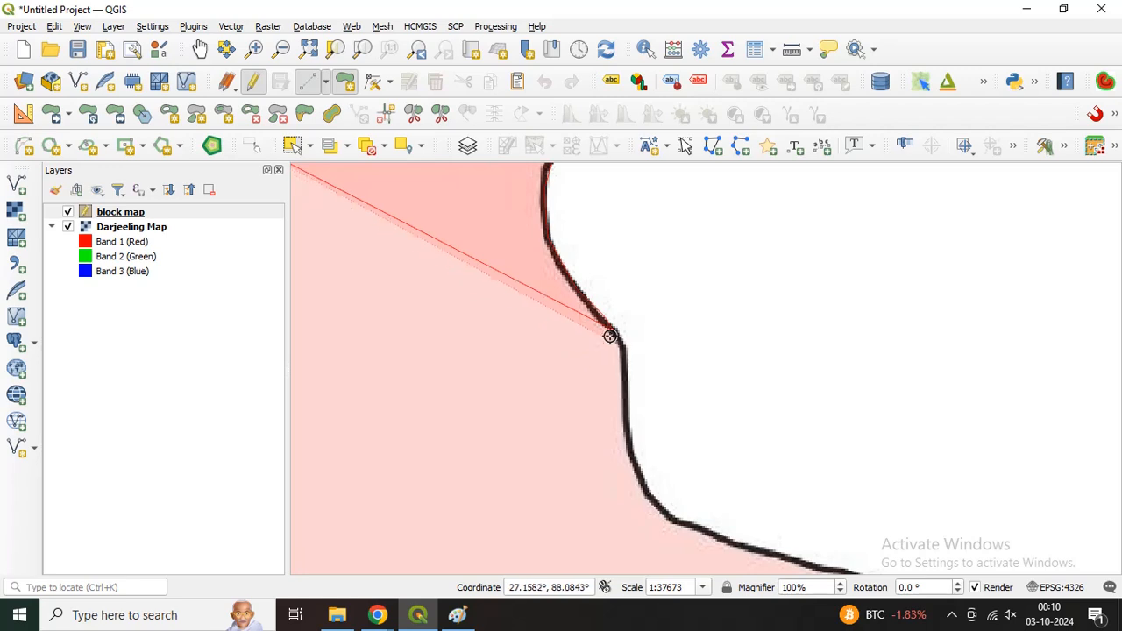
{"action": "left_click", "coordinate": [623, 346]}
{"action": "left_click", "coordinate": [627, 390]}
{"action": "left_click", "coordinate": [631, 433]}
{"action": "left_click", "coordinate": [634, 463]}
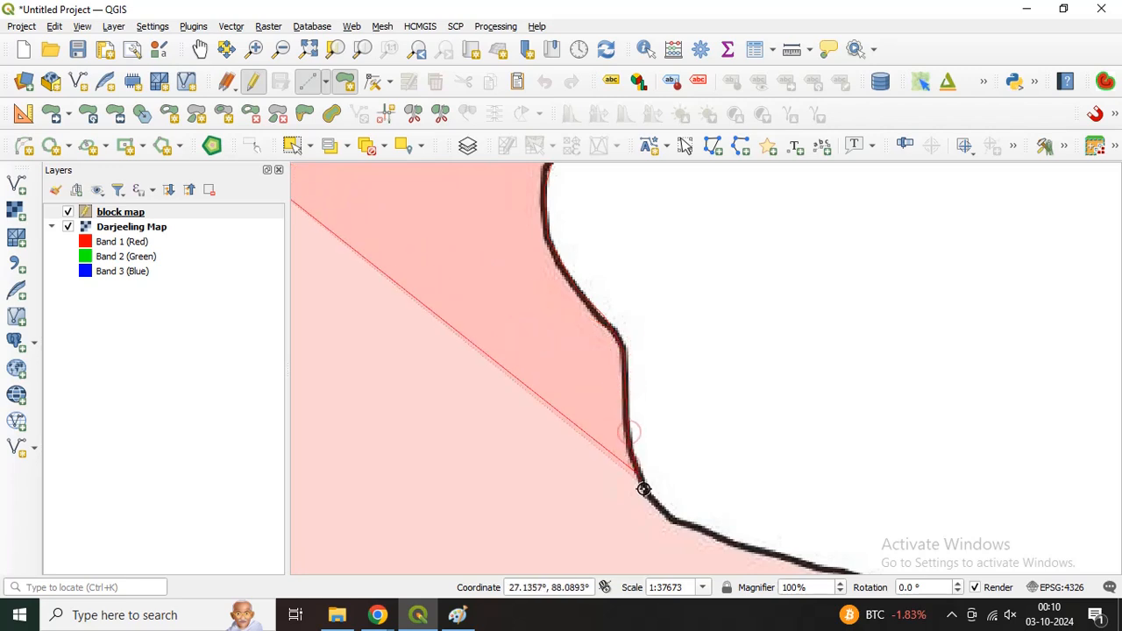
{"action": "left_click", "coordinate": [648, 497]}
{"action": "left_click", "coordinate": [672, 524]}
{"action": "left_click", "coordinate": [749, 541]}
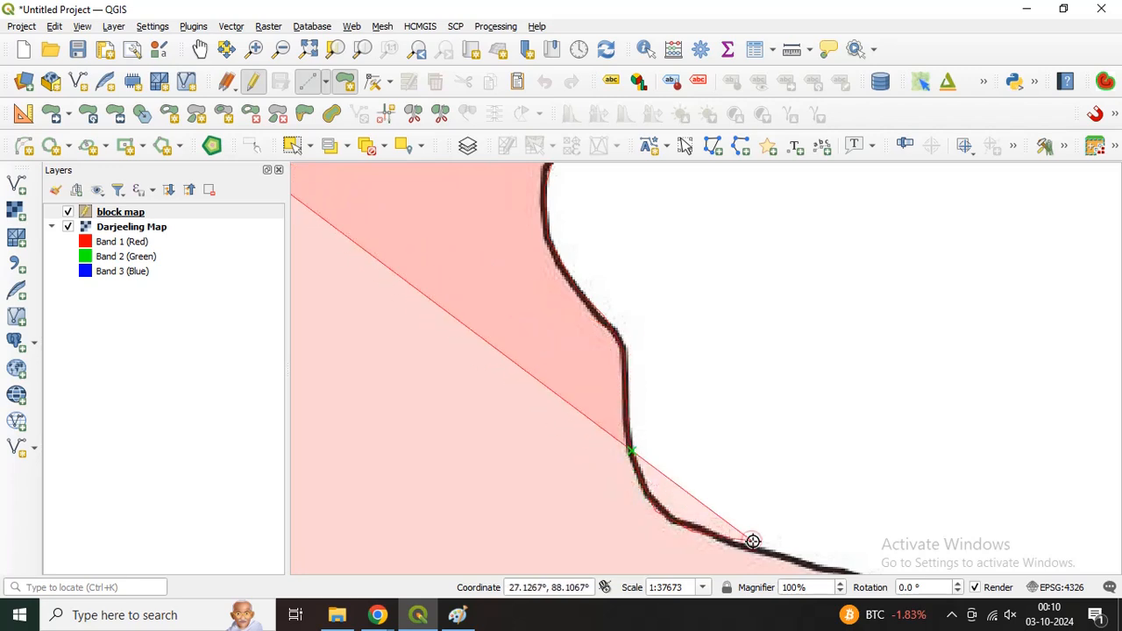
Step: Trace the northern boundary eastward above the Darjeeling Phulbazar label, through the V-shaped dip and onto the flat crest beyond it
{"action": "key", "text": "Right"}
{"action": "key", "text": "Down"}
{"action": "key", "text": "Down"}
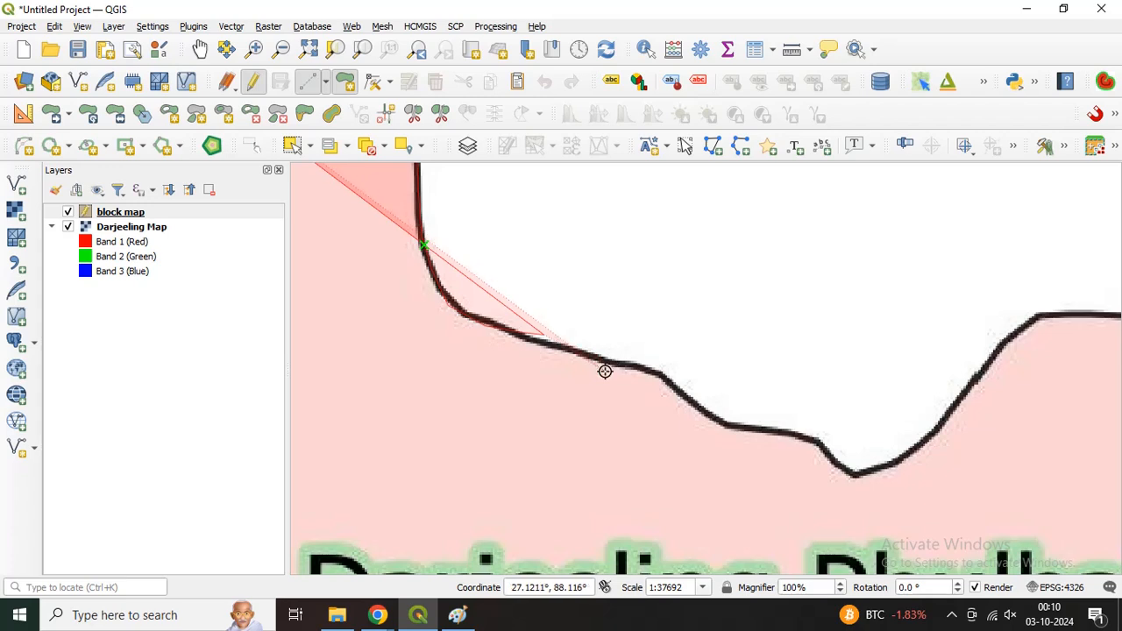
{"action": "left_click", "coordinate": [535, 340]}
{"action": "left_click", "coordinate": [647, 371]}
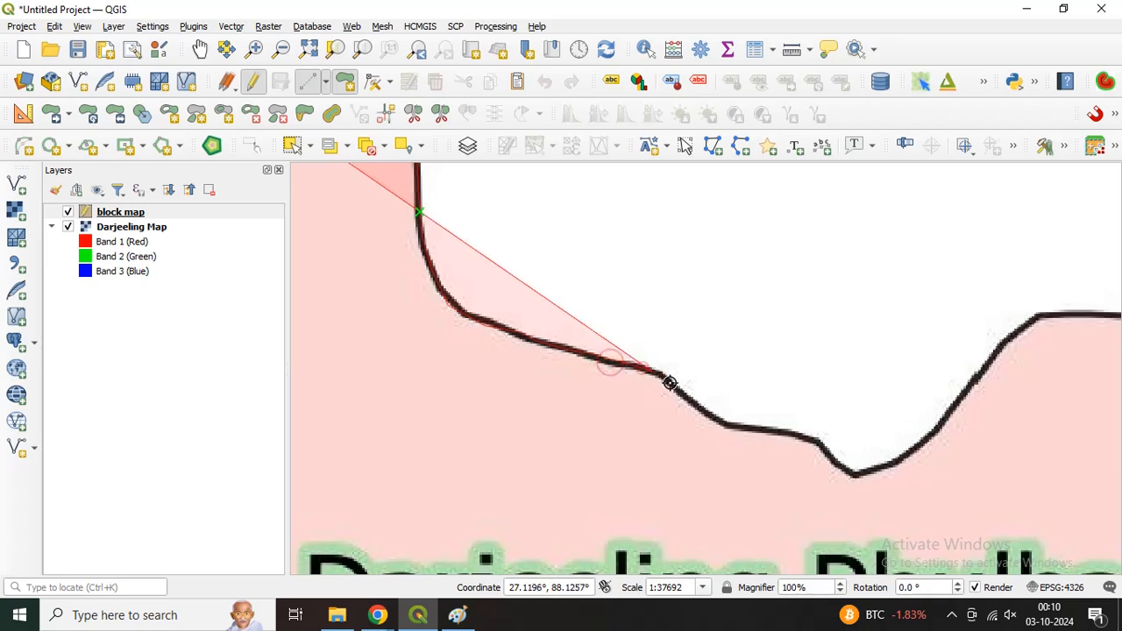
{"action": "left_click", "coordinate": [804, 438]}
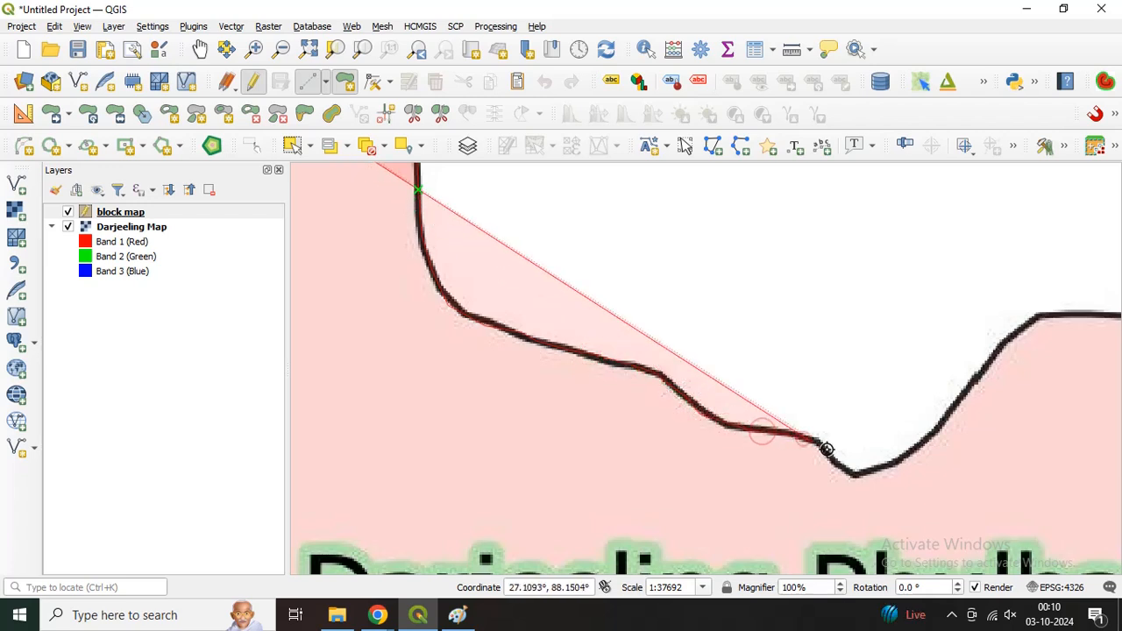
{"action": "left_click", "coordinate": [853, 472]}
{"action": "left_click", "coordinate": [931, 423]}
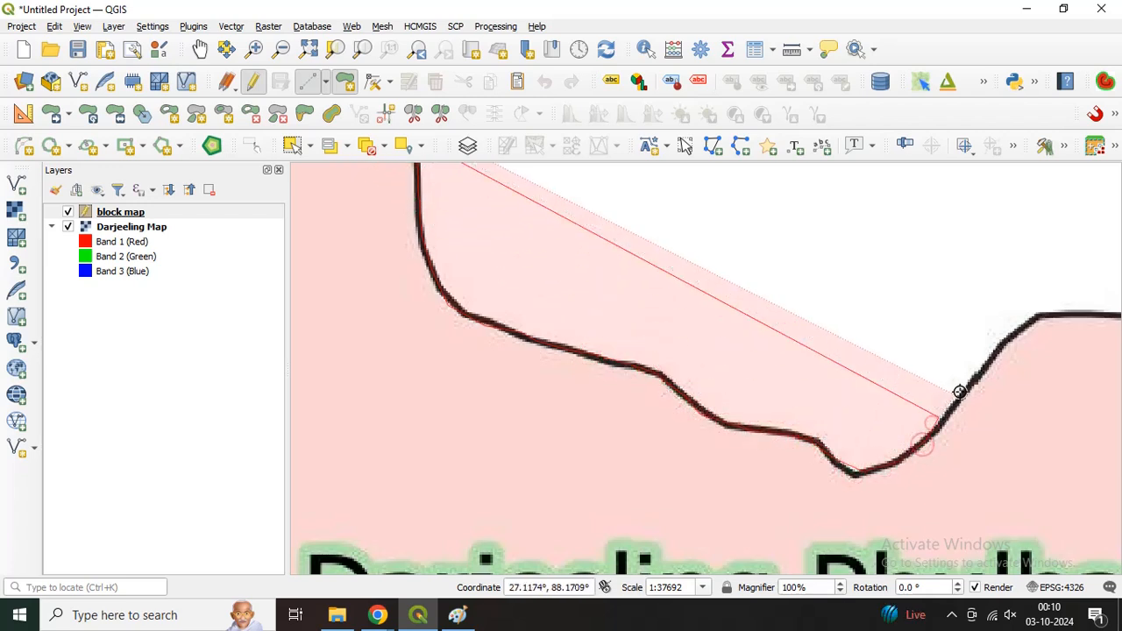
{"action": "left_click", "coordinate": [1045, 314]}
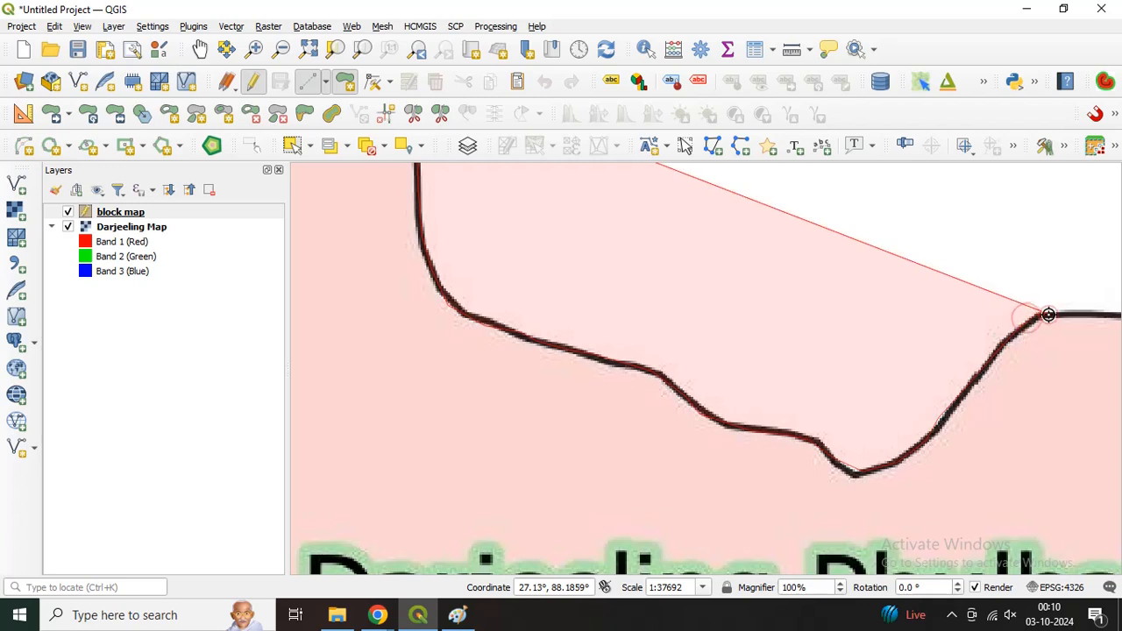
{"action": "key", "text": "Right"}
{"action": "key", "text": "Right"}
{"action": "left_click", "coordinate": [666, 317]}
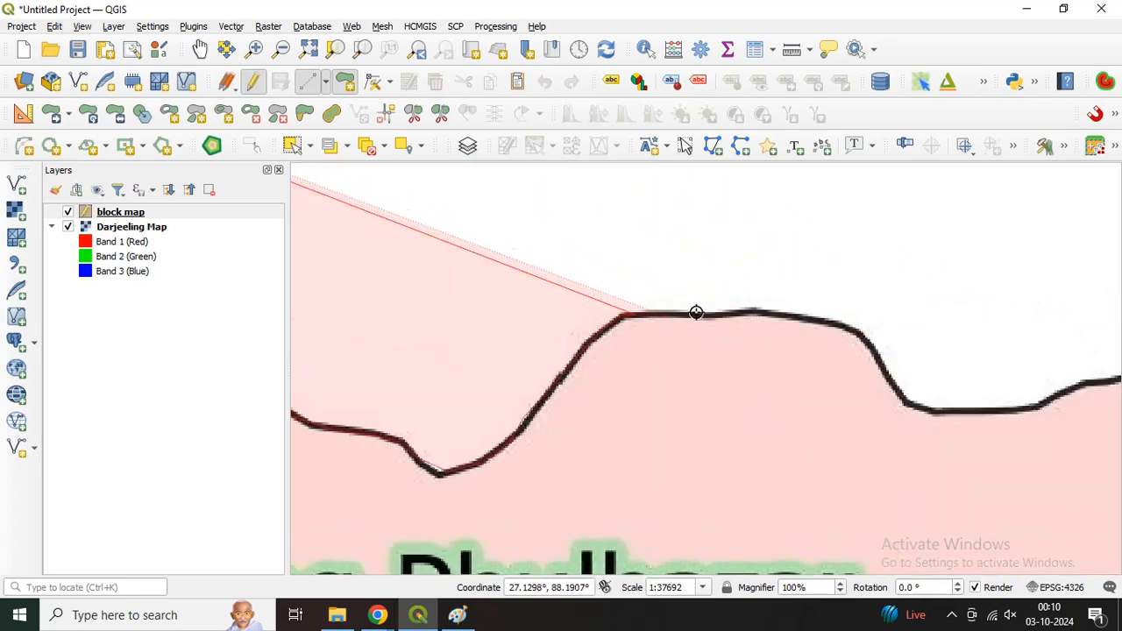
{"action": "left_click", "coordinate": [728, 309]}
{"action": "left_click", "coordinate": [803, 237]}
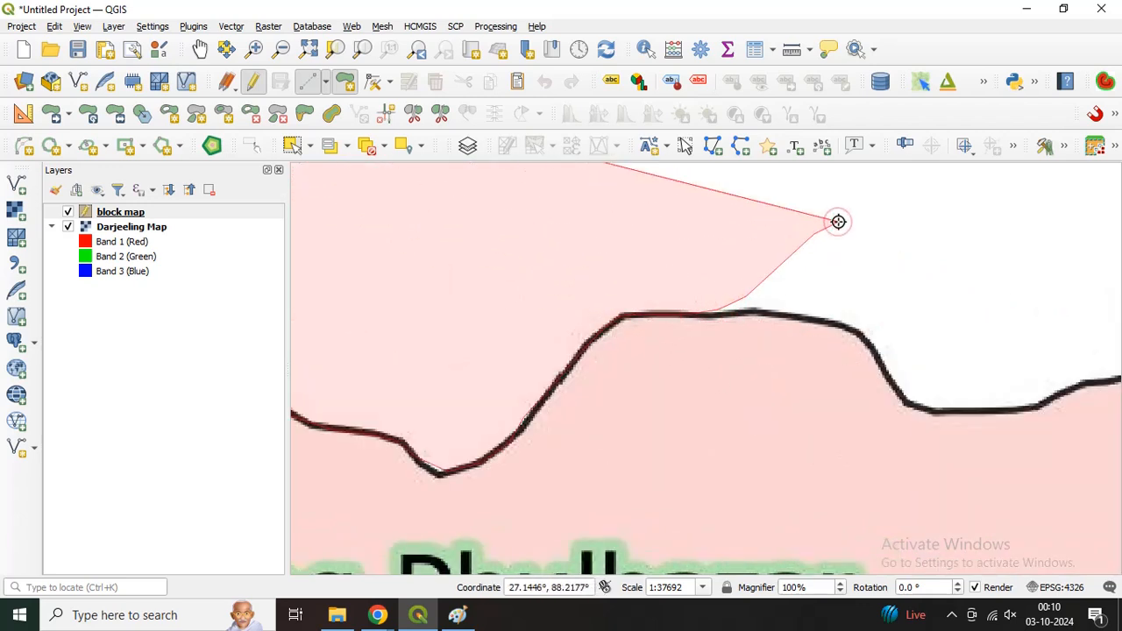
{"action": "key", "text": "BackSpace"}
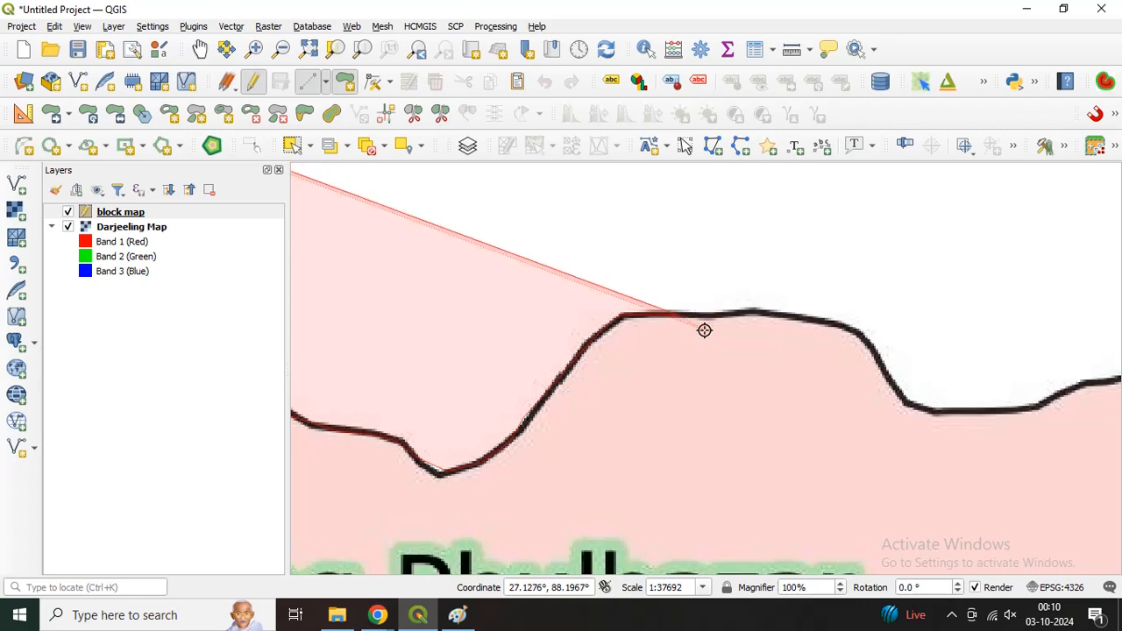
Step: Continue the outline over the flat crest above Phulbazar, down its eastern slope and along the trough to its east end
{"action": "left_click", "coordinate": [802, 315]}
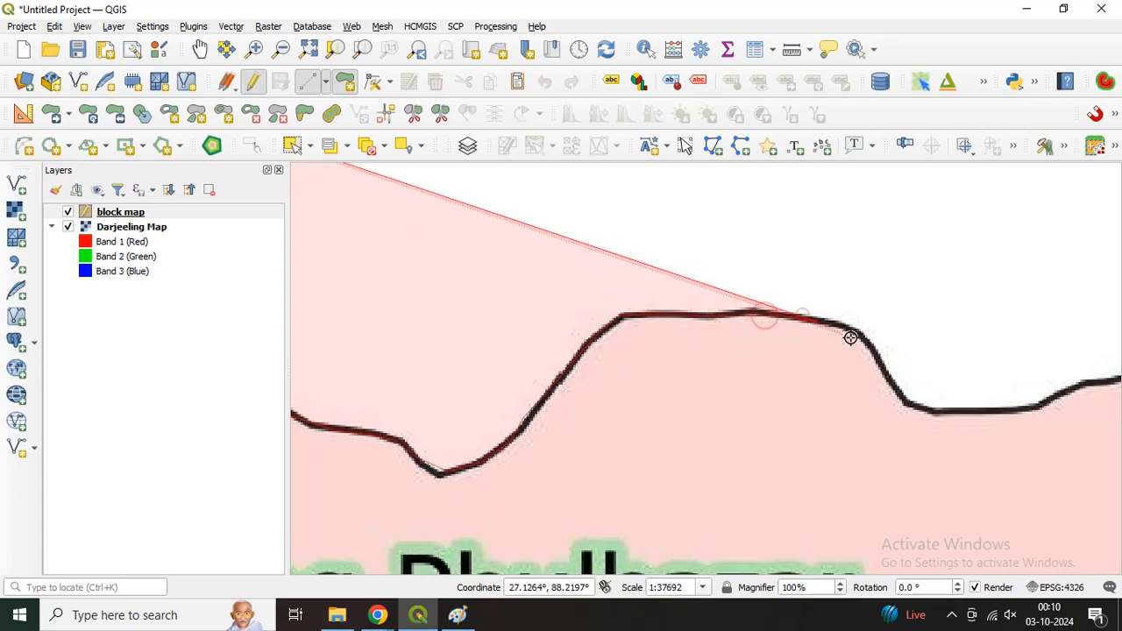
{"action": "left_click", "coordinate": [850, 336]}
{"action": "left_click", "coordinate": [891, 384]}
{"action": "left_click", "coordinate": [928, 417]}
{"action": "left_click", "coordinate": [989, 415]}
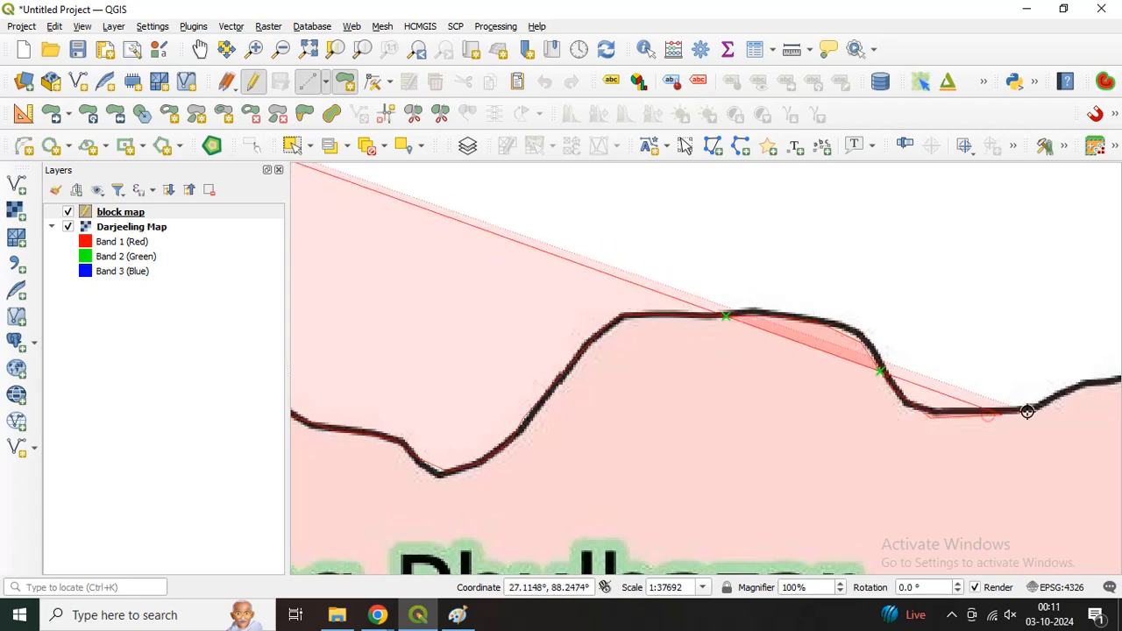
{"action": "left_click", "coordinate": [1028, 410]}
Step: Extend the outline from the trough's east end up the rising boundary to the peak northeast of the Phulbazar label
{"action": "key", "text": "Up"}
{"action": "key", "text": "Up"}
{"action": "key", "text": "Right"}
{"action": "key", "text": "Right"}
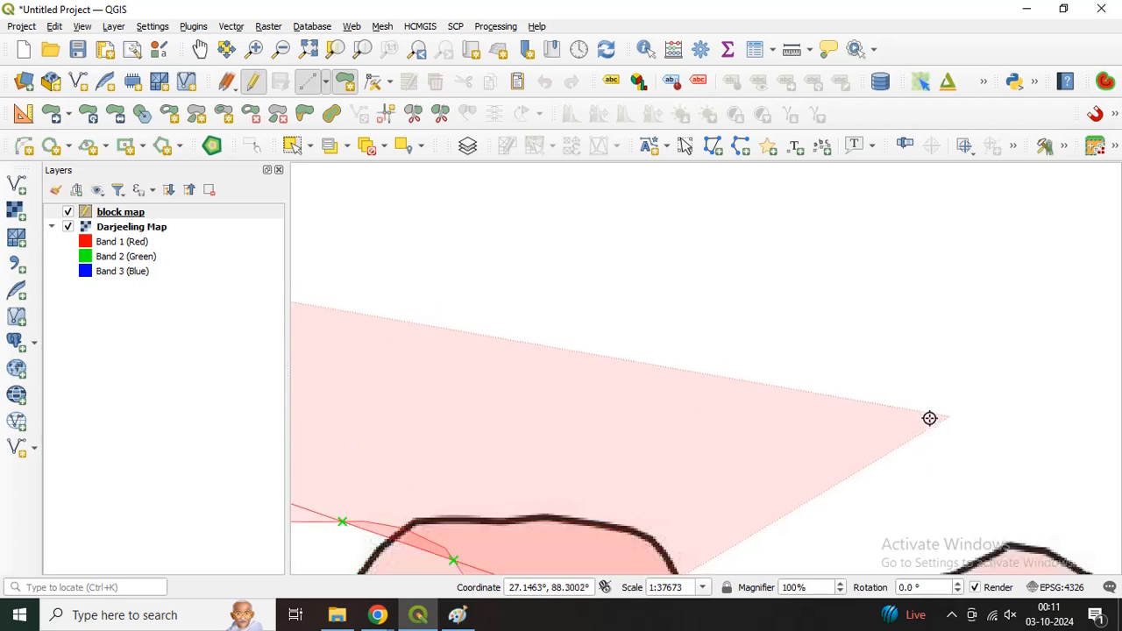
{"action": "key", "text": "Down"}
{"action": "key", "text": "Down"}
{"action": "key", "text": "Down"}
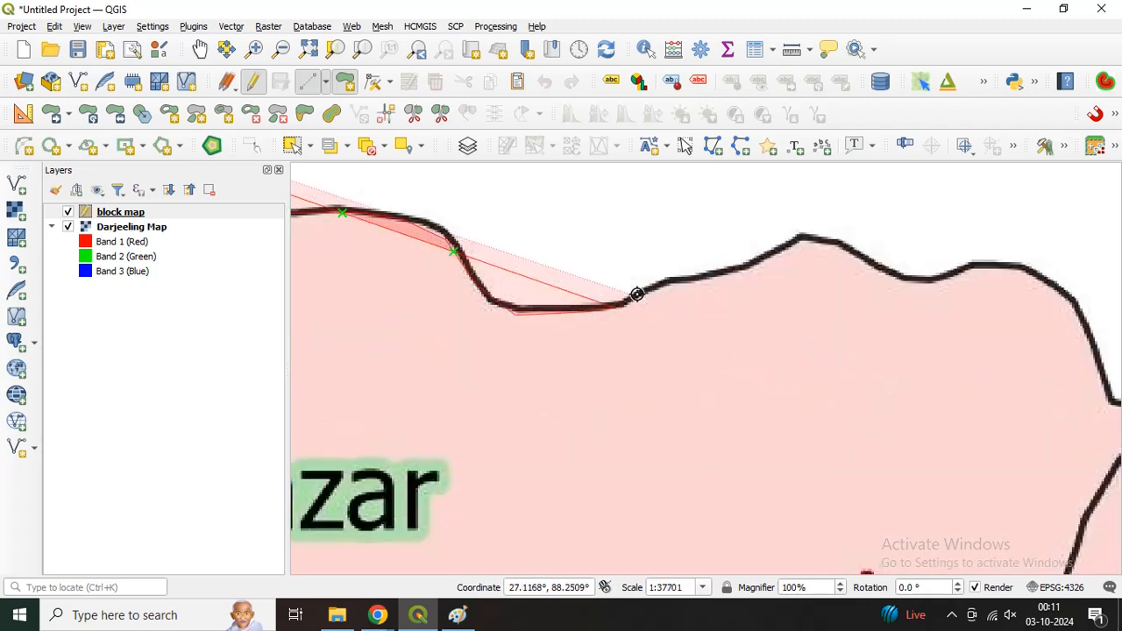
{"action": "left_click", "coordinate": [685, 278]}
{"action": "left_click", "coordinate": [738, 269]}
{"action": "left_click", "coordinate": [775, 254]}
{"action": "left_click", "coordinate": [801, 237]}
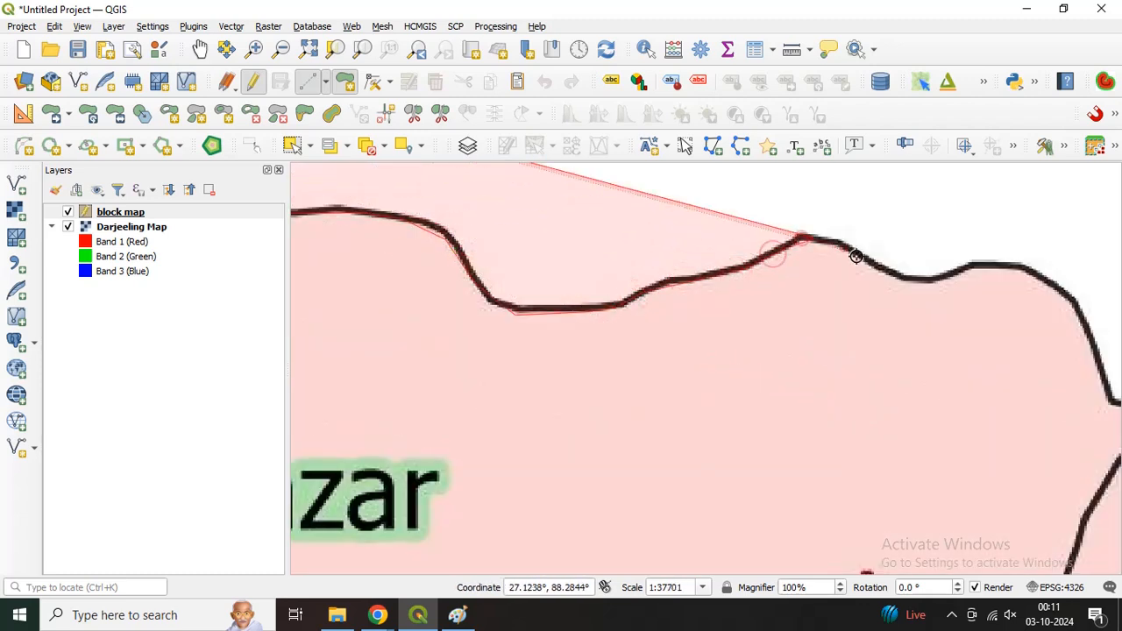
Step: Trace the boundary from the peak through the shallow dip and over the next crest to its eastern shoulder
{"action": "left_click", "coordinate": [844, 248]}
{"action": "left_click", "coordinate": [914, 280]}
{"action": "left_click", "coordinate": [961, 277]}
{"action": "left_click", "coordinate": [1000, 266]}
{"action": "left_click", "coordinate": [1040, 270]}
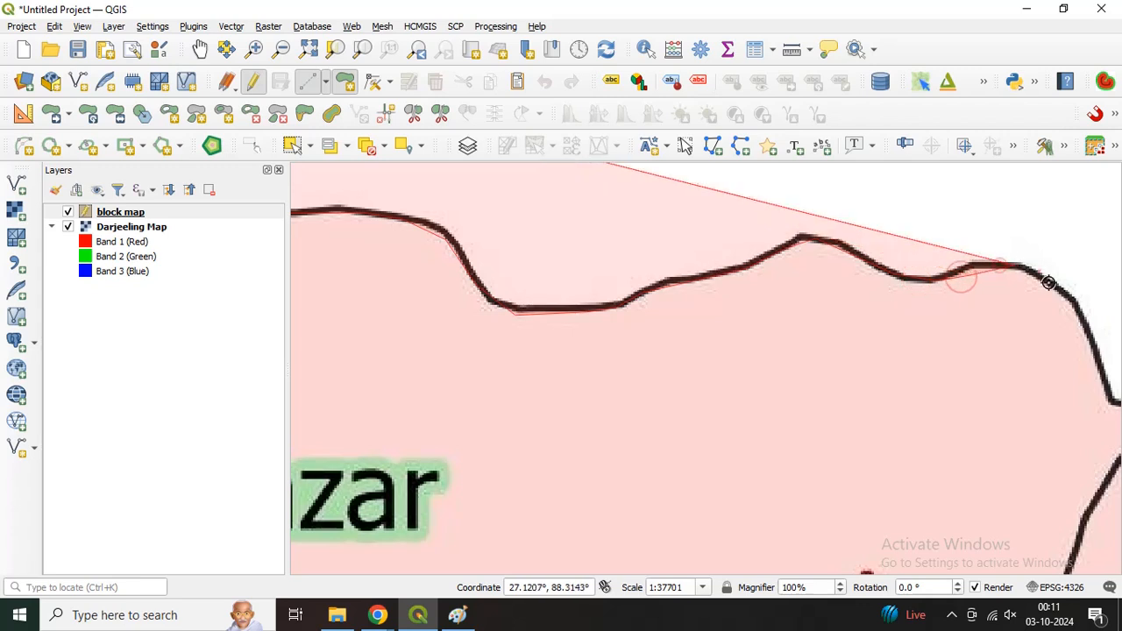
{"action": "left_click", "coordinate": [1074, 318]}
Step: Trace the outline down the northeast slope, around the small rectangular spur and onto the block boundary running southwest
{"action": "key", "text": "Right"}
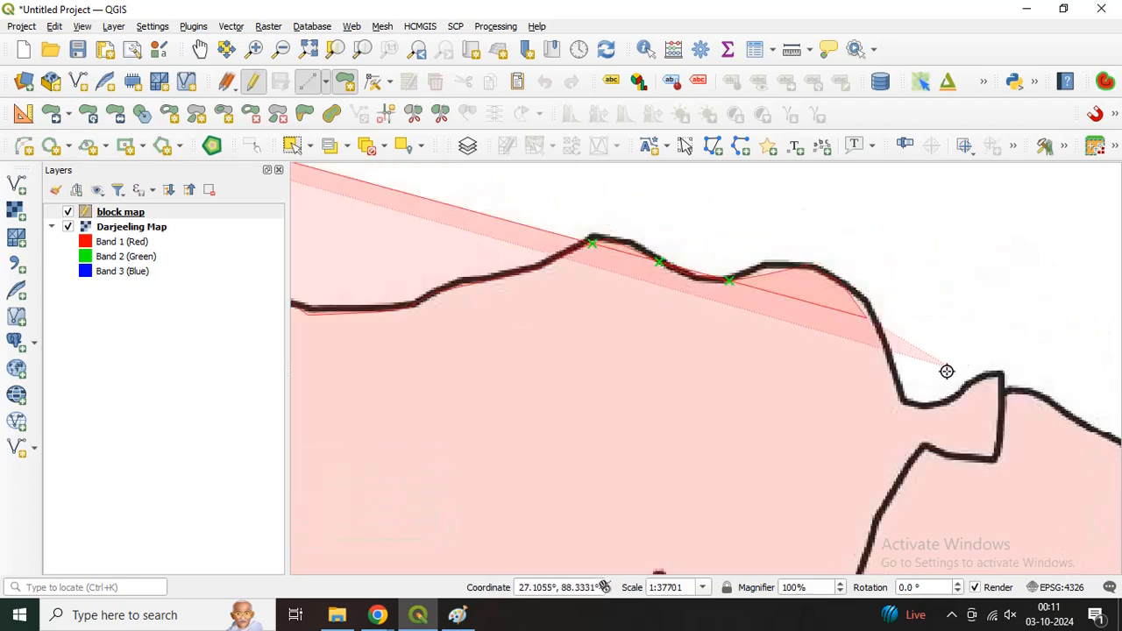
{"action": "left_click", "coordinate": [886, 347]}
{"action": "left_click", "coordinate": [904, 398]}
{"action": "left_click", "coordinate": [951, 401]}
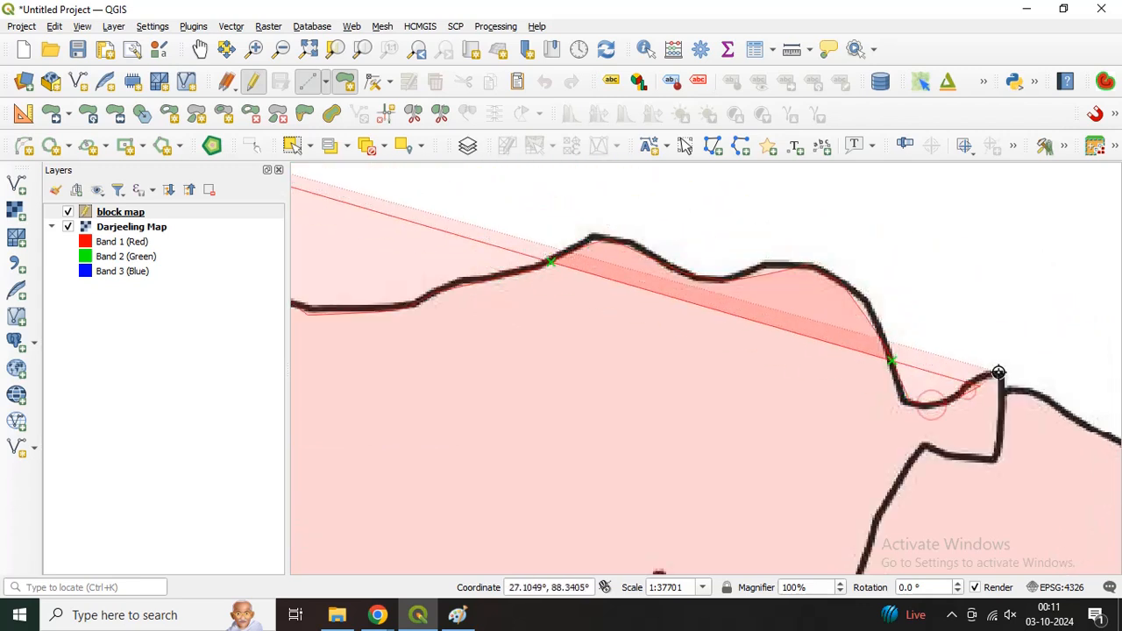
{"action": "left_click", "coordinate": [997, 459]}
{"action": "left_click", "coordinate": [925, 447]}
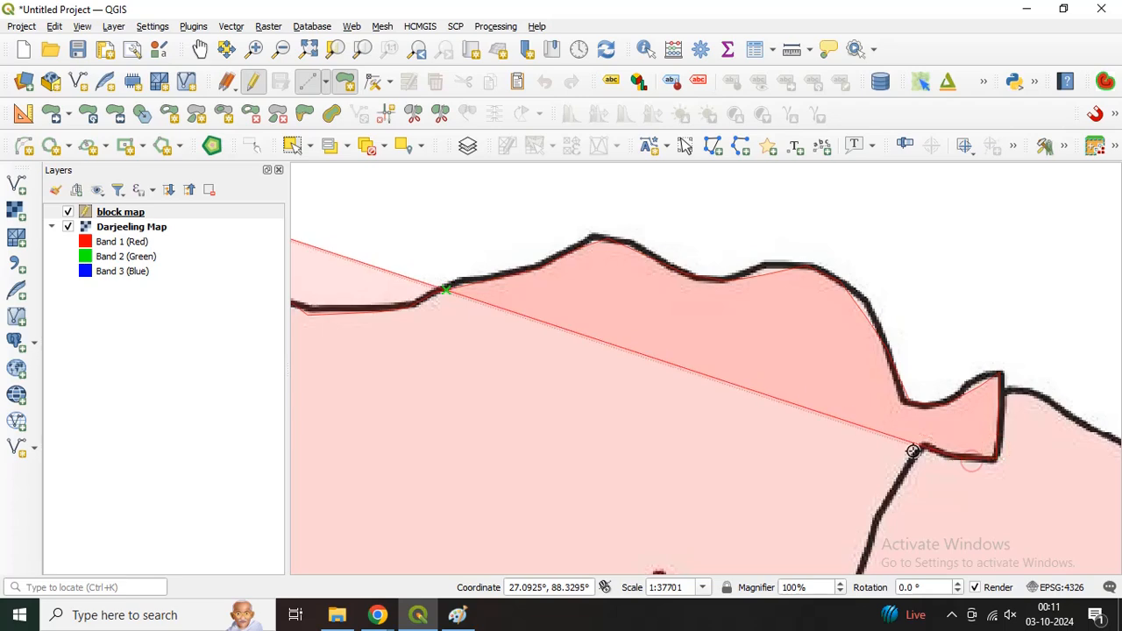
{"action": "left_click", "coordinate": [876, 522]}
Step: Continue the outline south along the boundary through the Darjeeling place label and around the bend below it
{"action": "key", "text": "Down"}
{"action": "key", "text": "Down"}
{"action": "key", "text": "Down"}
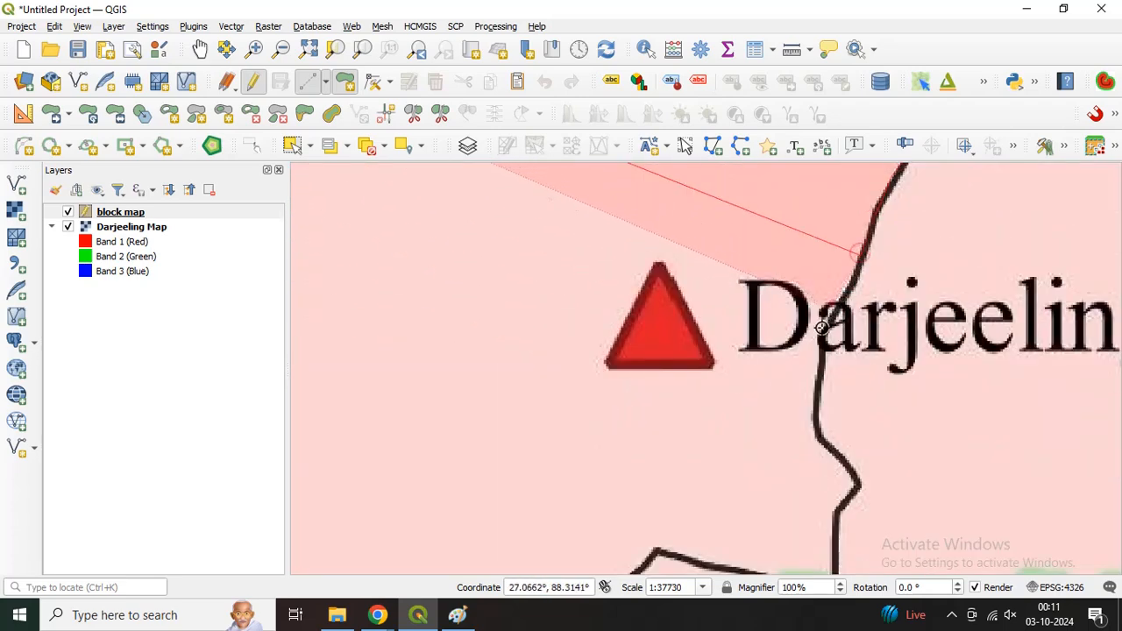
{"action": "left_click", "coordinate": [820, 395]}
{"action": "left_click", "coordinate": [824, 435]}
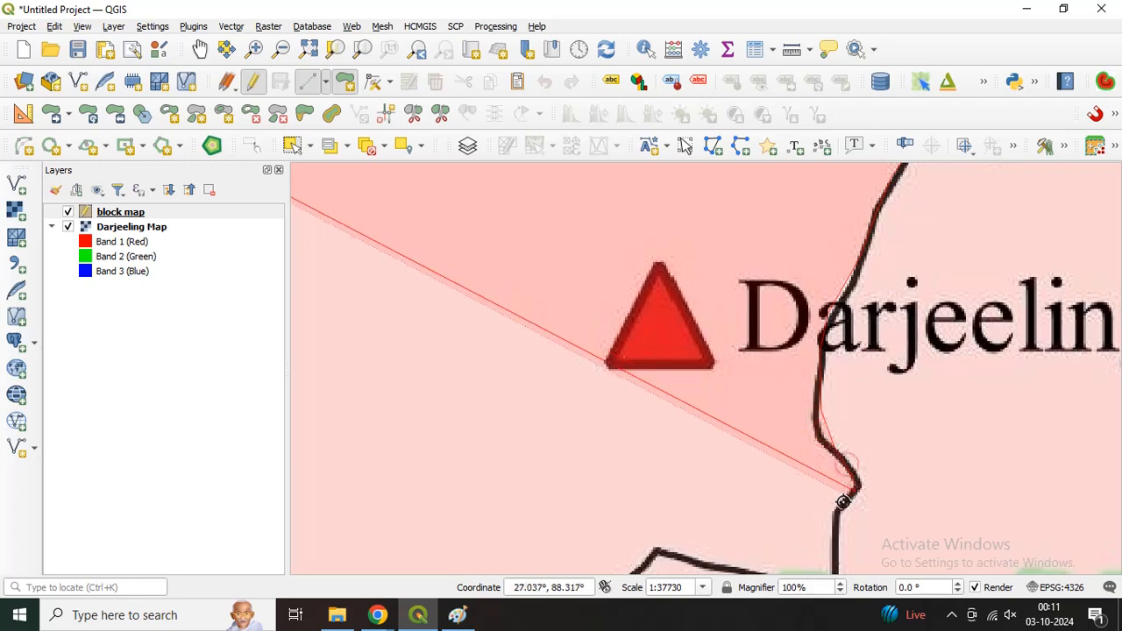
{"action": "left_click", "coordinate": [834, 522]}
Step: Trace the outline to the corner at the Rangli label, then west along the southern boundary past the small peak and dip
{"action": "key", "text": "Down"}
{"action": "key", "text": "Down"}
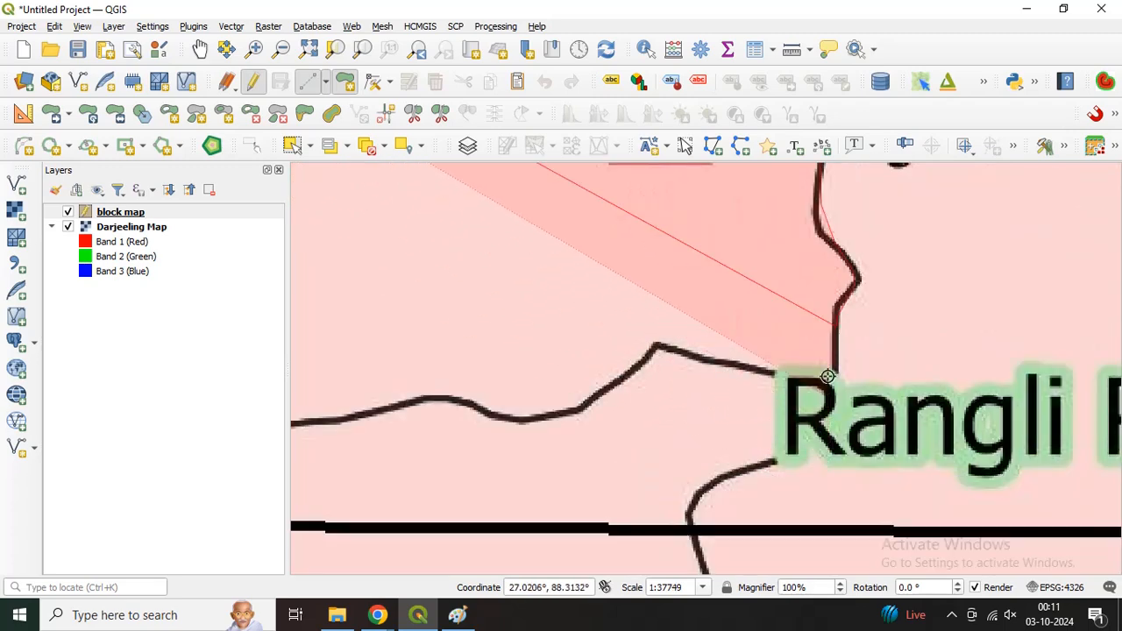
{"action": "left_click", "coordinate": [828, 375]}
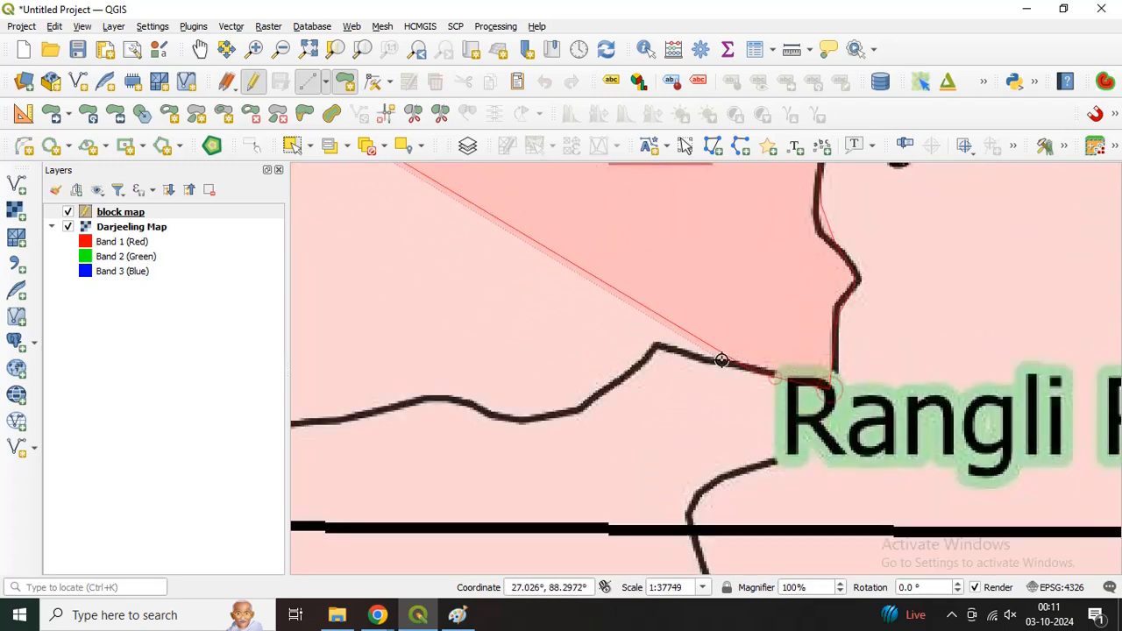
{"action": "left_click", "coordinate": [647, 351]}
{"action": "left_click", "coordinate": [566, 411]}
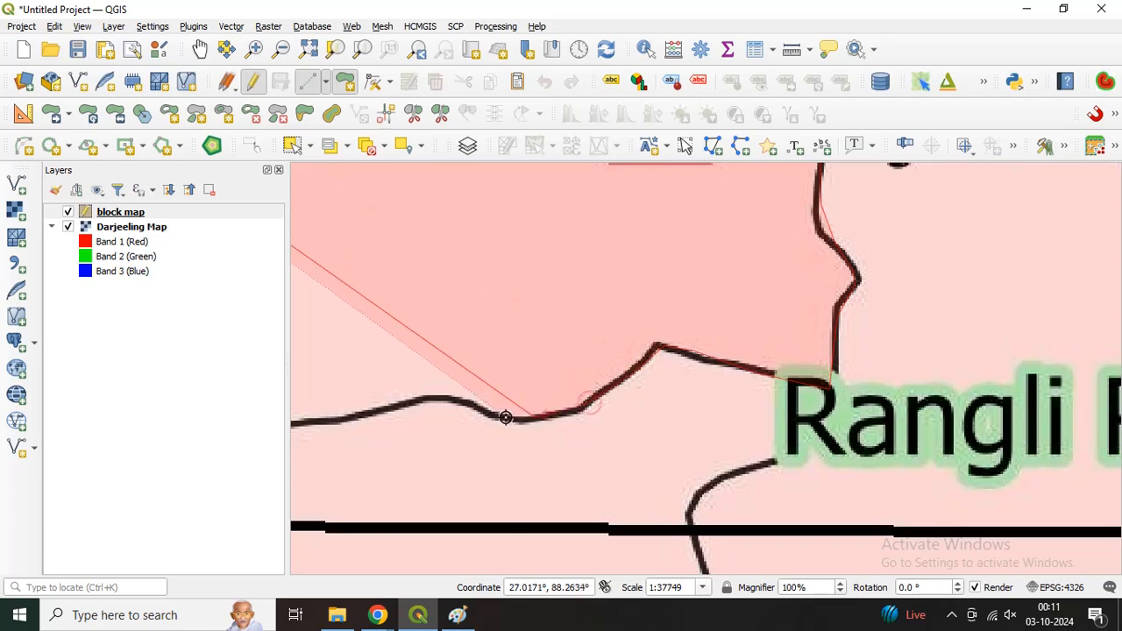
{"action": "left_click", "coordinate": [465, 401]}
Step: Continue the southern boundary westward and around the rounded bend, up to the inward slope of the S-shaped curve
{"action": "key", "text": "Left"}
{"action": "key", "text": "Left"}
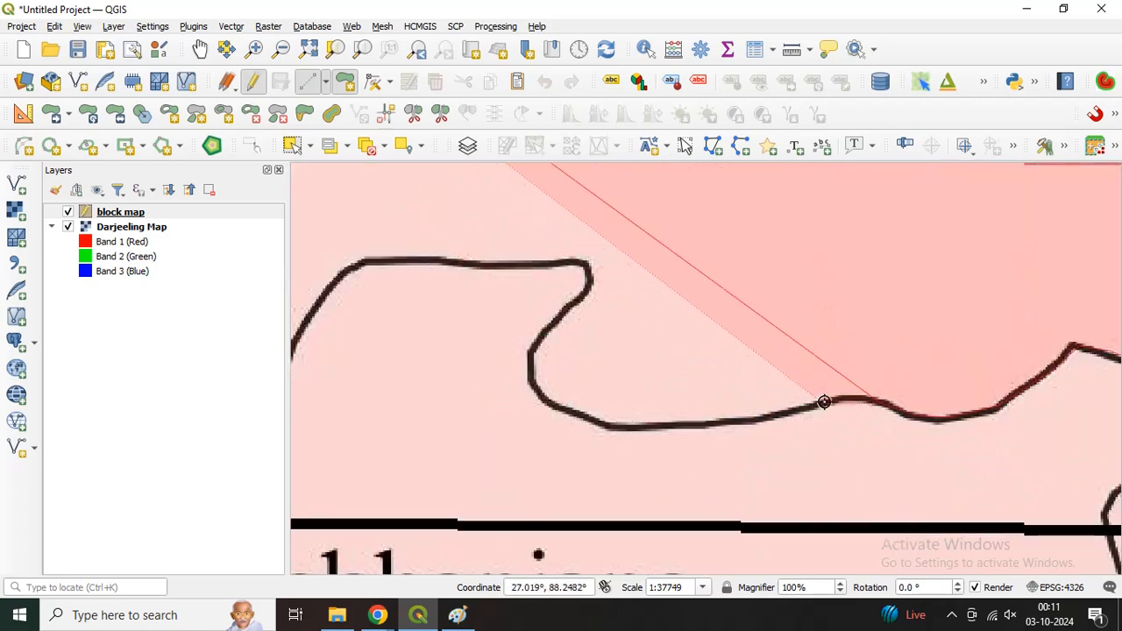
{"action": "left_click", "coordinate": [727, 418]}
{"action": "left_click", "coordinate": [686, 425]}
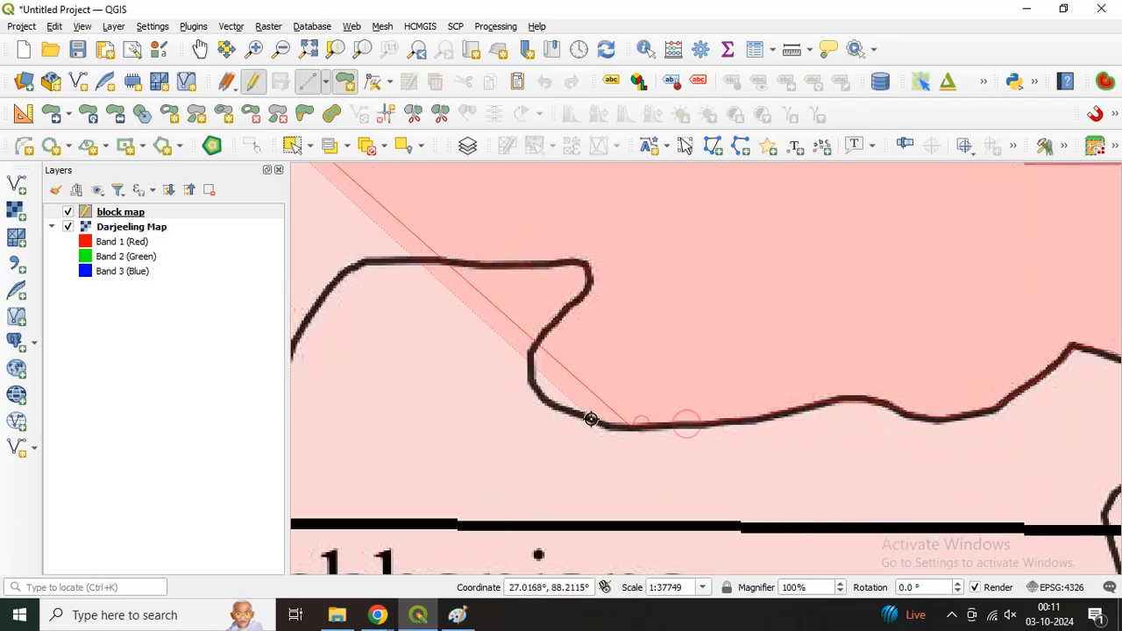
{"action": "left_click", "coordinate": [524, 380]}
{"action": "left_click", "coordinate": [529, 340]}
{"action": "left_click", "coordinate": [552, 310]}
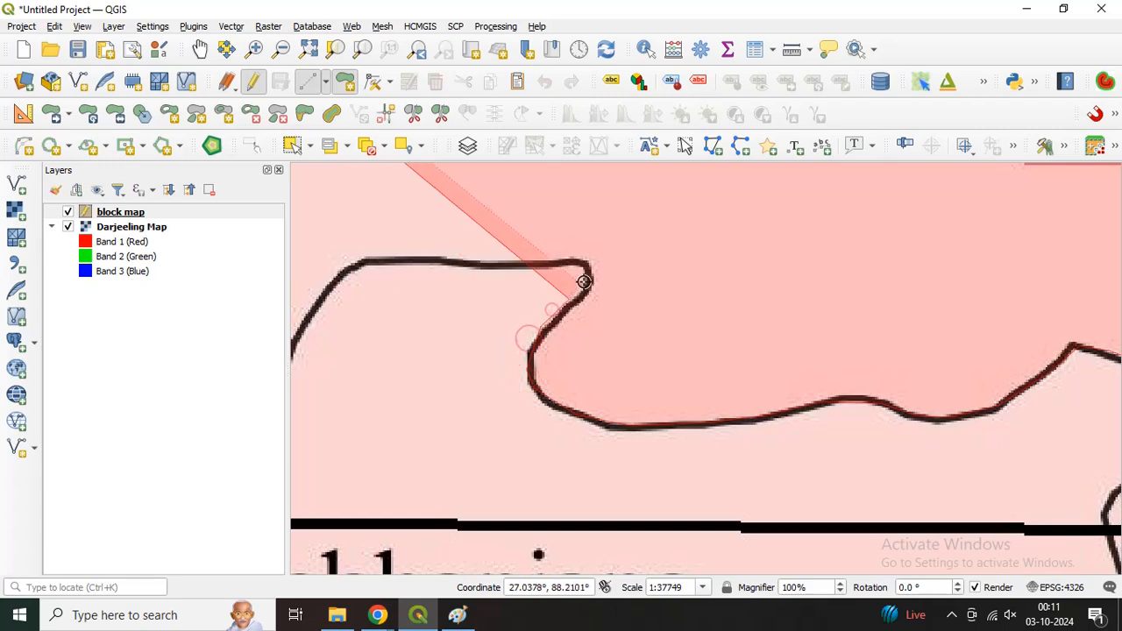
Step: Trace the top of the S-shaped curve, the flat boundary to its west and the start of the descent toward Manebhanjang
{"action": "left_click", "coordinate": [584, 278]}
{"action": "left_click", "coordinate": [552, 264]}
{"action": "left_click", "coordinate": [487, 257]}
{"action": "left_click", "coordinate": [411, 260]}
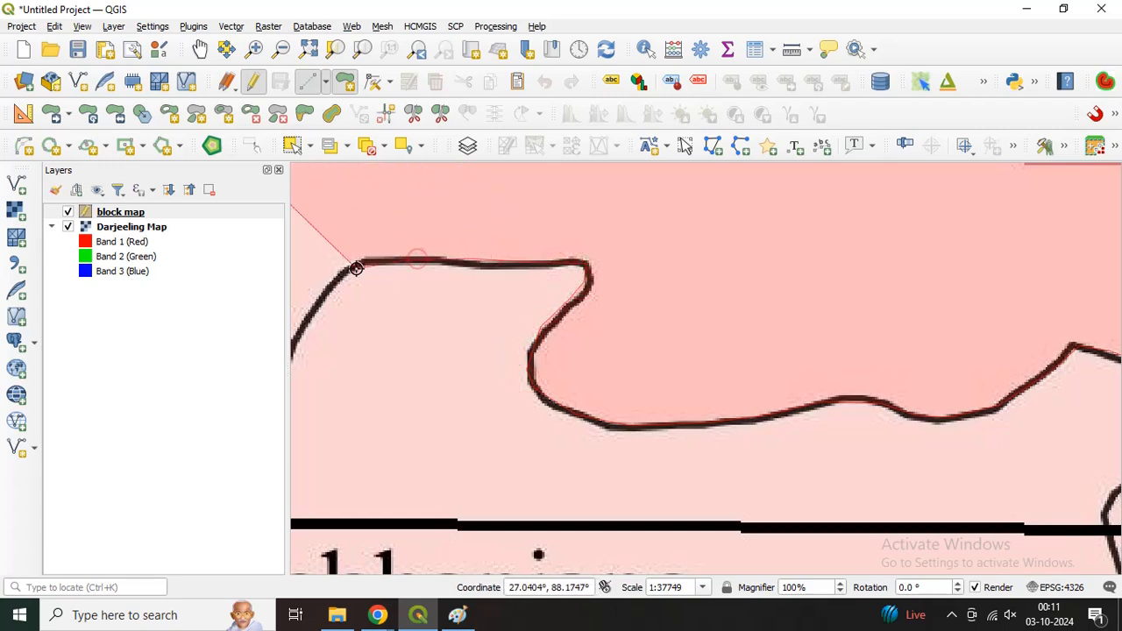
{"action": "left_click", "coordinate": [356, 268]}
{"action": "key", "text": "Left"}
{"action": "key", "text": "Left"}
{"action": "key", "text": "Left"}
{"action": "key", "text": "Down"}
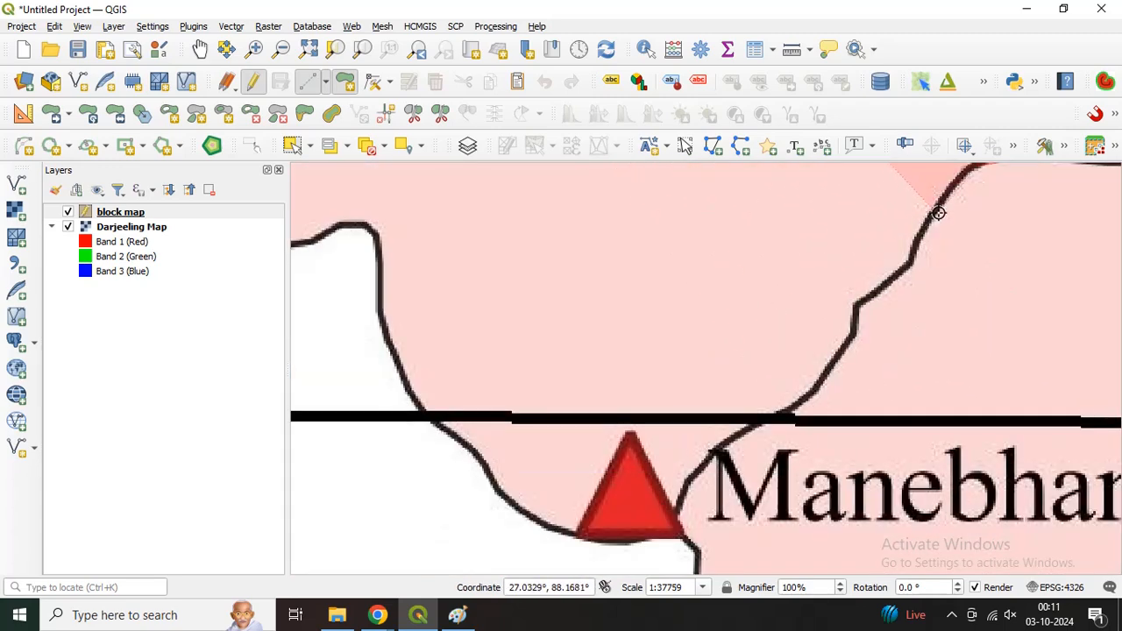
{"action": "left_click", "coordinate": [957, 187]}
{"action": "left_click", "coordinate": [913, 251]}
{"action": "left_click", "coordinate": [850, 300]}
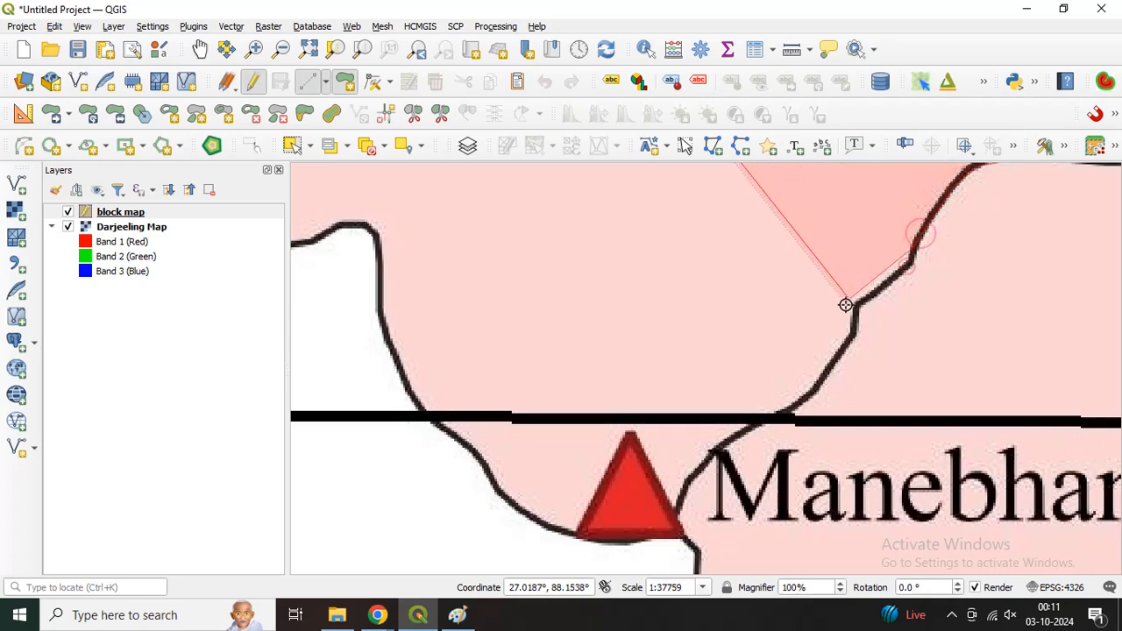
{"action": "key", "text": "BackSpace"}
{"action": "key", "text": "BackSpace"}
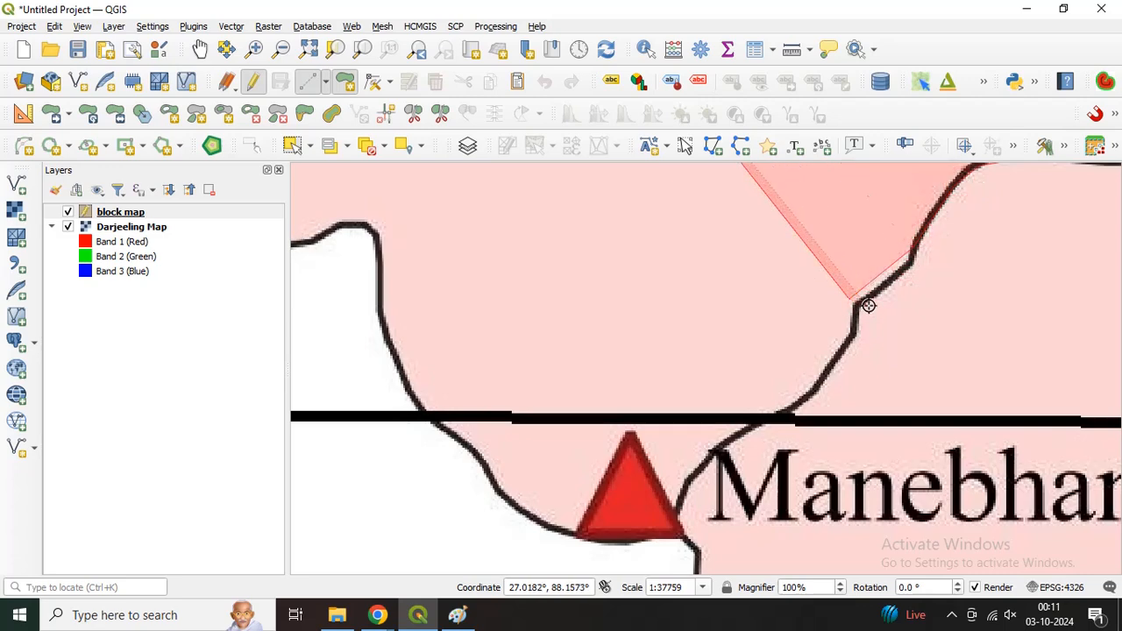
Step: Trace the boundary southwest through the stepped bend and across the thick black line to beside the red Manebhanjang triangle
{"action": "left_click", "coordinate": [908, 269]}
{"action": "left_click", "coordinate": [861, 303]}
{"action": "left_click", "coordinate": [854, 334]}
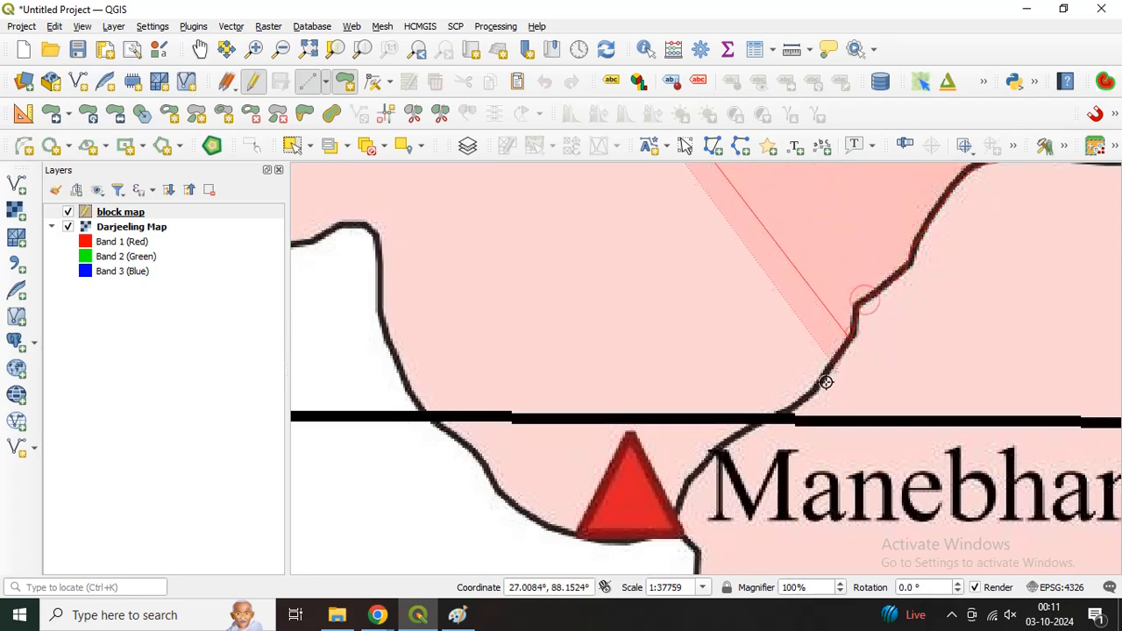
{"action": "left_click", "coordinate": [831, 378]}
{"action": "left_click", "coordinate": [793, 411]}
{"action": "left_click", "coordinate": [744, 427]}
{"action": "left_click", "coordinate": [704, 463]}
{"action": "left_click", "coordinate": [687, 507]}
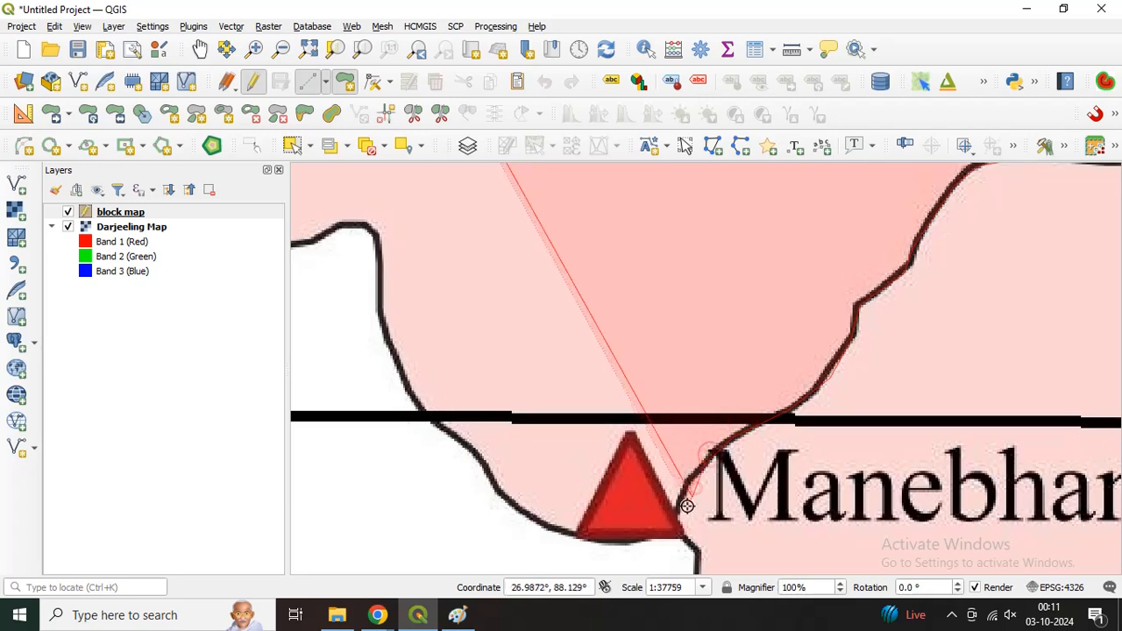
Step: Trace the boundary beneath the red Manebhanjang triangle and west along the curve to its lower western bend
{"action": "left_click", "coordinate": [657, 531]}
{"action": "left_click", "coordinate": [619, 538]}
{"action": "left_click", "coordinate": [580, 532]}
{"action": "left_click", "coordinate": [538, 519]}
{"action": "left_click", "coordinate": [499, 494]}
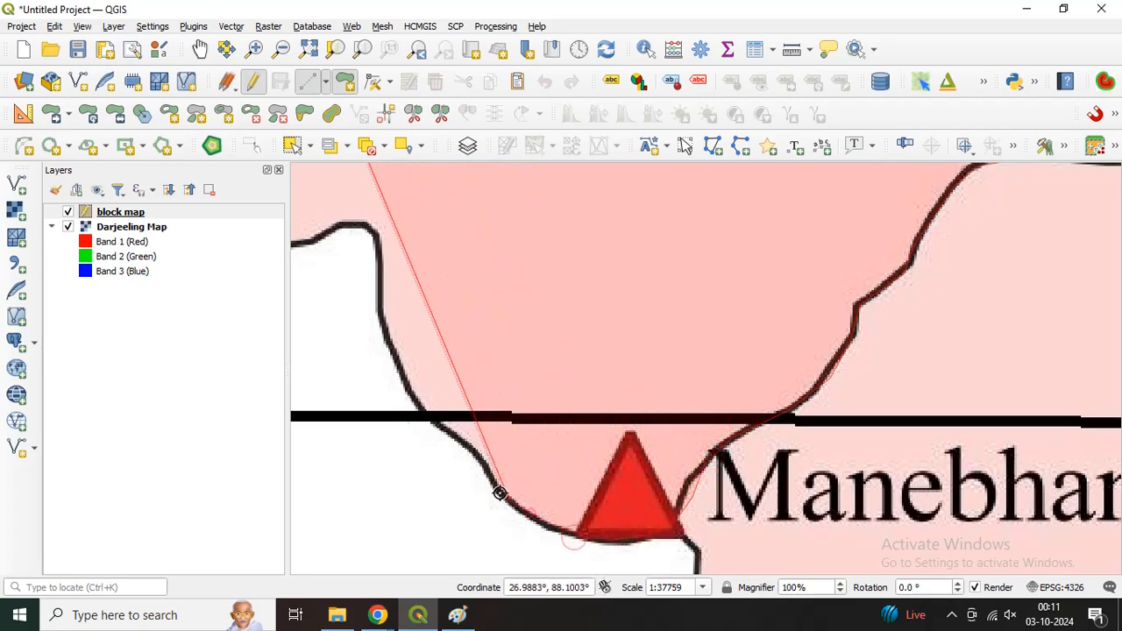
Step: Continue the outline northwest across the thick black horizontal line and up the steep western side
{"action": "left_click", "coordinate": [459, 440]}
{"action": "left_click", "coordinate": [413, 383]}
{"action": "left_click", "coordinate": [393, 351]}
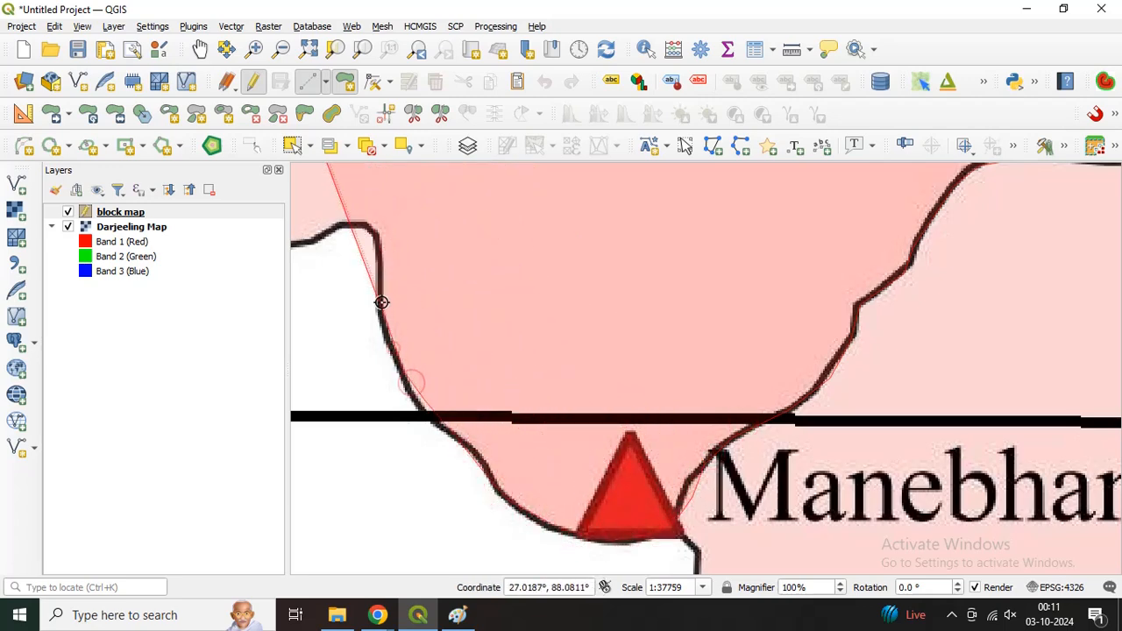
{"action": "left_click", "coordinate": [383, 308]}
{"action": "left_click", "coordinate": [377, 270]}
Step: Trace over the small hump, west along the nearly flat southern boundary and into the start of the northwest climb
{"action": "key", "text": "Left"}
{"action": "key", "text": "Left"}
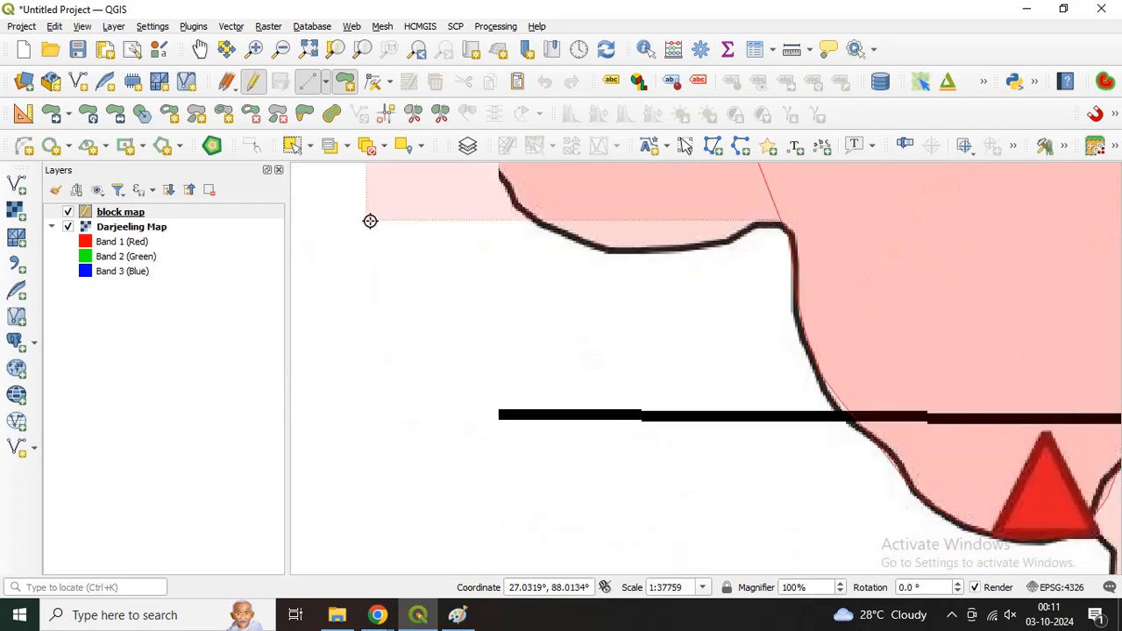
{"action": "key", "text": "Up"}
{"action": "key", "text": "Up"}
{"action": "left_click", "coordinate": [728, 447]}
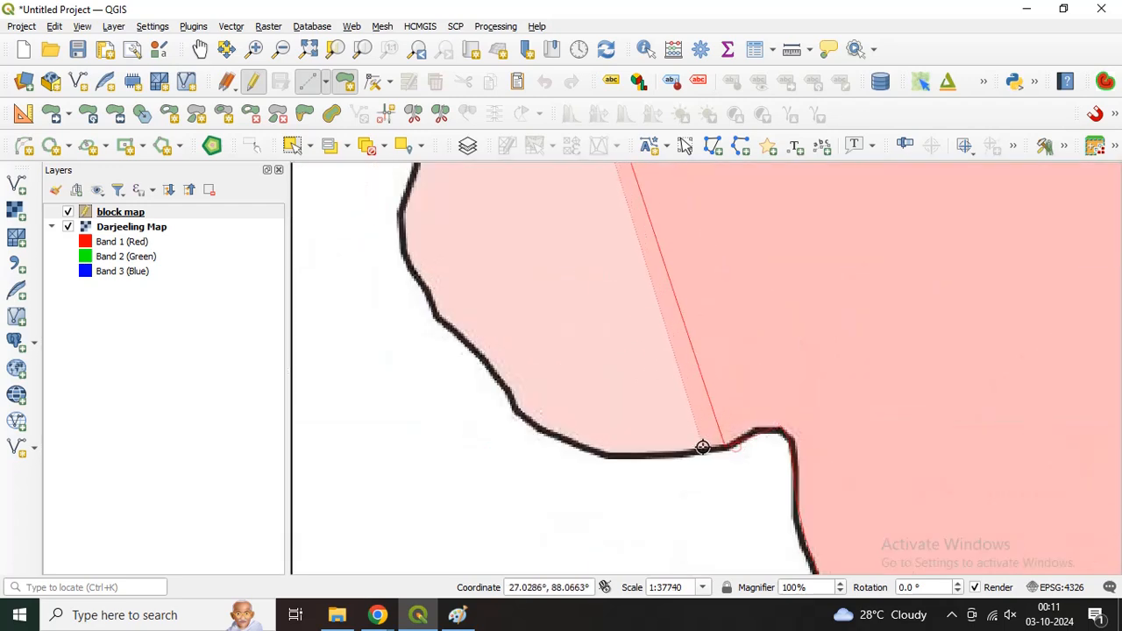
{"action": "left_click", "coordinate": [688, 453]}
{"action": "left_click", "coordinate": [644, 455]}
{"action": "left_click", "coordinate": [605, 455]}
{"action": "left_click", "coordinate": [551, 432]}
{"action": "left_click", "coordinate": [536, 428]}
{"action": "left_click", "coordinate": [510, 400]}
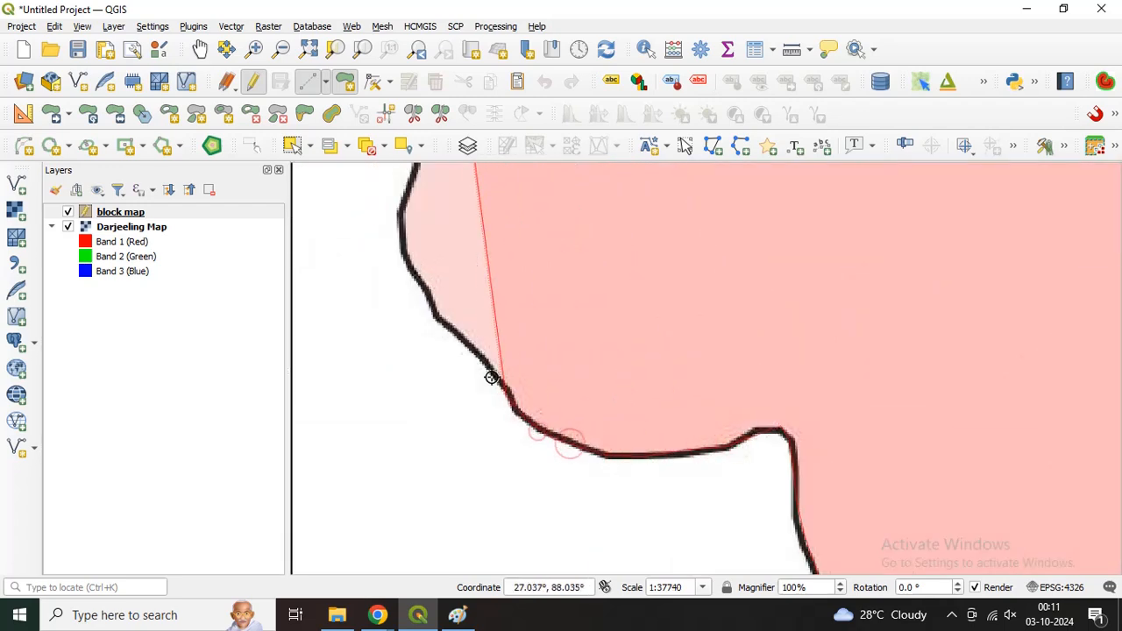
Step: Trace the boundary northwest up the stepped slope to the outward bend on the western edge
{"action": "left_click", "coordinate": [489, 367]}
{"action": "left_click", "coordinate": [462, 340]}
{"action": "left_click", "coordinate": [438, 320]}
{"action": "left_click", "coordinate": [420, 289]}
{"action": "left_click", "coordinate": [406, 270]}
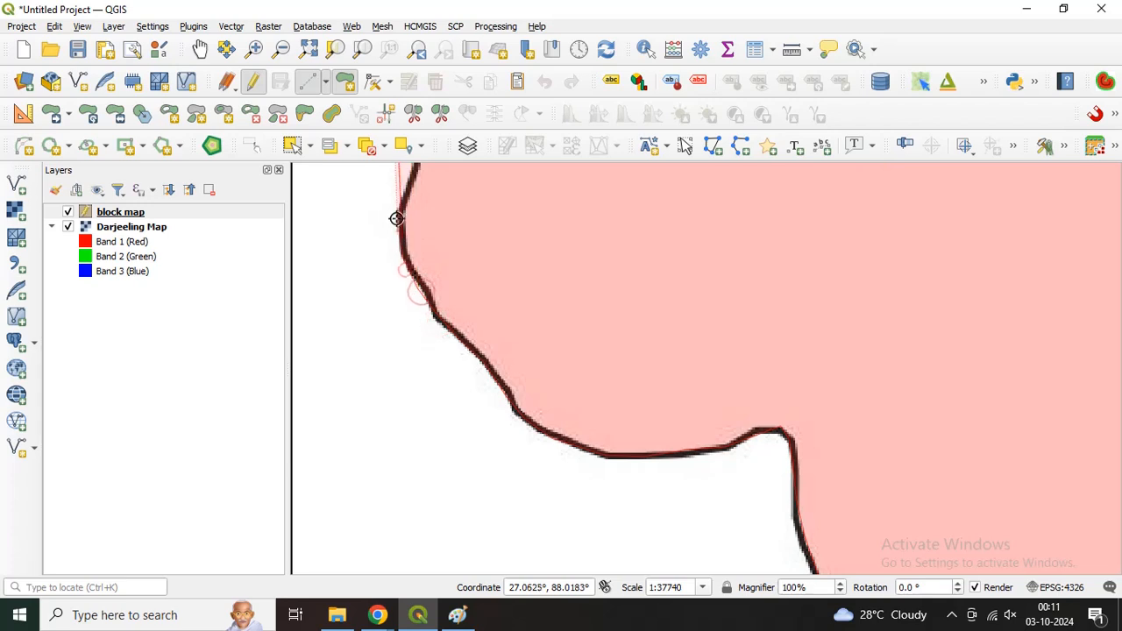
{"action": "left_click", "coordinate": [396, 206]}
Step: Continue the western boundary north past the small inward curve and under the red triangle west of the Darjeeling label
{"action": "key", "text": "Up"}
{"action": "key", "text": "Up"}
{"action": "key", "text": "Up"}
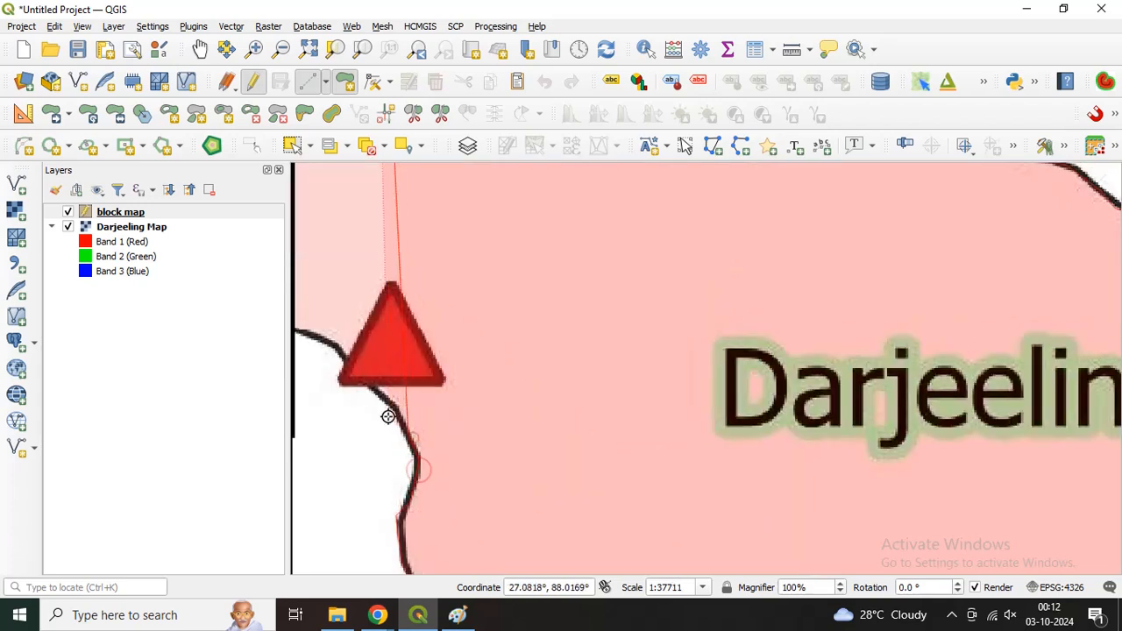
{"action": "left_click", "coordinate": [335, 349]}
Step: Trace the boundary northwest across the thick vertical line and around the block's westernmost tip
{"action": "key", "text": "Left"}
{"action": "key", "text": "Left"}
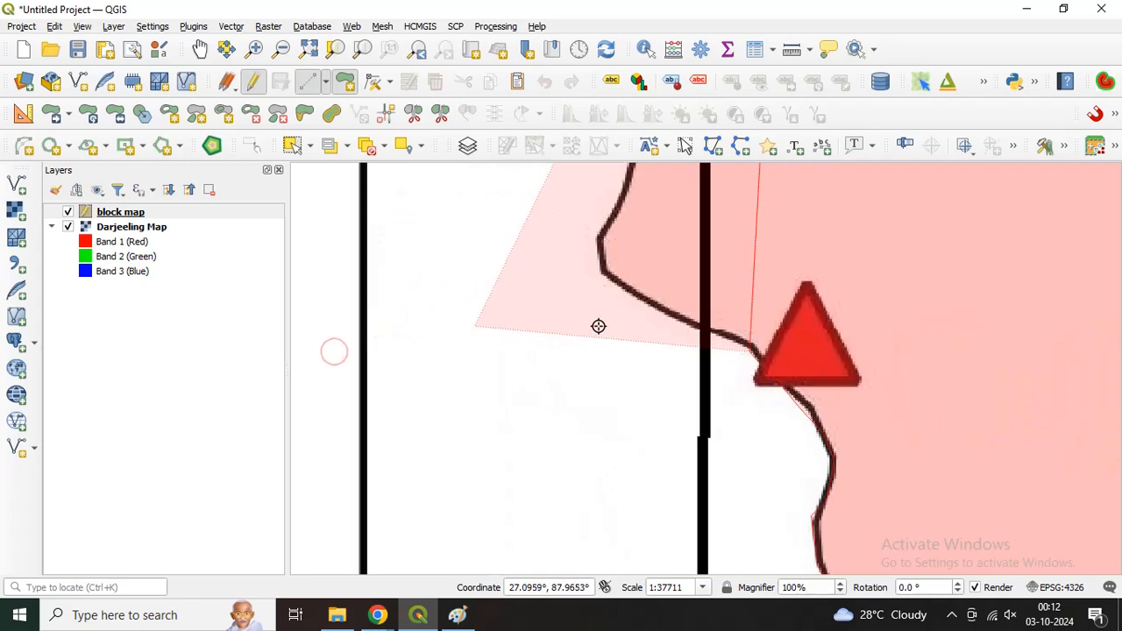
{"action": "left_click", "coordinate": [689, 330]}
{"action": "left_click", "coordinate": [655, 315]}
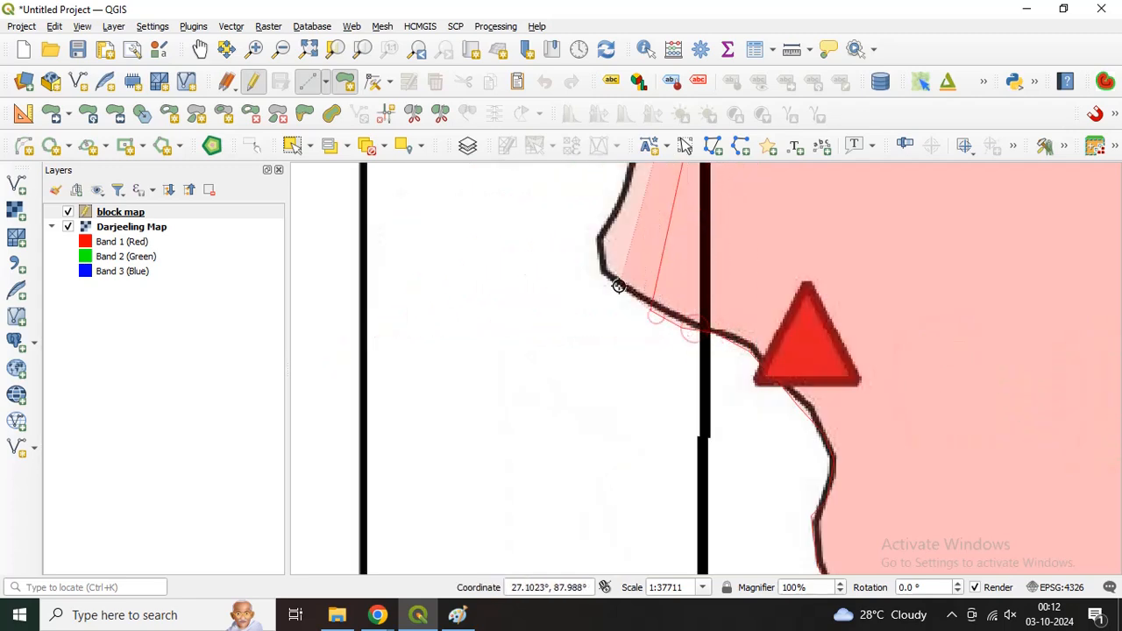
{"action": "left_click", "coordinate": [619, 288]}
{"action": "left_click", "coordinate": [602, 263]}
{"action": "left_click", "coordinate": [601, 238]}
Step: Trace from the westernmost tip northeast along the boundary back to the thick vertical line
{"action": "key", "text": "Up"}
{"action": "key", "text": "Up"}
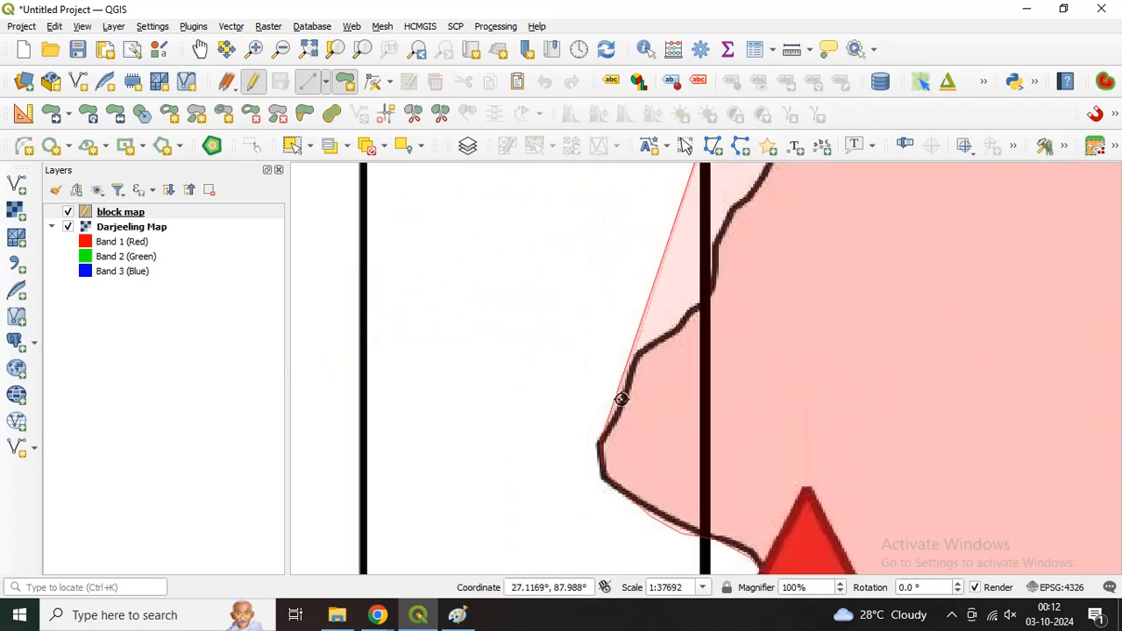
{"action": "left_click", "coordinate": [618, 400]}
{"action": "left_click", "coordinate": [644, 360]}
{"action": "left_click", "coordinate": [669, 330]}
{"action": "left_click", "coordinate": [703, 309]}
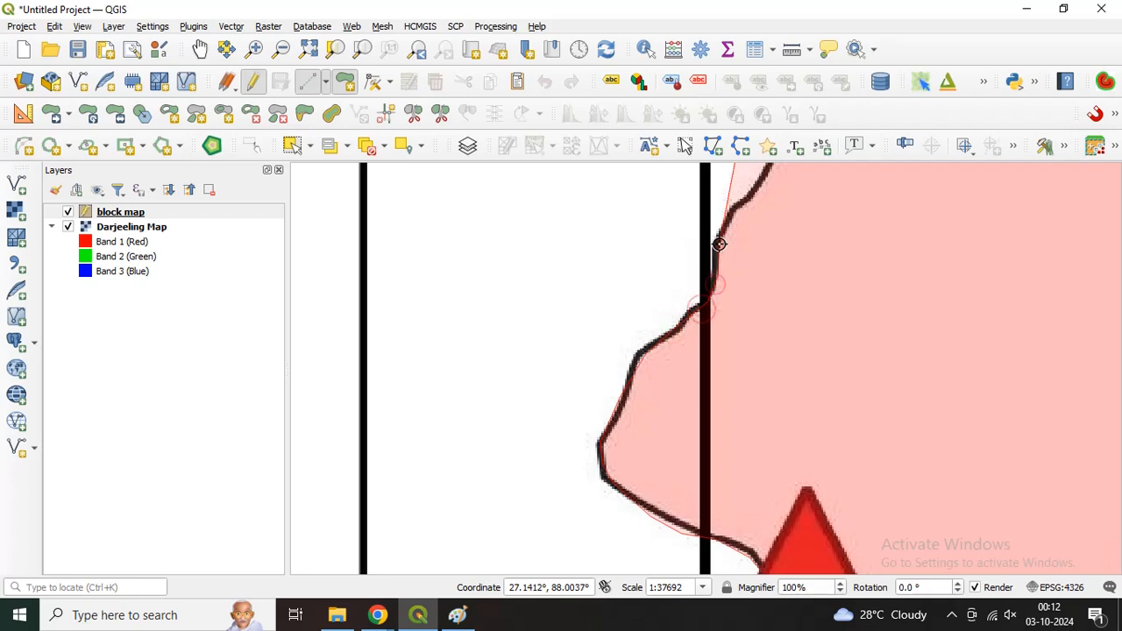
Step: Continue the boundary northeast from the vertical line and around the curved bend south of the Phalut triangle
{"action": "key", "text": "Up"}
{"action": "key", "text": "Up"}
{"action": "left_click", "coordinate": [753, 404]}
{"action": "left_click", "coordinate": [766, 361]}
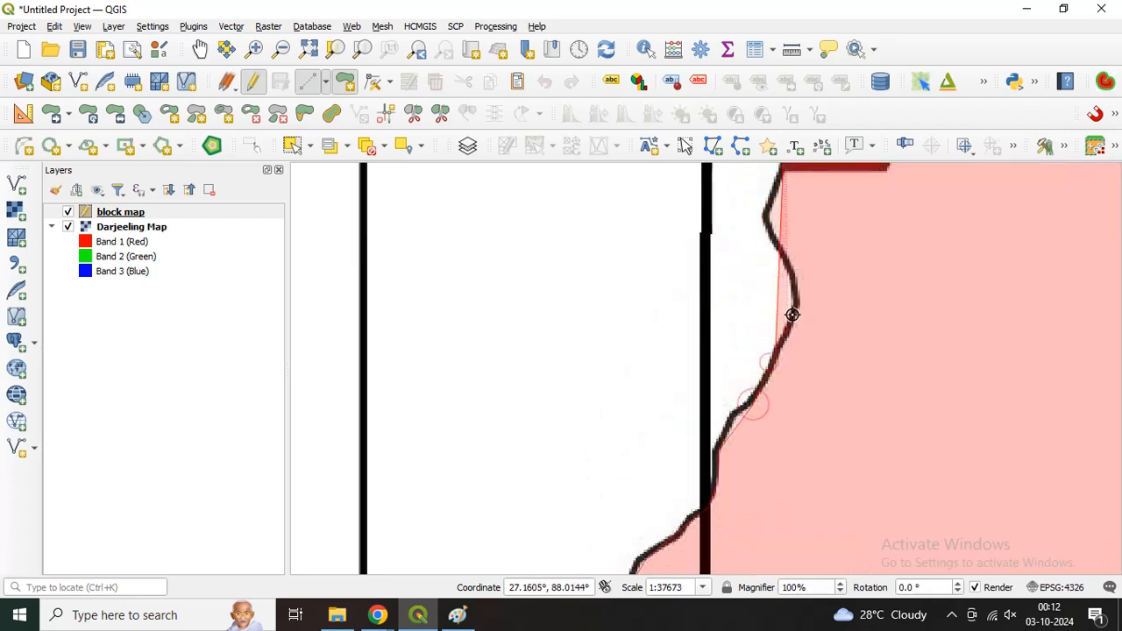
{"action": "left_click", "coordinate": [791, 317]}
{"action": "left_click", "coordinate": [796, 302]}
{"action": "left_click", "coordinate": [796, 276]}
{"action": "left_click", "coordinate": [778, 253]}
Step: Trace the last stretch north past the Phalut triangle to the starting point and finish the polygon
{"action": "key", "text": "Up"}
{"action": "key", "text": "Up"}
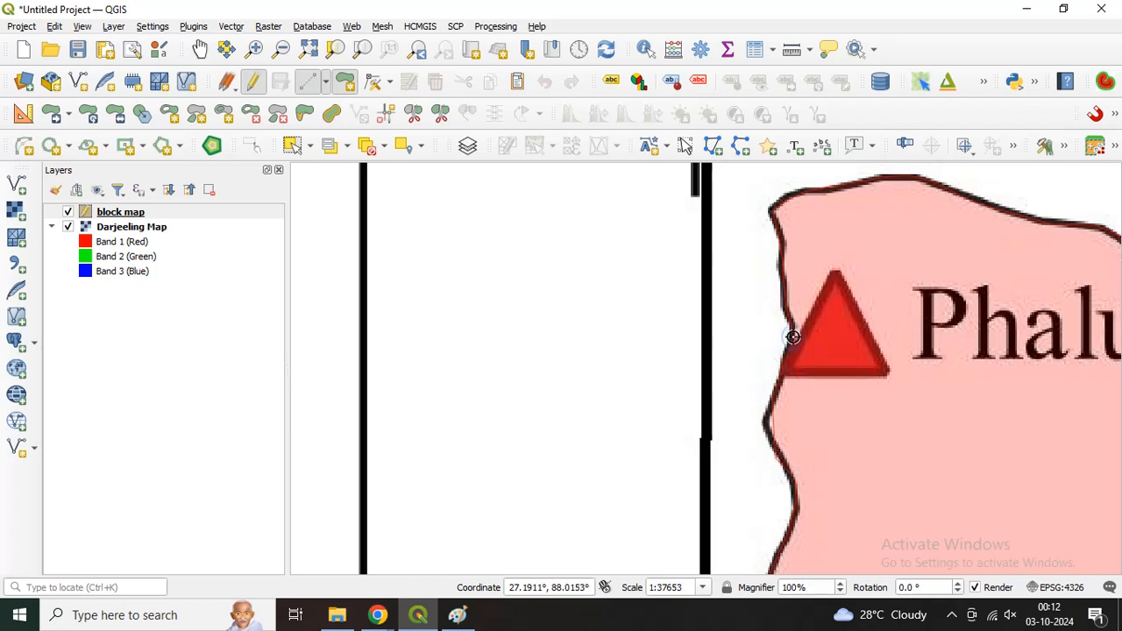
{"action": "right_click", "coordinate": [793, 337]}
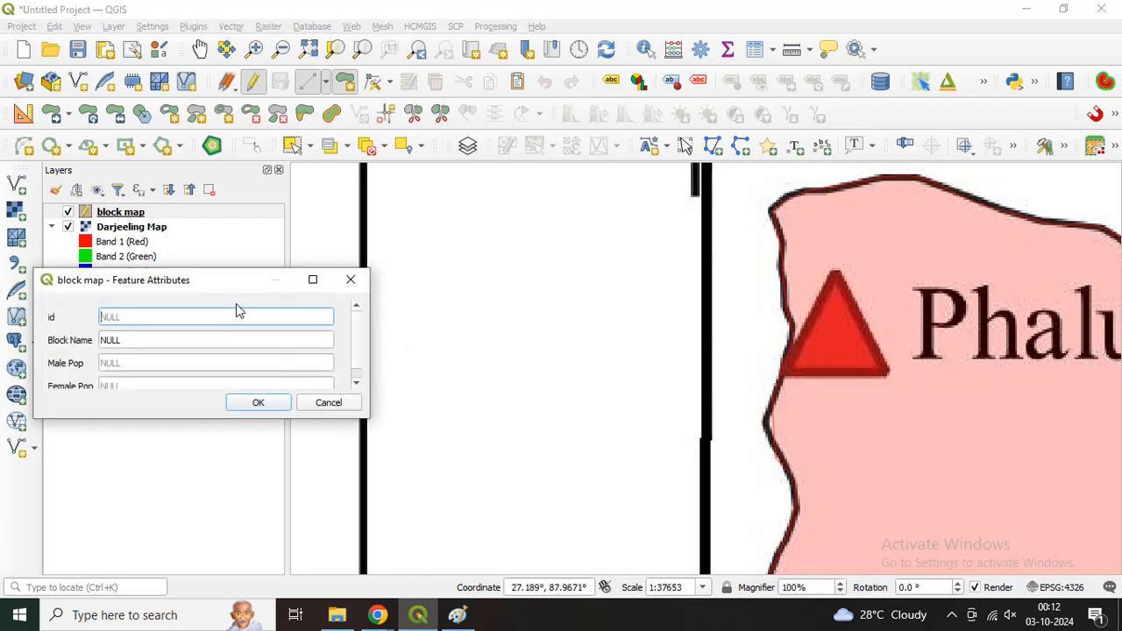
Step: Save the polygon's attributes with id 1, Block Name Phulbazar, Male Pop 4528 and Female Pop 3256
{"action": "left_click_drag", "start_coordinate": [214, 286], "coordinate": [622, 257]}
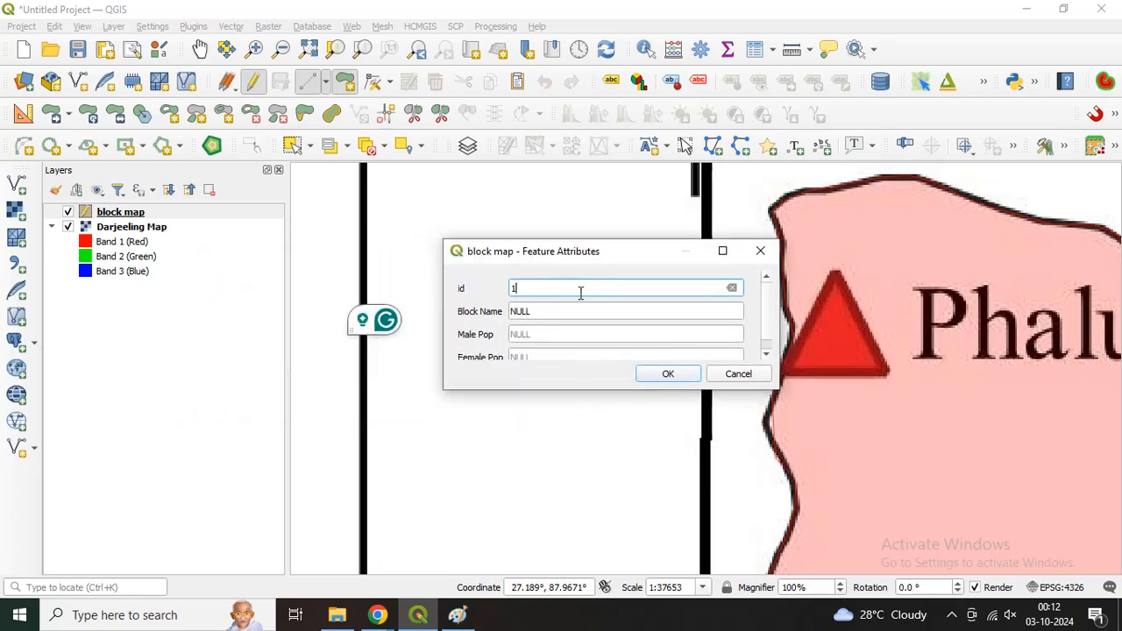
{"action": "key", "text": "Tab"}
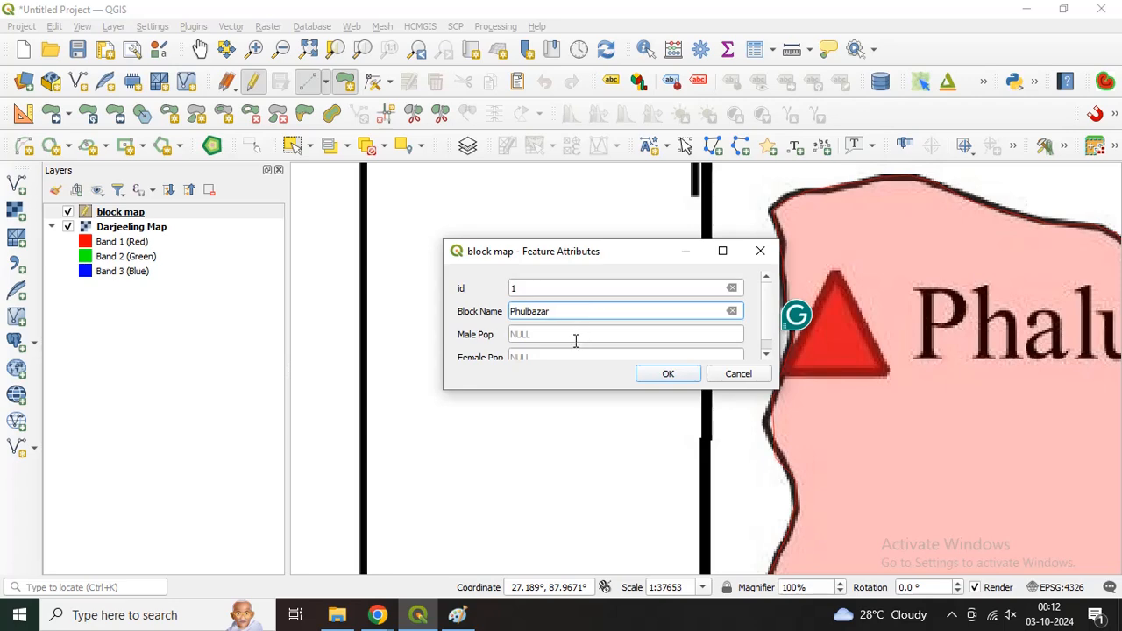
{"action": "left_click", "coordinate": [575, 340]}
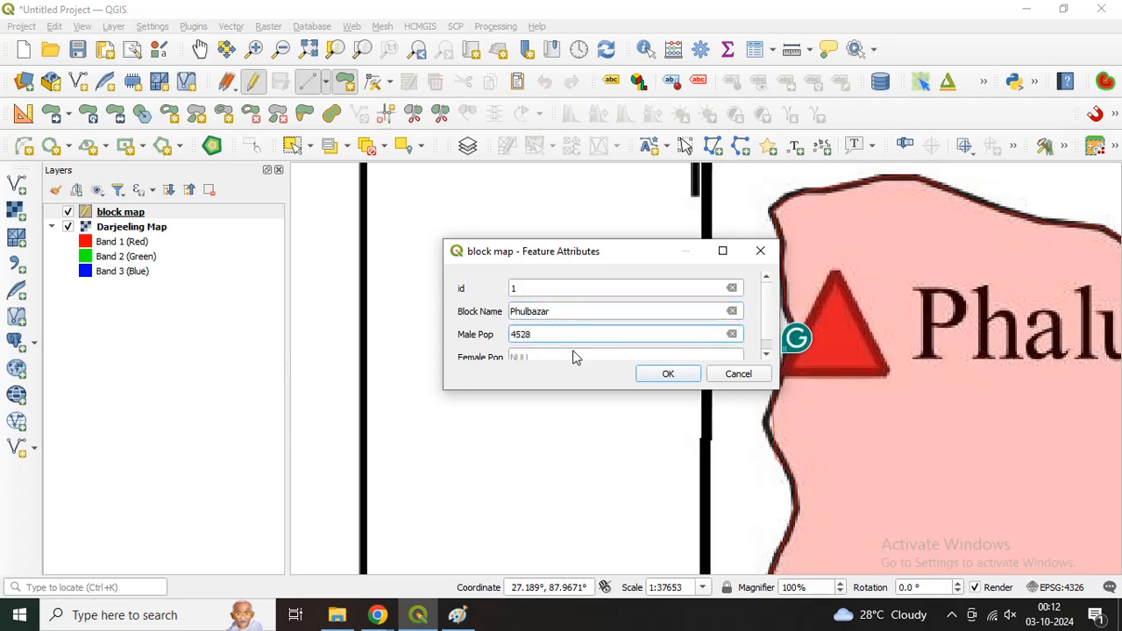
{"action": "left_click", "coordinate": [569, 356]}
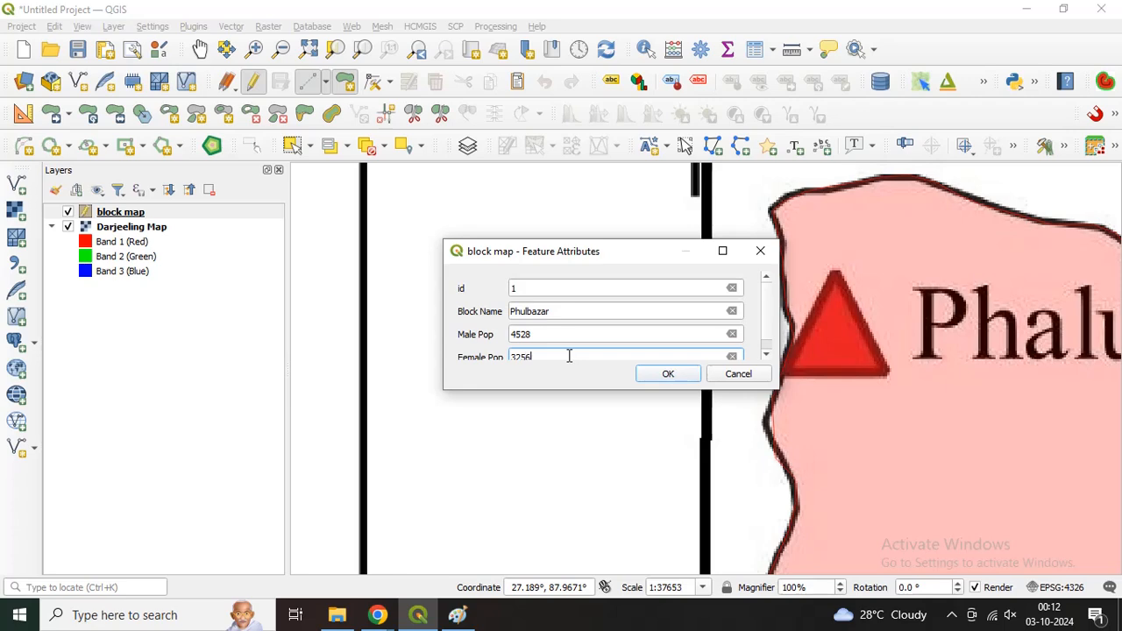
{"action": "left_click", "coordinate": [667, 377]}
Step: Examine the finished Phulbazar polygon against the neighbouring blocks that are still undigitized on the map
{"action": "scroll", "coordinate": [833, 378], "scroll_direction": "down", "scroll_amount": 2}
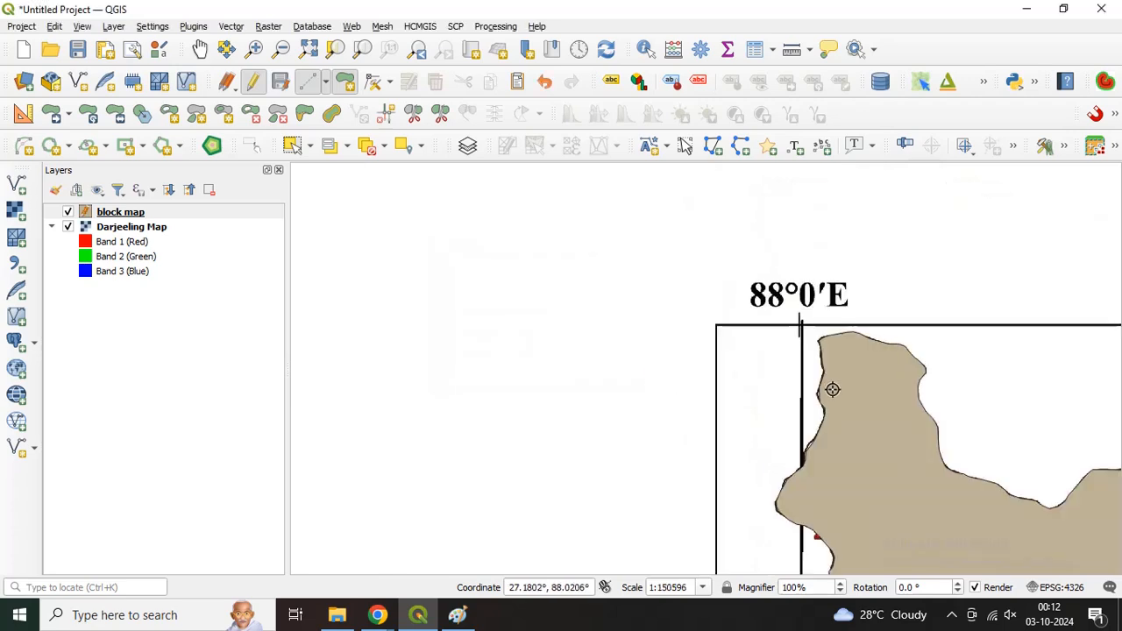
{"action": "scroll", "coordinate": [834, 390], "scroll_direction": "down", "scroll_amount": 1}
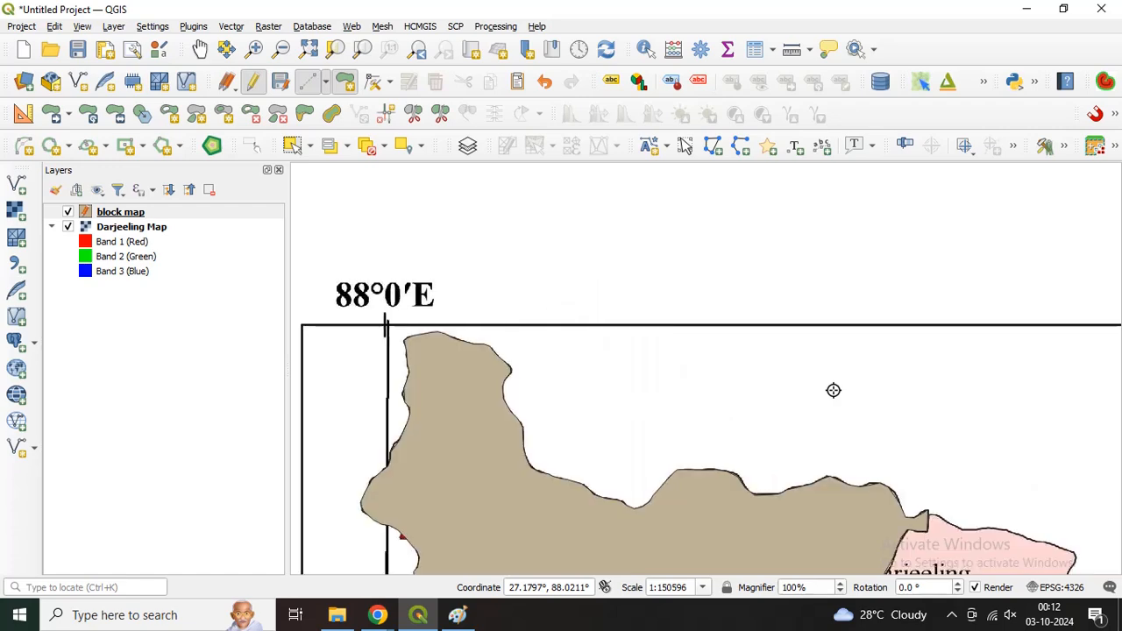
{"action": "key", "text": "Right"}
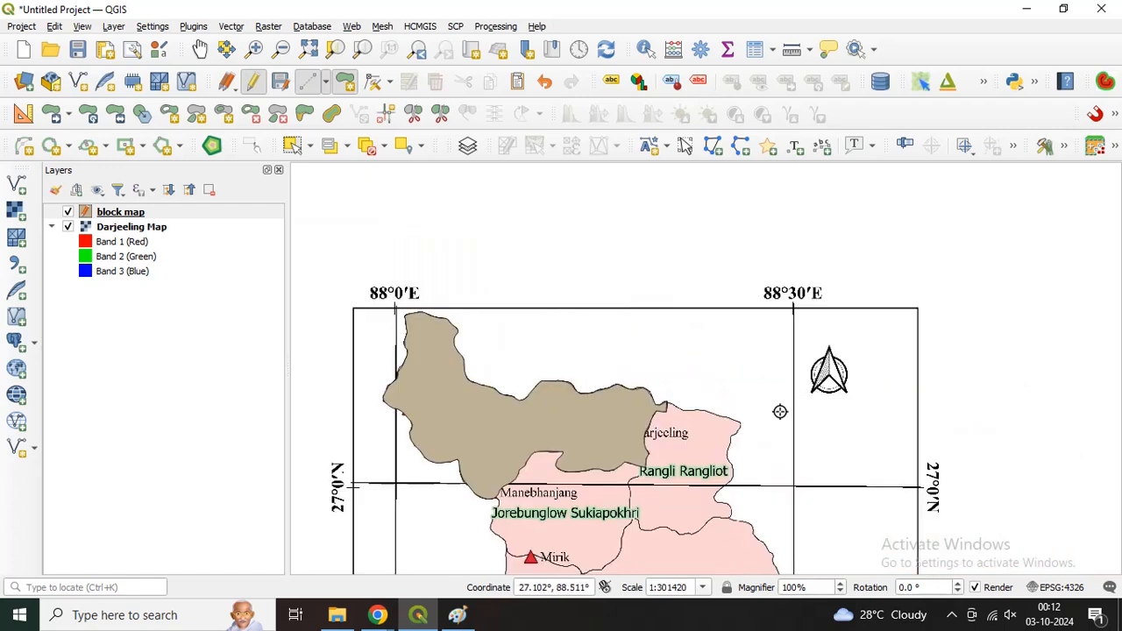
{"action": "key", "text": "Up"}
{"action": "key", "text": "Down"}
{"action": "key", "text": "Down"}
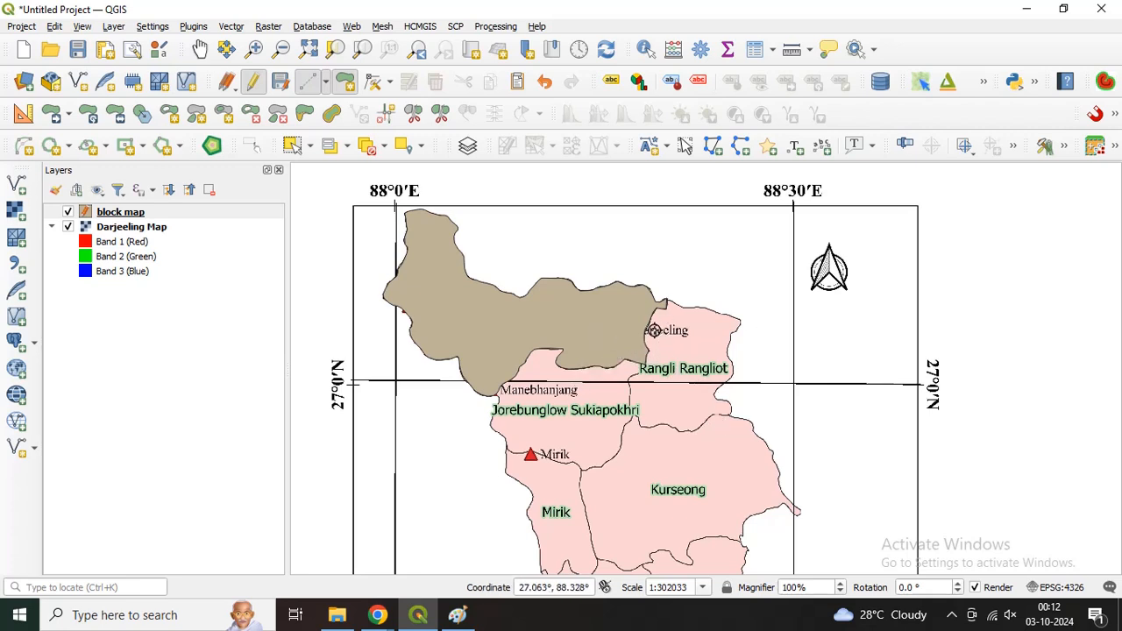
{"action": "scroll", "coordinate": [654, 330], "scroll_direction": "up", "scroll_amount": 1}
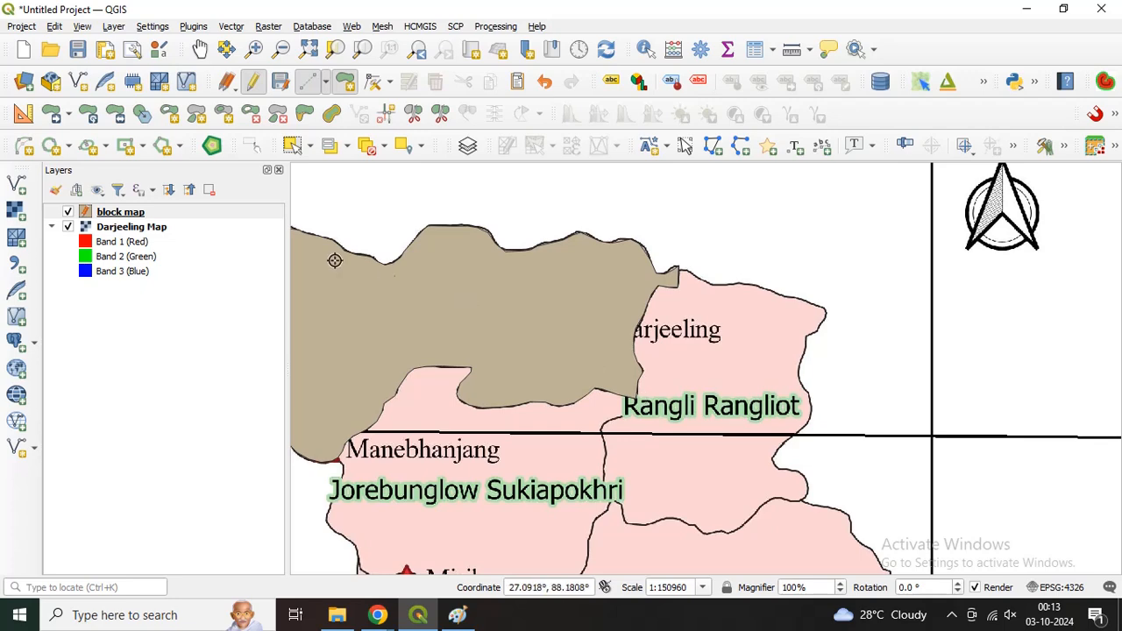
Step: Enable snapping in the project snapping settings and switch its mode to Advanced Configuration
{"action": "left_click", "coordinate": [21, 29]}
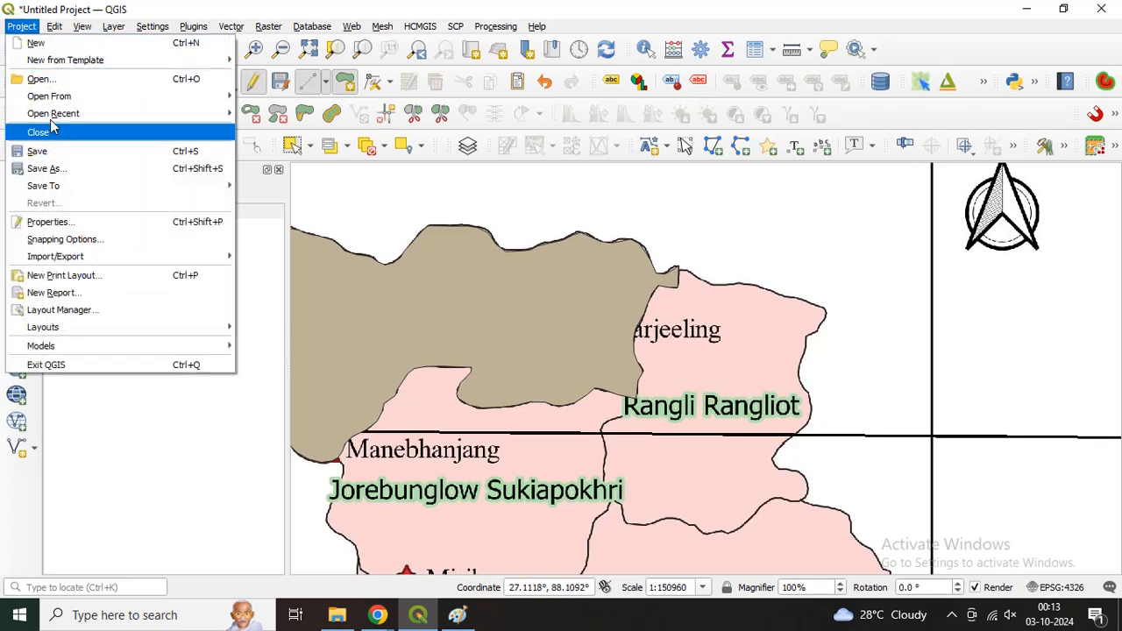
{"action": "left_click", "coordinate": [77, 241]}
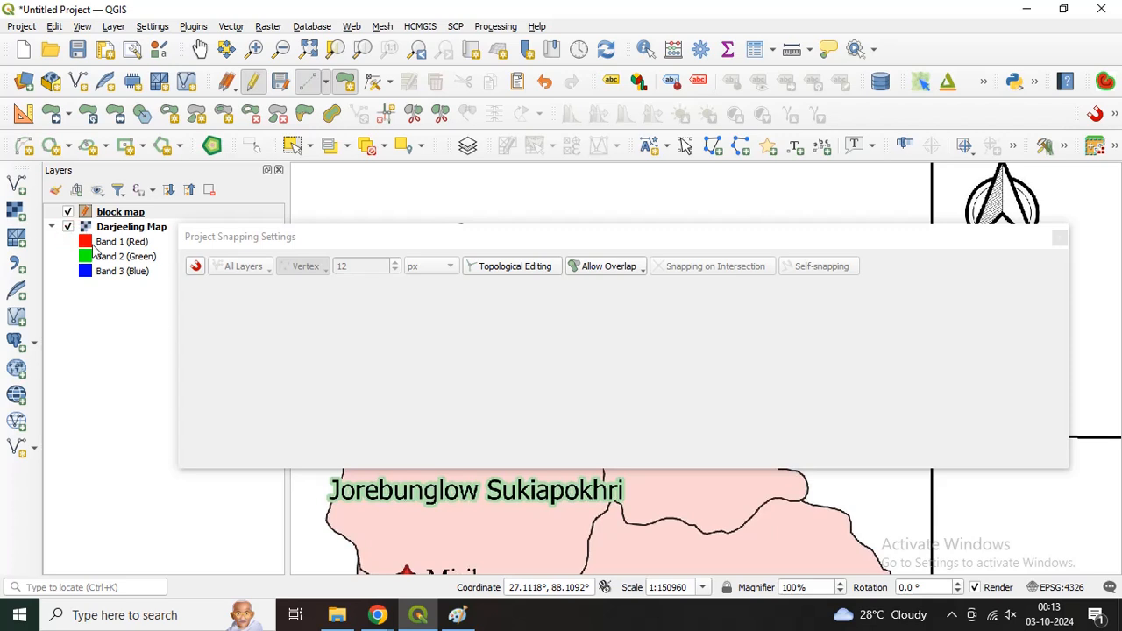
{"action": "left_click", "coordinate": [194, 267]}
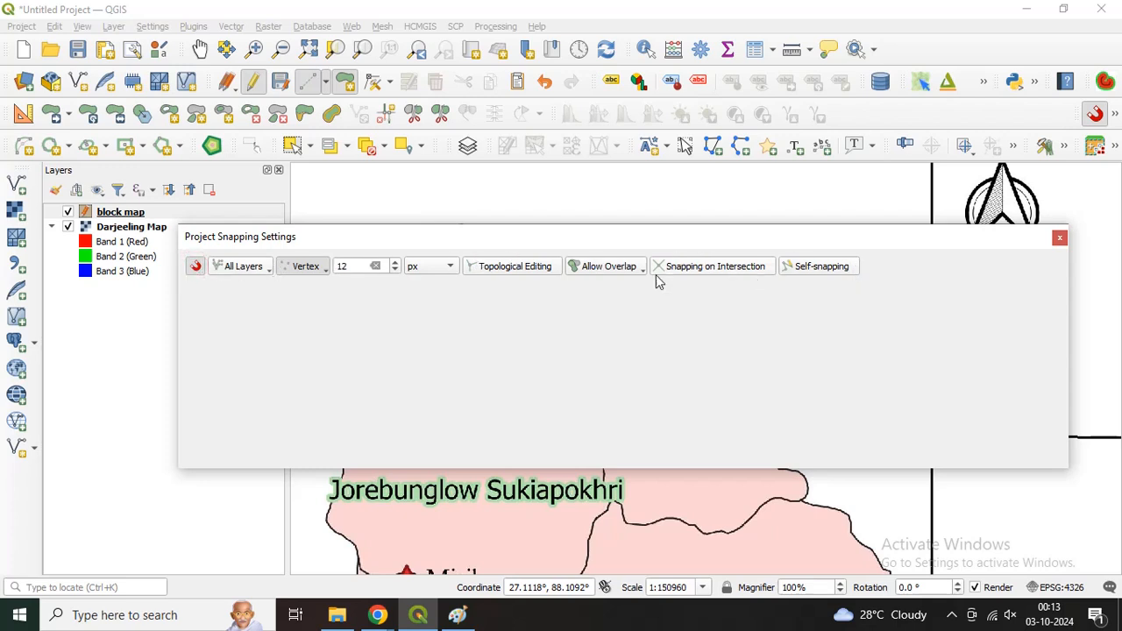
{"action": "left_click", "coordinate": [227, 269]}
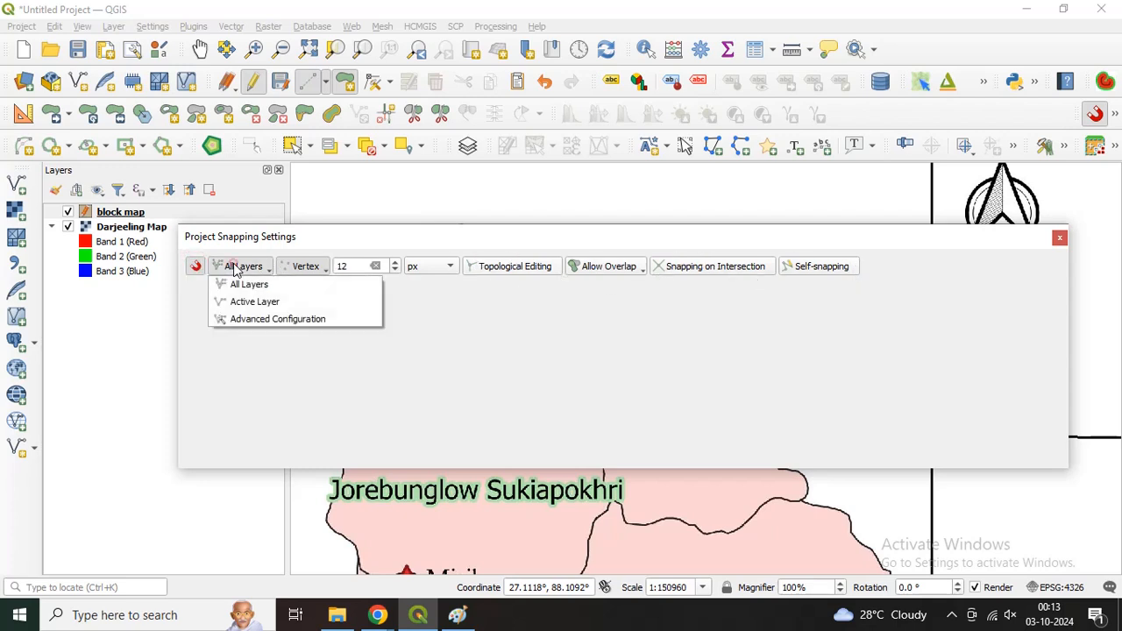
{"action": "left_click", "coordinate": [240, 321]}
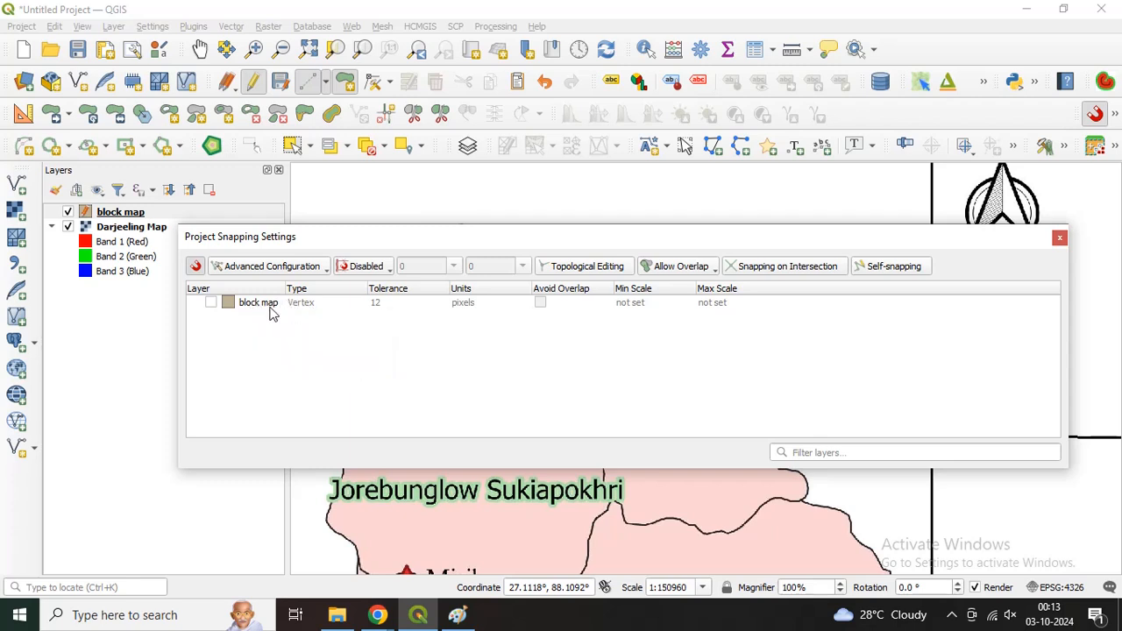
Step: Activate snapping for the block map layer with Vertex and Segment types and its Avoid Overlap option
{"action": "left_click", "coordinate": [212, 304]}
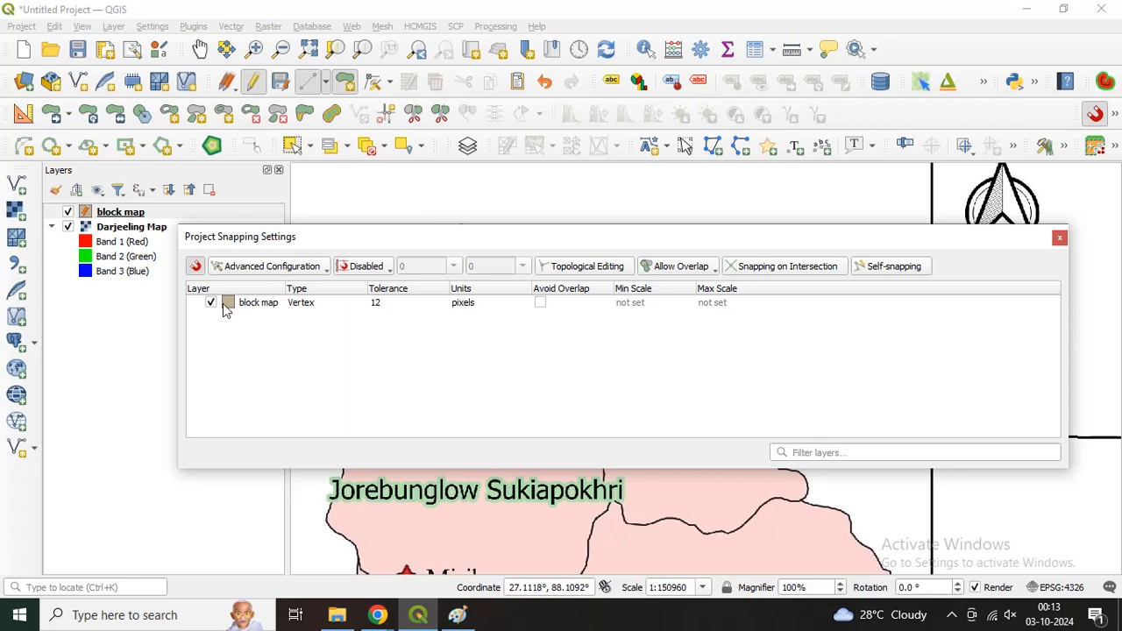
{"action": "left_click", "coordinate": [334, 306]}
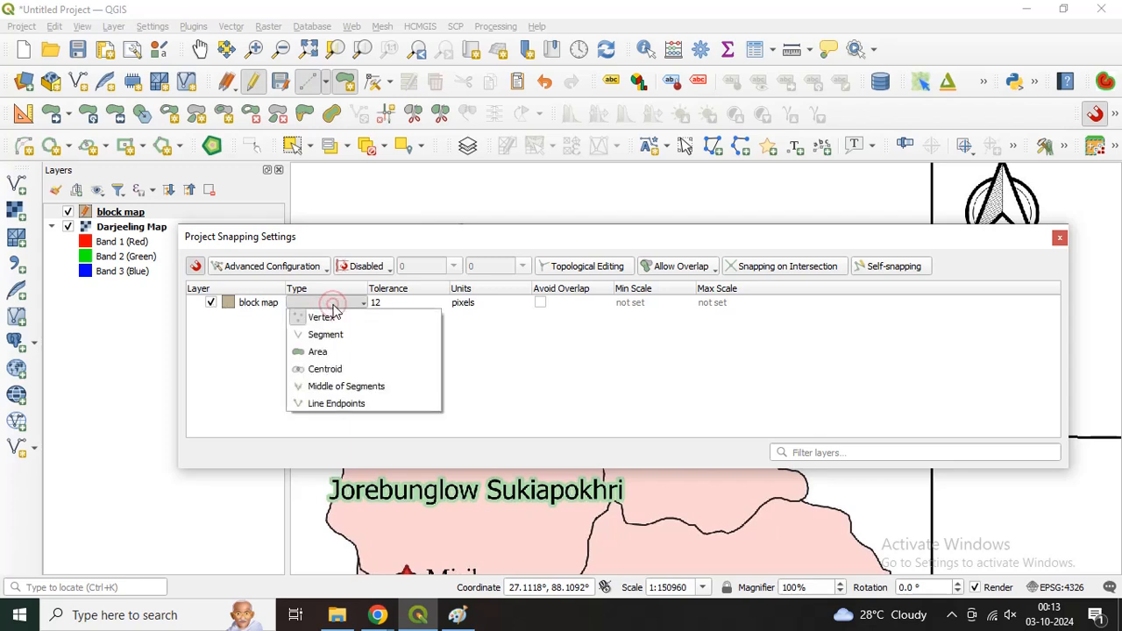
{"action": "left_click", "coordinate": [272, 330]}
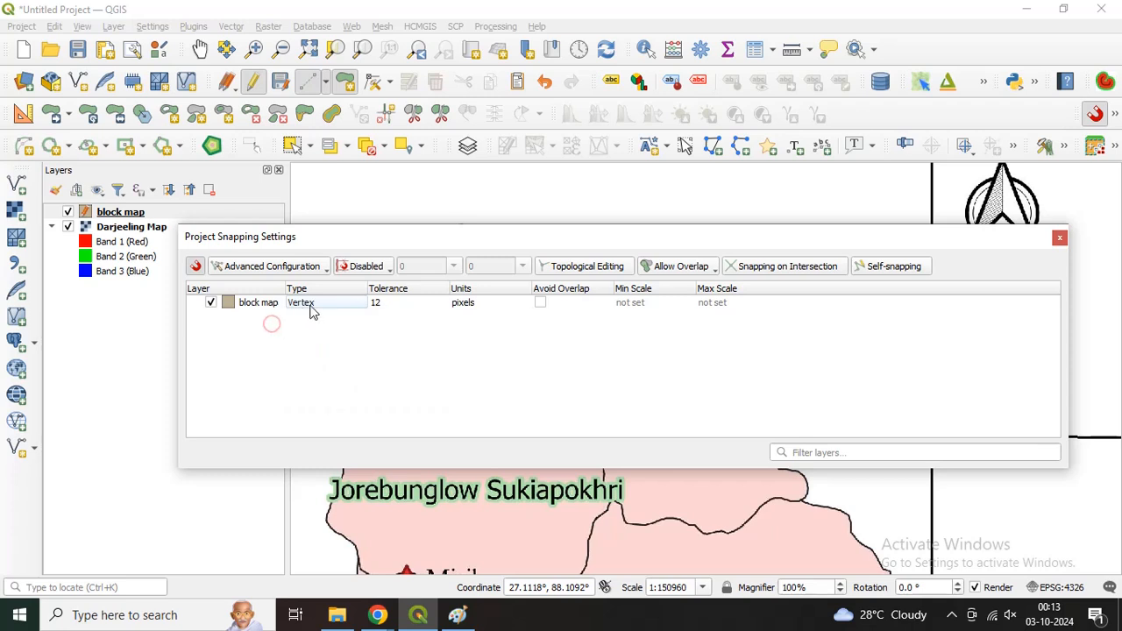
{"action": "left_click", "coordinate": [327, 307]}
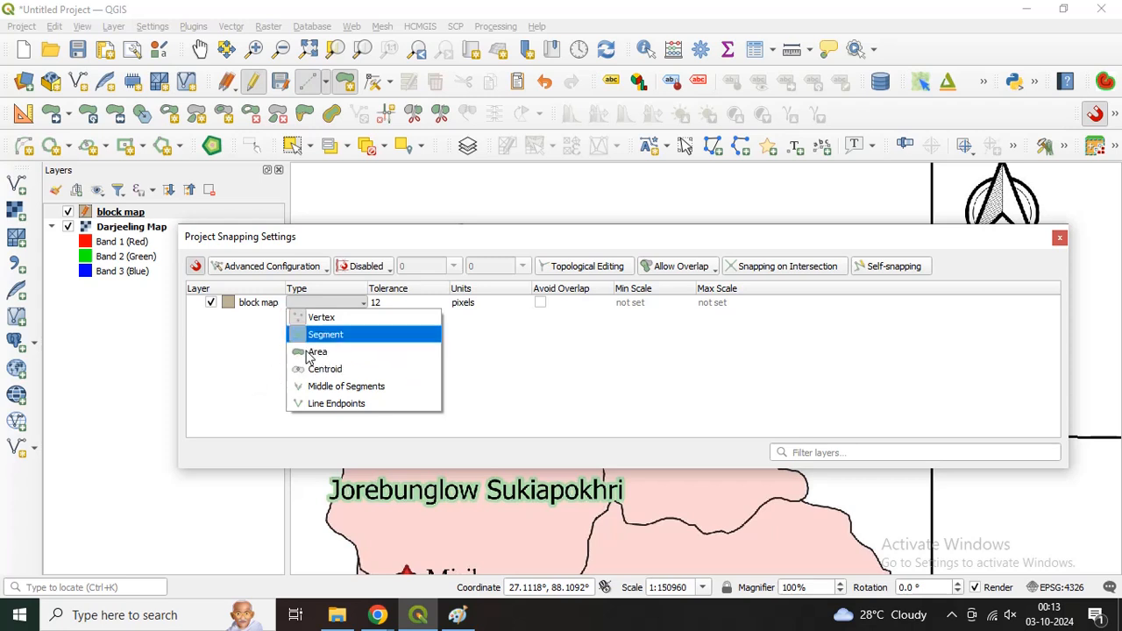
{"action": "left_click", "coordinate": [231, 366]}
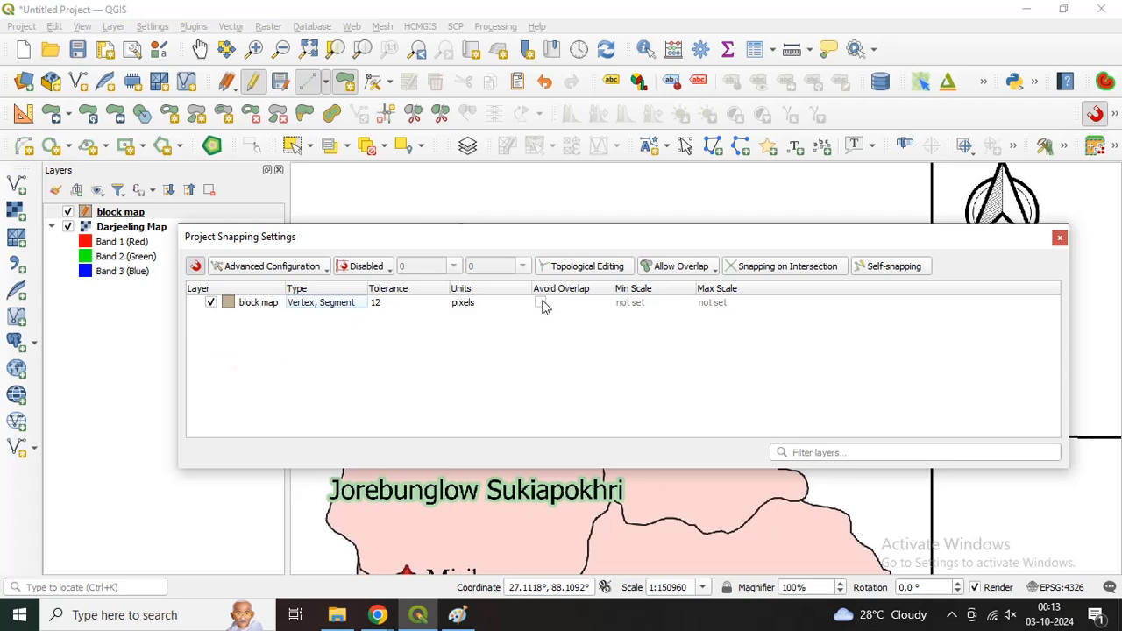
Step: Enable Topological Editing and set the overlap mode to Avoid Overlap on Active Layer
{"action": "left_click", "coordinate": [593, 268]}
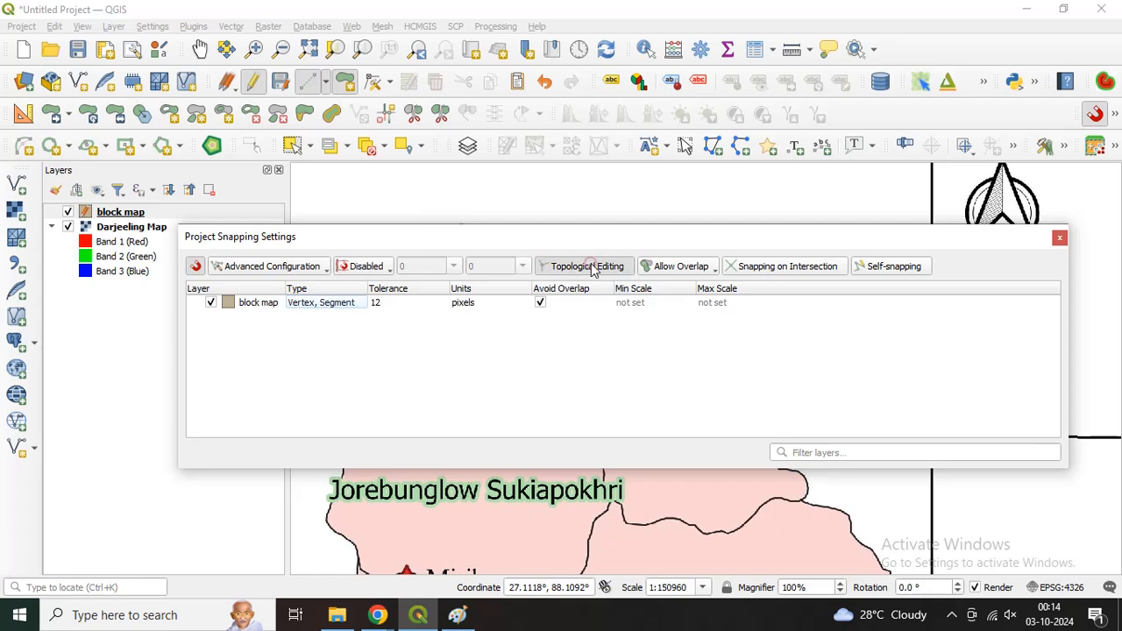
{"action": "left_click", "coordinate": [686, 271]}
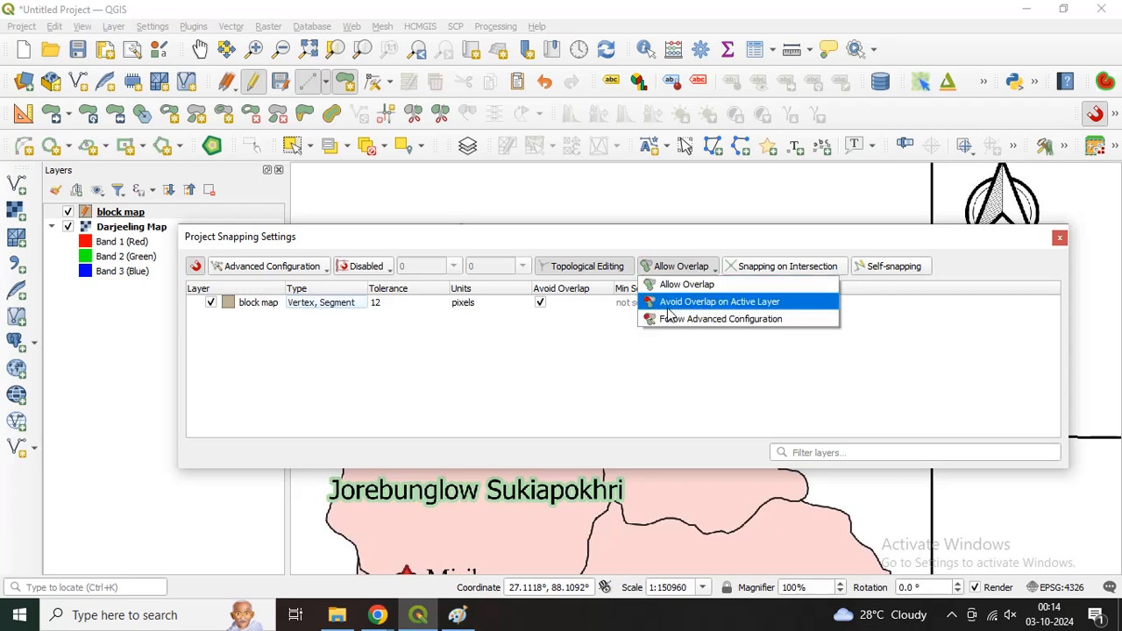
{"action": "left_click", "coordinate": [726, 307]}
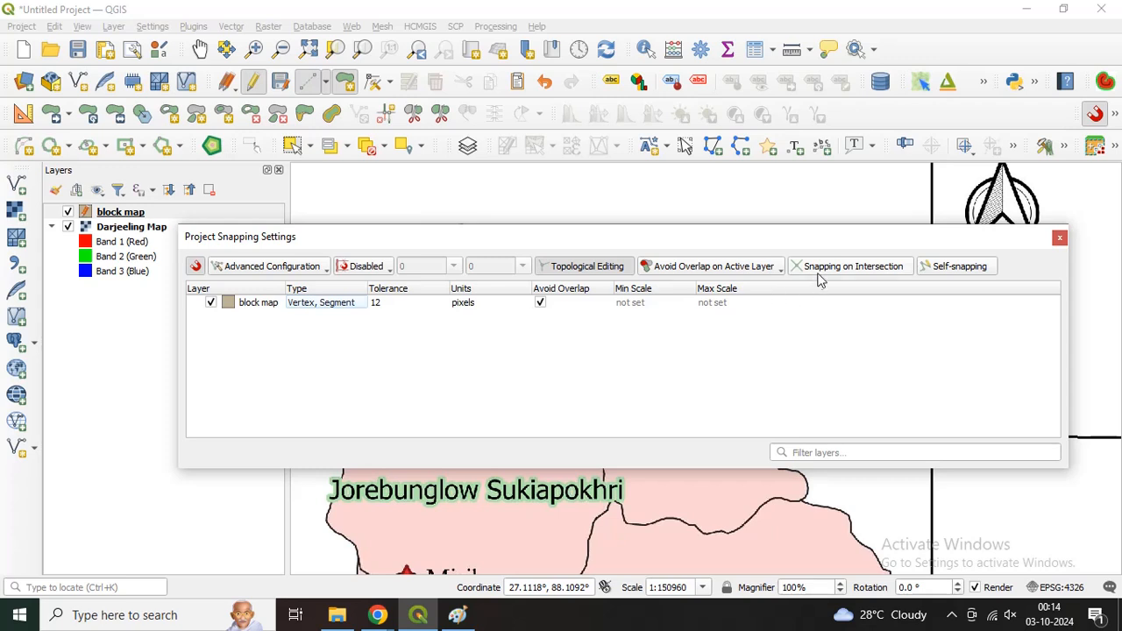
Step: Enable Snapping on Intersection, turn off snapping for the block map layer, and close the project snapping settings
{"action": "left_click", "coordinate": [874, 266]}
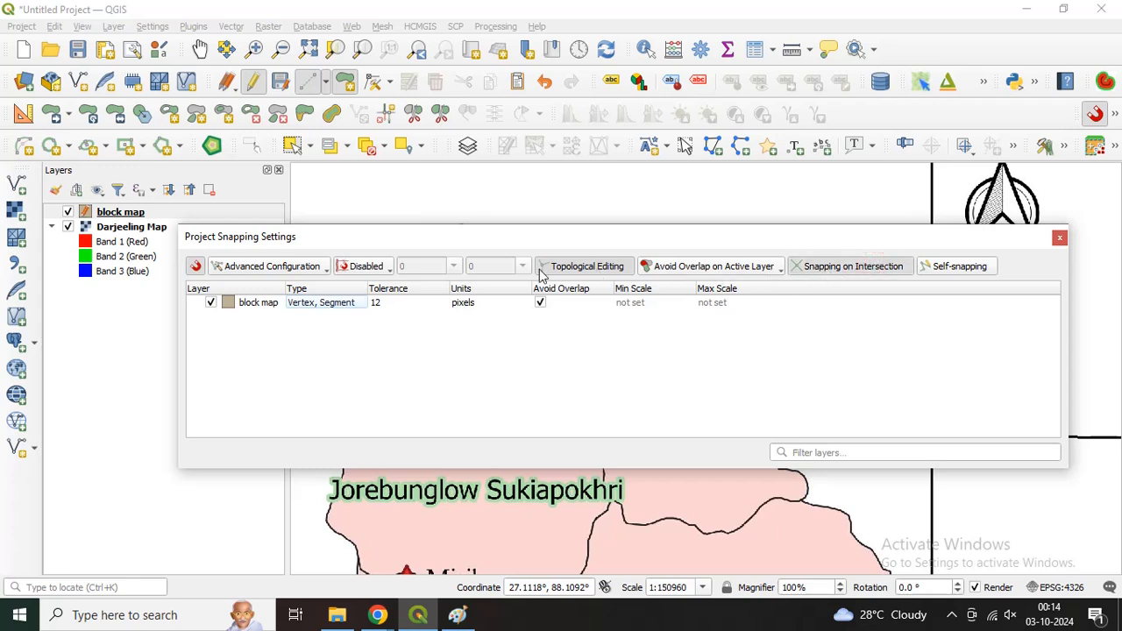
{"action": "left_click", "coordinate": [210, 303]}
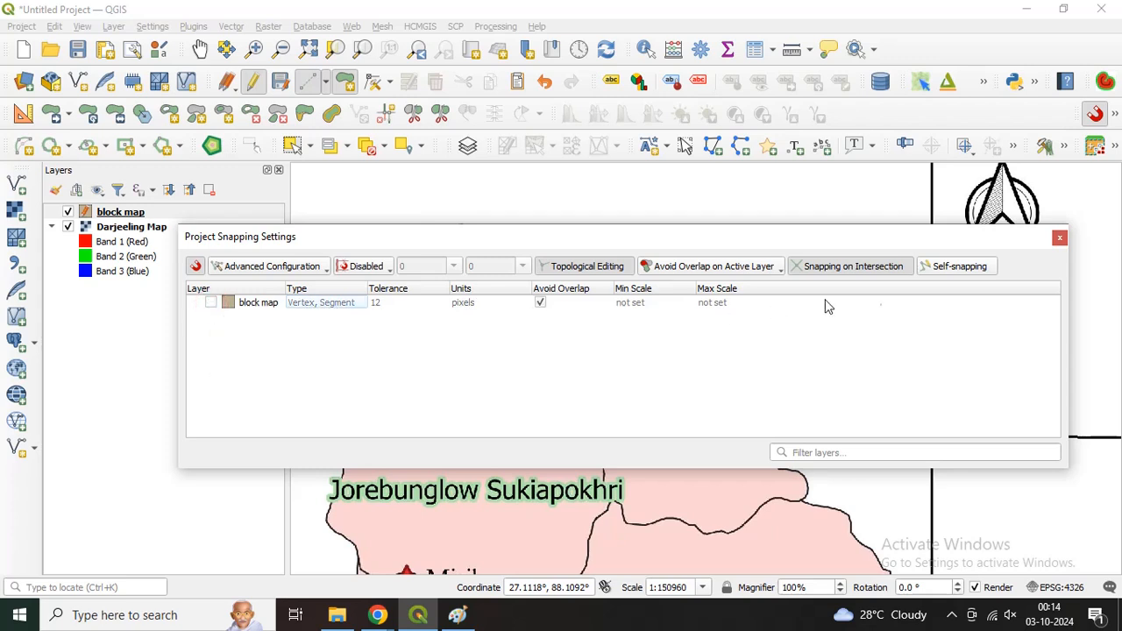
{"action": "left_click", "coordinate": [1060, 239]}
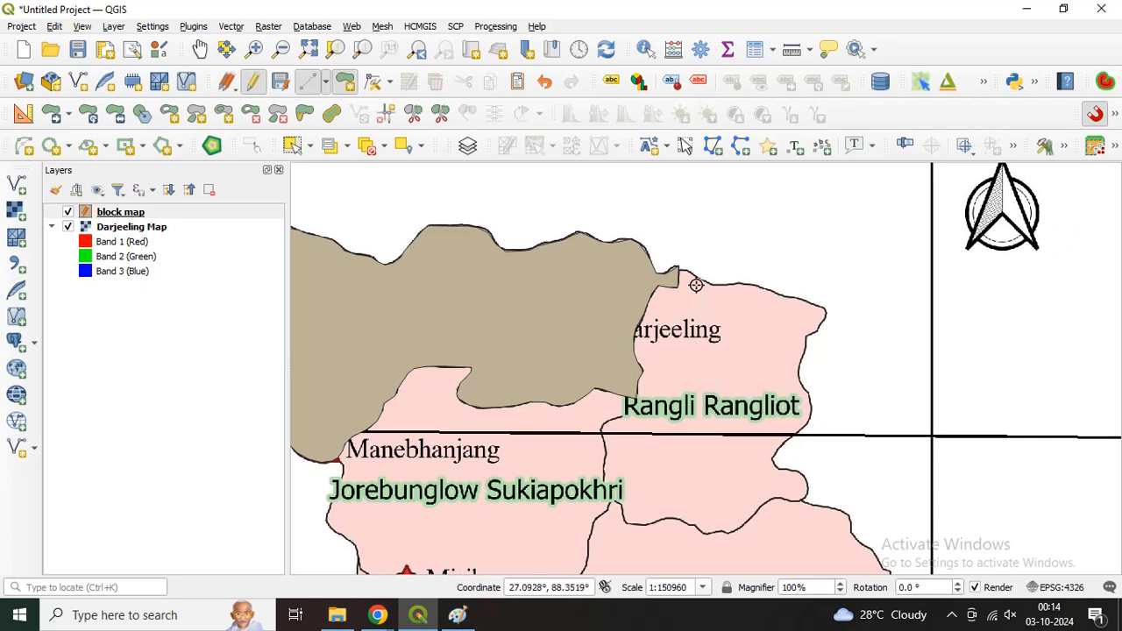
Step: Start the Rangli Rangliot polygon at Phulbazar's northeastern tip and trace its northern and eastern boundary down to the Kurseong junction
{"action": "scroll", "coordinate": [694, 272], "scroll_direction": "up", "scroll_amount": 1}
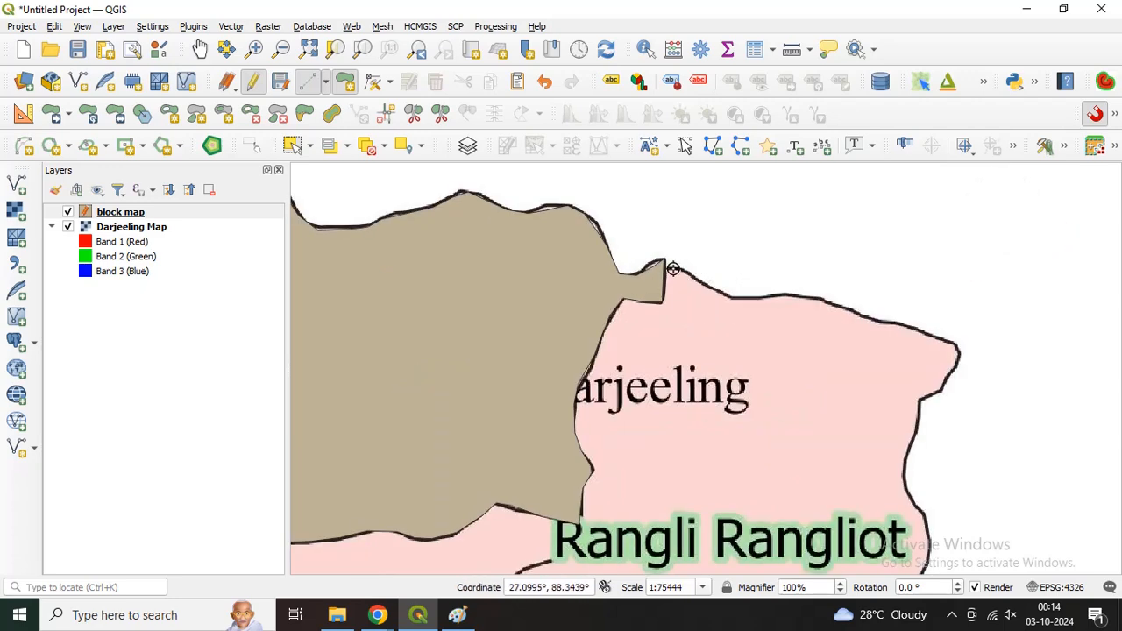
{"action": "scroll", "coordinate": [673, 269], "scroll_direction": "down", "scroll_amount": 1}
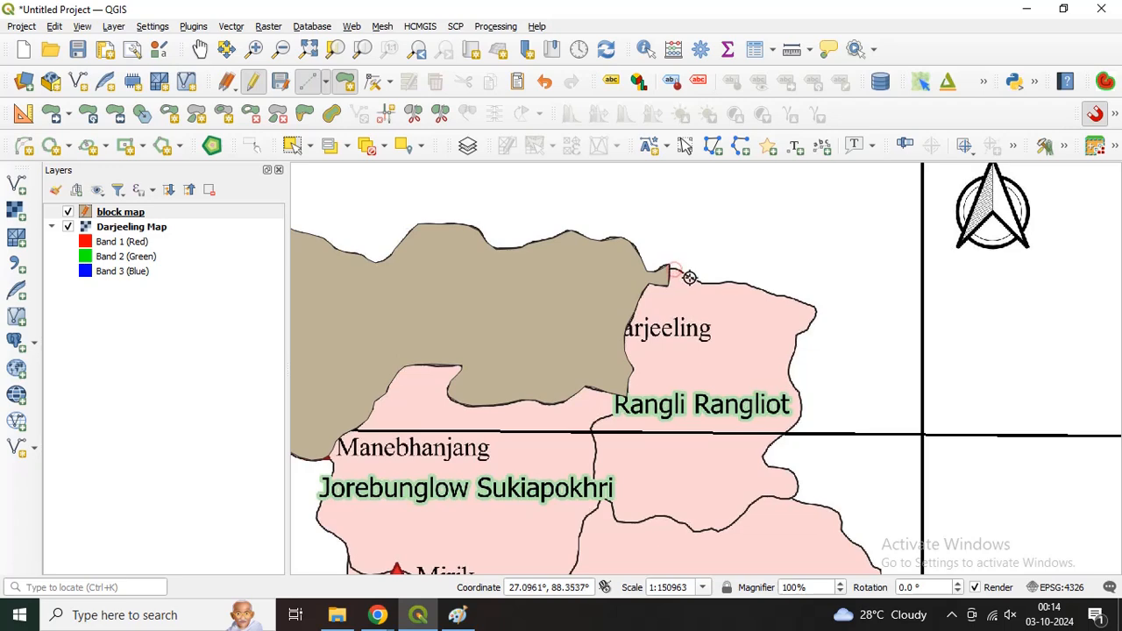
{"action": "left_click", "coordinate": [689, 278]}
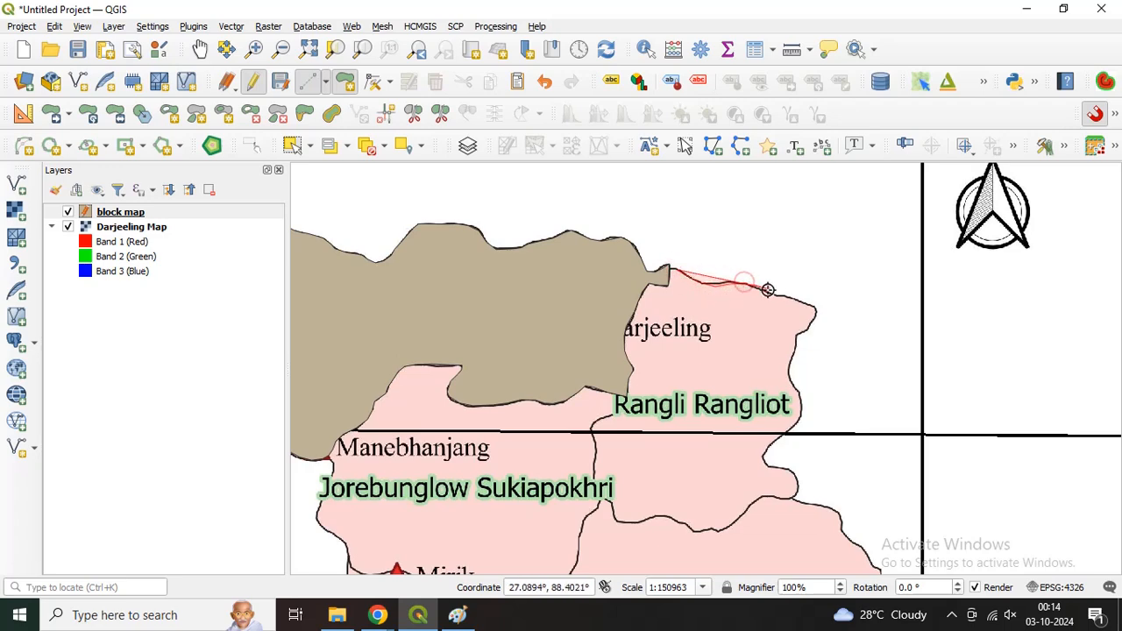
{"action": "scroll", "coordinate": [777, 292], "scroll_direction": "up", "scroll_amount": 1}
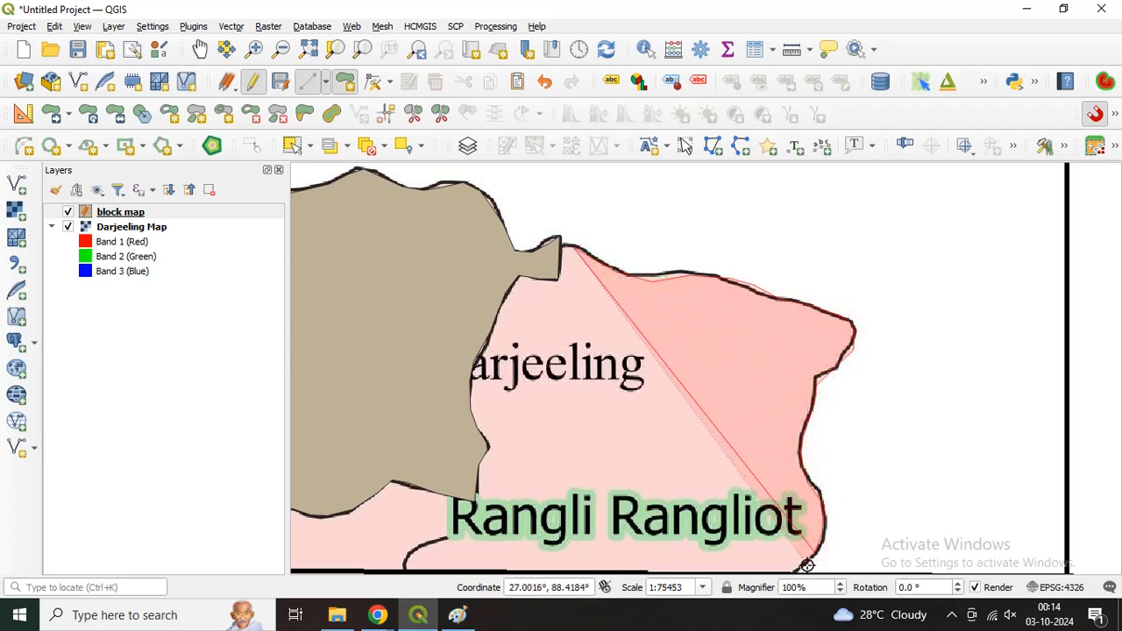
{"action": "key", "text": "Down"}
{"action": "key", "text": "Down"}
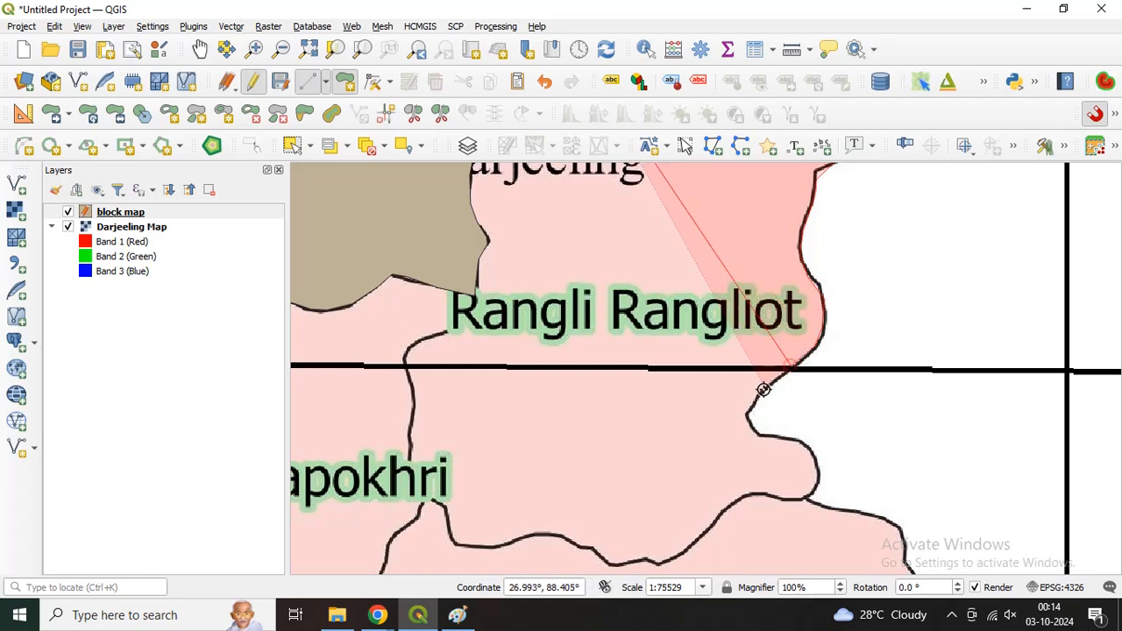
{"action": "left_click", "coordinate": [764, 391]}
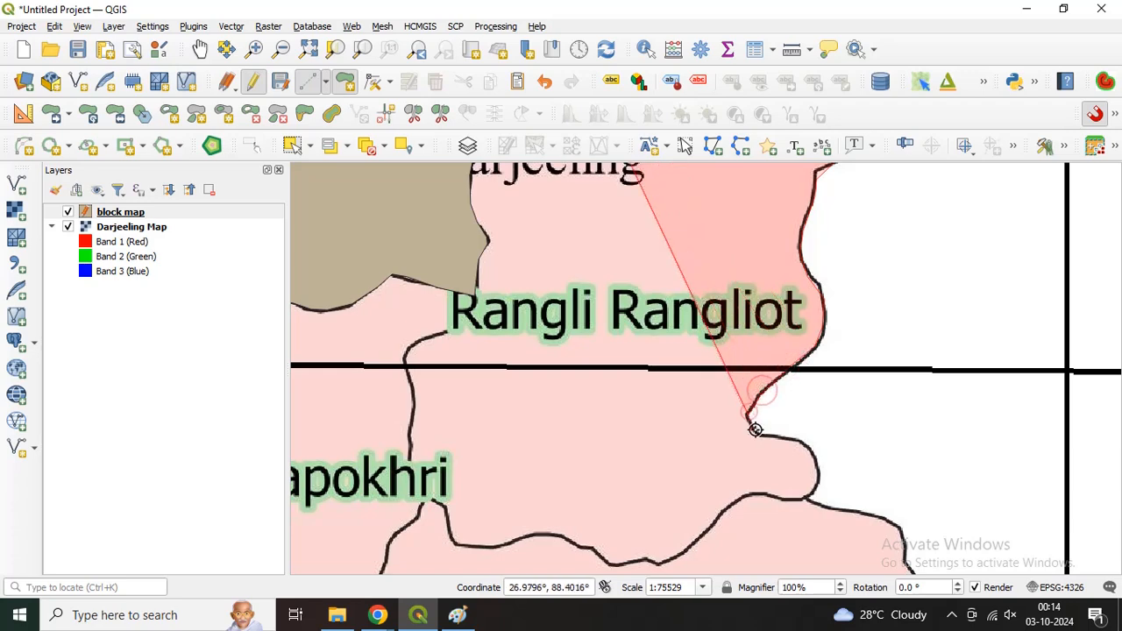
{"action": "left_click", "coordinate": [813, 457]}
{"action": "left_click", "coordinate": [814, 489]}
{"action": "left_click", "coordinate": [806, 499]}
Step: Trace Rangli Rangliot's southern boundary westward along Kurseong to the Jorebunglow Sukiapokhri junction
{"action": "left_click", "coordinate": [781, 498]}
{"action": "left_click", "coordinate": [751, 499]}
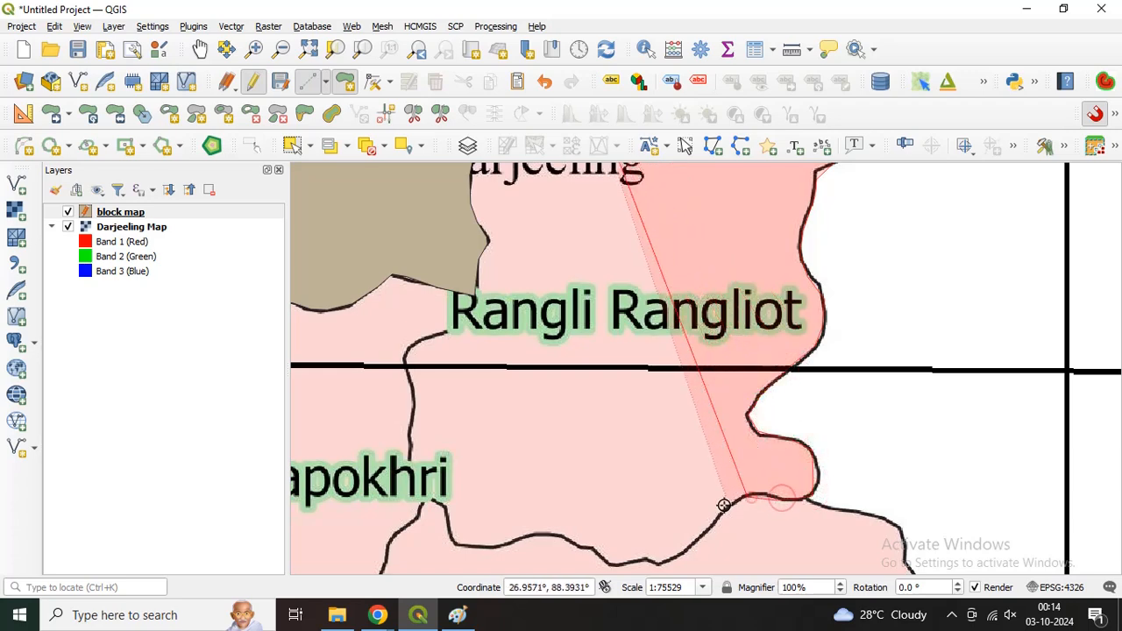
{"action": "left_click", "coordinate": [723, 507]}
{"action": "left_click", "coordinate": [703, 532]}
{"action": "left_click", "coordinate": [684, 552]}
{"action": "left_click", "coordinate": [657, 563]}
{"action": "left_click", "coordinate": [635, 563]}
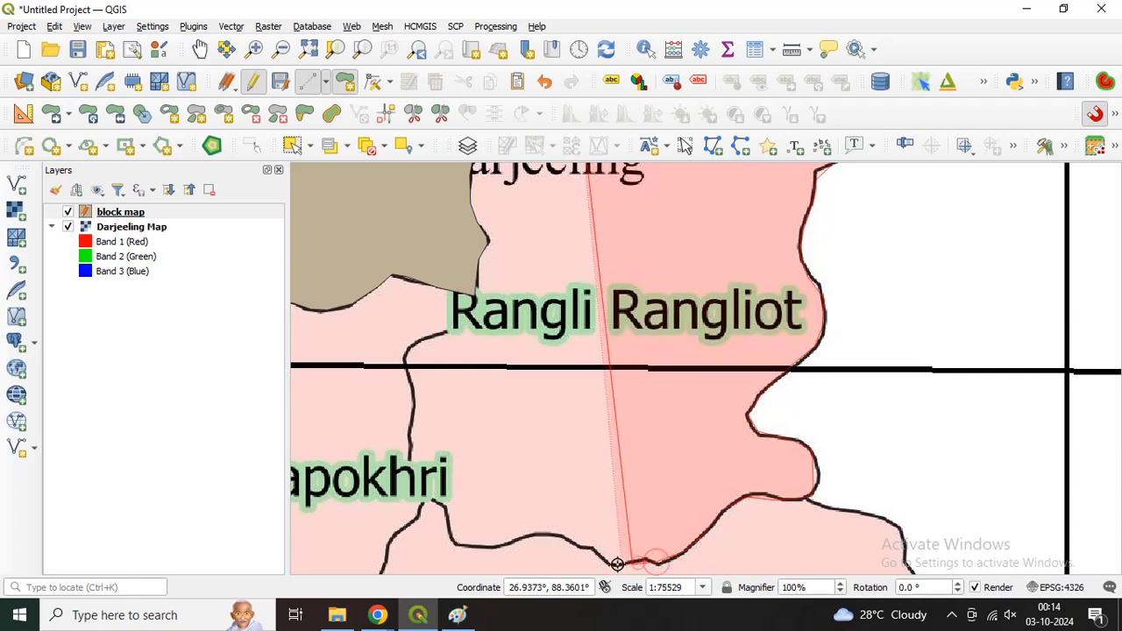
{"action": "left_click", "coordinate": [616, 565]}
{"action": "left_click", "coordinate": [595, 552]}
{"action": "left_click", "coordinate": [579, 547]}
{"action": "left_click", "coordinate": [560, 537]}
{"action": "left_click", "coordinate": [535, 535]}
{"action": "left_click", "coordinate": [487, 543]}
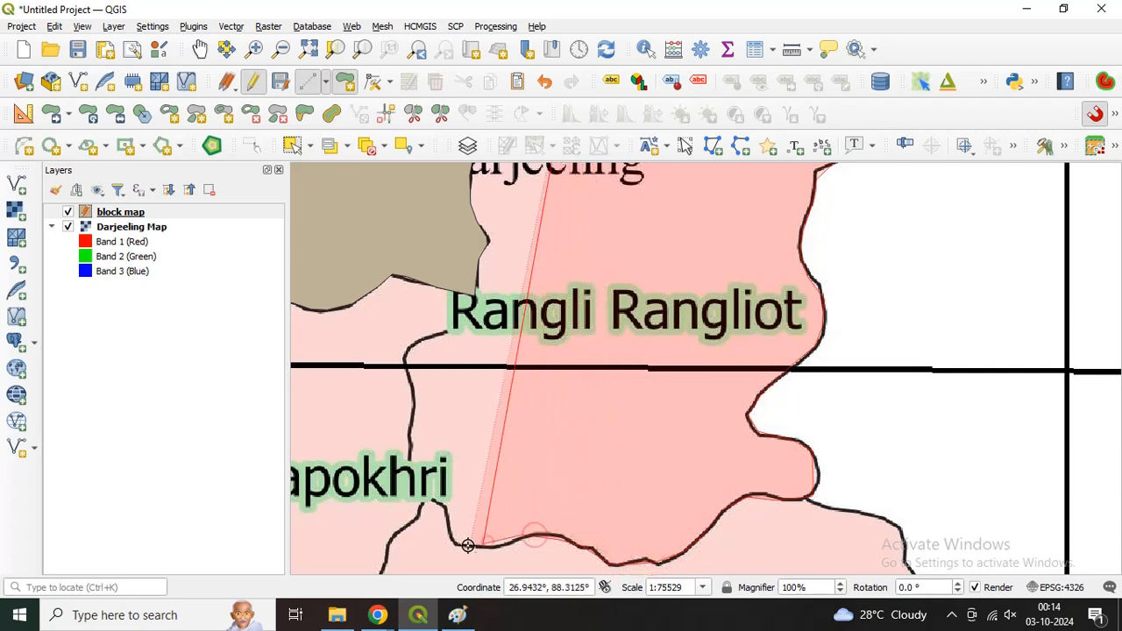
{"action": "left_click", "coordinate": [458, 546]}
{"action": "left_click", "coordinate": [447, 523]}
{"action": "left_click", "coordinate": [436, 506]}
Step: Trace Rangli Rangliot's western boundary northward along Jorebunglow Sukiapokhri up to the Phulbazar polygon
{"action": "left_click", "coordinate": [422, 488]}
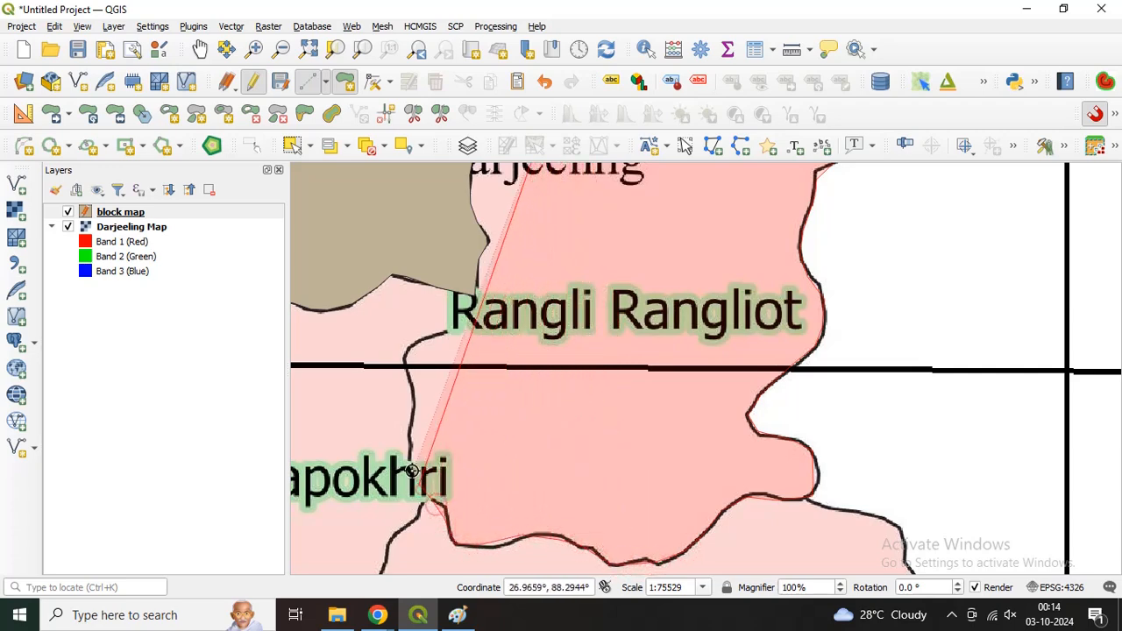
{"action": "left_click", "coordinate": [411, 466]}
{"action": "left_click", "coordinate": [410, 429]}
{"action": "left_click", "coordinate": [408, 384]}
{"action": "left_click", "coordinate": [405, 361]}
{"action": "left_click", "coordinate": [411, 348]}
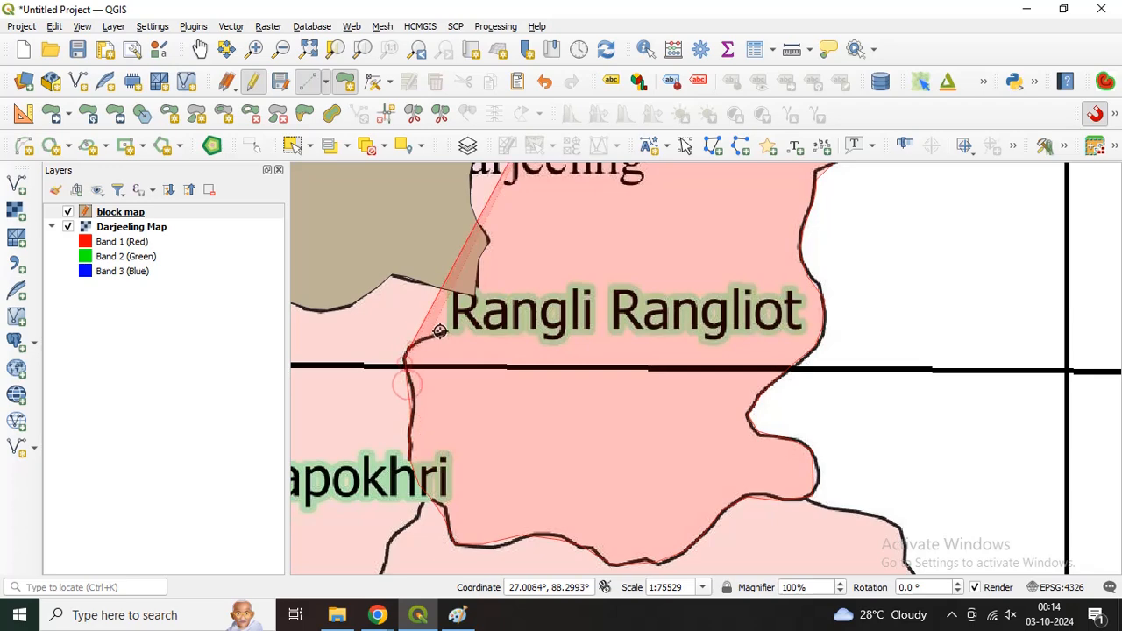
{"action": "key", "text": "Up"}
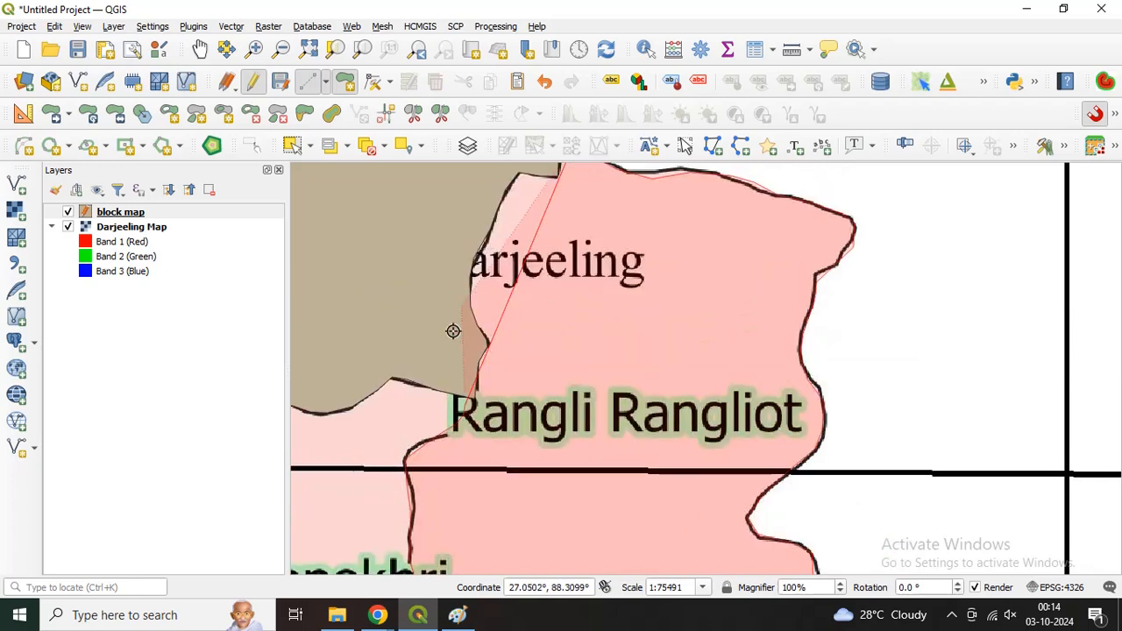
{"action": "key", "text": "Up"}
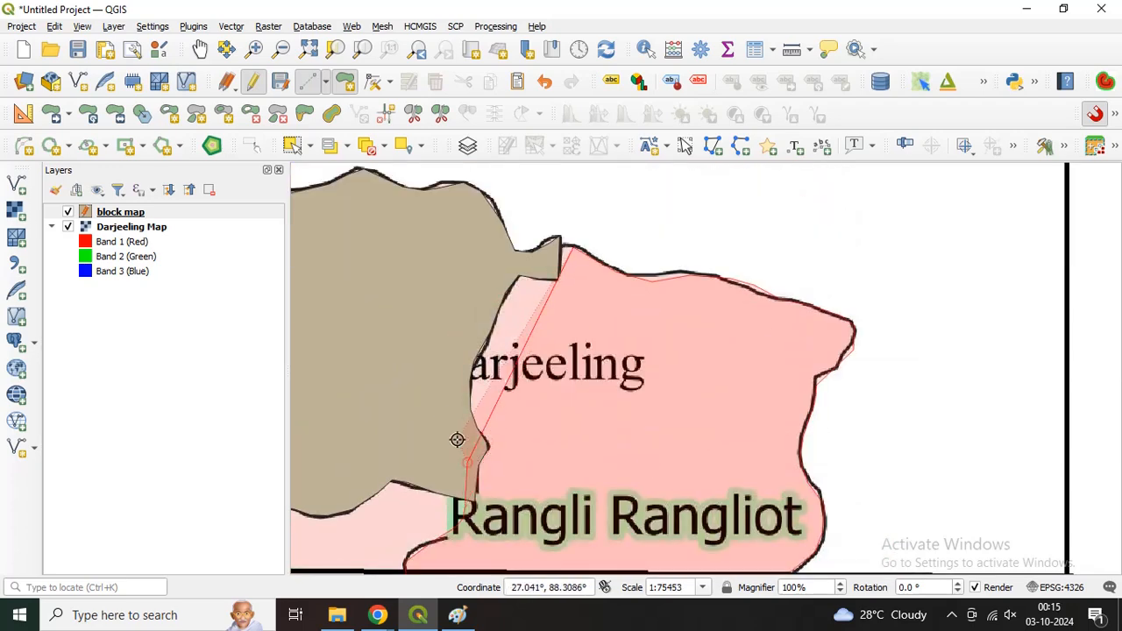
Step: Run the remaining Rangli Rangliot edge roughly inside the Phulbazar polygon, overlapping it up to the starting corner, and finish the polygon
{"action": "left_click", "coordinate": [458, 436]}
{"action": "left_click", "coordinate": [456, 404]}
{"action": "left_click", "coordinate": [453, 374]}
{"action": "left_click", "coordinate": [459, 341]}
{"action": "left_click", "coordinate": [476, 299]}
{"action": "left_click", "coordinate": [495, 277]}
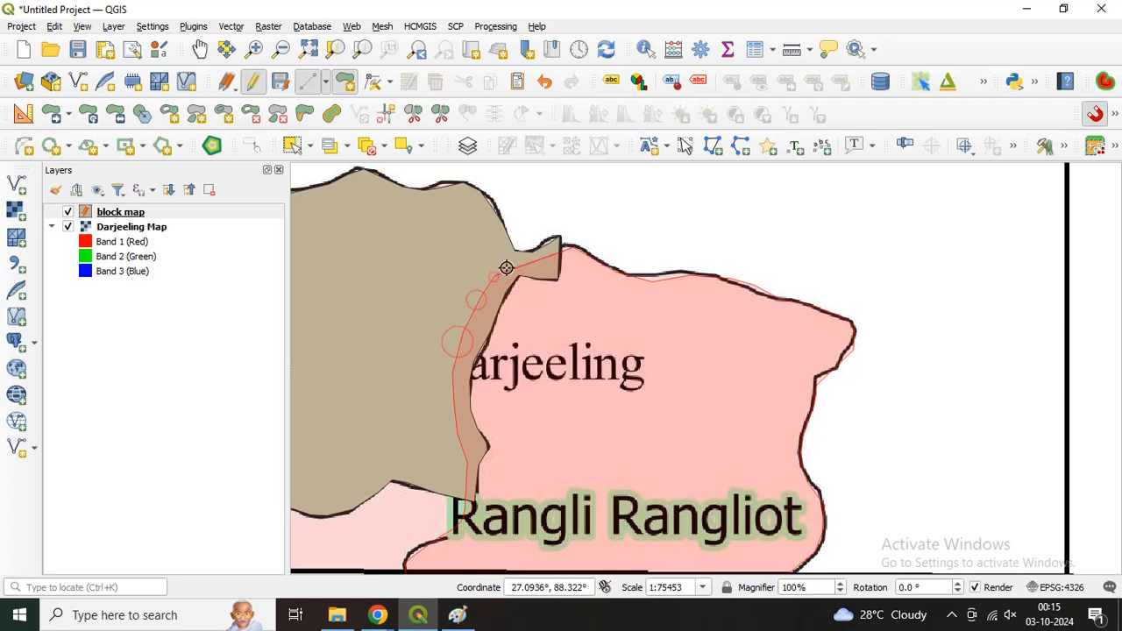
{"action": "left_click", "coordinate": [543, 257]}
{"action": "left_click", "coordinate": [552, 244]}
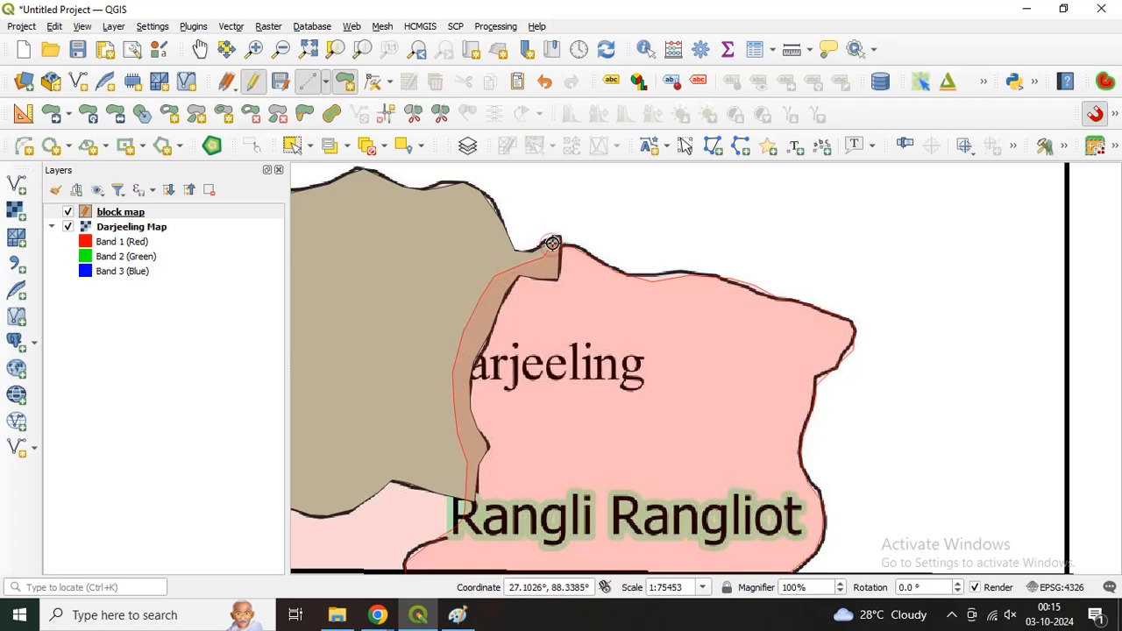
{"action": "right_click", "coordinate": [553, 243]}
Step: Save the new block's attributes with id 2, Block Name Rangli, Male Pop 5628 and Female Pop 4558
{"action": "left_click_drag", "start_coordinate": [547, 248], "coordinate": [376, 85]}
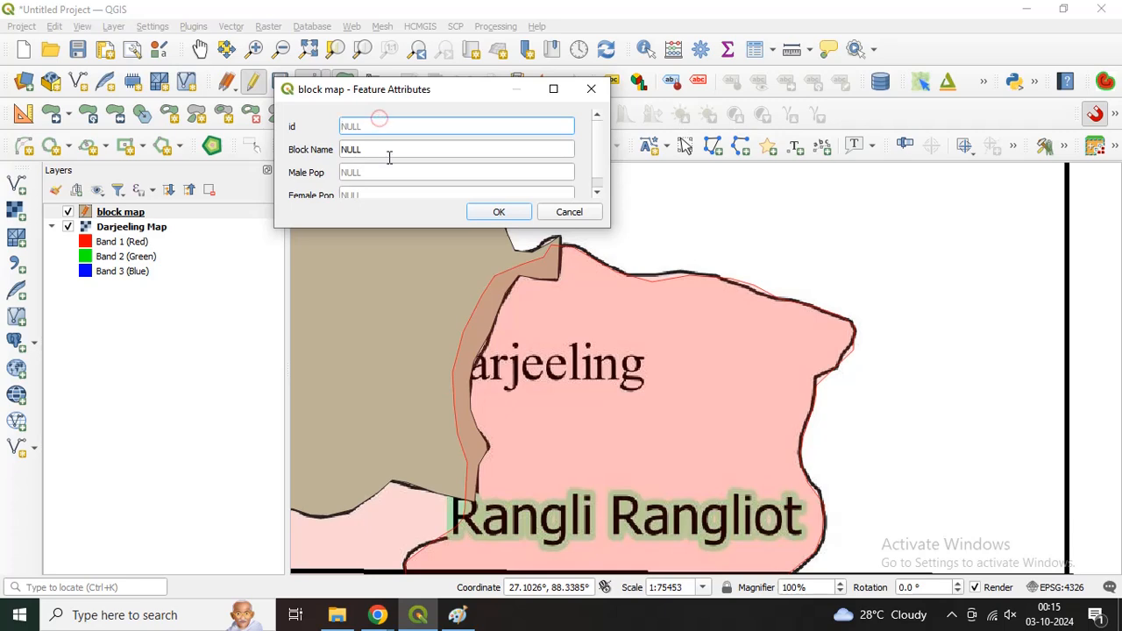
{"action": "key", "text": "Tab"}
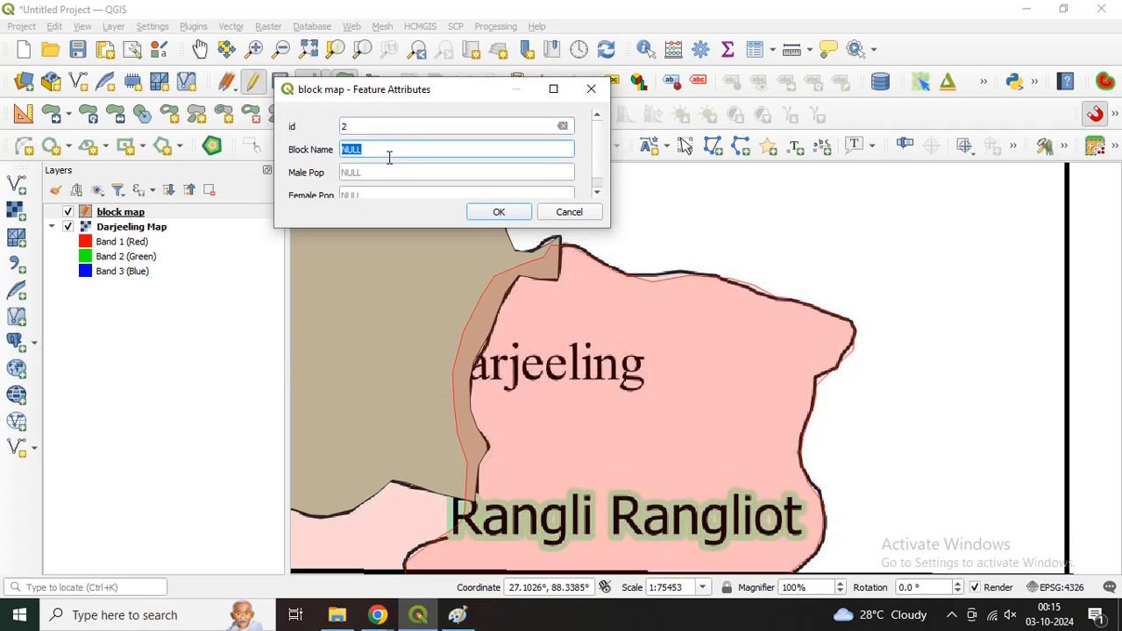
{"action": "type", "text": "Rangli"}
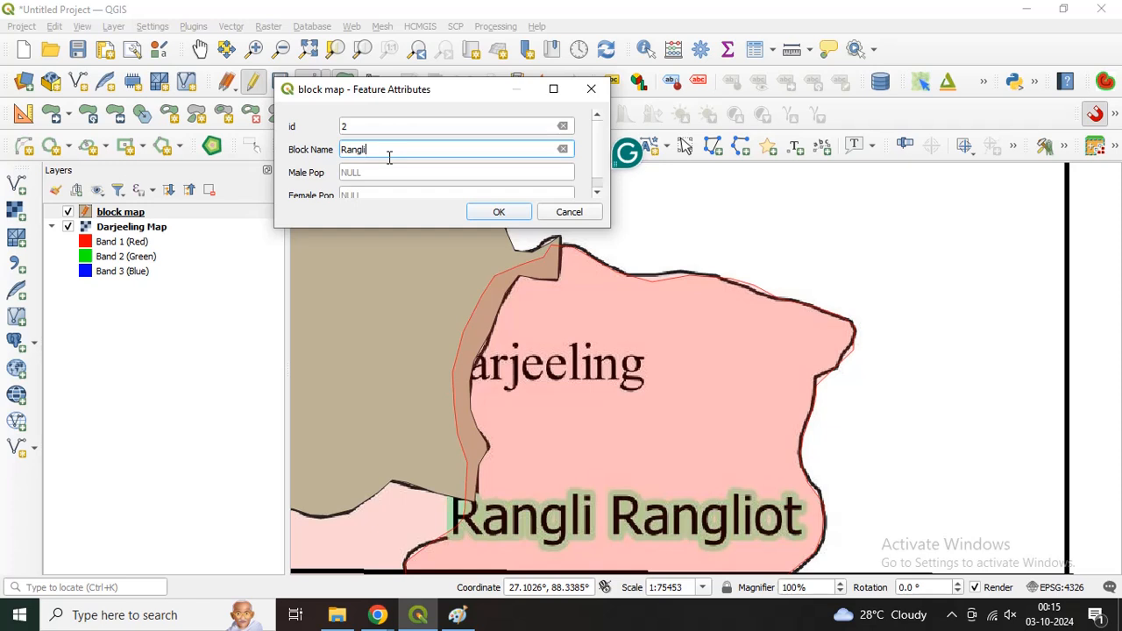
{"action": "left_click", "coordinate": [388, 172]}
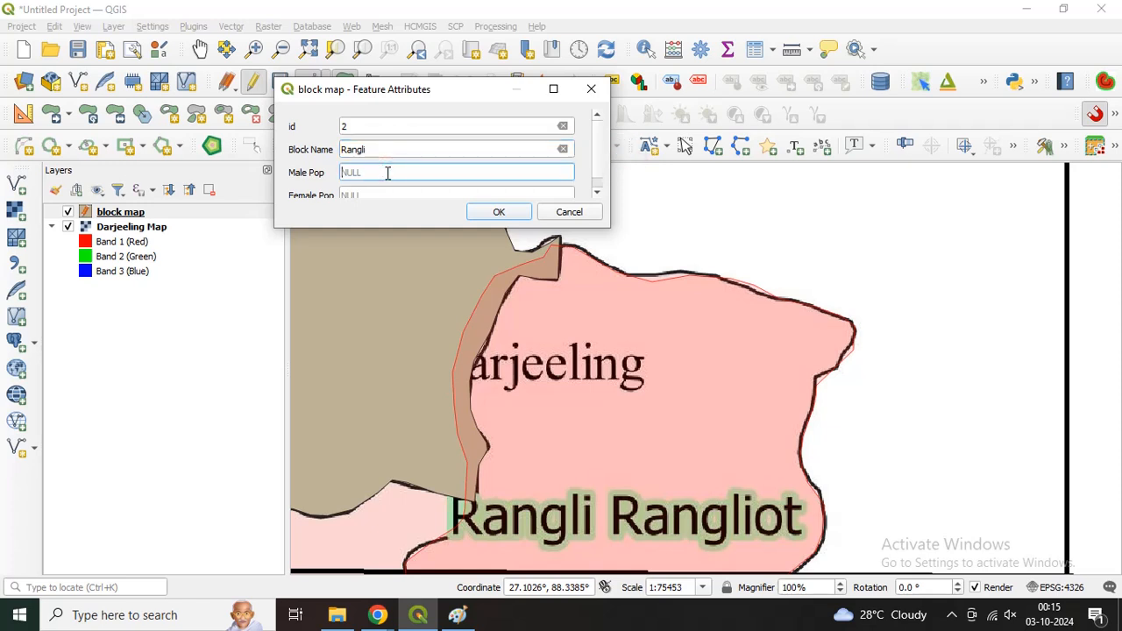
{"action": "type", "text": "5628"}
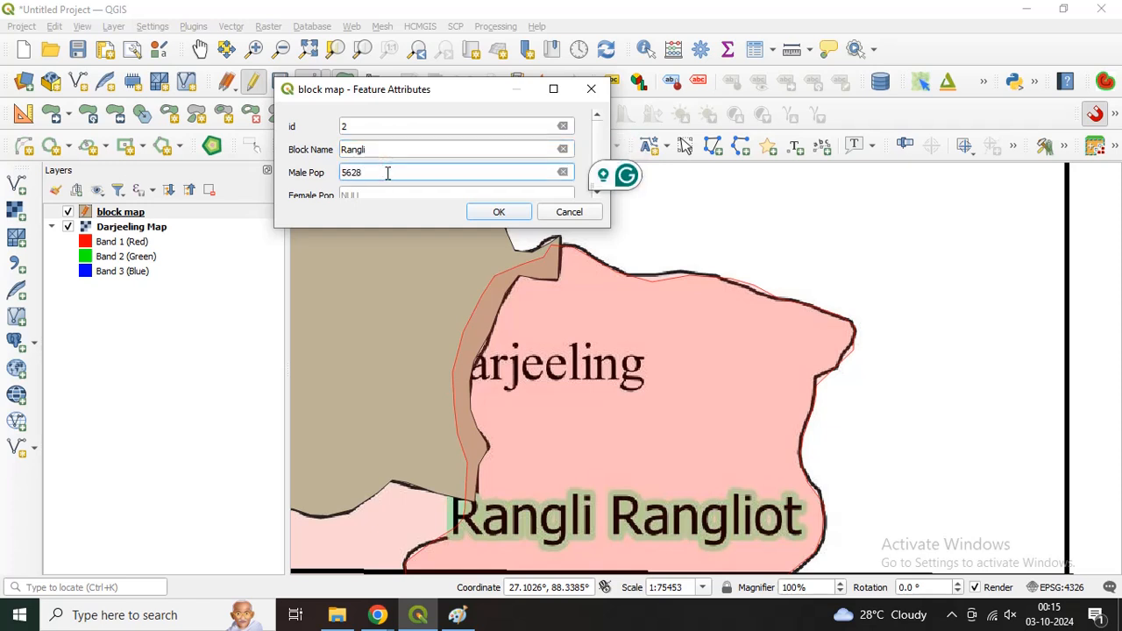
{"action": "left_click", "coordinate": [376, 194]}
{"action": "type", "text": "4558"}
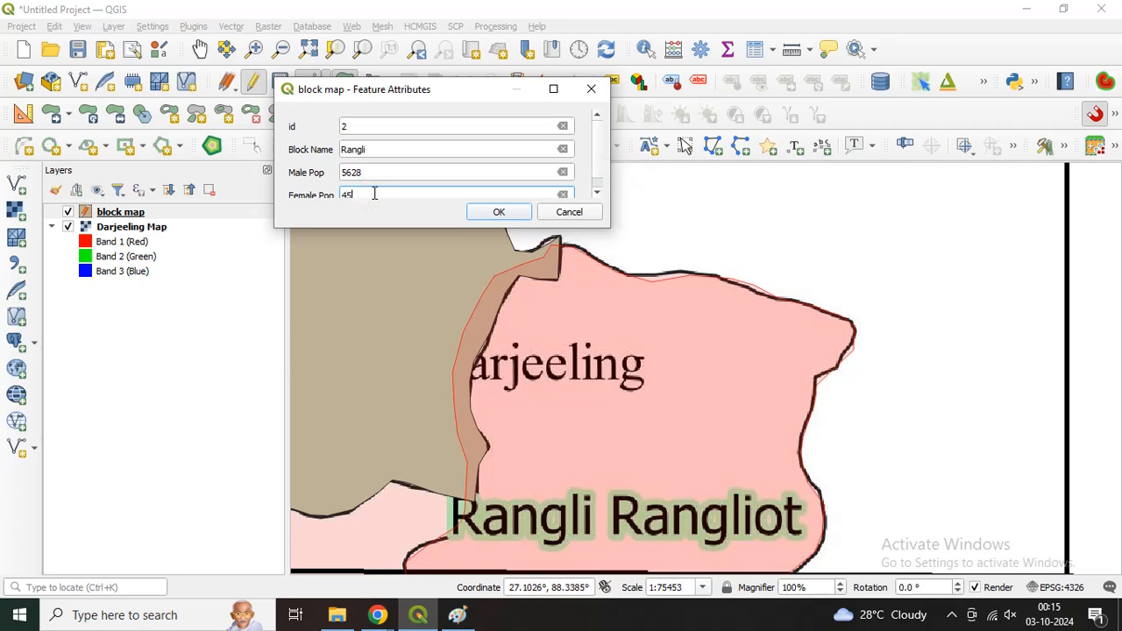
{"action": "left_click", "coordinate": [495, 213]}
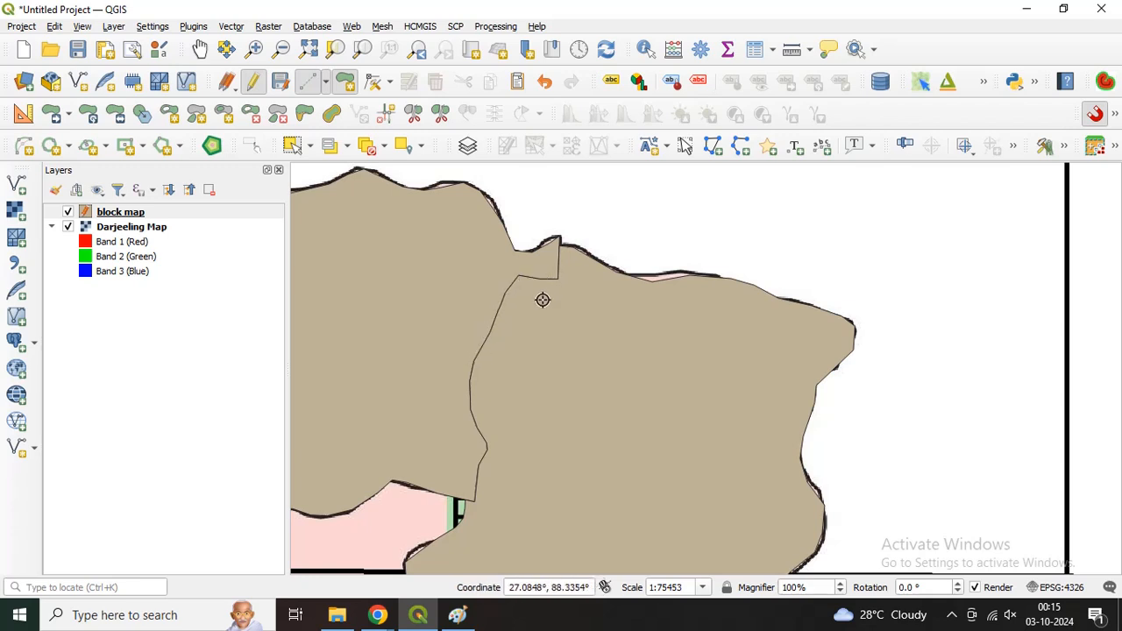
Step: Start the Jorebunglow Sukiapokhri polygon at the Phulbazar edge near Manebhanjang and trace its western boundary down to the Mirik block
{"action": "scroll", "coordinate": [558, 305], "scroll_direction": "down", "scroll_amount": 2}
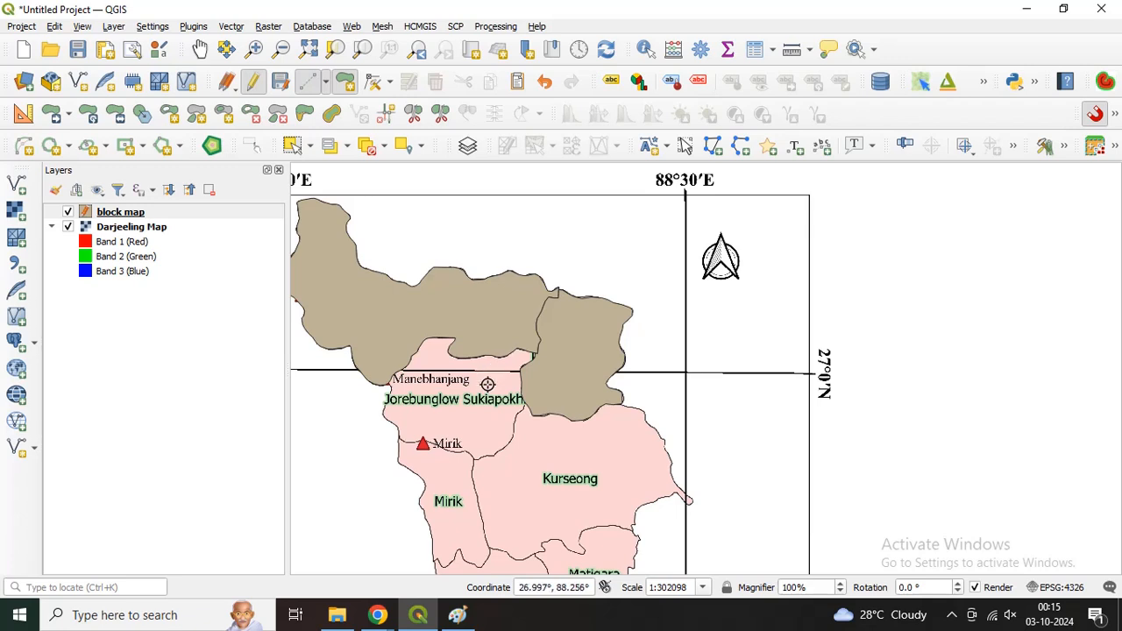
{"action": "scroll", "coordinate": [390, 421], "scroll_direction": "up", "scroll_amount": 1}
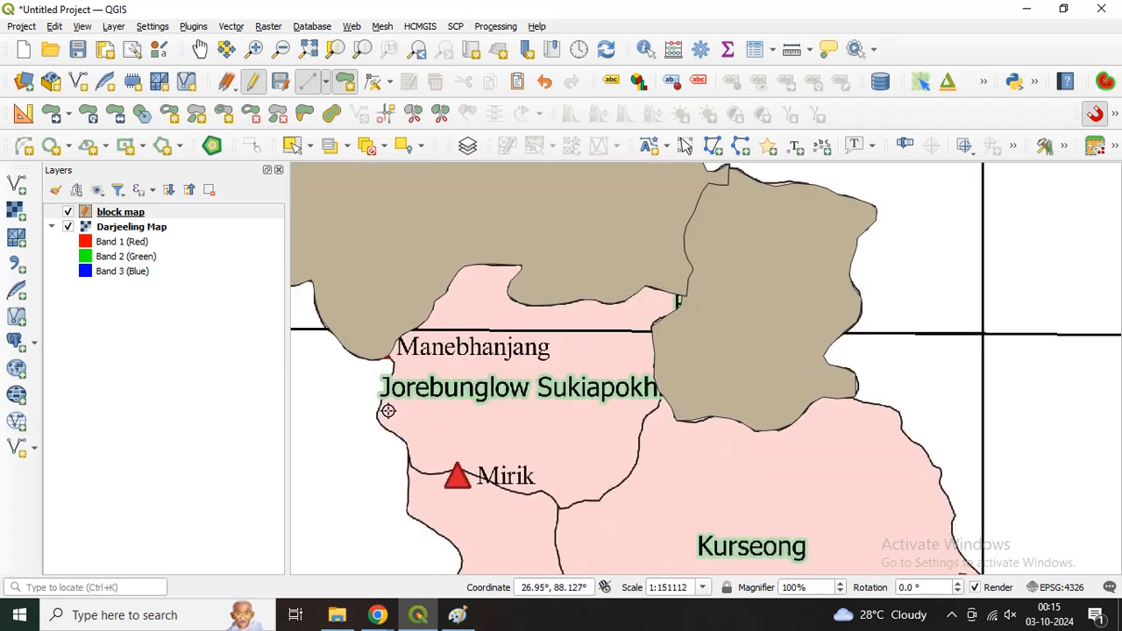
{"action": "left_click", "coordinate": [389, 358]}
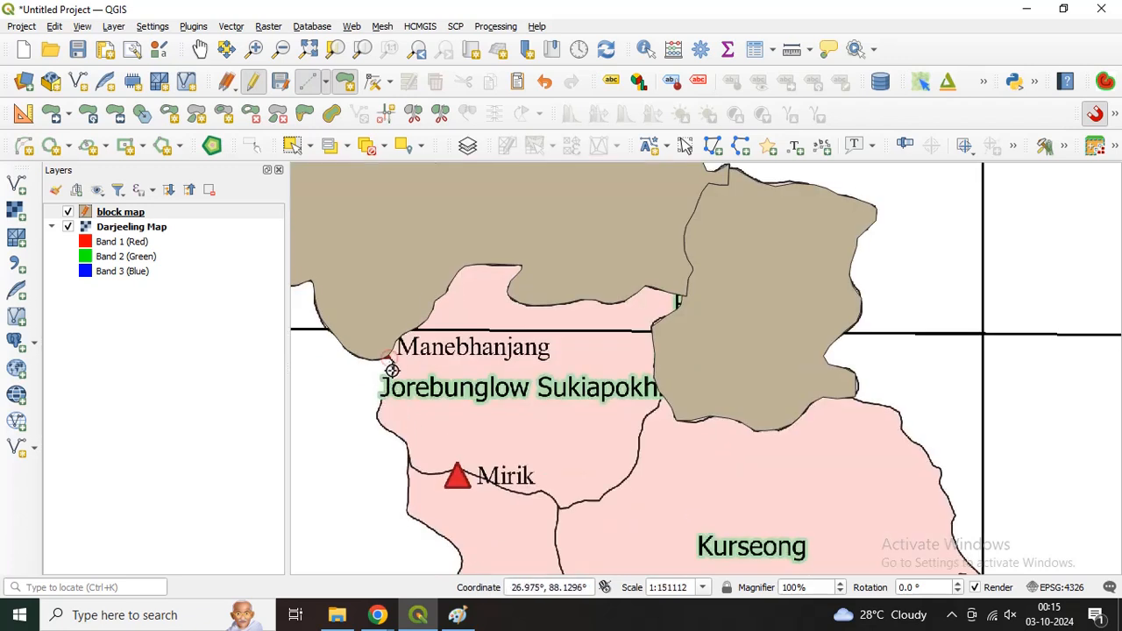
{"action": "left_click", "coordinate": [393, 370]}
{"action": "left_click", "coordinate": [389, 387]}
{"action": "left_click", "coordinate": [382, 401]}
{"action": "left_click", "coordinate": [377, 414]}
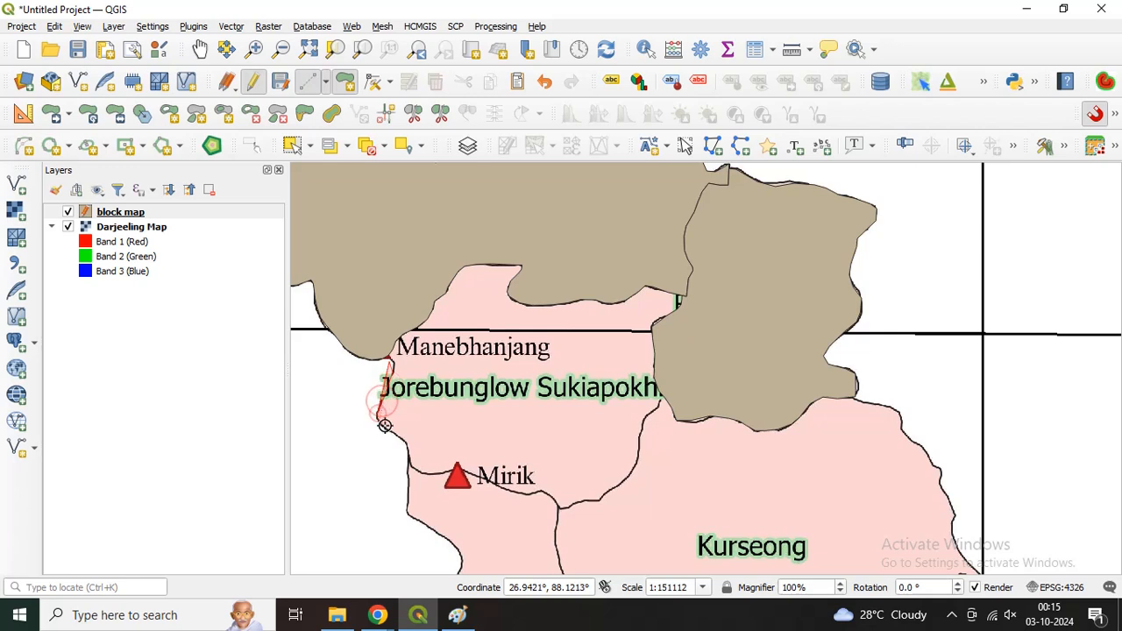
{"action": "left_click", "coordinate": [384, 425]}
{"action": "left_click", "coordinate": [395, 433]}
{"action": "left_click", "coordinate": [405, 445]}
{"action": "left_click", "coordinate": [409, 456]}
{"action": "left_click", "coordinate": [410, 466]}
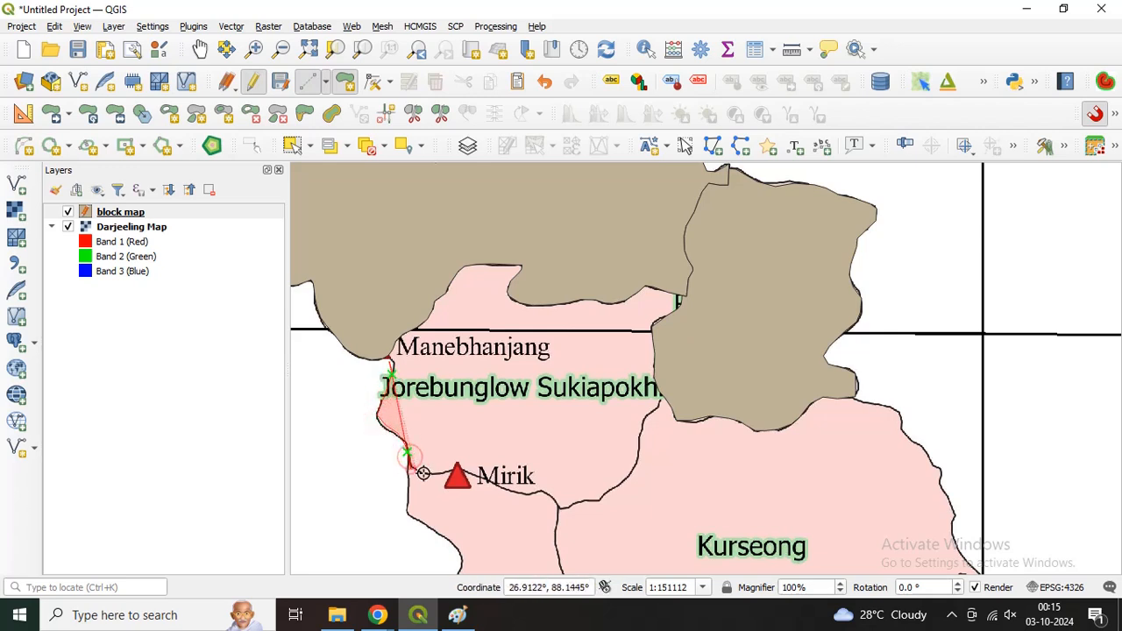
Step: Trace Jorebunglow Sukiapokhri's southern boundary eastward along the Mirik block to the Kurseong junction
{"action": "left_click", "coordinate": [424, 473]}
{"action": "left_click", "coordinate": [441, 475]}
{"action": "left_click", "coordinate": [458, 471]}
{"action": "left_click", "coordinate": [476, 476]}
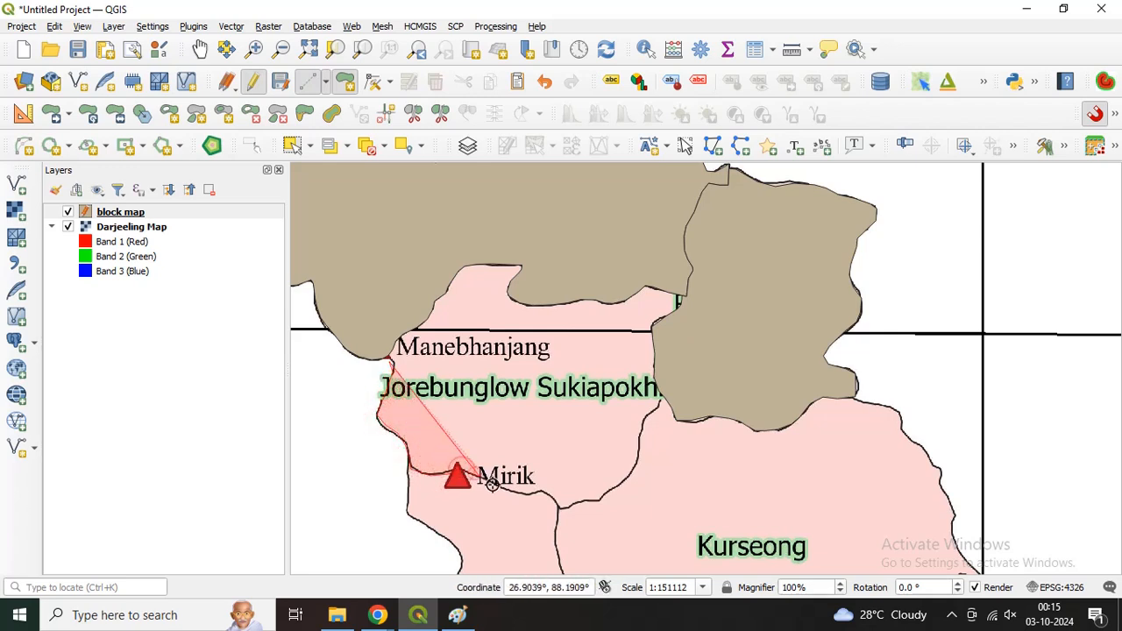
{"action": "left_click", "coordinate": [494, 484]}
{"action": "left_click", "coordinate": [511, 489]}
{"action": "left_click", "coordinate": [530, 493]}
{"action": "left_click", "coordinate": [545, 494]}
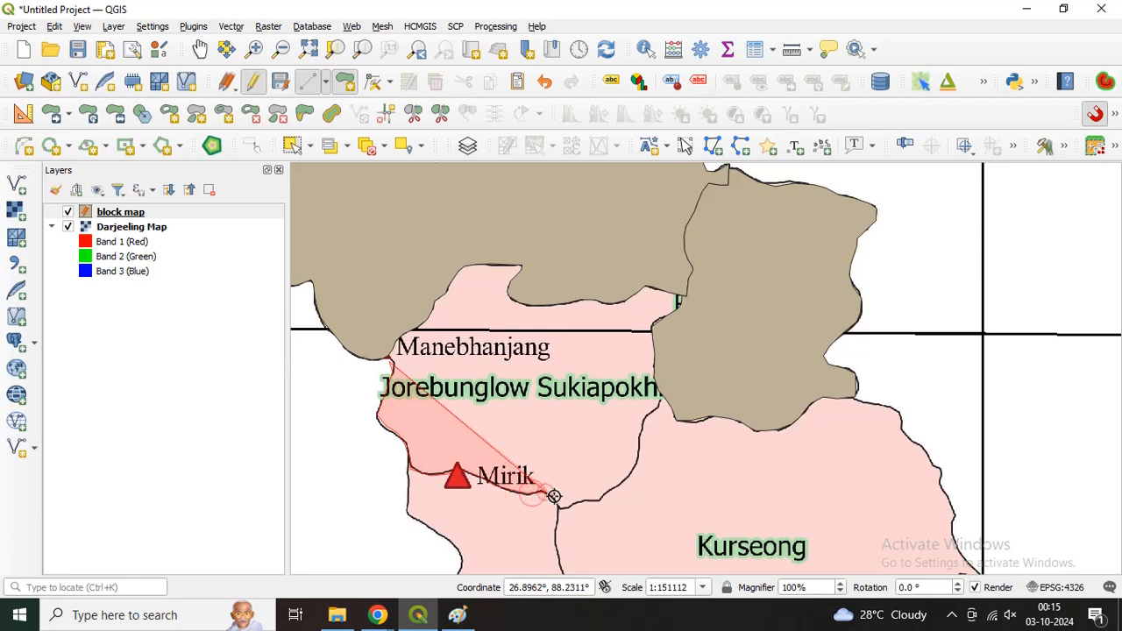
{"action": "left_click", "coordinate": [561, 506]}
Step: Trace Jorebunglow Sukiapokhri's southeastern boundary along Kurseong up towards the Rangli Rangliot polygon
{"action": "left_click", "coordinate": [581, 504]}
{"action": "left_click", "coordinate": [598, 498]}
{"action": "left_click", "coordinate": [618, 484]}
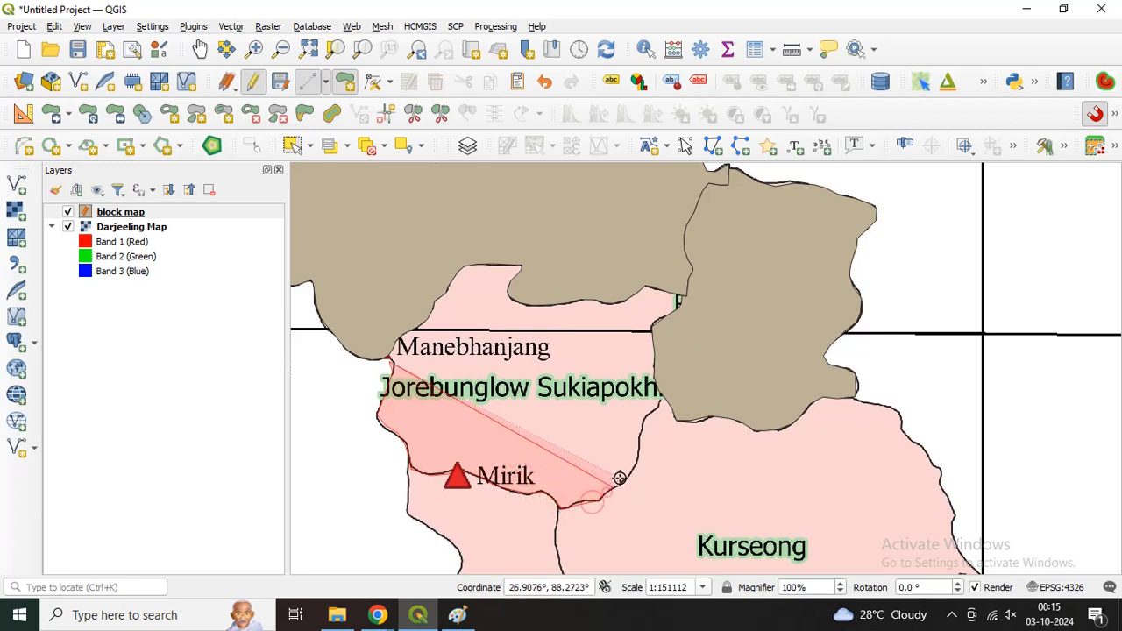
{"action": "left_click", "coordinate": [632, 468]}
{"action": "left_click", "coordinate": [637, 458]}
{"action": "left_click", "coordinate": [639, 442]}
Step: Continue the Jorebunglow Sukiapokhri outline northward, overlapping into the existing Rangli Rangliot polygon beyond their shared edge
{"action": "left_click", "coordinate": [663, 381]}
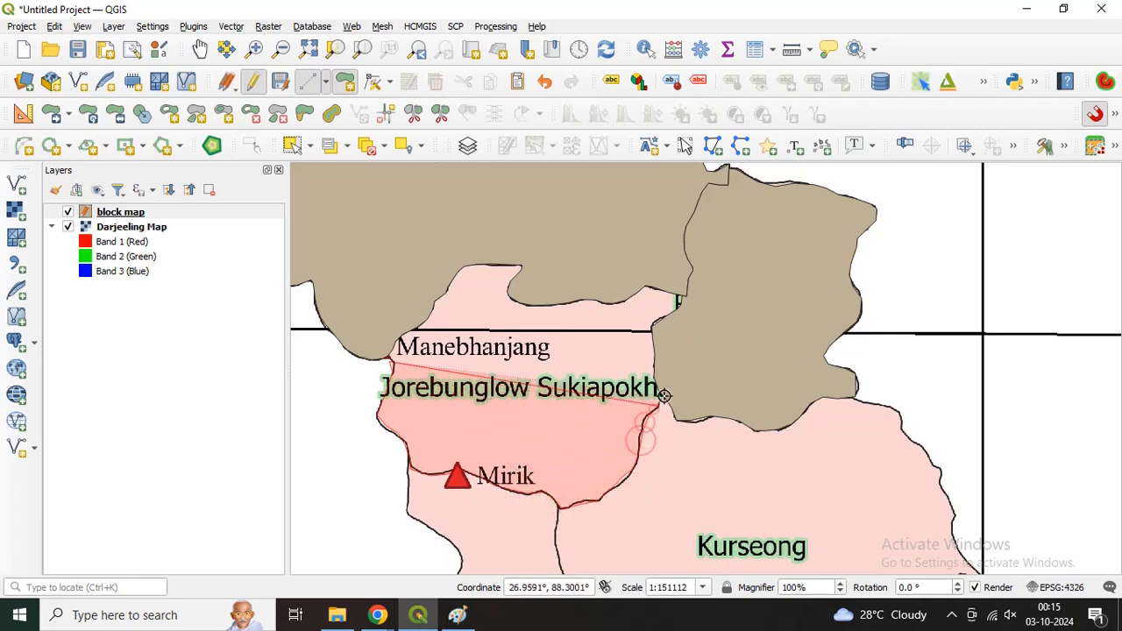
{"action": "left_click", "coordinate": [666, 356]}
{"action": "left_click", "coordinate": [691, 335]}
{"action": "left_click", "coordinate": [719, 313]}
{"action": "left_click", "coordinate": [735, 288]}
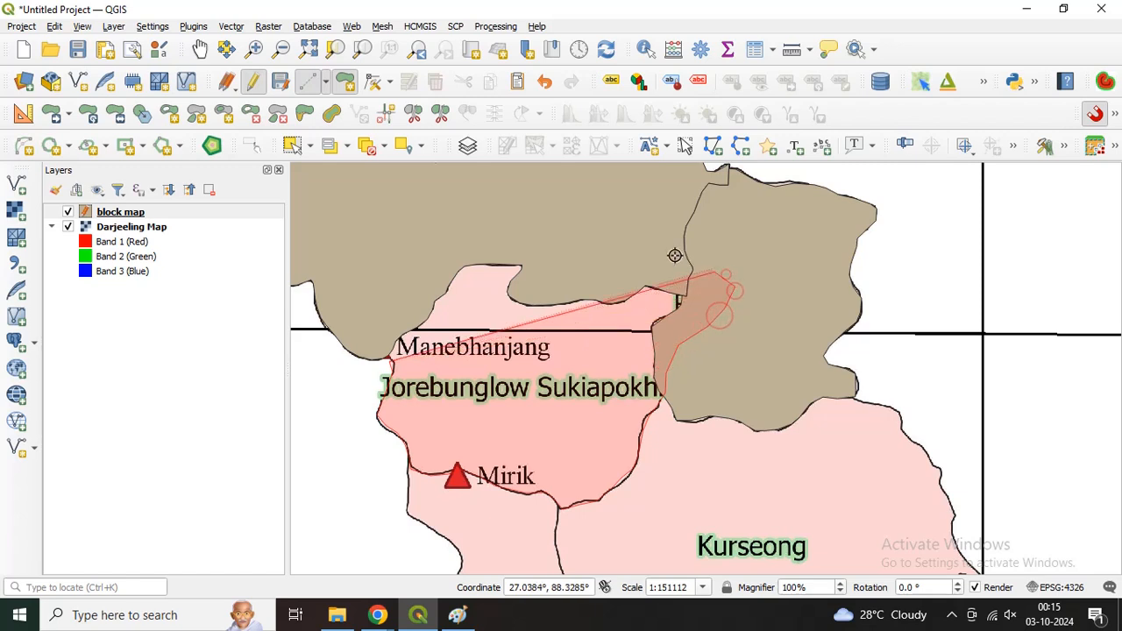
Step: Carry the Jorebunglow Sukiapokhri outline westward inside the existing northern polygon and finish the shape near Manebhanjang
{"action": "left_click", "coordinate": [672, 256]}
{"action": "left_click", "coordinate": [559, 246]}
{"action": "left_click", "coordinate": [500, 234]}
{"action": "left_click", "coordinate": [457, 236]}
{"action": "left_click", "coordinate": [411, 270]}
{"action": "left_click", "coordinate": [374, 321]}
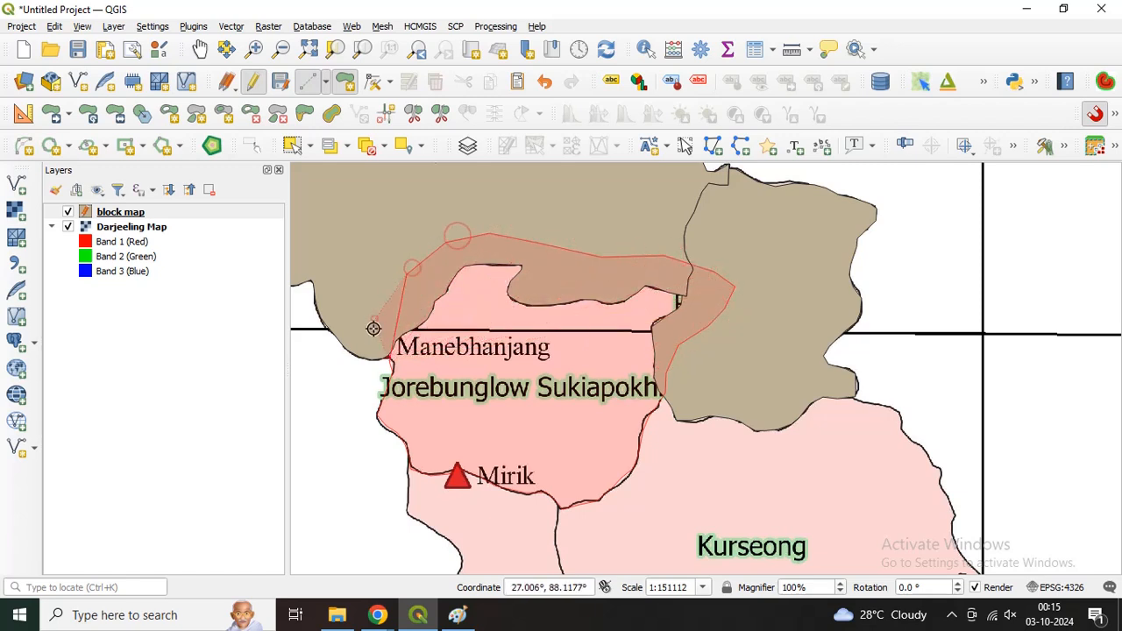
{"action": "left_click", "coordinate": [374, 350]}
{"action": "right_click", "coordinate": [371, 347]}
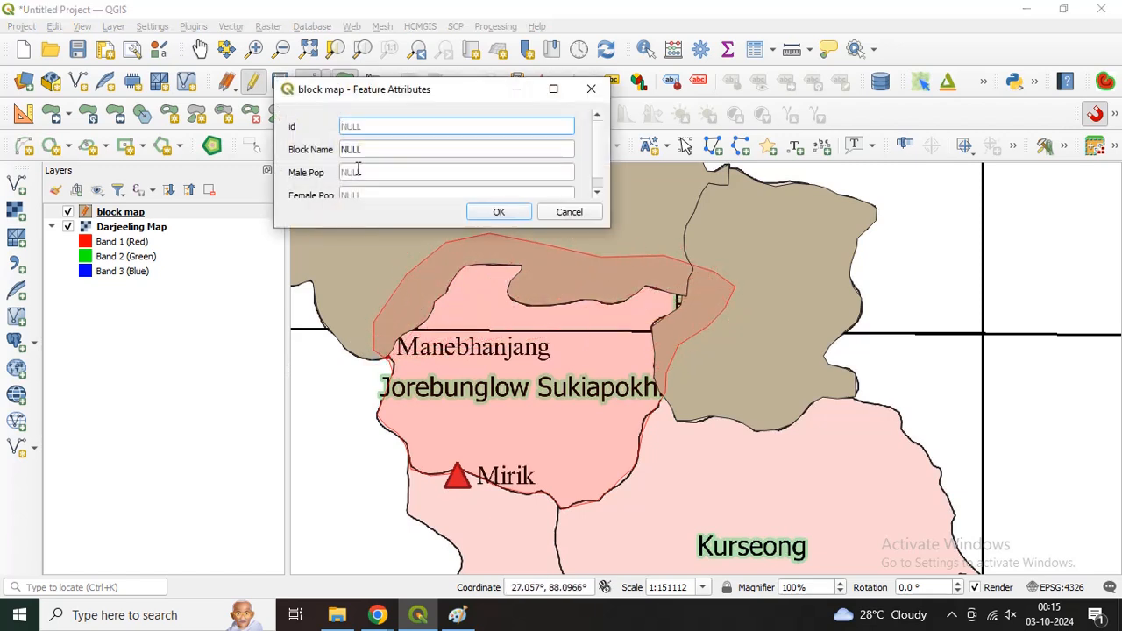
Step: Save the new block's attributes with id 3, Block Name Sukiapokhri, Male Pop 6999 and Female Pop 5289
{"action": "key", "text": "Tab"}
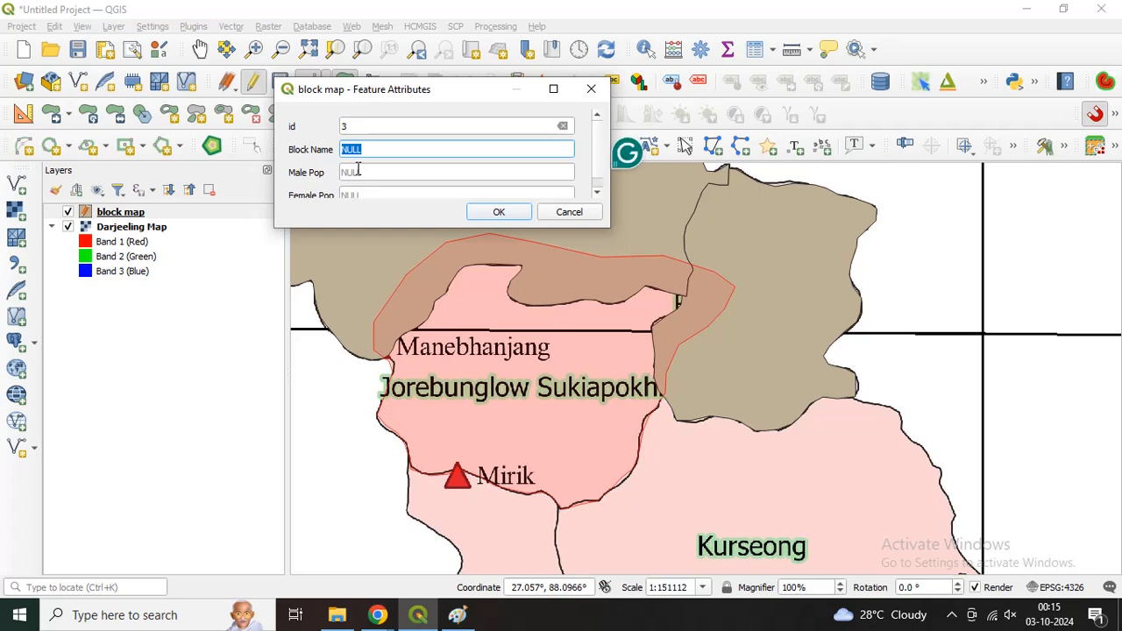
{"action": "type", "text": "Sukiapokhri"}
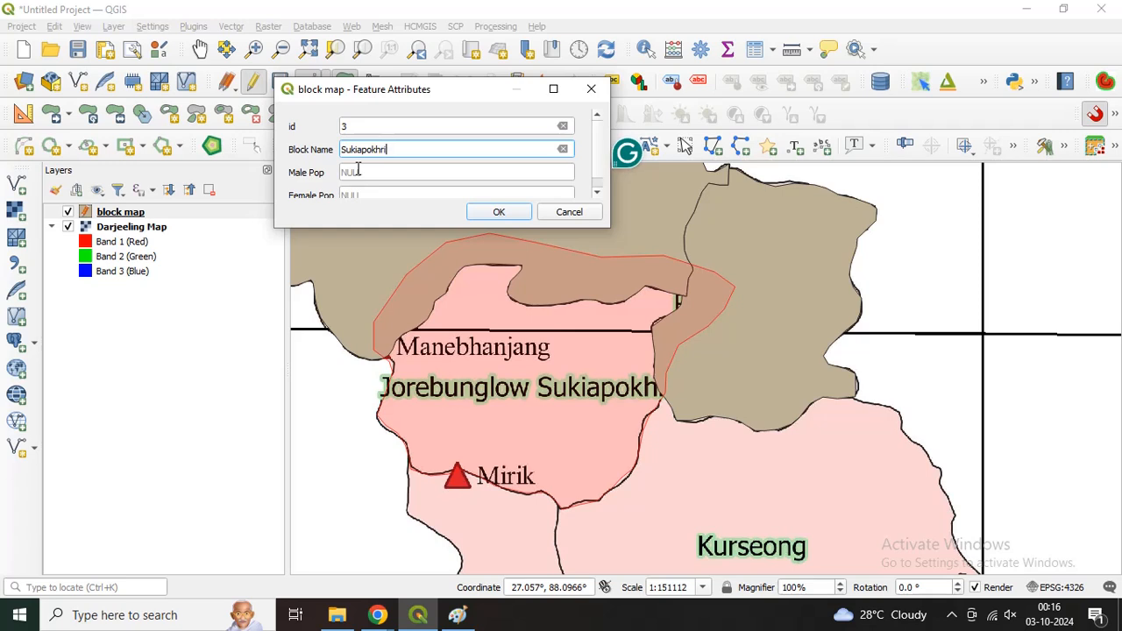
{"action": "left_click", "coordinate": [345, 172]}
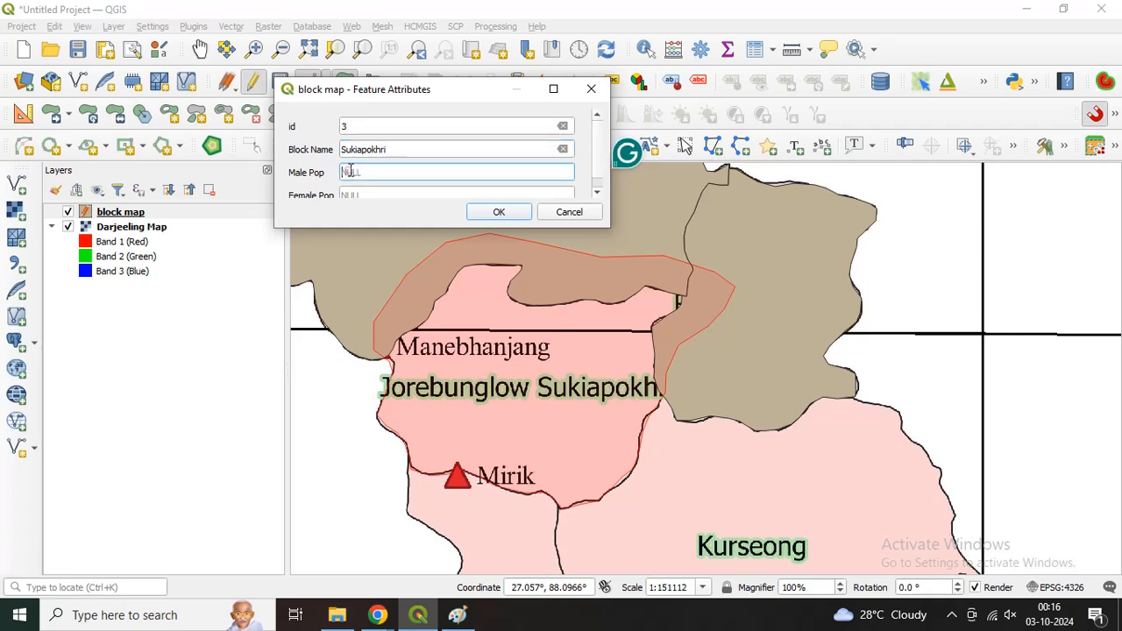
{"action": "type", "text": "56909"}
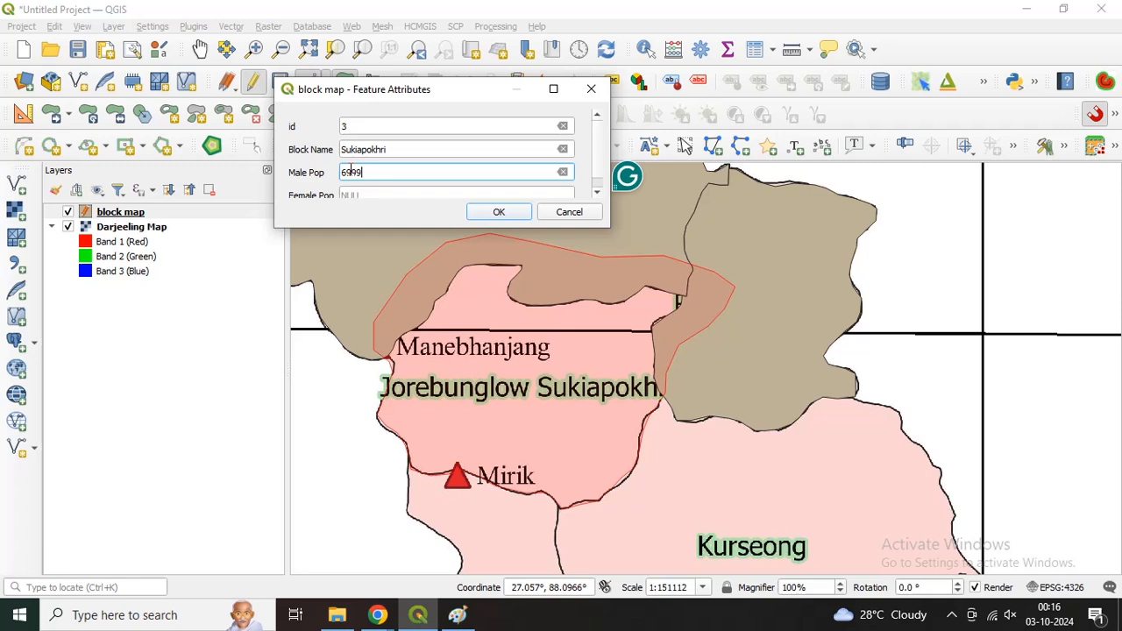
{"action": "key", "text": "Tab"}
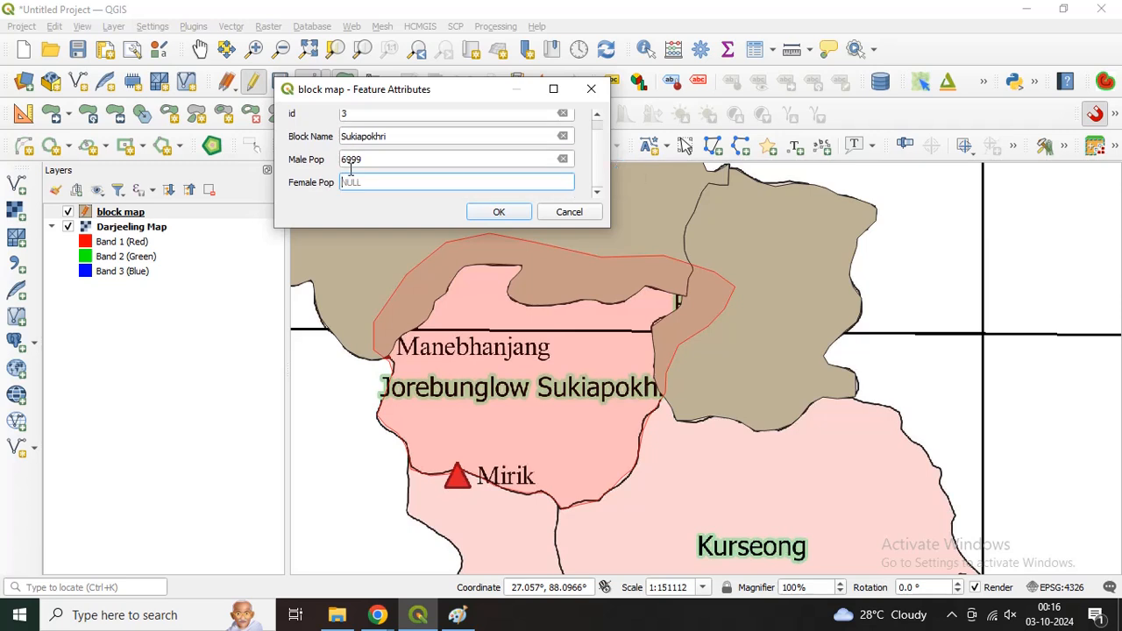
{"action": "type", "text": "5289"}
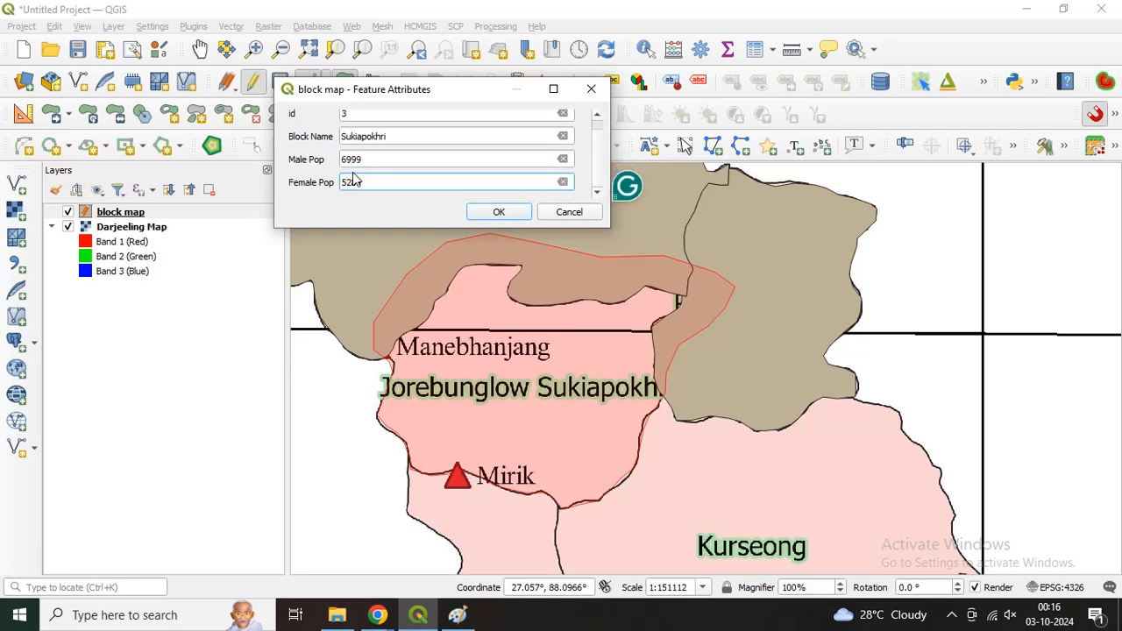
{"action": "left_click", "coordinate": [497, 212]}
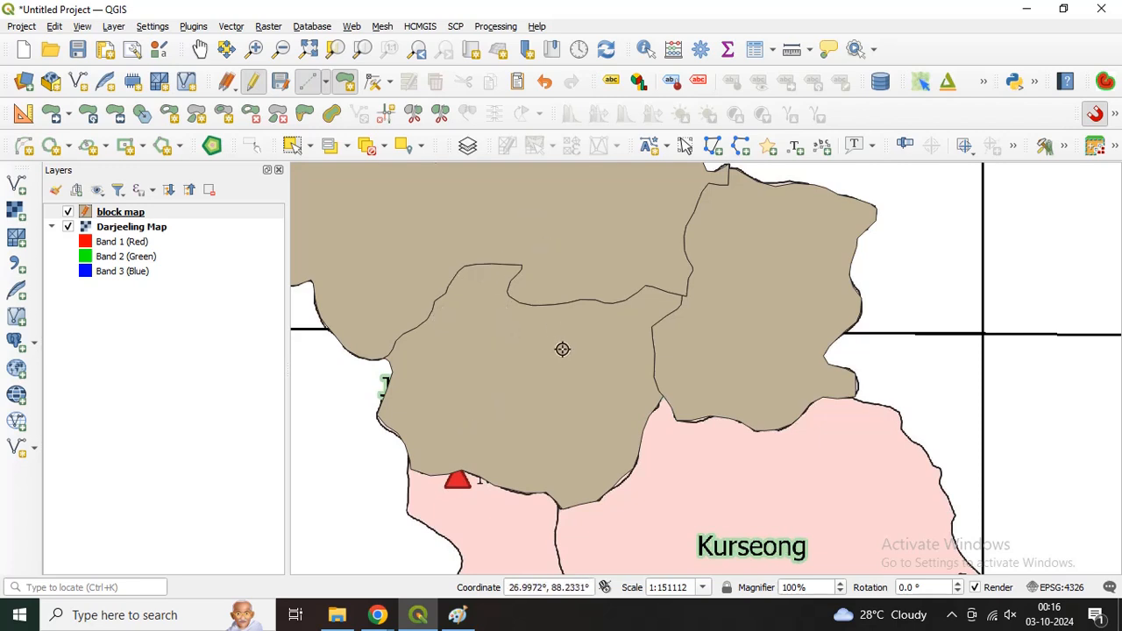
Step: Start the Kurseong polygon just below the Sukiapokhri junction and trace its western boundary along Mirik to the southern junction
{"action": "key", "text": "Down"}
{"action": "key", "text": "Down"}
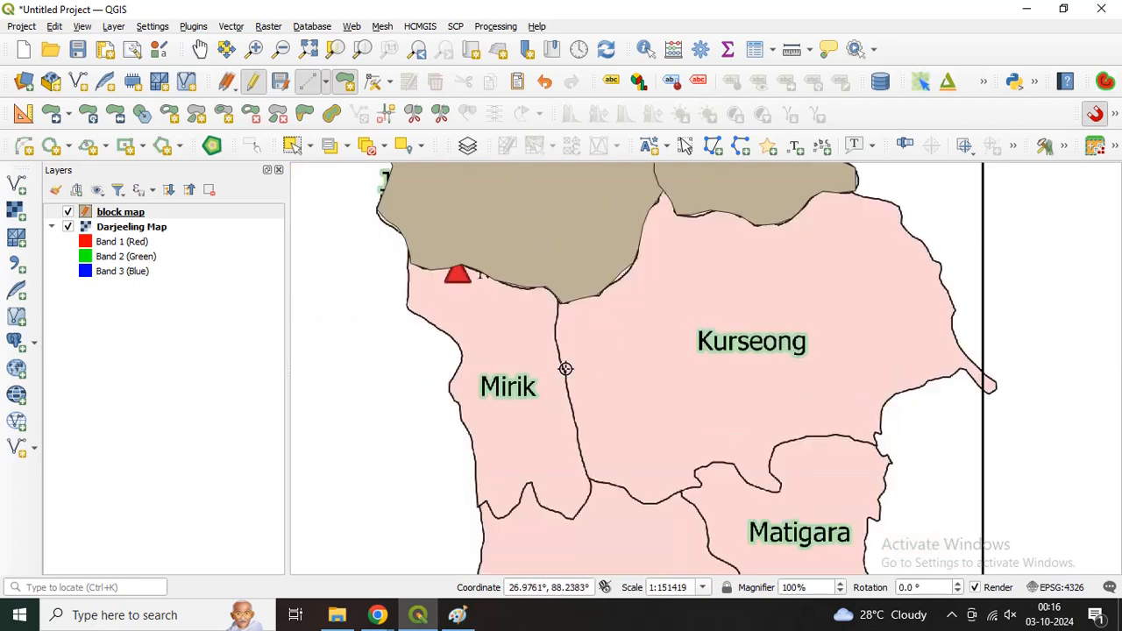
{"action": "left_click", "coordinate": [560, 315]}
{"action": "left_click", "coordinate": [559, 330]}
{"action": "left_click", "coordinate": [558, 345]}
{"action": "left_click", "coordinate": [559, 364]}
{"action": "left_click", "coordinate": [565, 382]}
{"action": "left_click", "coordinate": [571, 413]}
{"action": "left_click", "coordinate": [574, 430]}
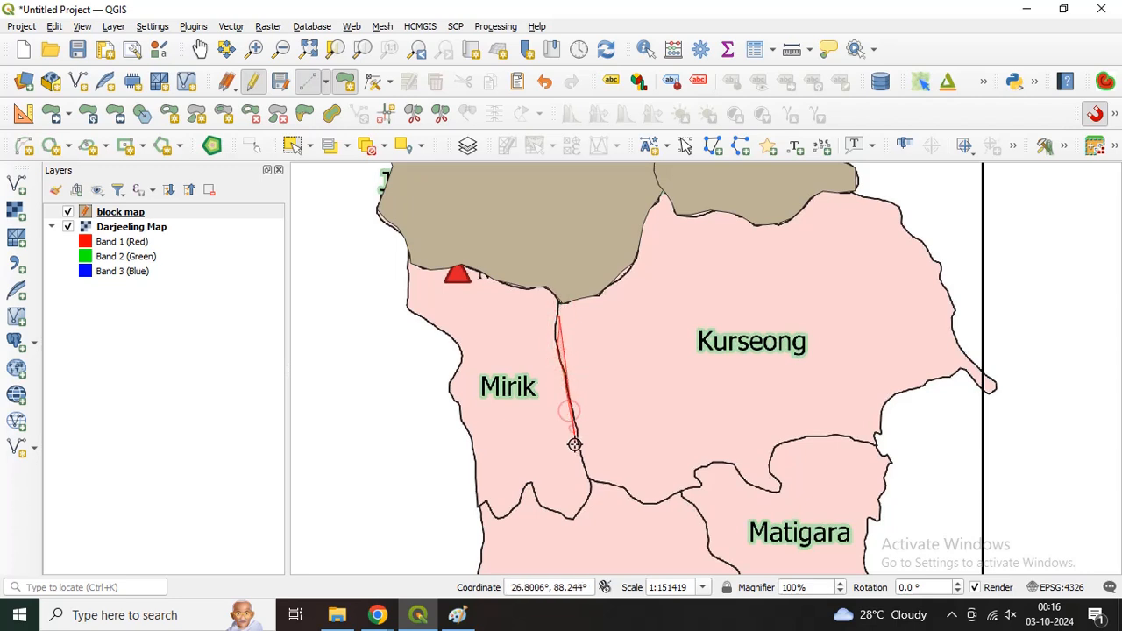
{"action": "left_click", "coordinate": [577, 447]}
{"action": "left_click", "coordinate": [583, 465]}
{"action": "left_click", "coordinate": [587, 478]}
Step: Trace Kurseong's southern boundary eastward from the Mirik junction to the first bend along Matigara
{"action": "left_click", "coordinate": [597, 483]}
{"action": "left_click", "coordinate": [623, 491]}
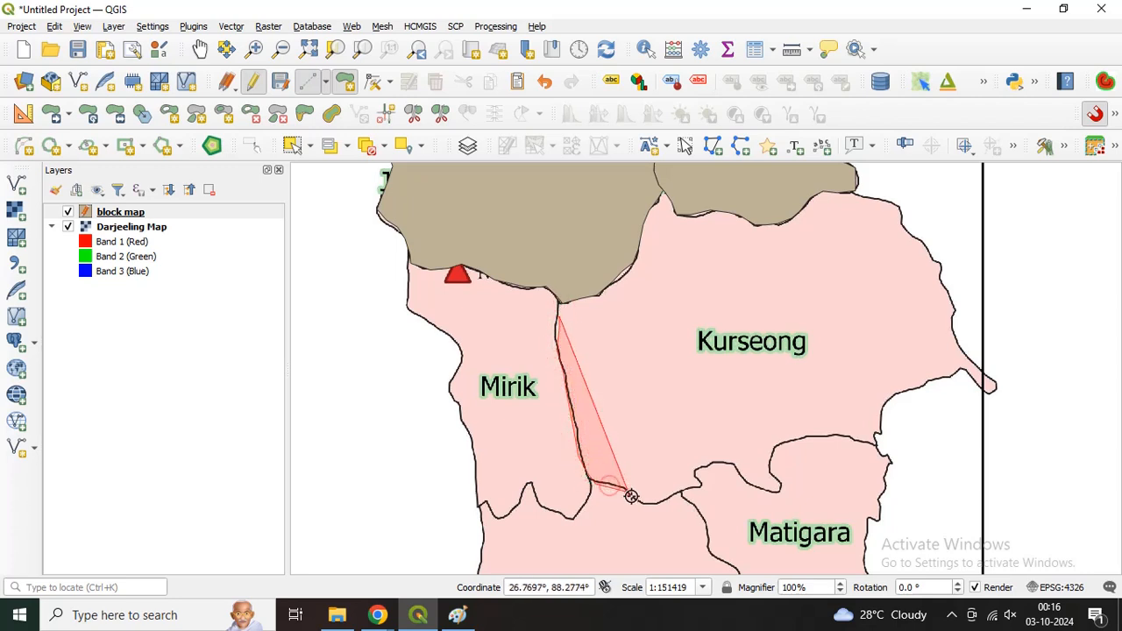
{"action": "scroll", "coordinate": [626, 494], "scroll_direction": "up", "scroll_amount": 2}
{"action": "left_click", "coordinate": [655, 508]}
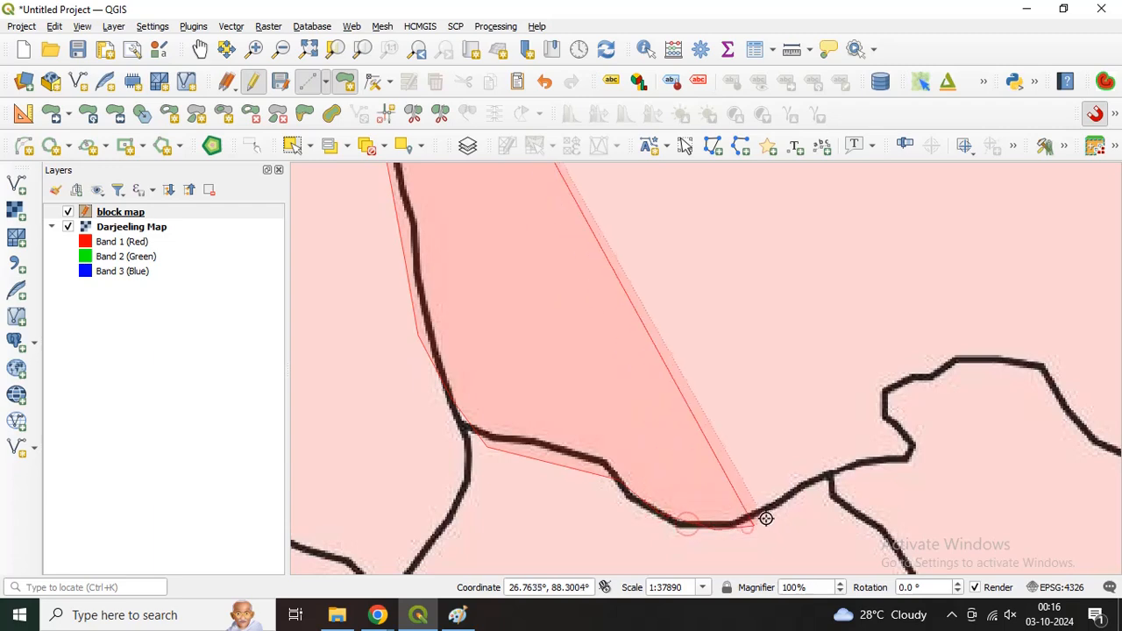
{"action": "left_click", "coordinate": [749, 526]}
{"action": "left_click", "coordinate": [824, 475]}
{"action": "left_click", "coordinate": [863, 469]}
{"action": "left_click", "coordinate": [912, 452]}
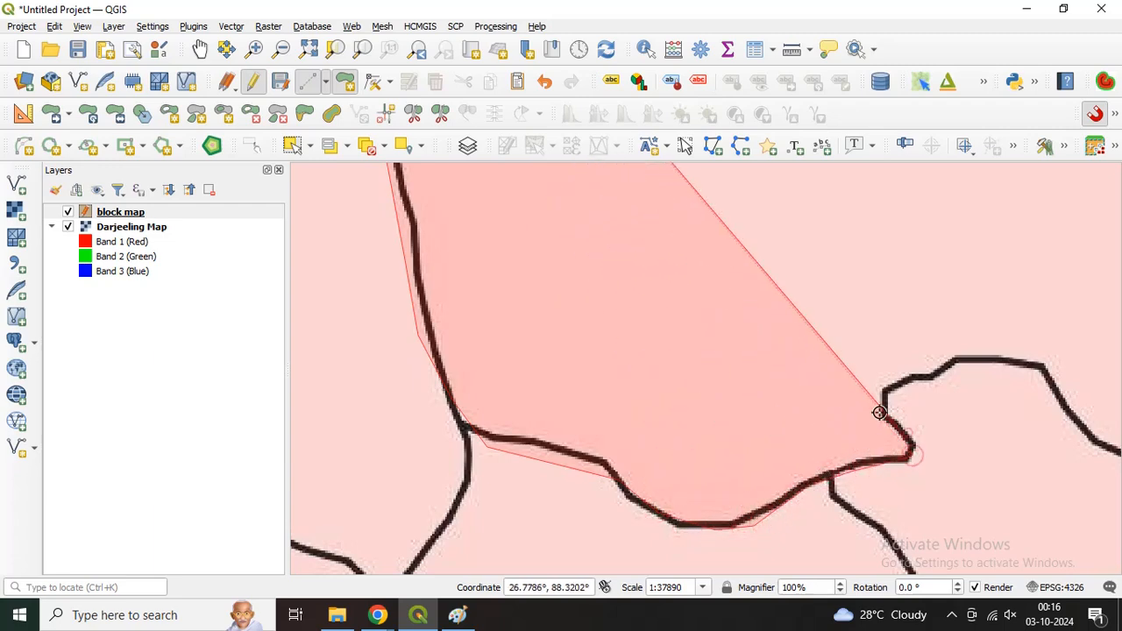
Step: Trace the Kurseong boundary over Matigara's northwestern bump to the start of the southward dip
{"action": "left_click", "coordinate": [887, 397]}
{"action": "left_click", "coordinate": [930, 373]}
{"action": "left_click", "coordinate": [964, 362]}
{"action": "scroll", "coordinate": [995, 354], "scroll_direction": "down", "scroll_amount": 1}
{"action": "key", "text": "Right"}
{"action": "key", "text": "Right"}
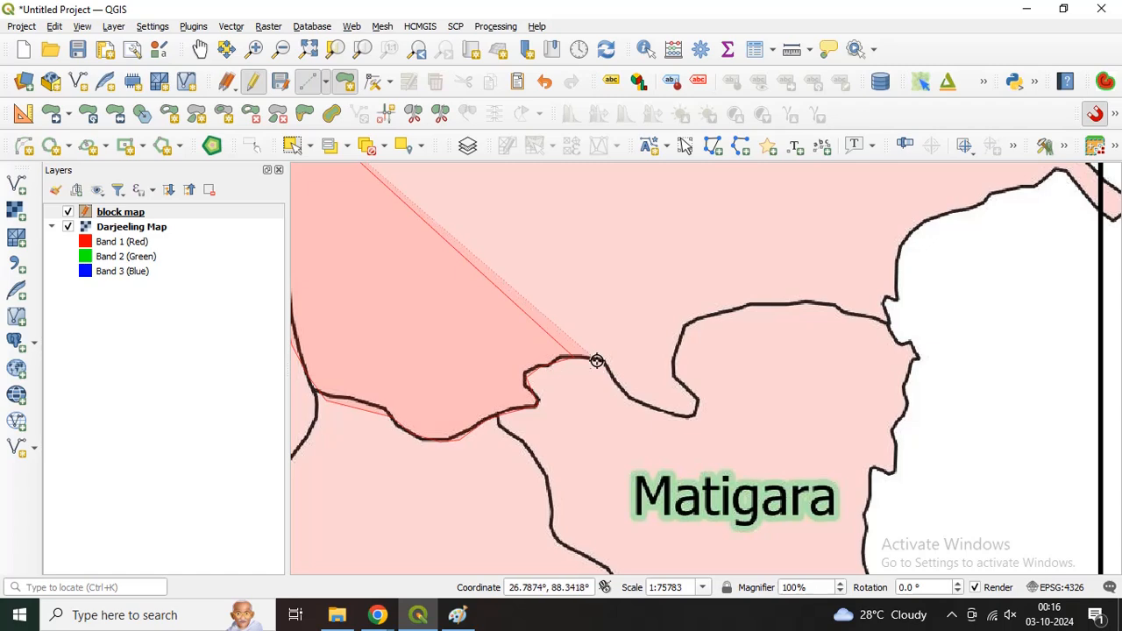
{"action": "scroll", "coordinate": [614, 383], "scroll_direction": "up", "scroll_amount": 2}
{"action": "left_click", "coordinate": [618, 385]}
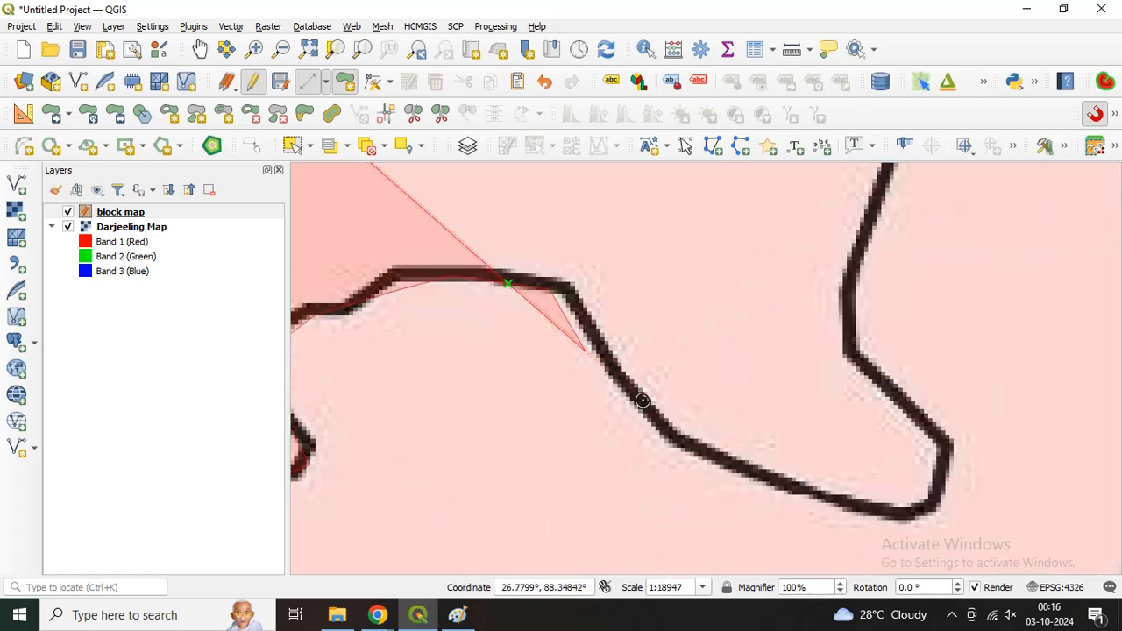
Step: Trace the lower edge and rounded end of Kurseong's narrow dip into the Matigara block
{"action": "left_click", "coordinate": [672, 439]}
{"action": "left_click", "coordinate": [703, 455]}
{"action": "left_click", "coordinate": [752, 468]}
{"action": "left_click", "coordinate": [828, 502]}
{"action": "left_click", "coordinate": [879, 513]}
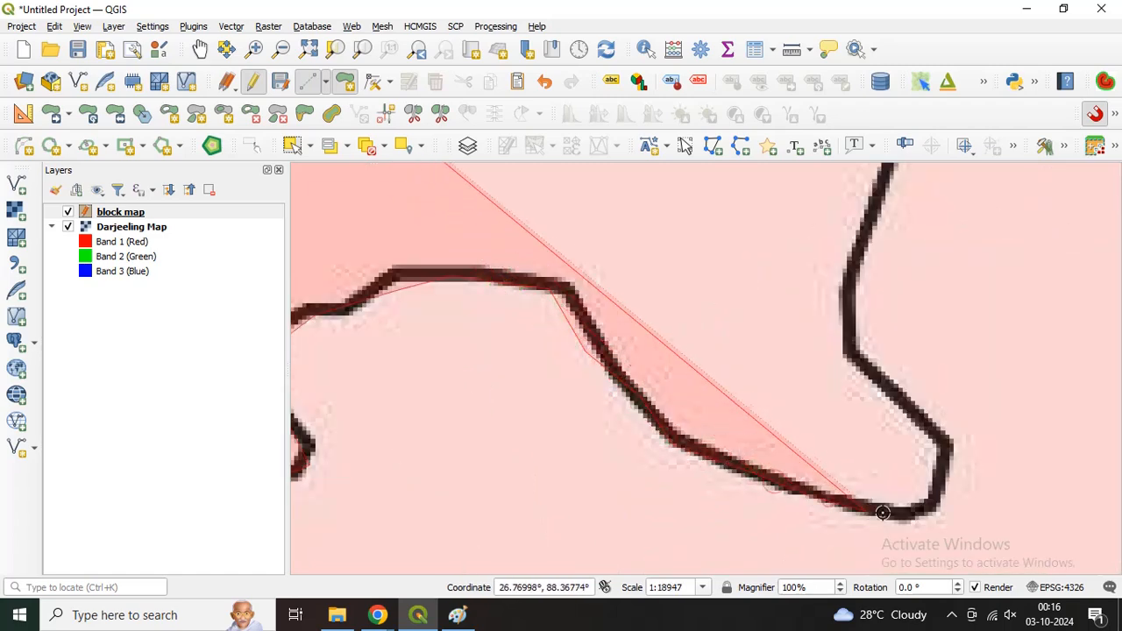
{"action": "left_click", "coordinate": [918, 516]}
{"action": "left_click", "coordinate": [936, 488]}
{"action": "left_click", "coordinate": [949, 451]}
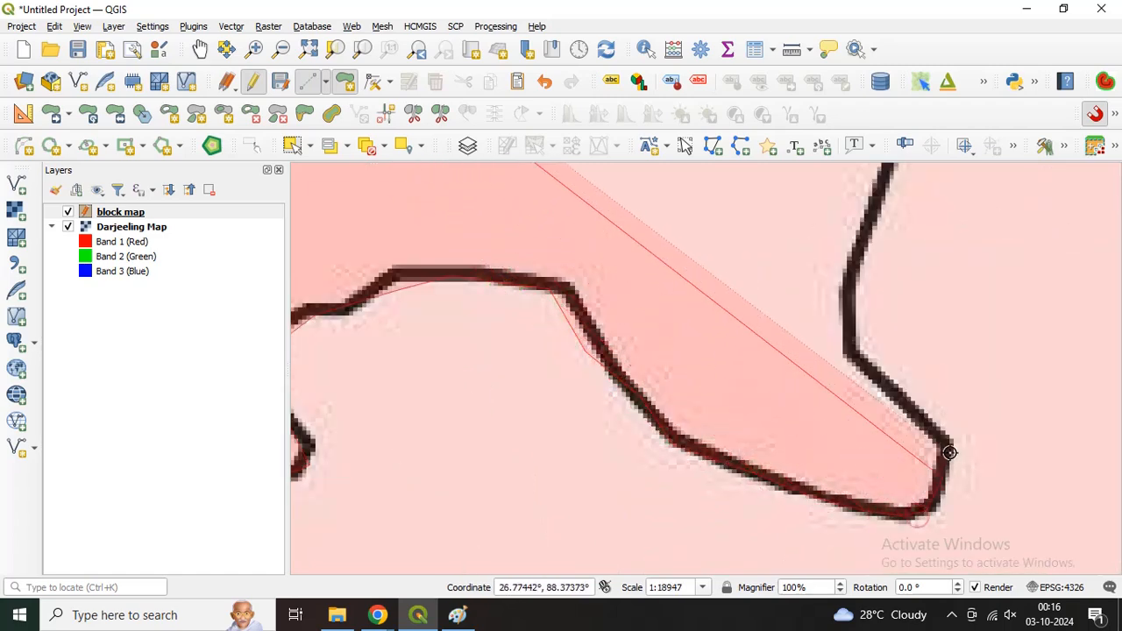
Step: Trace the Kurseong boundary up the eastern side of its dip into Matigara
{"action": "left_click", "coordinate": [868, 357]}
{"action": "left_click", "coordinate": [848, 326]}
{"action": "left_click", "coordinate": [849, 263]}
{"action": "key", "text": "Right"}
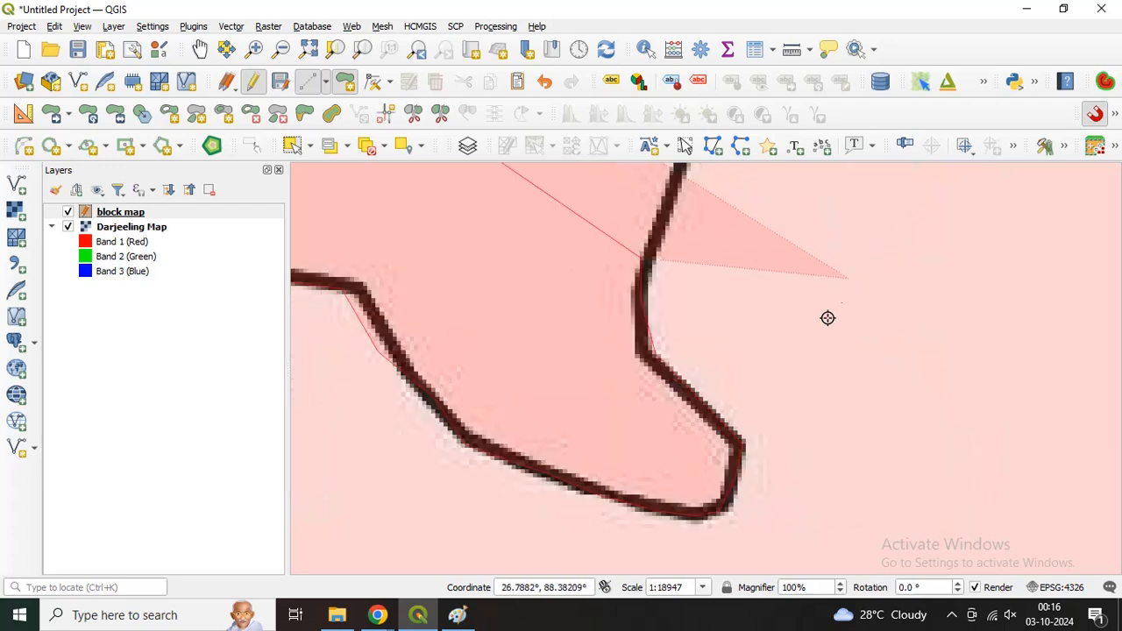
{"action": "key", "text": "Up"}
{"action": "key", "text": "Up"}
{"action": "scroll", "coordinate": [704, 418], "scroll_direction": "down", "scroll_amount": 1}
{"action": "left_click", "coordinate": [684, 415]}
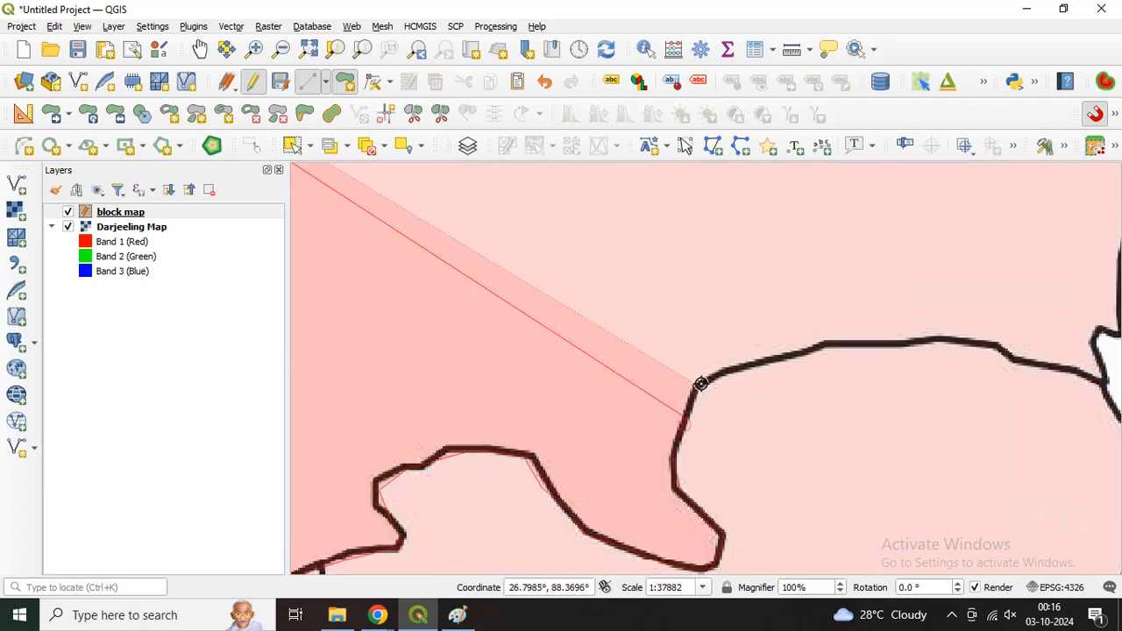
Step: Trace Kurseong's boundary along Matigara's northern edge eastward to the junction with the district's outer border
{"action": "left_click", "coordinate": [699, 385]}
{"action": "left_click", "coordinate": [770, 360]}
{"action": "left_click", "coordinate": [814, 344]}
{"action": "left_click", "coordinate": [872, 342]}
{"action": "left_click", "coordinate": [941, 339]}
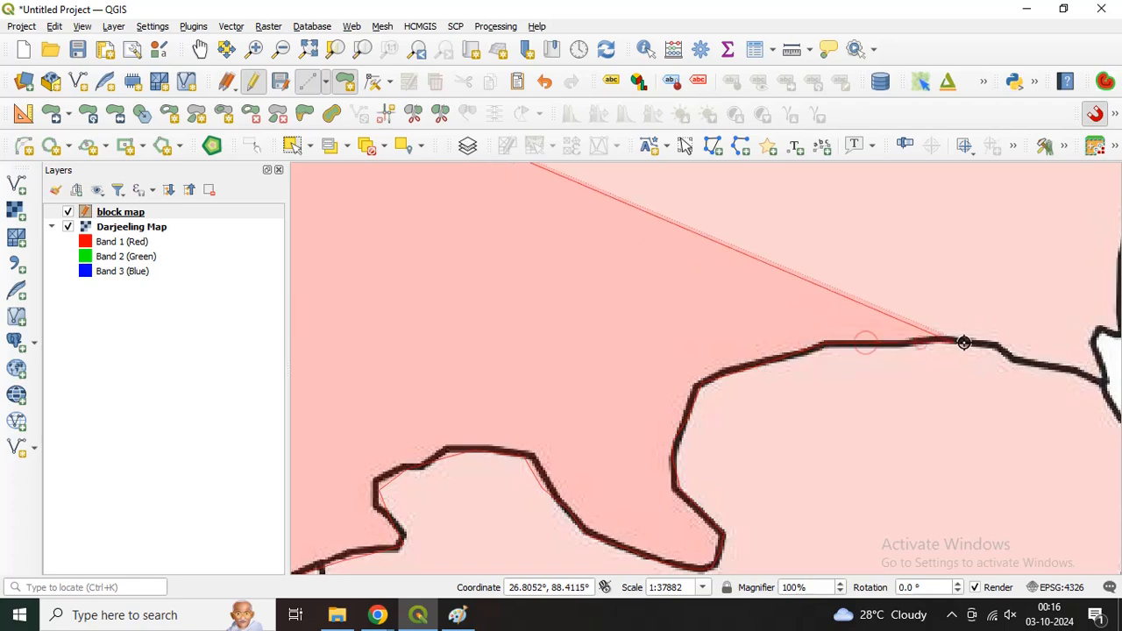
{"action": "left_click", "coordinate": [1001, 348]}
{"action": "left_click", "coordinate": [1061, 371]}
{"action": "left_click", "coordinate": [1101, 380]}
Step: Trace Kurseong's outer boundary northeast from the Matigara junction and around the narrow tip crossing the grid line
{"action": "scroll", "coordinate": [1101, 380], "scroll_direction": "down", "scroll_amount": 2}
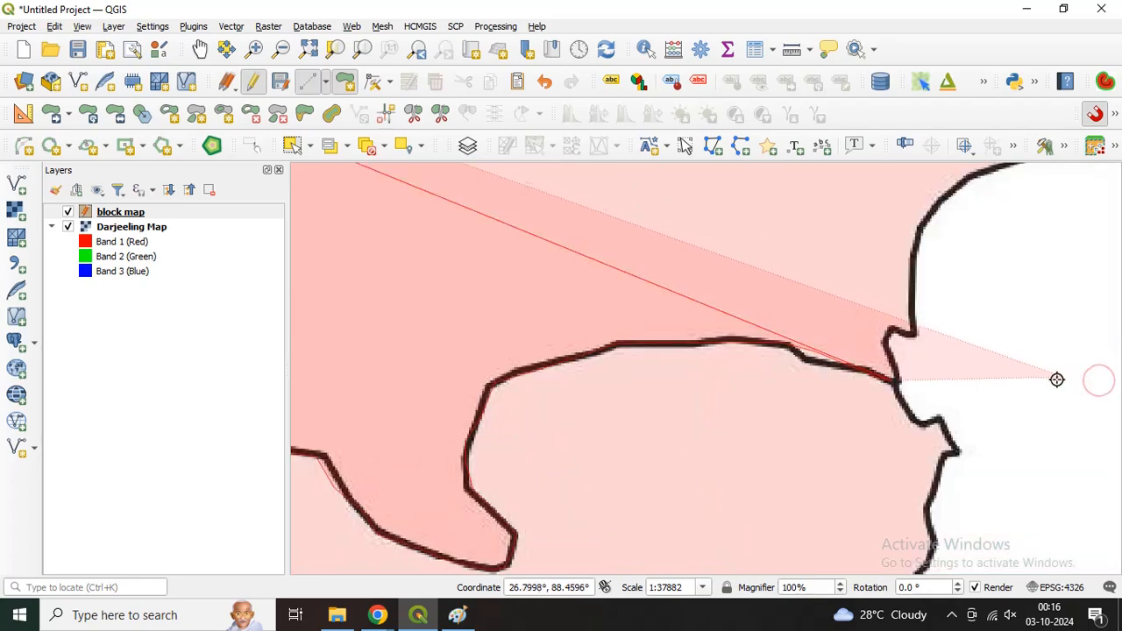
{"action": "scroll", "coordinate": [992, 378], "scroll_direction": "up", "scroll_amount": 1}
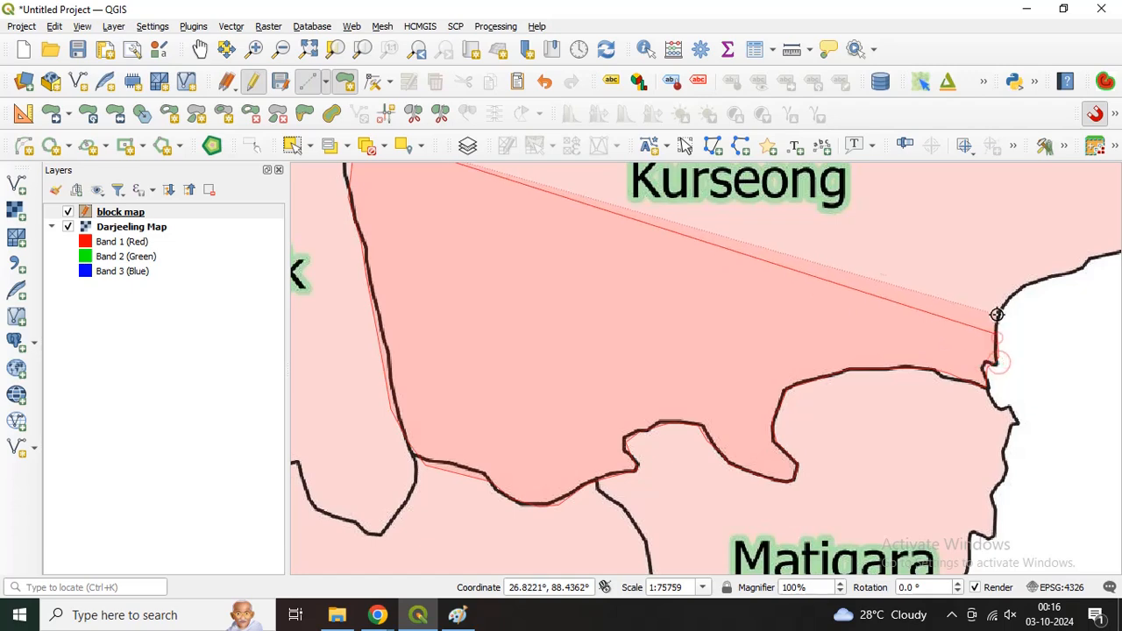
{"action": "left_click", "coordinate": [1042, 282]}
{"action": "left_click", "coordinate": [1075, 270]}
{"action": "key", "text": "Right"}
{"action": "key", "text": "Right"}
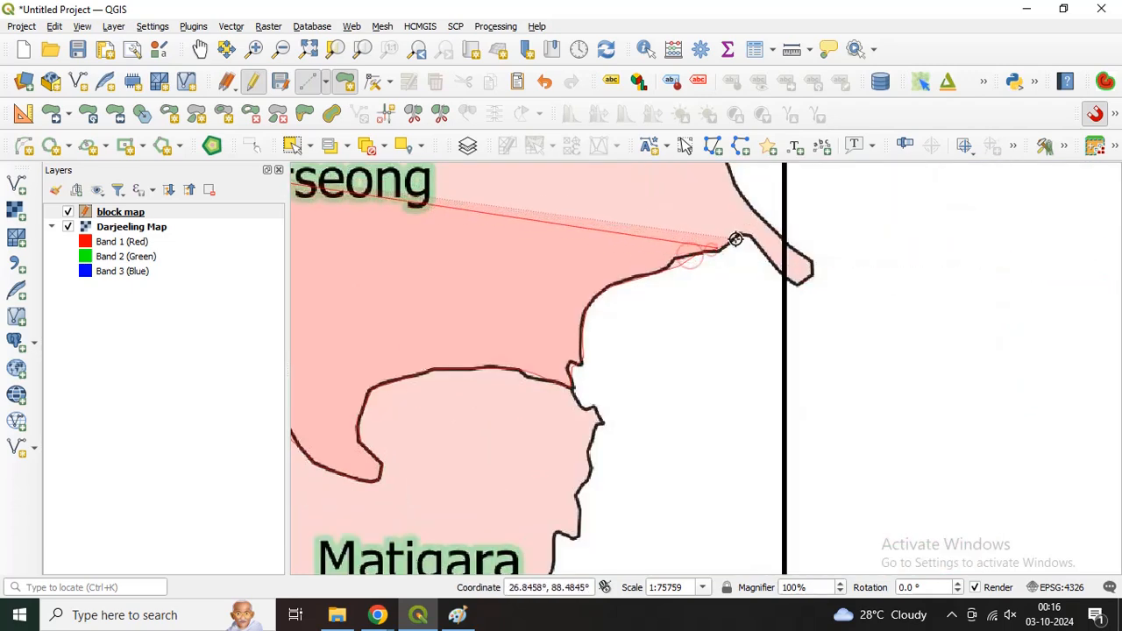
{"action": "left_click", "coordinate": [767, 256]}
{"action": "left_click", "coordinate": [793, 280]}
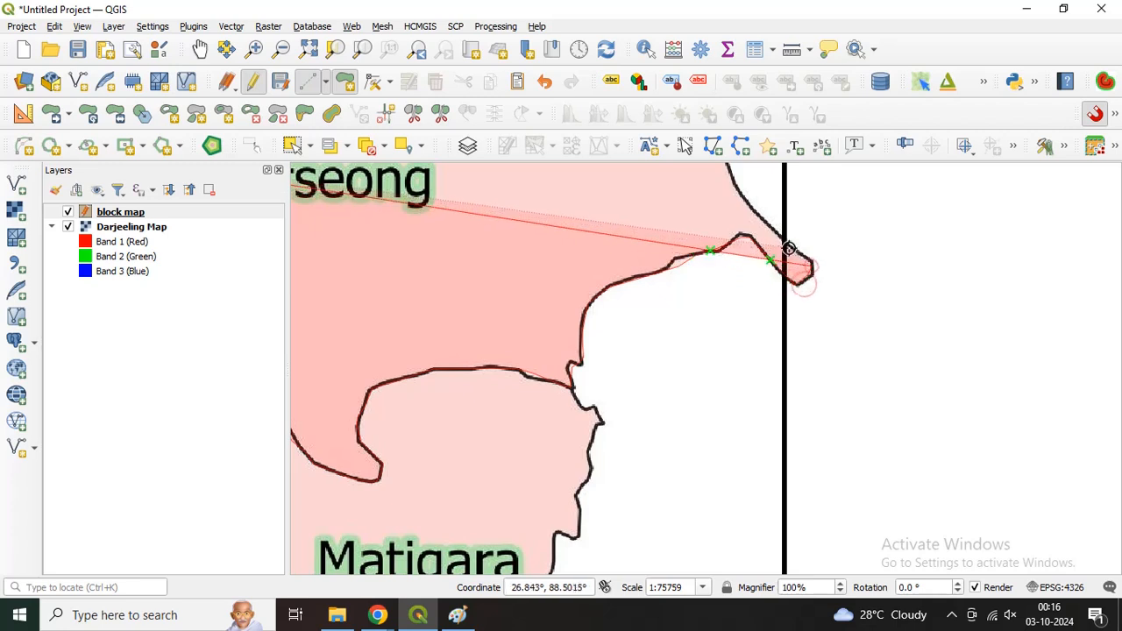
{"action": "left_click", "coordinate": [750, 210]}
Step: Trace Kurseong's eastern boundary from the narrow tip up to the corner of the Rangli Rangliot polygon
{"action": "key", "text": "Up"}
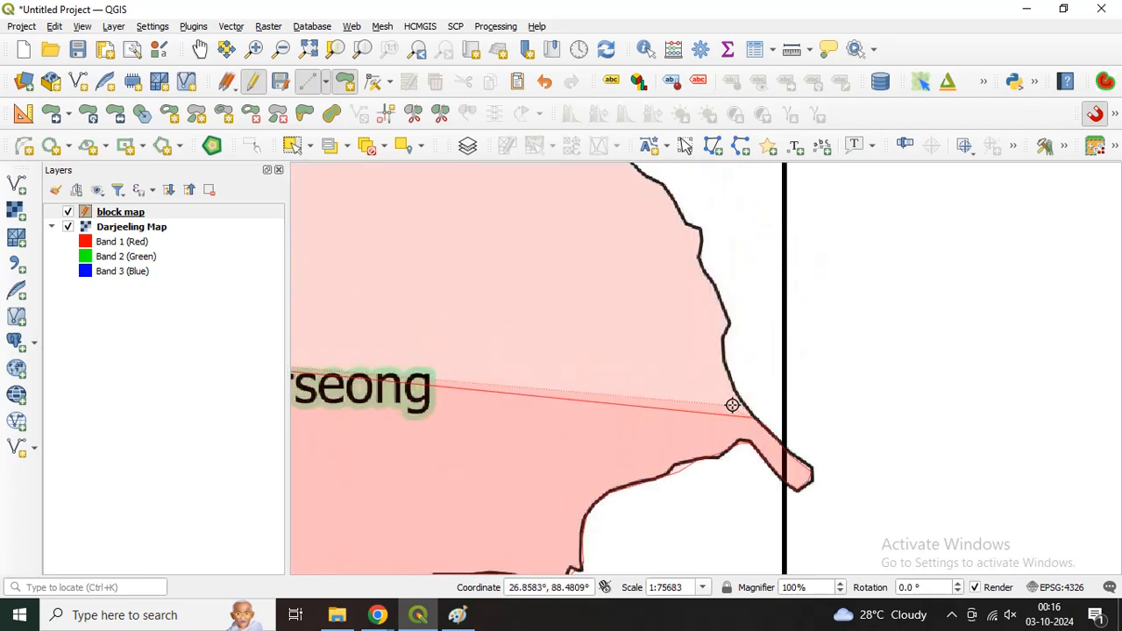
{"action": "scroll", "coordinate": [734, 399], "scroll_direction": "down", "scroll_amount": 1}
{"action": "left_click", "coordinate": [730, 368]}
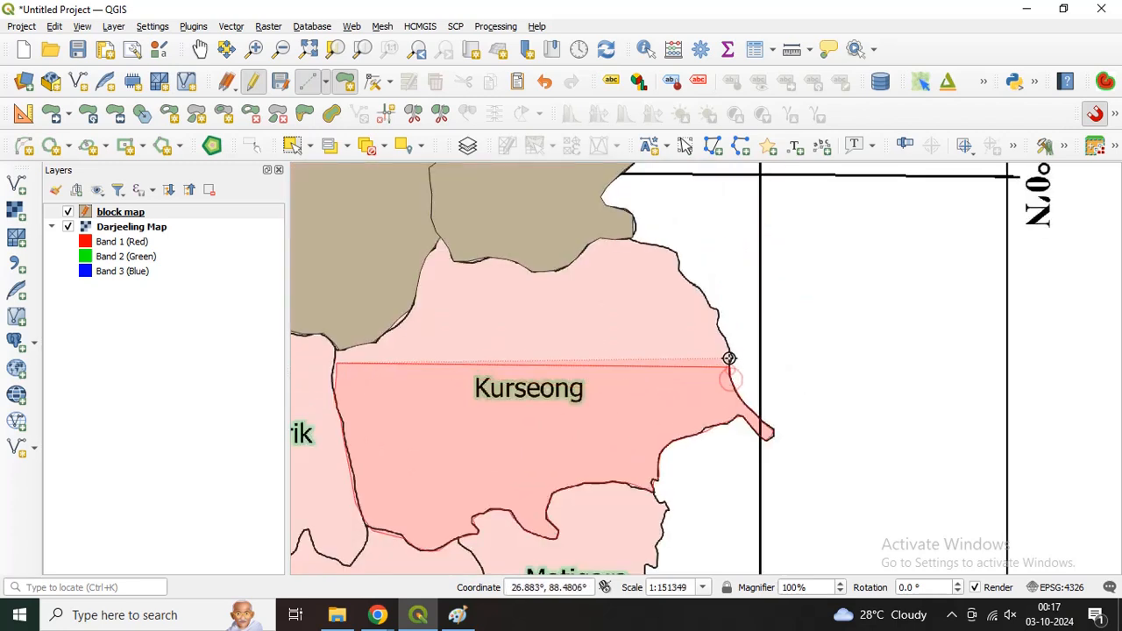
{"action": "left_click", "coordinate": [729, 355]}
{"action": "left_click", "coordinate": [717, 325]}
{"action": "left_click", "coordinate": [718, 311]}
{"action": "left_click", "coordinate": [706, 301]}
{"action": "left_click", "coordinate": [699, 287]}
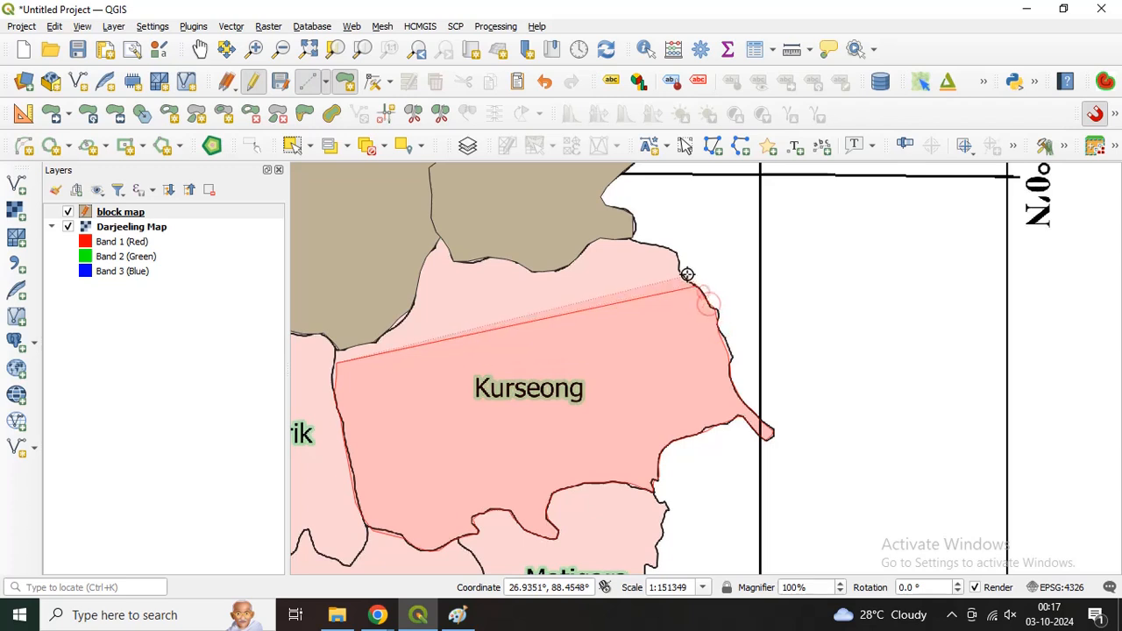
{"action": "left_click", "coordinate": [684, 272]}
{"action": "left_click", "coordinate": [671, 254]}
{"action": "left_click", "coordinate": [664, 246]}
{"action": "left_click", "coordinate": [634, 239]}
Step: Close the Kurseong outline by overlapping the Rangli Rangliot and Sukiapokhri polygons back to the Mirik junction, and finish the shape
{"action": "left_click", "coordinate": [607, 232]}
{"action": "left_click", "coordinate": [576, 234]}
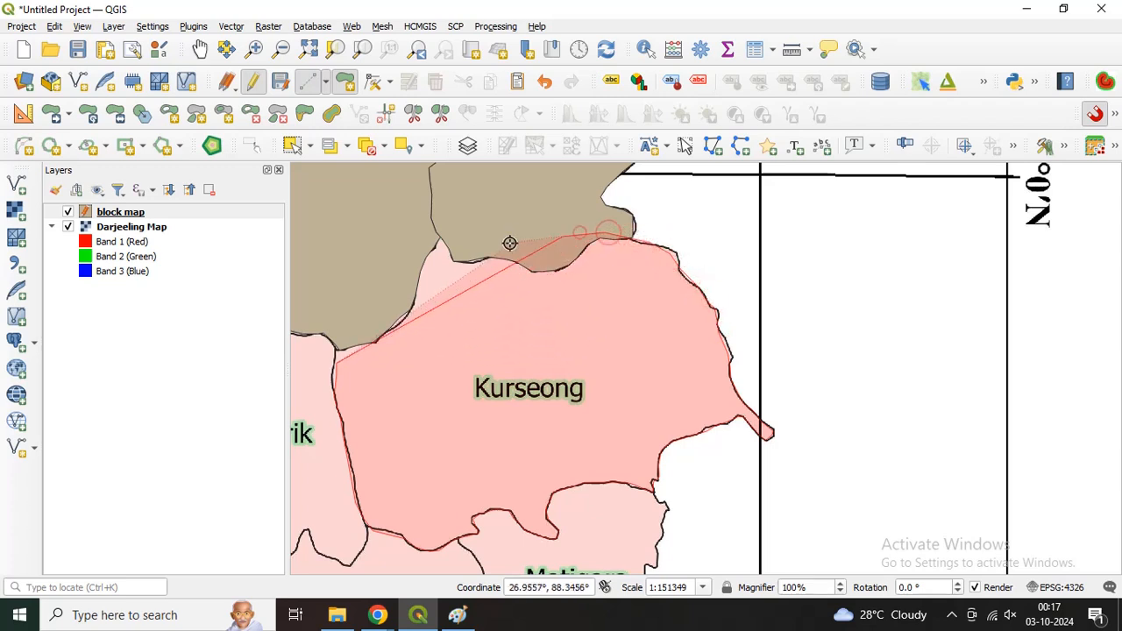
{"action": "left_click", "coordinate": [514, 243]}
{"action": "left_click", "coordinate": [488, 242]}
{"action": "left_click", "coordinate": [454, 233]}
{"action": "left_click", "coordinate": [431, 235]}
{"action": "left_click", "coordinate": [390, 254]}
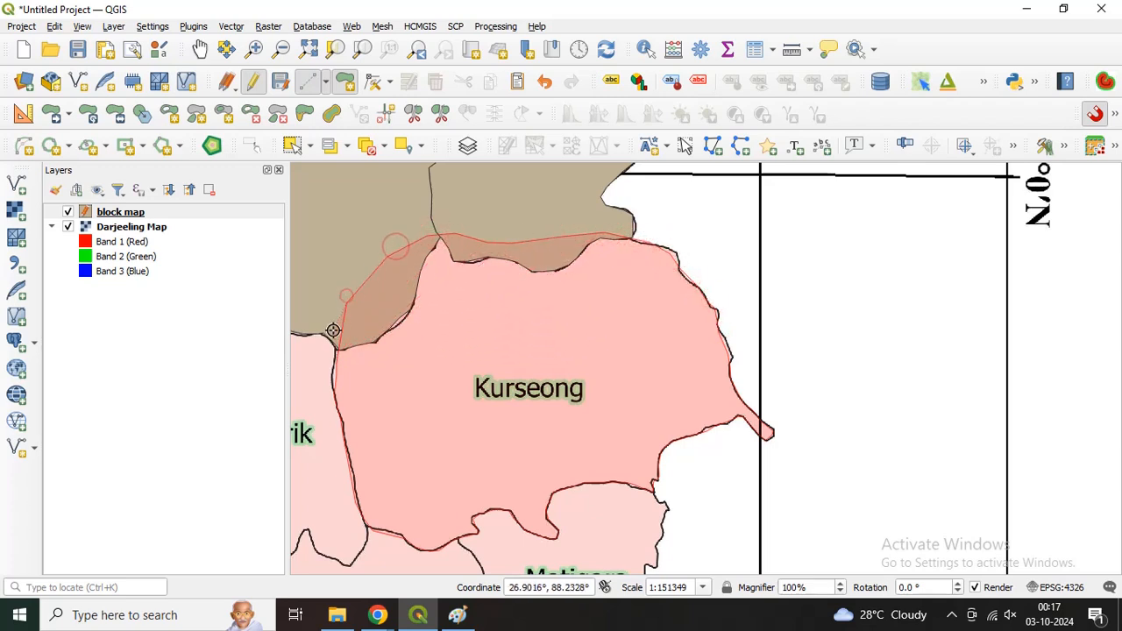
{"action": "left_click", "coordinate": [333, 330]}
{"action": "right_click", "coordinate": [333, 330]}
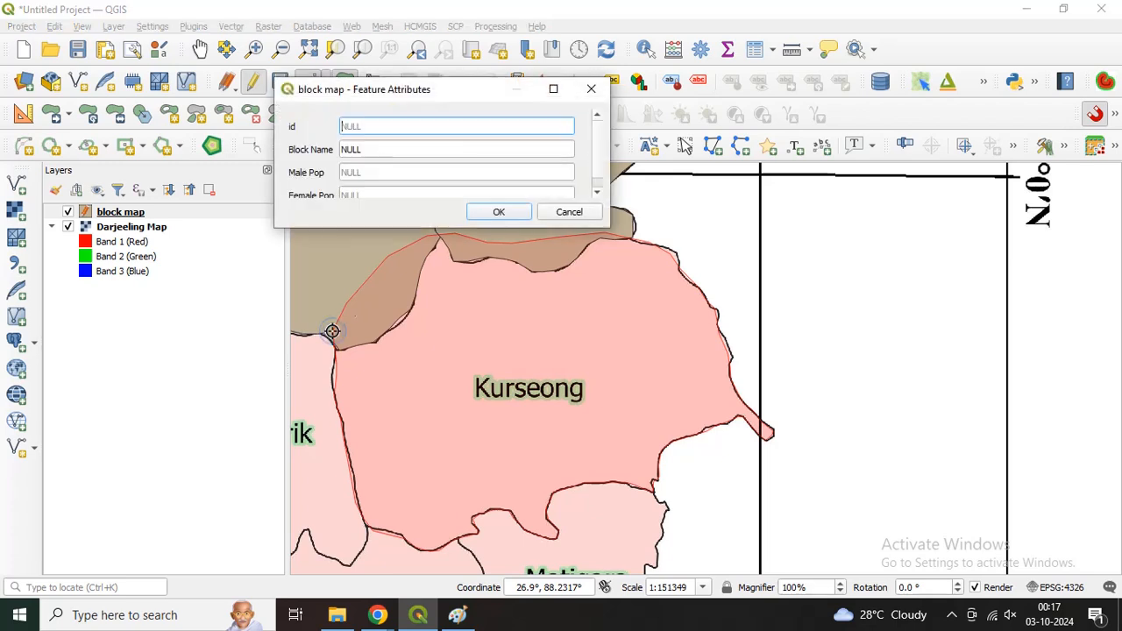
Step: Save the new polygon's attributes with id 4, block name Kurseong, male population 7455 and female population 6552
{"action": "key", "text": "Tab"}
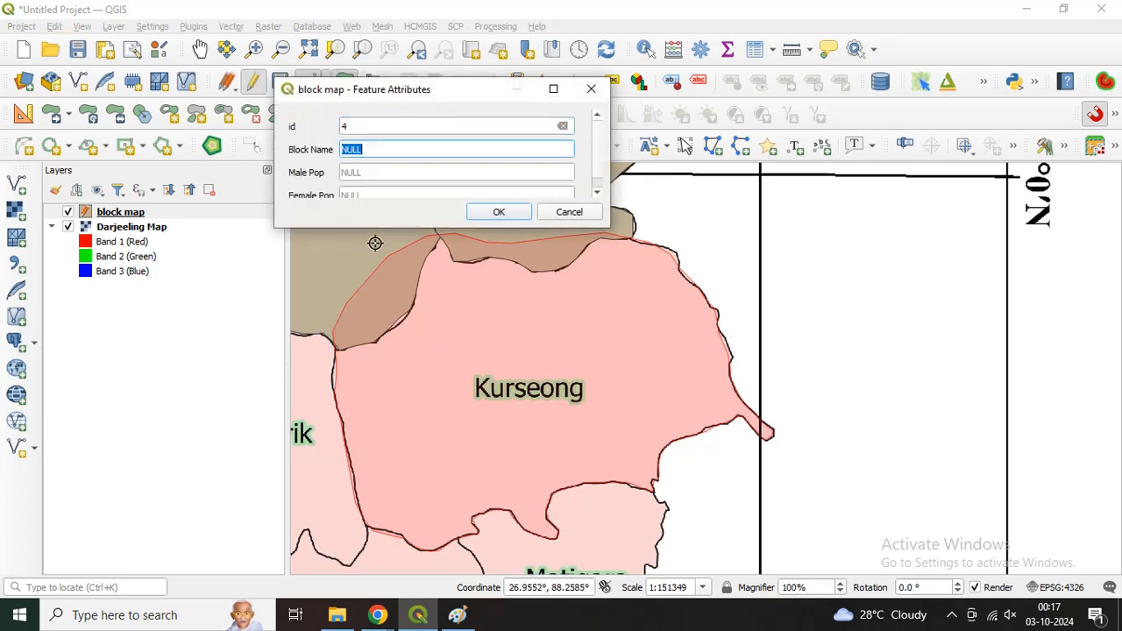
{"action": "type", "text": "Kurse"}
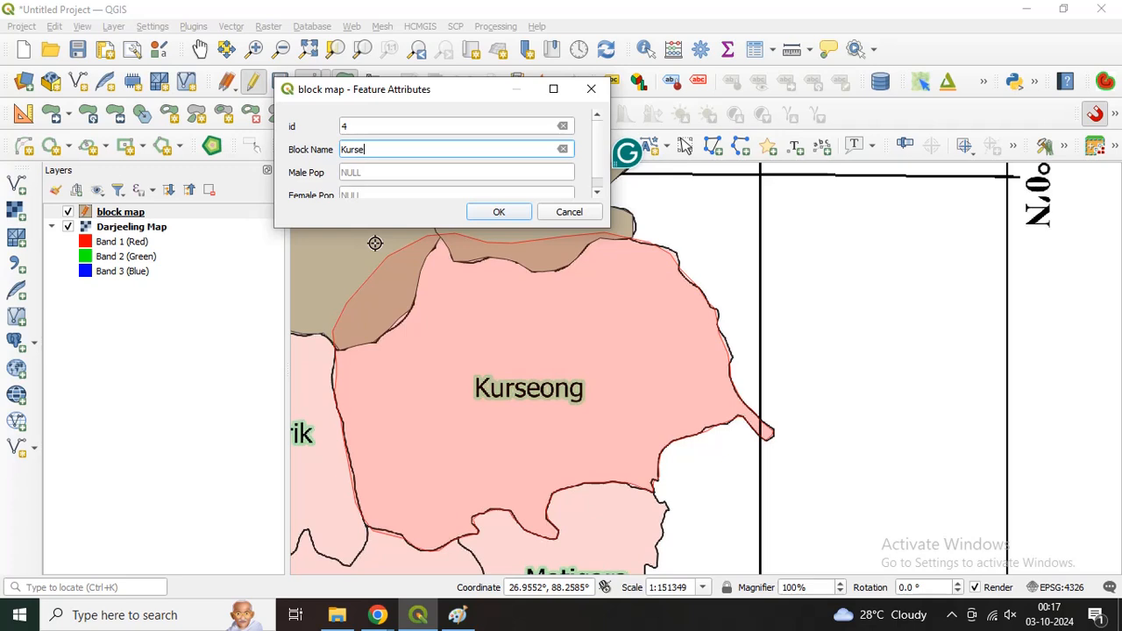
{"action": "type", "text": "ong"}
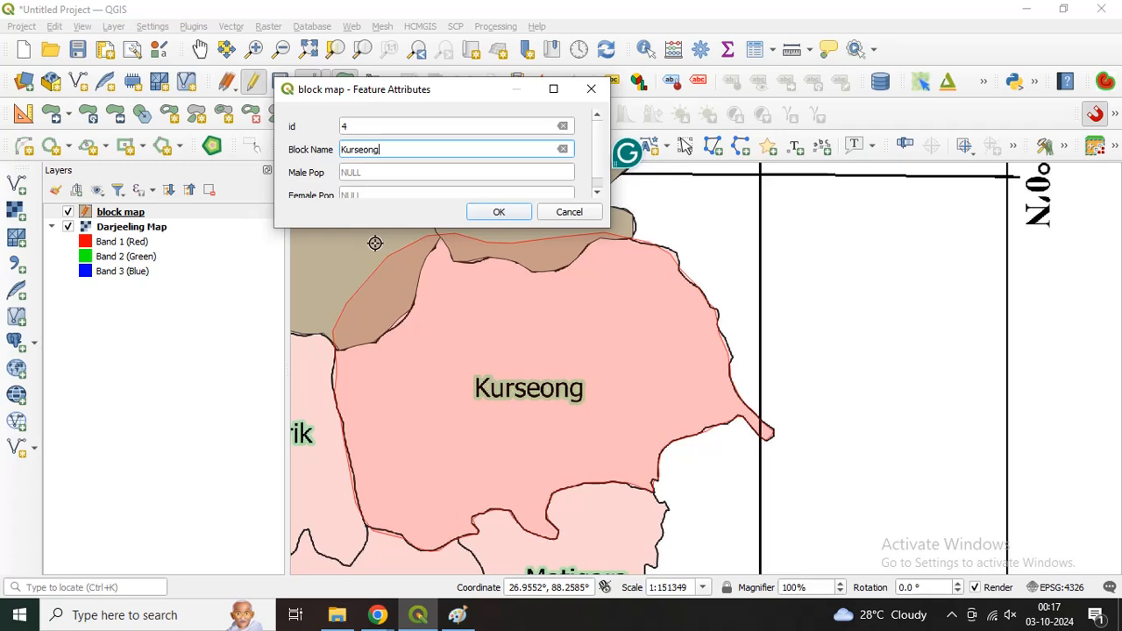
{"action": "left_click", "coordinate": [376, 173]}
{"action": "type", "text": "7455"}
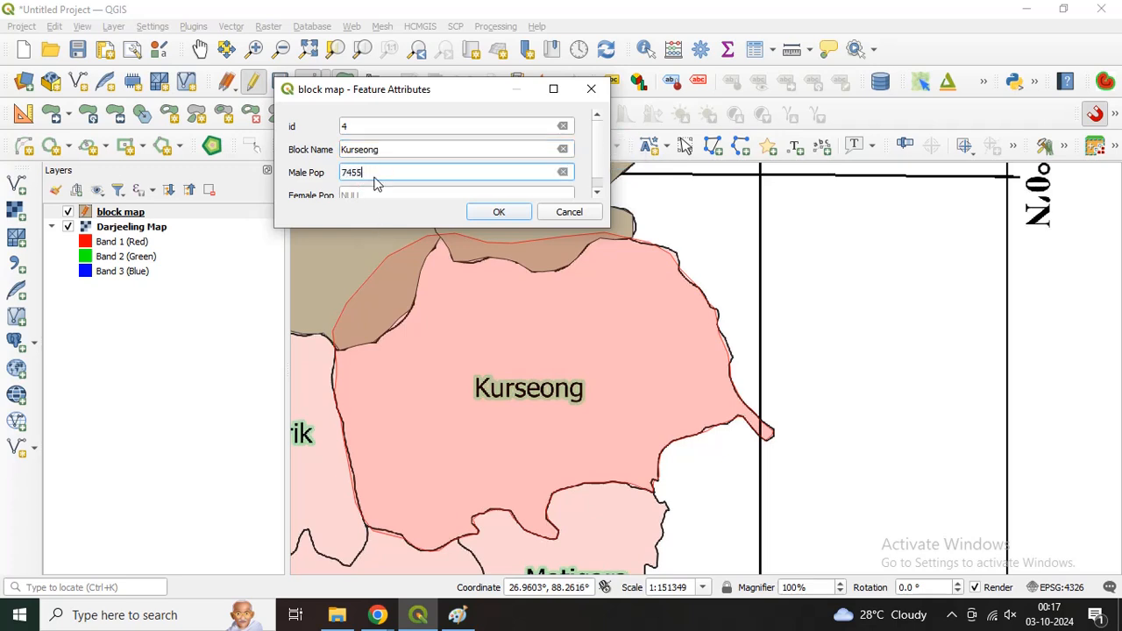
{"action": "left_click", "coordinate": [375, 191]}
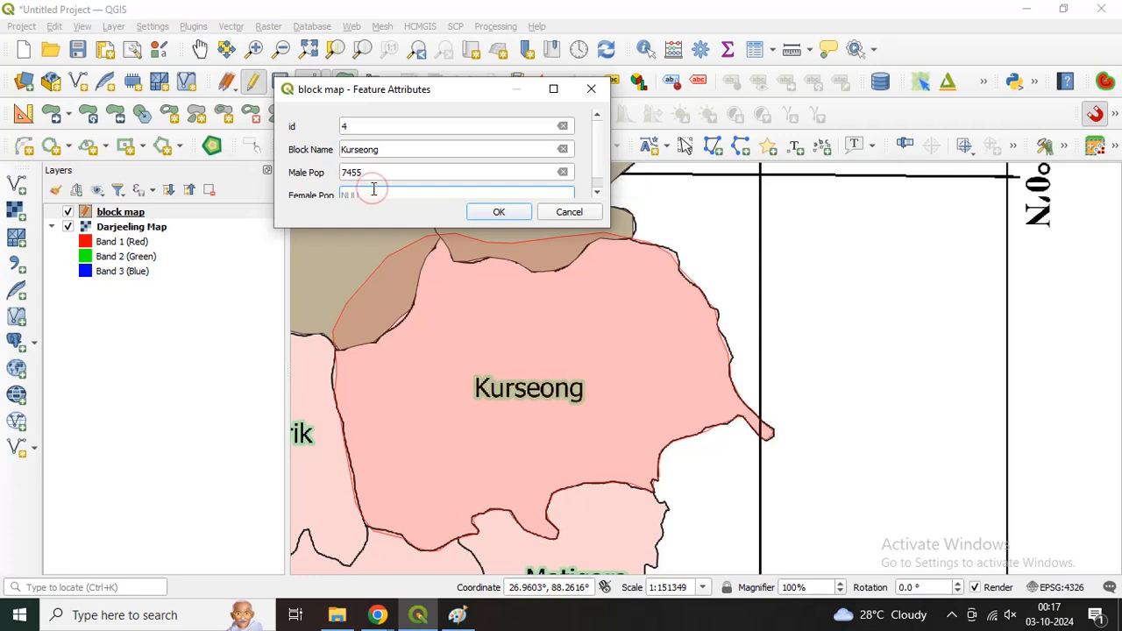
{"action": "type", "text": "6552"}
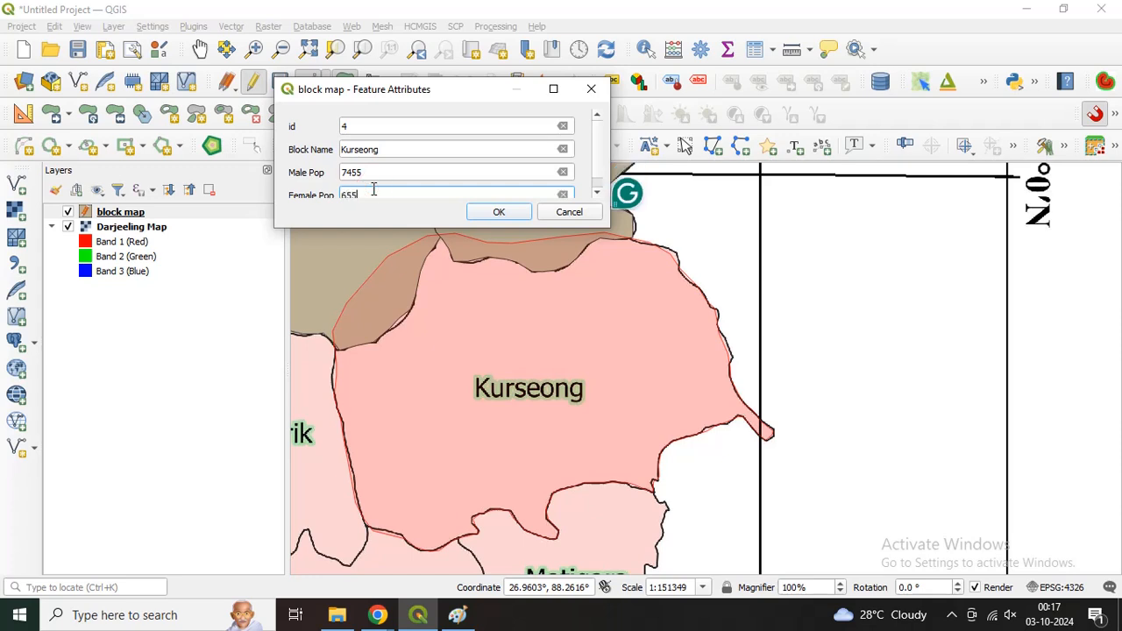
{"action": "left_click", "coordinate": [501, 215]}
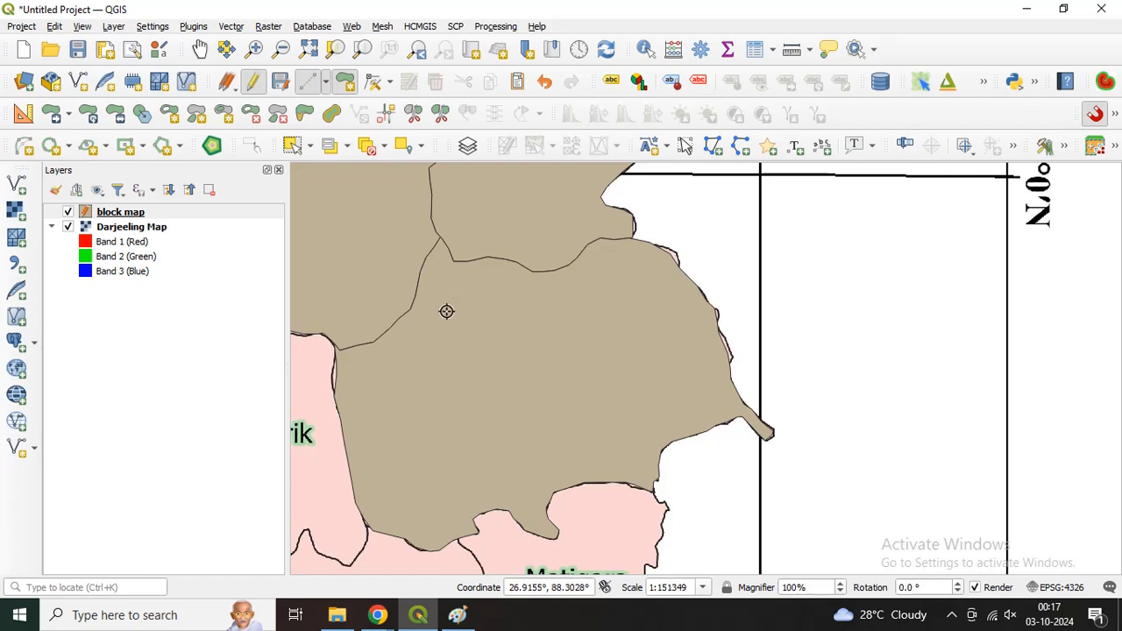
Step: Save the block map layer's edits and end its editing session
{"action": "scroll", "coordinate": [446, 311], "scroll_direction": "down", "scroll_amount": 2}
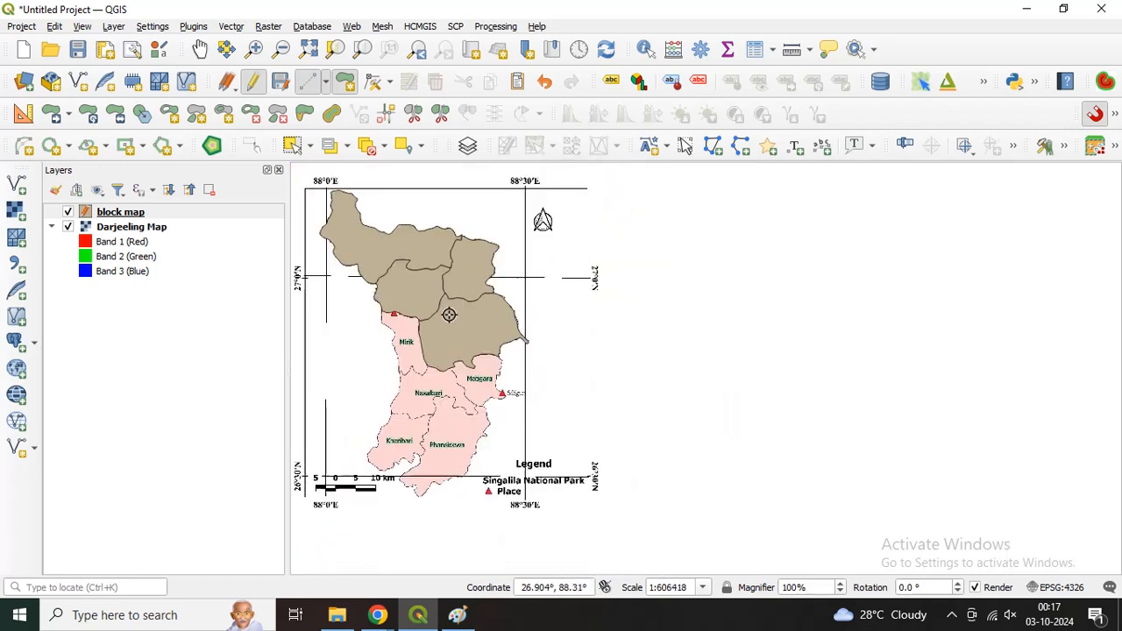
{"action": "left_click", "coordinate": [280, 89]}
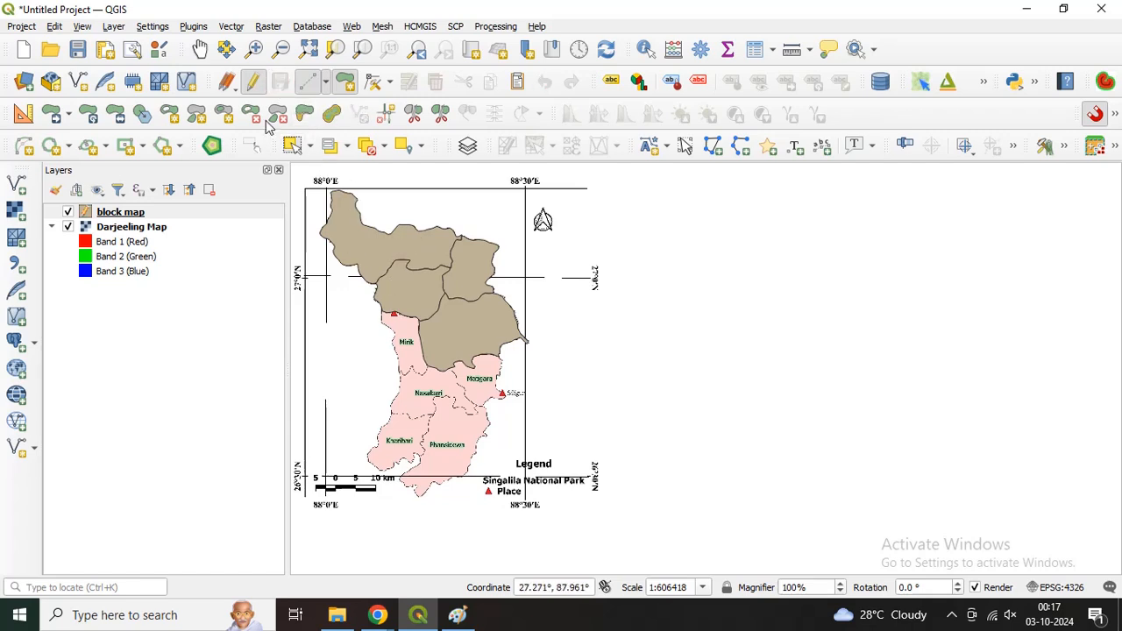
{"action": "left_click", "coordinate": [253, 95]}
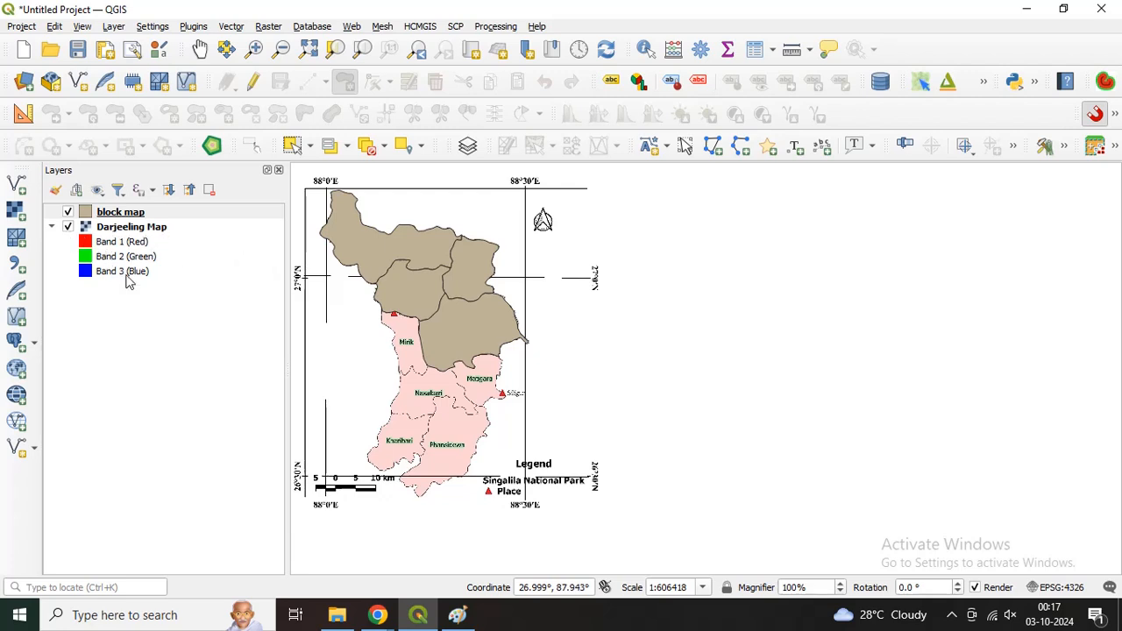
Step: Hide the Darjeeling Map raster, briefly showing it again to compare the digitized blocks with the source map
{"action": "left_click", "coordinate": [68, 228]}
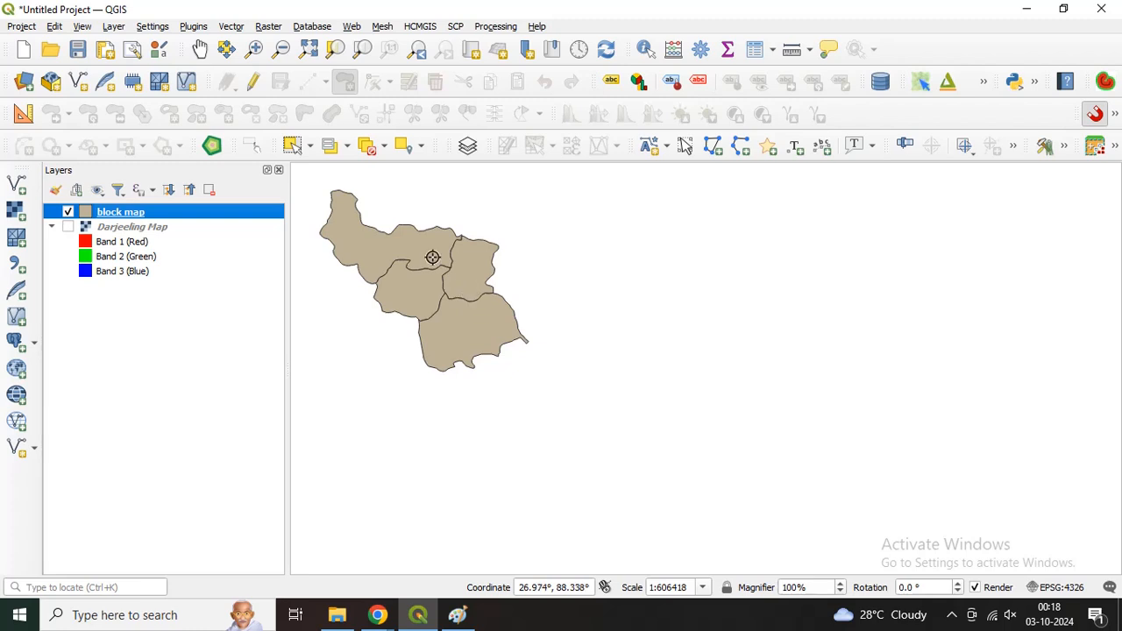
{"action": "left_click", "coordinate": [200, 50]}
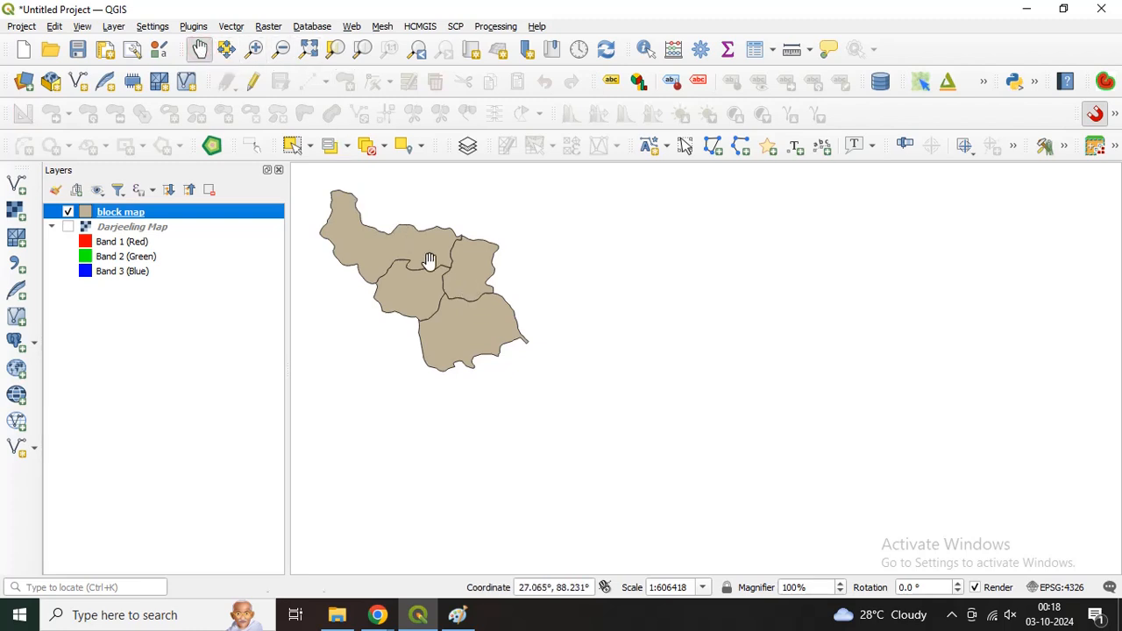
{"action": "left_click_drag", "start_coordinate": [466, 289], "coordinate": [674, 369]}
{"action": "scroll", "coordinate": [673, 368], "scroll_direction": "up", "scroll_amount": 1}
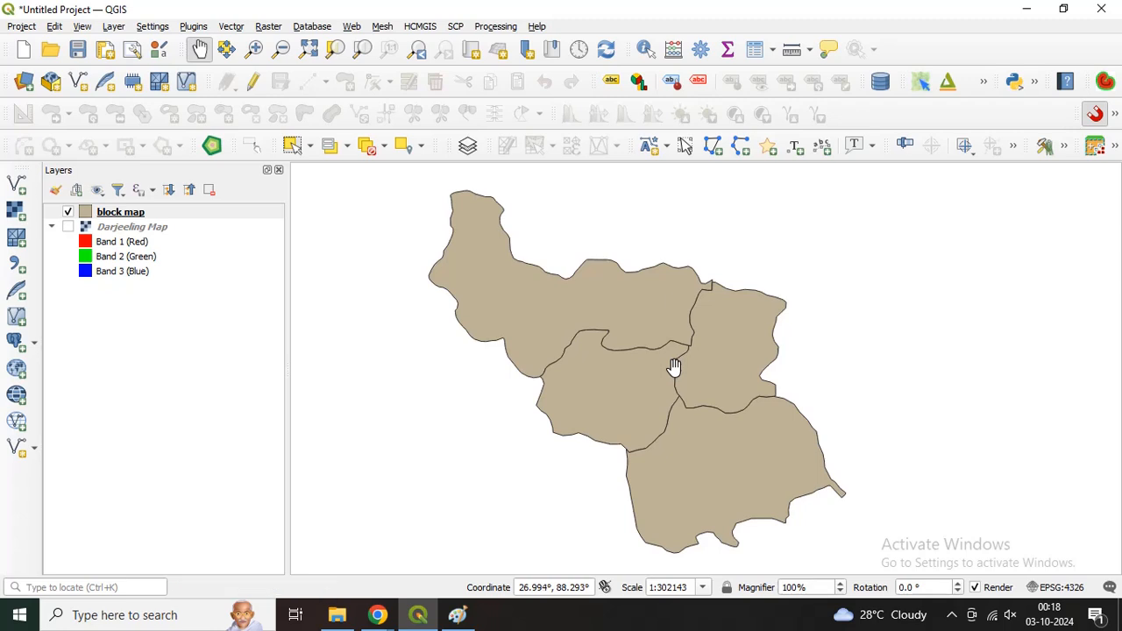
{"action": "left_click", "coordinate": [67, 227]}
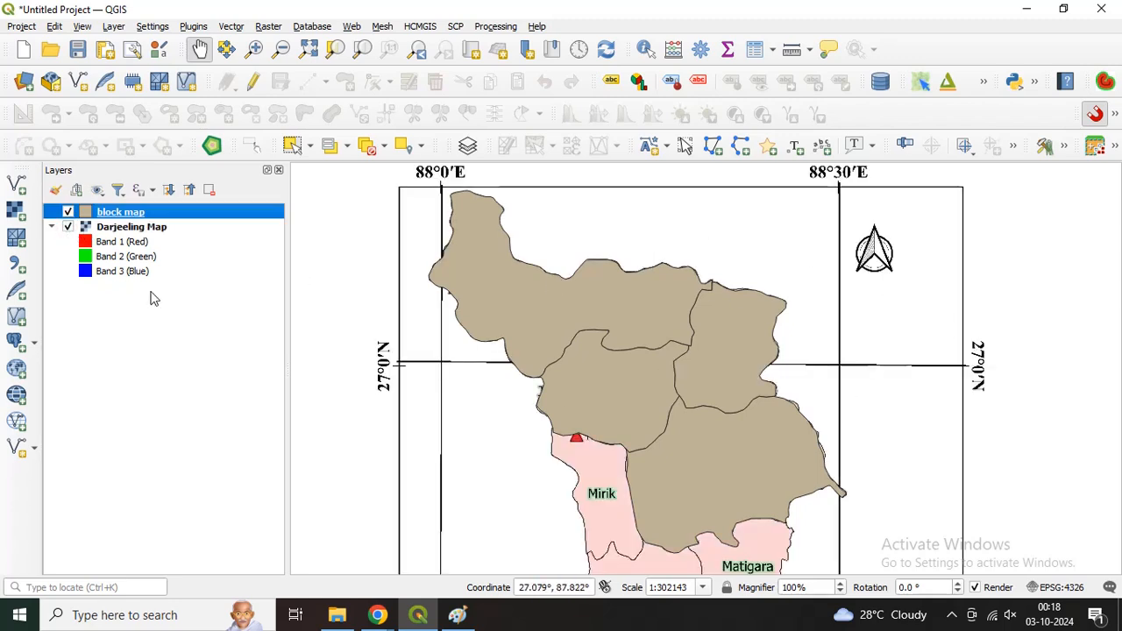
{"action": "left_click", "coordinate": [67, 227]}
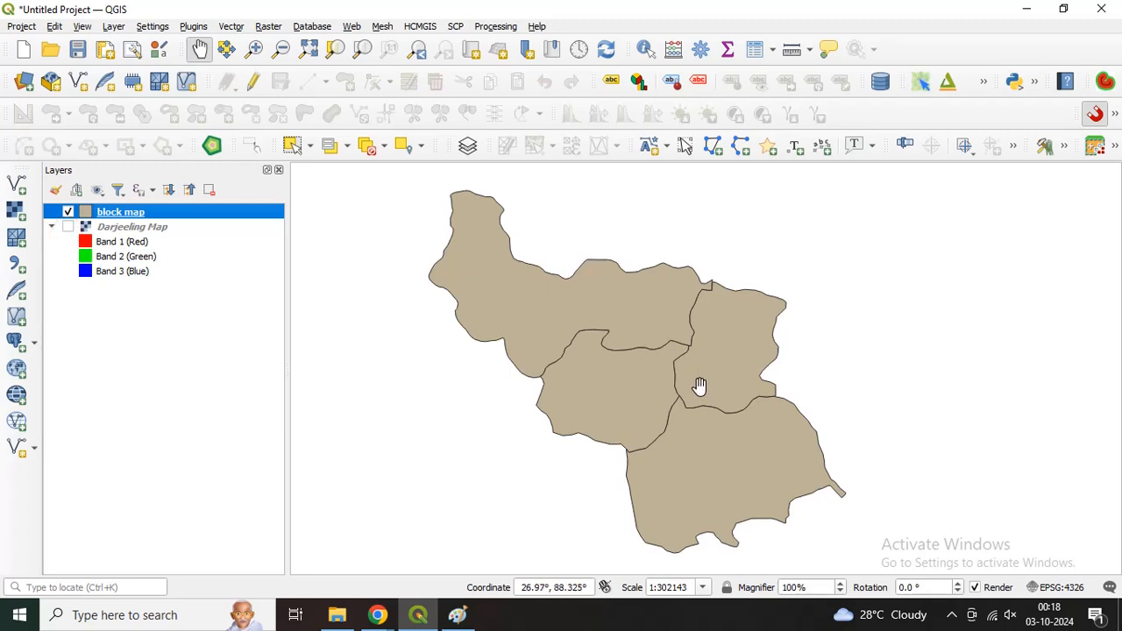
Step: Open the block map layer's attribute table to review the block names and male and female populations
{"action": "right_click", "coordinate": [121, 219]}
{"action": "left_click", "coordinate": [112, 217]}
{"action": "right_click", "coordinate": [112, 217]}
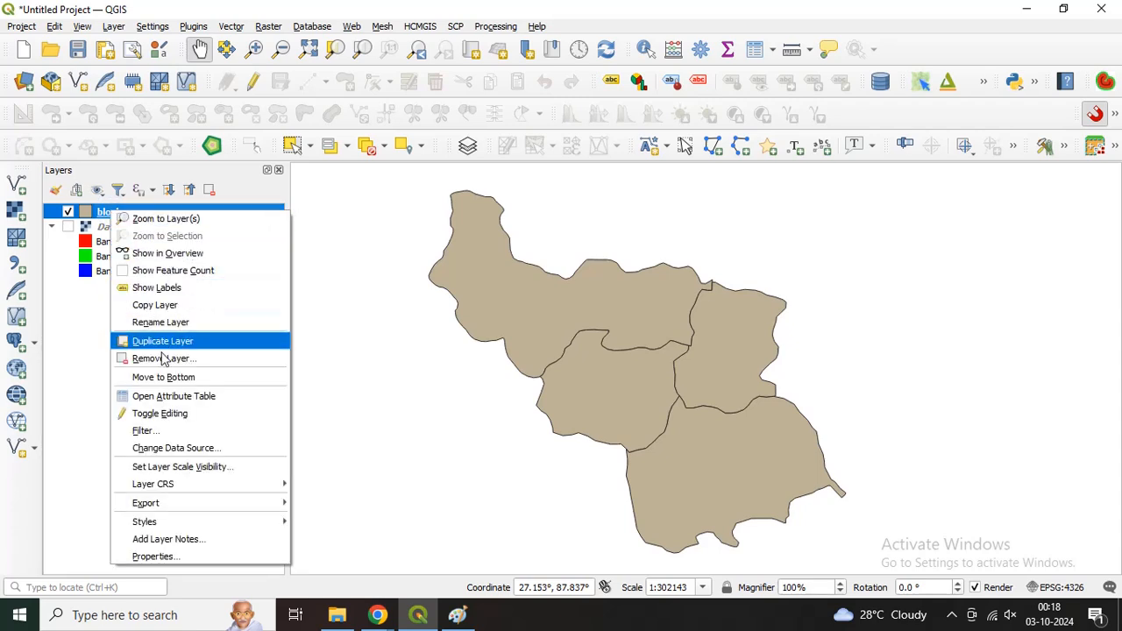
{"action": "left_click", "coordinate": [195, 399]}
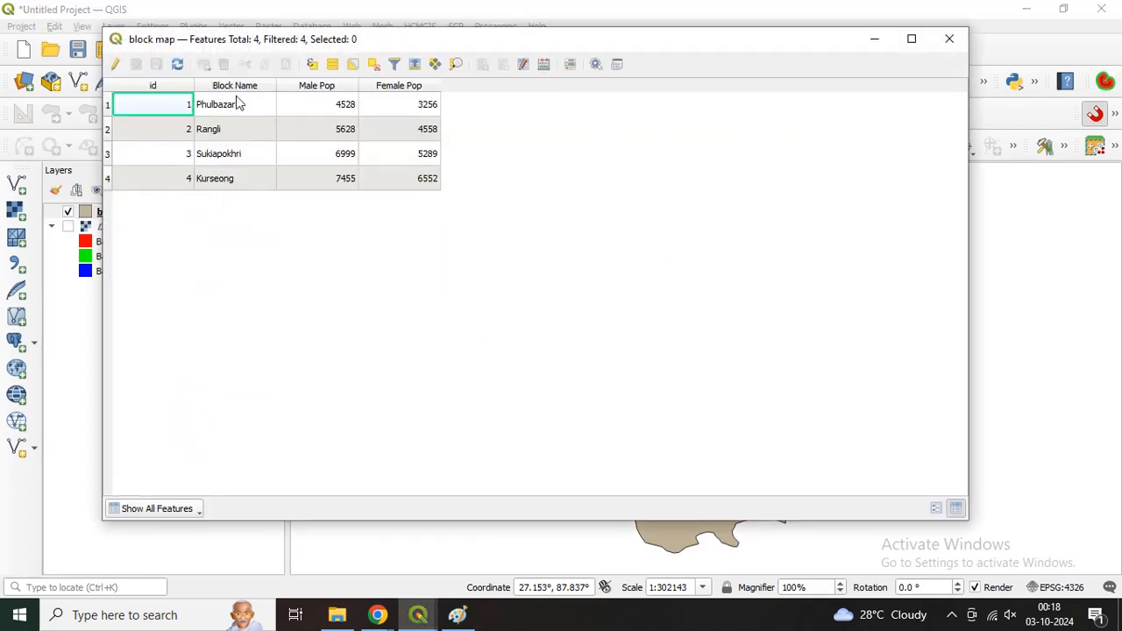
{"action": "left_click_drag", "start_coordinate": [407, 44], "coordinate": [532, 80]}
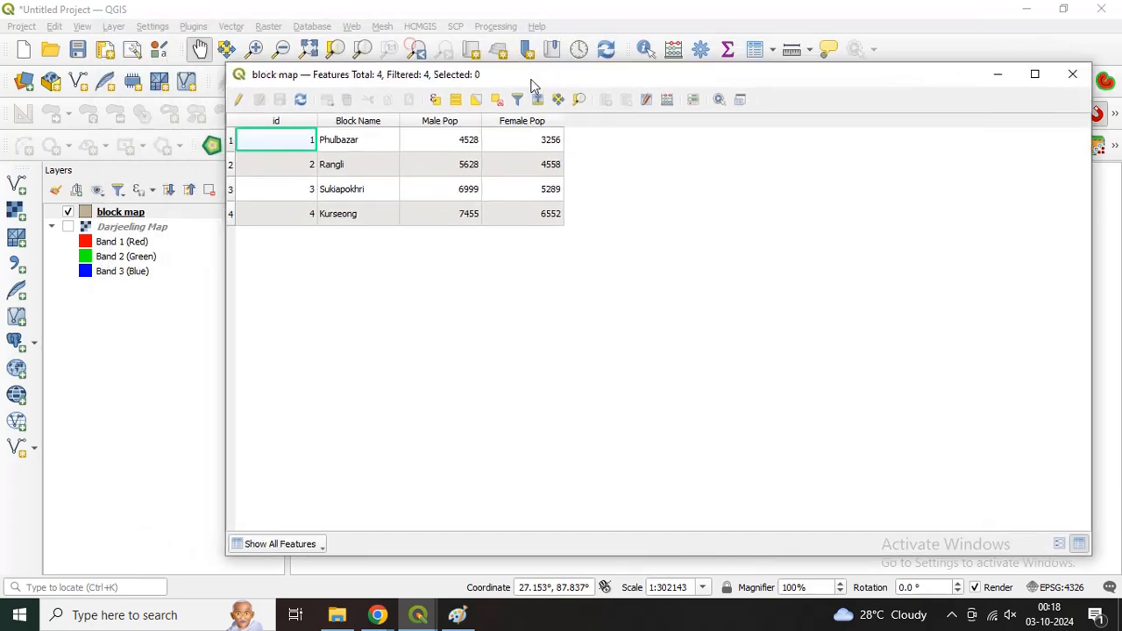
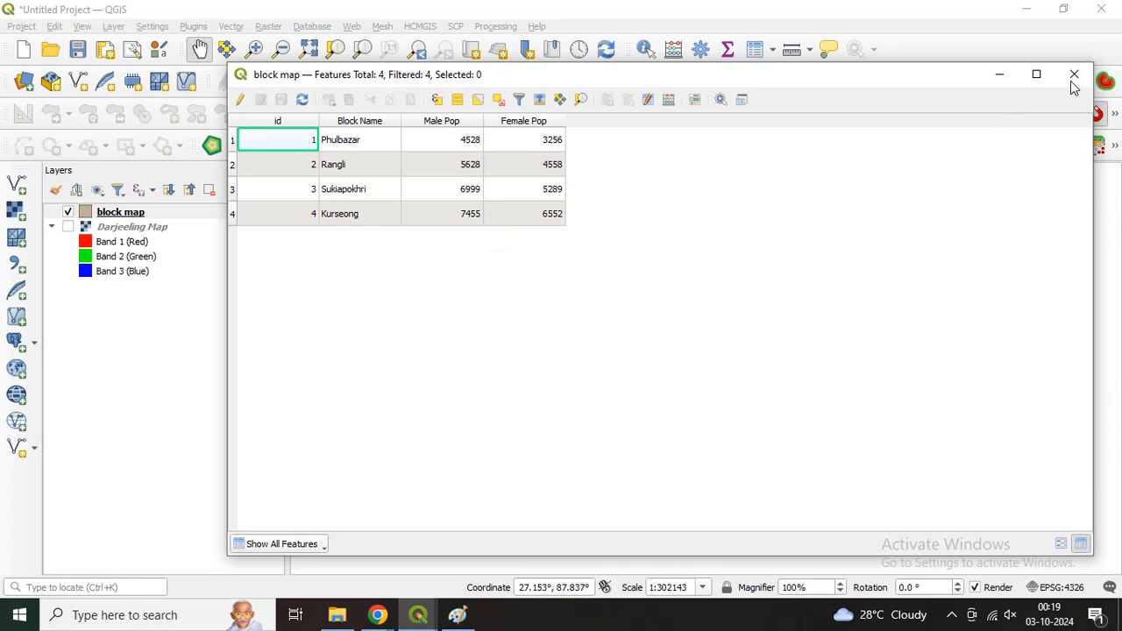
Step: Close the attribute table and change the block map layer's fill colour to light orange (#fdbf6f)
{"action": "left_click", "coordinate": [1074, 73]}
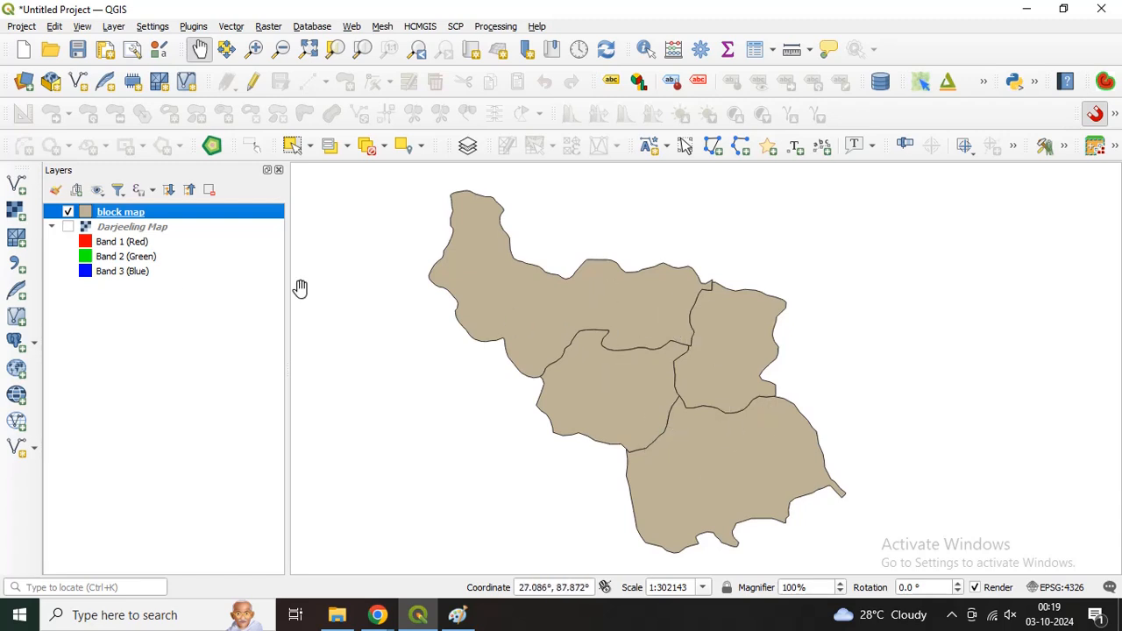
{"action": "right_click", "coordinate": [120, 217]}
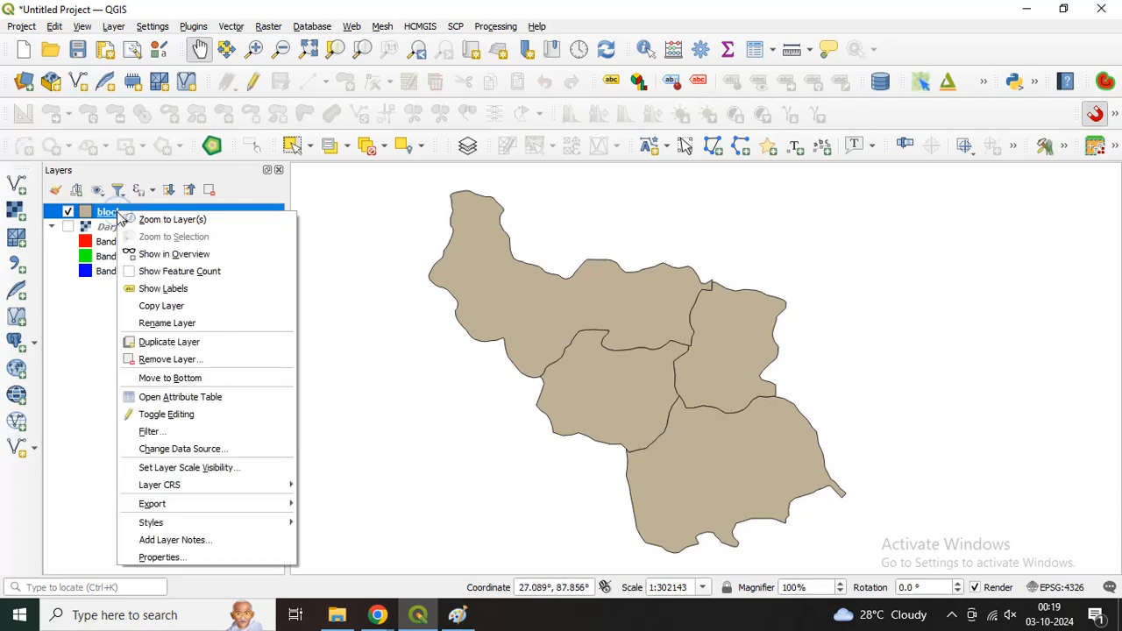
{"action": "left_click", "coordinate": [174, 557]}
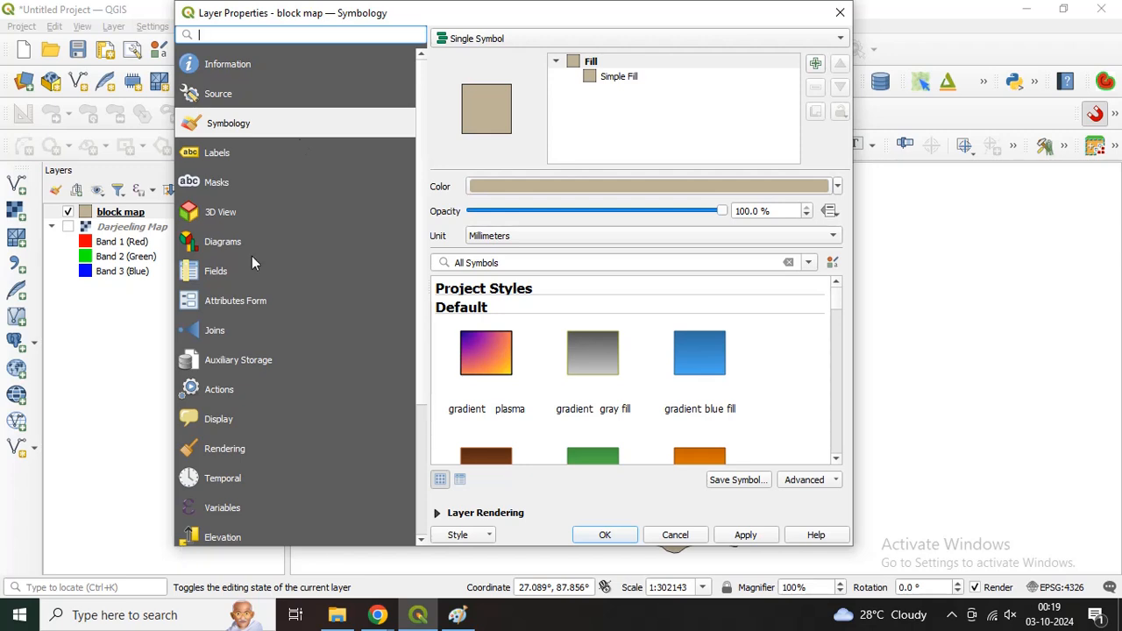
{"action": "left_click_drag", "start_coordinate": [364, 13], "coordinate": [383, 35]}
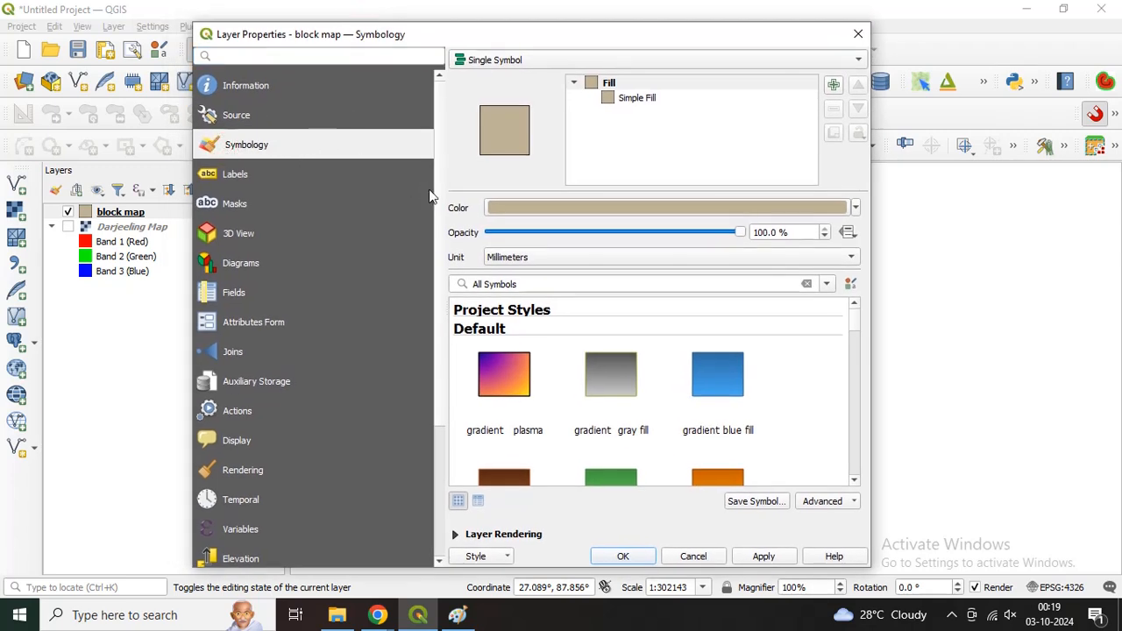
{"action": "left_click", "coordinate": [855, 208]}
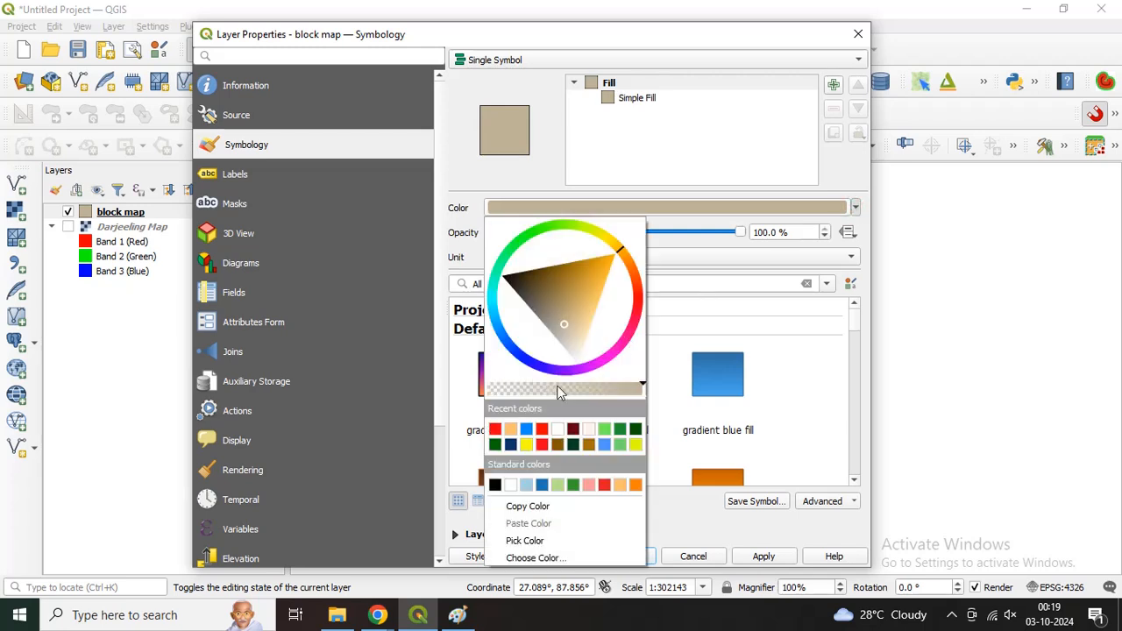
{"action": "left_click", "coordinate": [509, 429]}
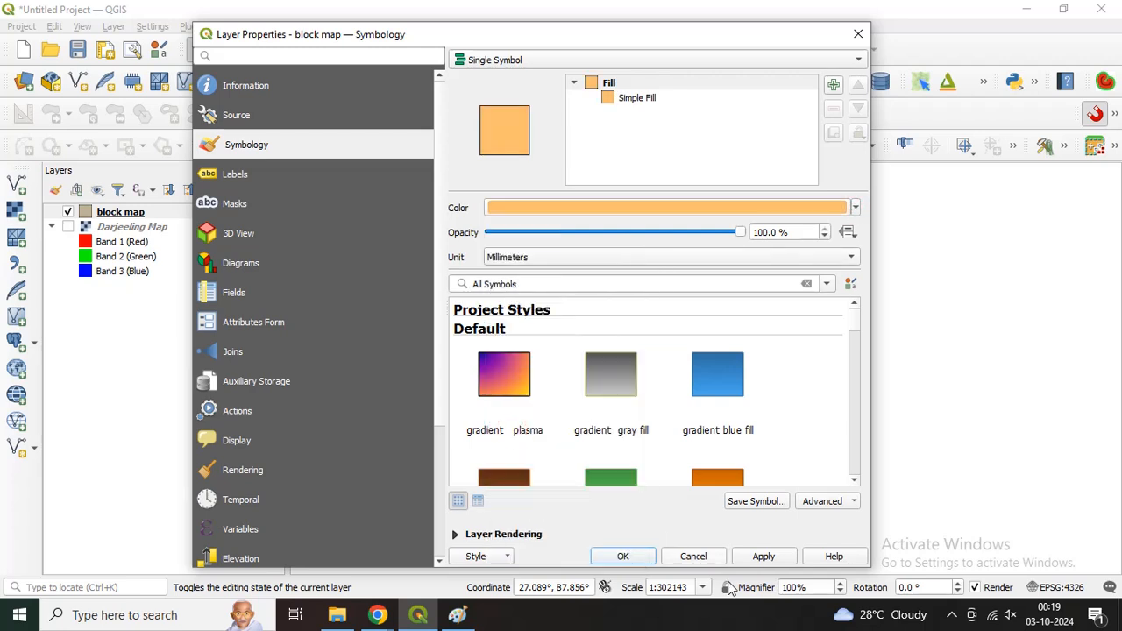
{"action": "left_click", "coordinate": [769, 559]}
{"action": "left_click", "coordinate": [648, 557]}
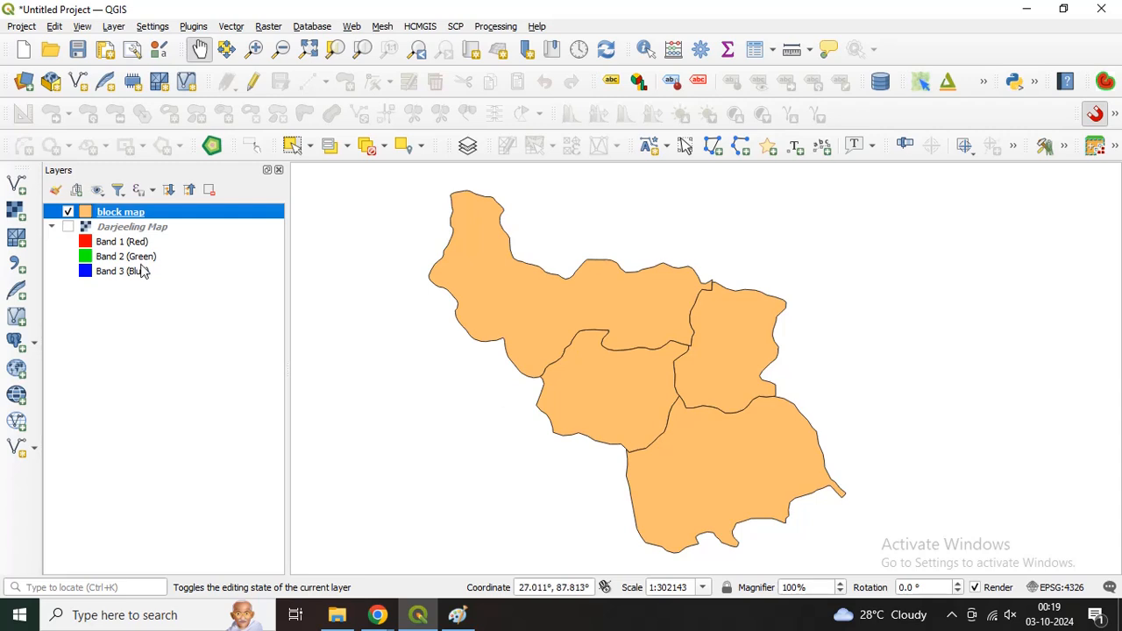
Step: Enable histogram diagrams for the block map layer in its layer properties
{"action": "right_click", "coordinate": [132, 221]}
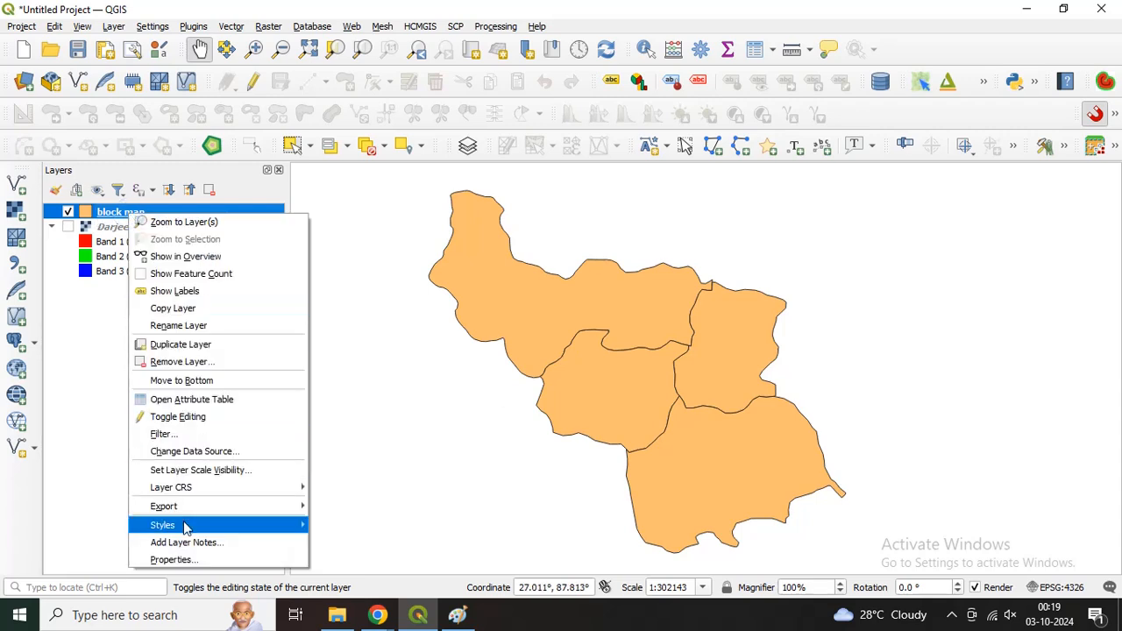
{"action": "left_click", "coordinate": [171, 560]}
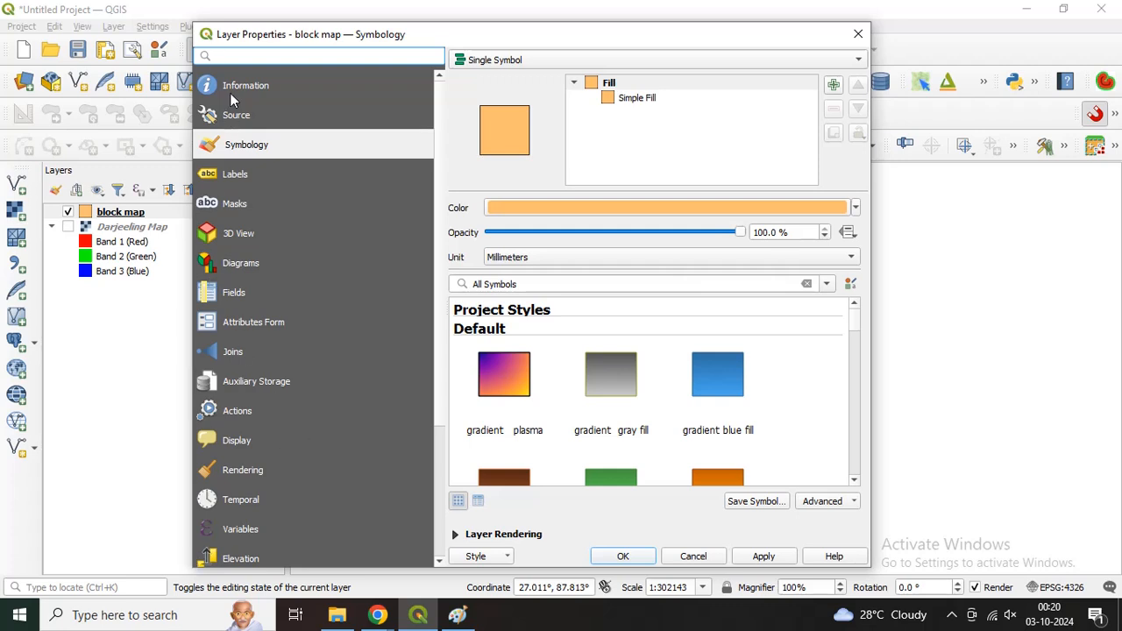
{"action": "left_click", "coordinate": [226, 264]}
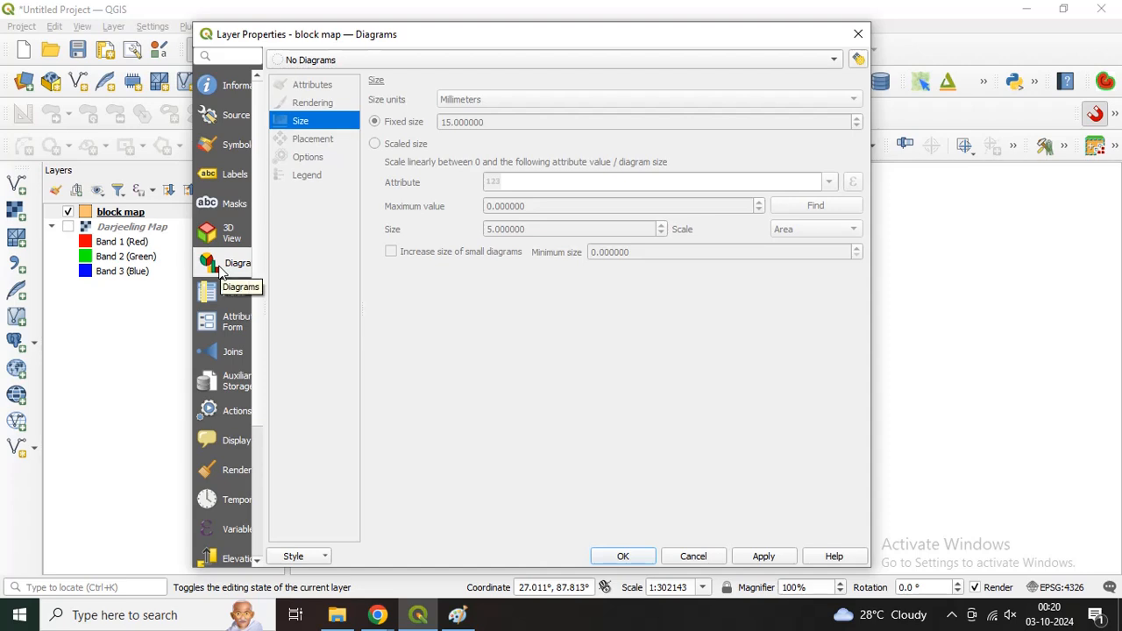
{"action": "left_click", "coordinate": [316, 60]}
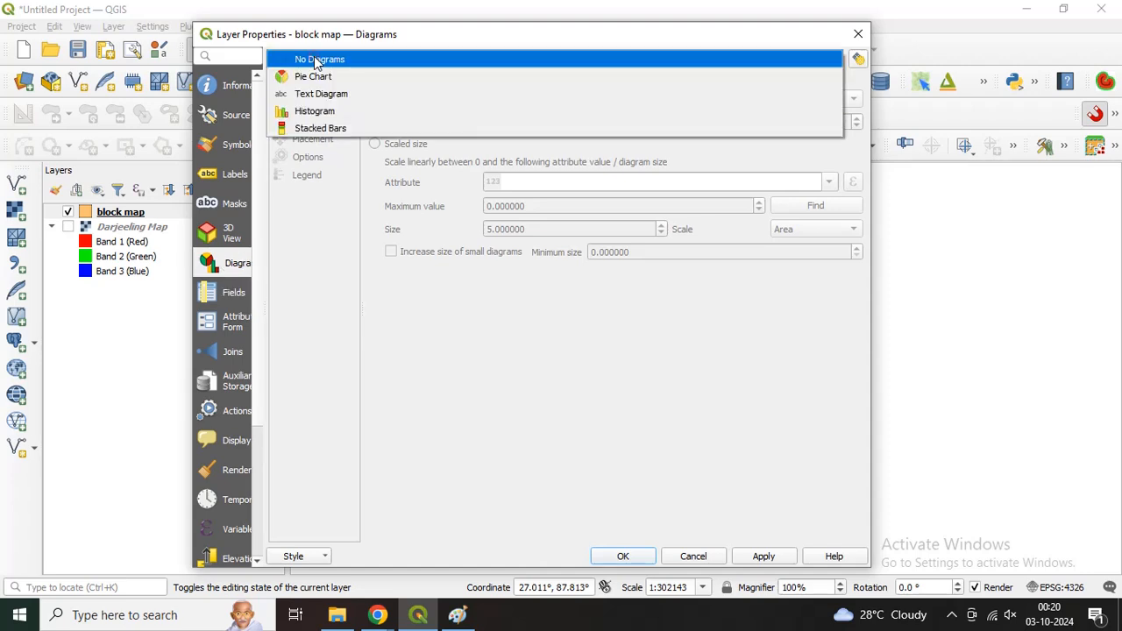
{"action": "left_click", "coordinate": [324, 113]}
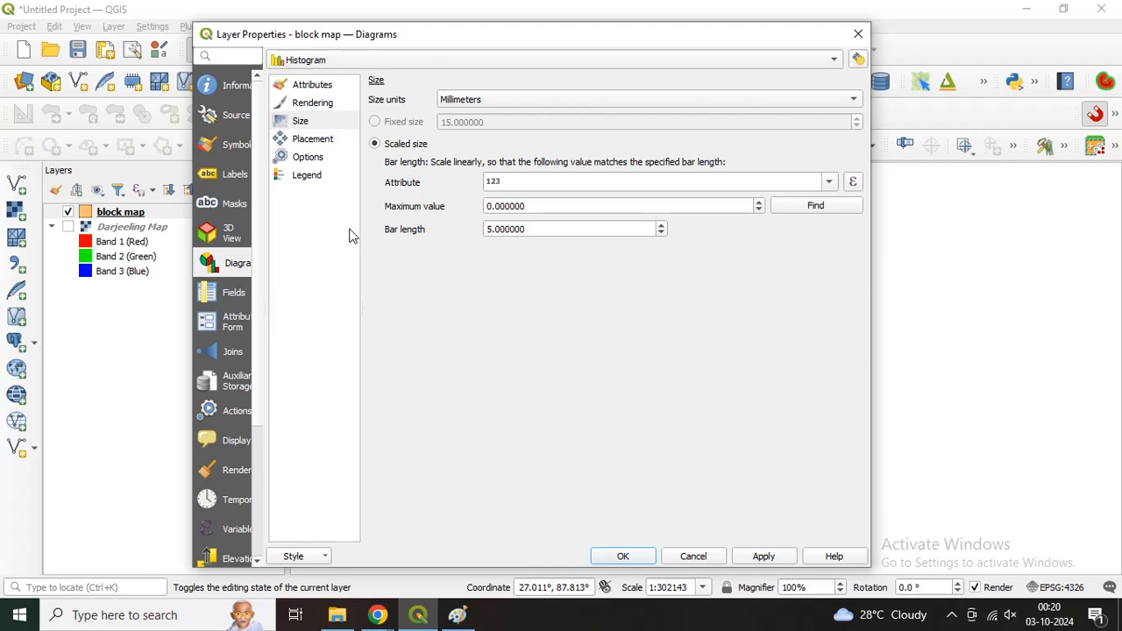
Step: Assign the Male Pop and Female Pop attributes to the histogram
{"action": "left_click", "coordinate": [303, 89]}
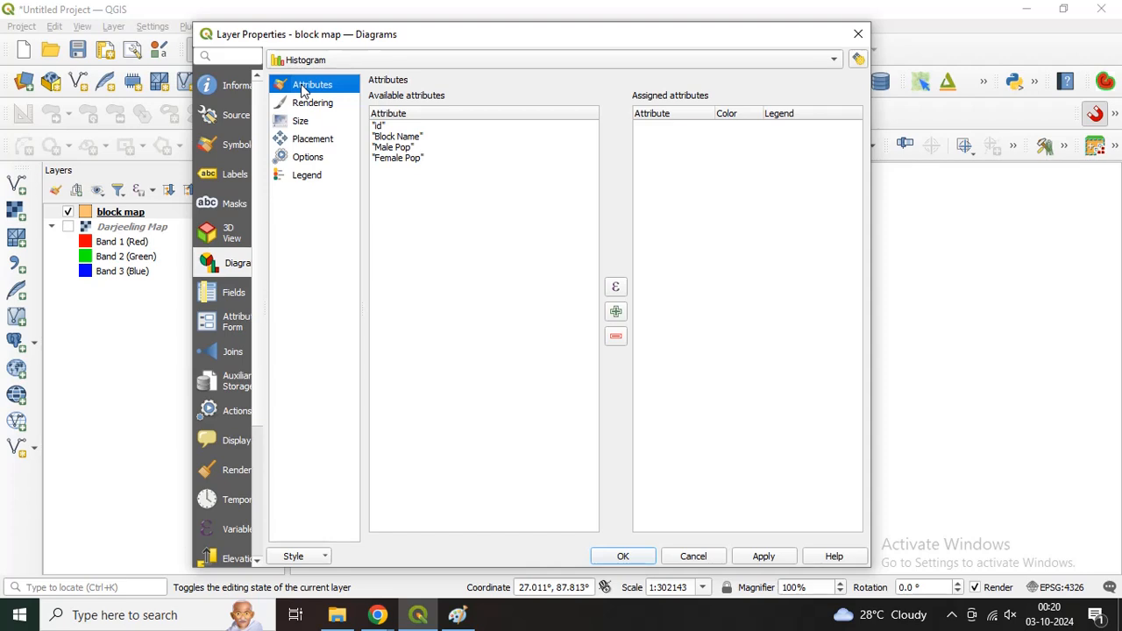
{"action": "left_click", "coordinate": [394, 147]}
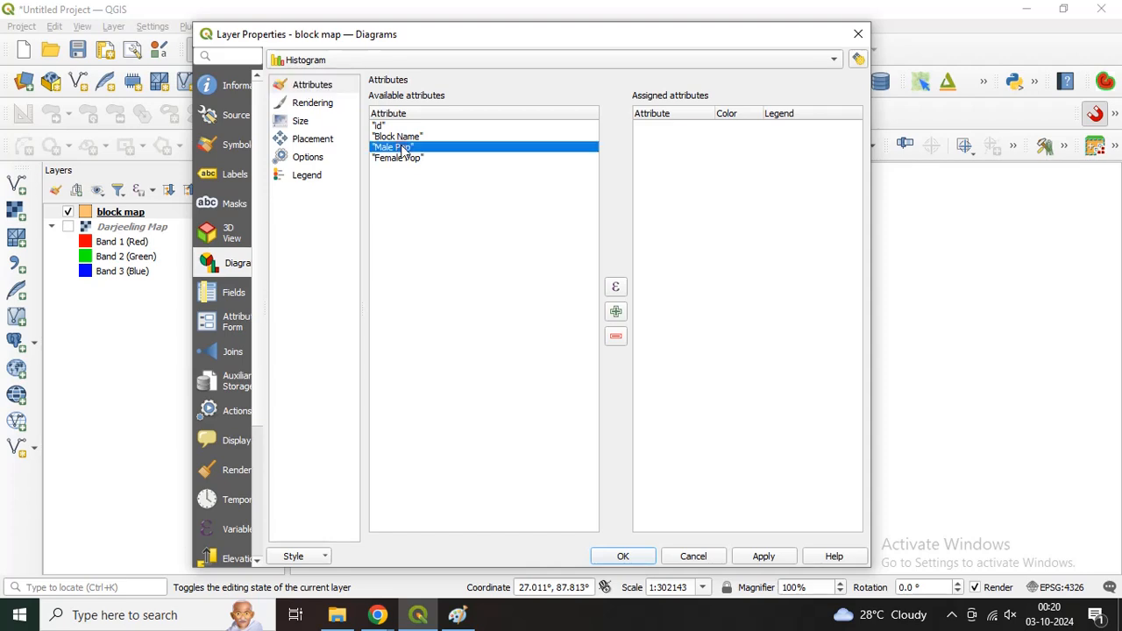
{"action": "left_click", "coordinate": [617, 314]}
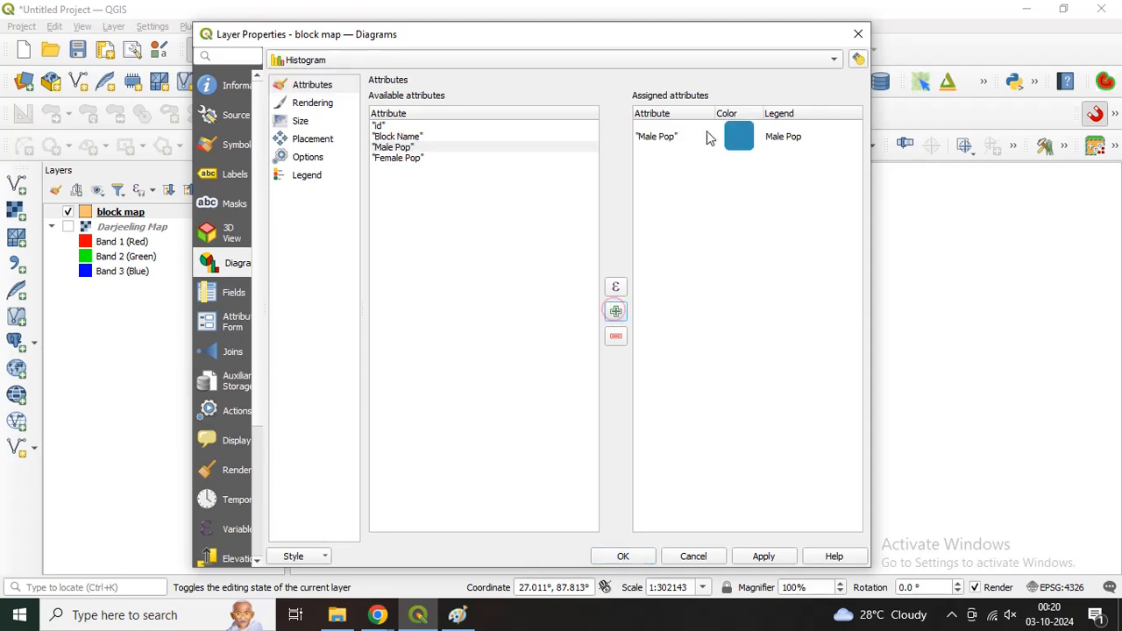
{"action": "left_click", "coordinate": [384, 159]}
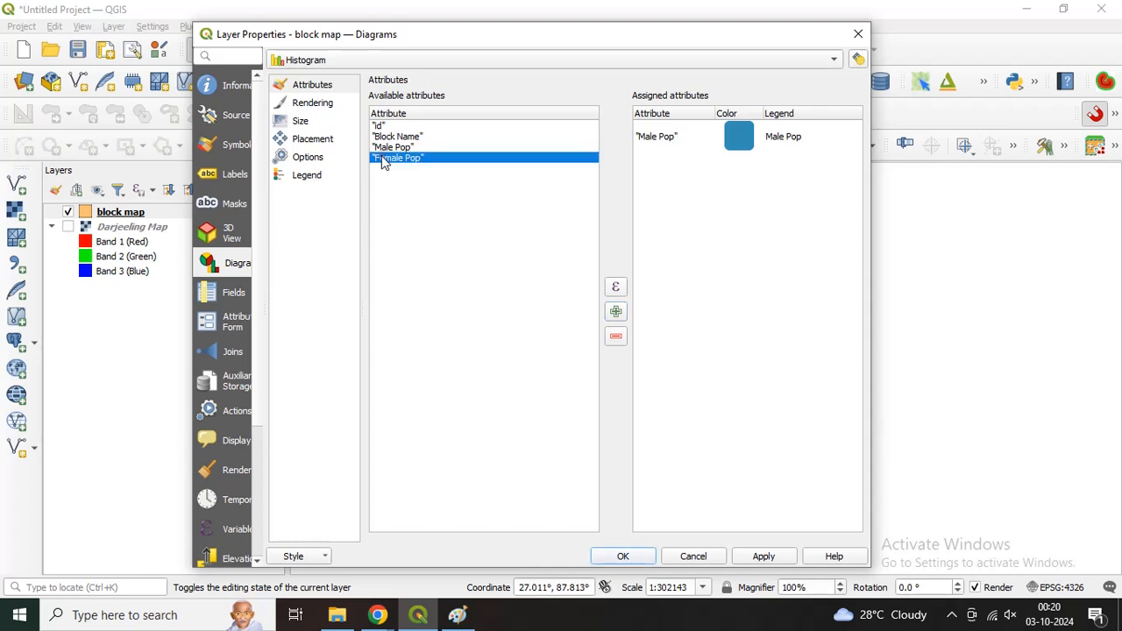
{"action": "left_click", "coordinate": [617, 312]}
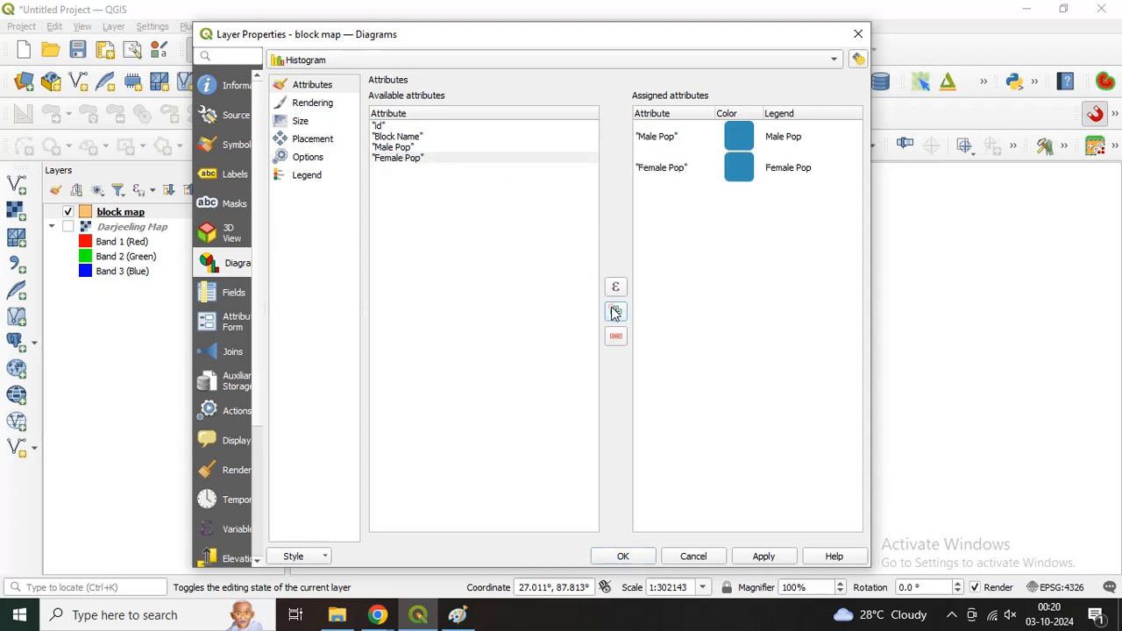
Step: Set the Male Pop bar colour to red (#ff051a)
{"action": "double_click", "coordinate": [737, 137]}
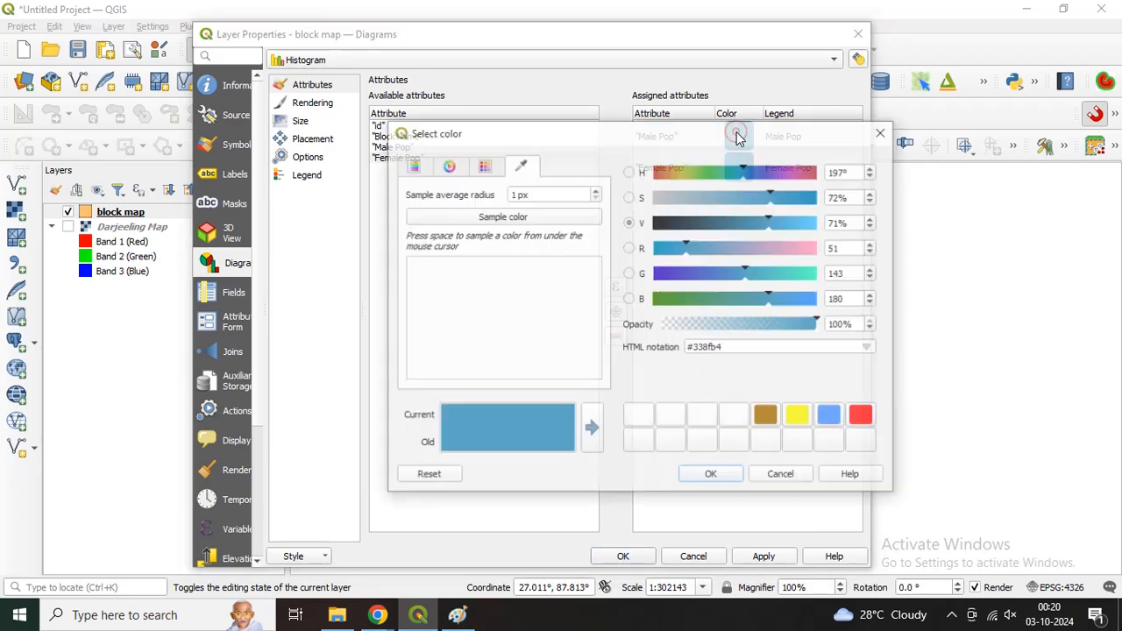
{"action": "left_click_drag", "start_coordinate": [727, 138], "coordinate": [433, 68]}
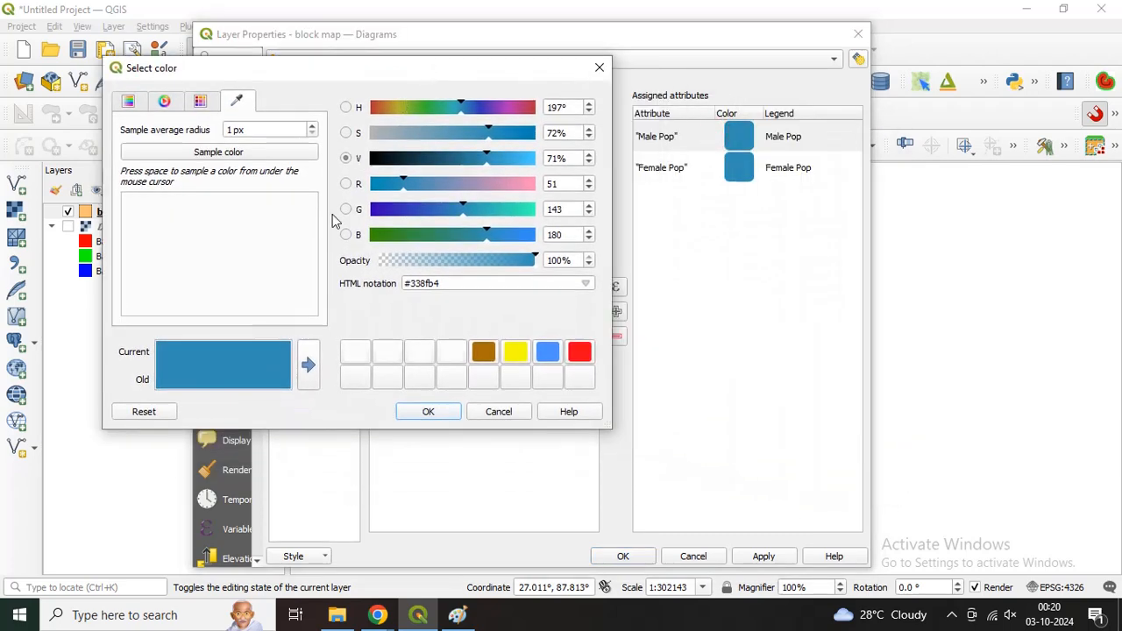
{"action": "left_click", "coordinate": [200, 102]}
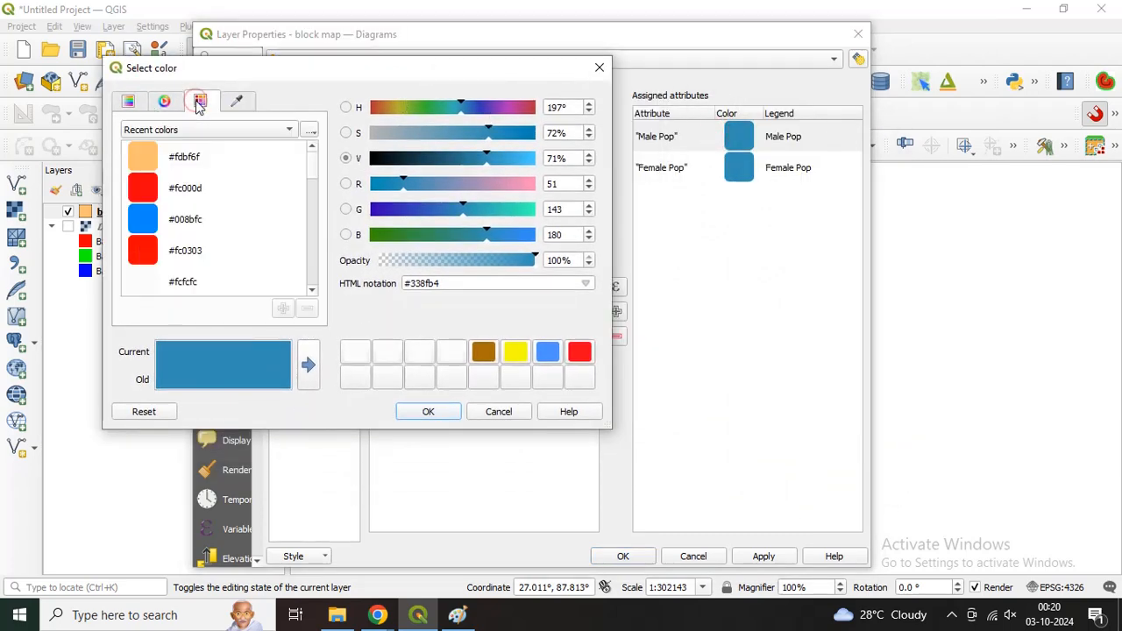
{"action": "left_click", "coordinate": [577, 352]}
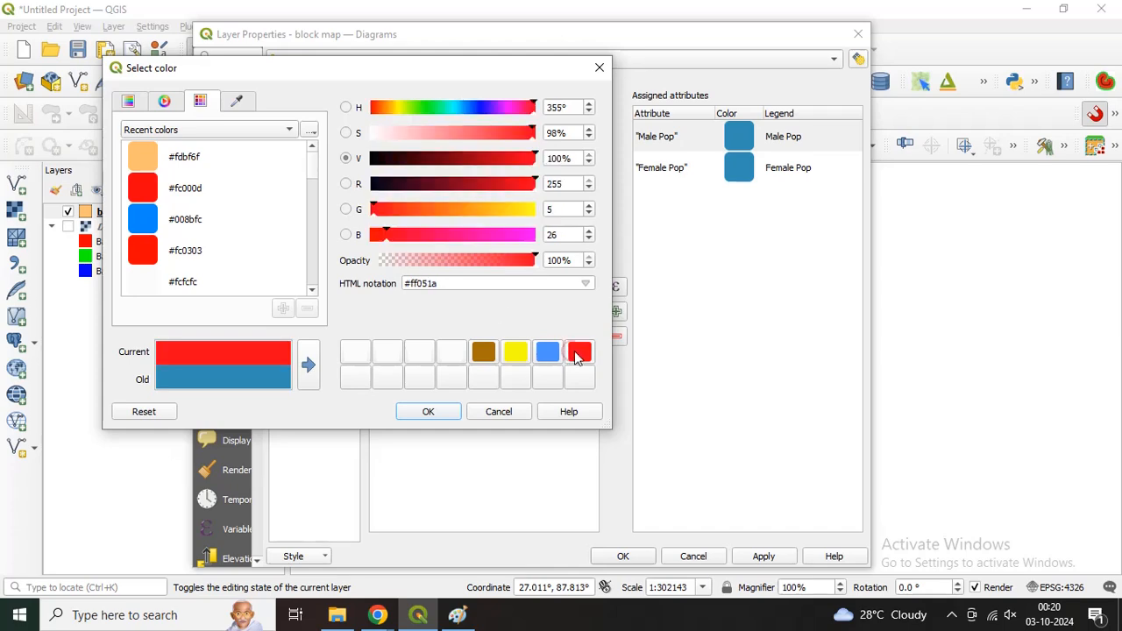
{"action": "left_click", "coordinate": [429, 410]}
Step: Set the Female Pop bar colour to dark blue (#3323b4), also storing that colour among the custom swatches
{"action": "double_click", "coordinate": [741, 178]}
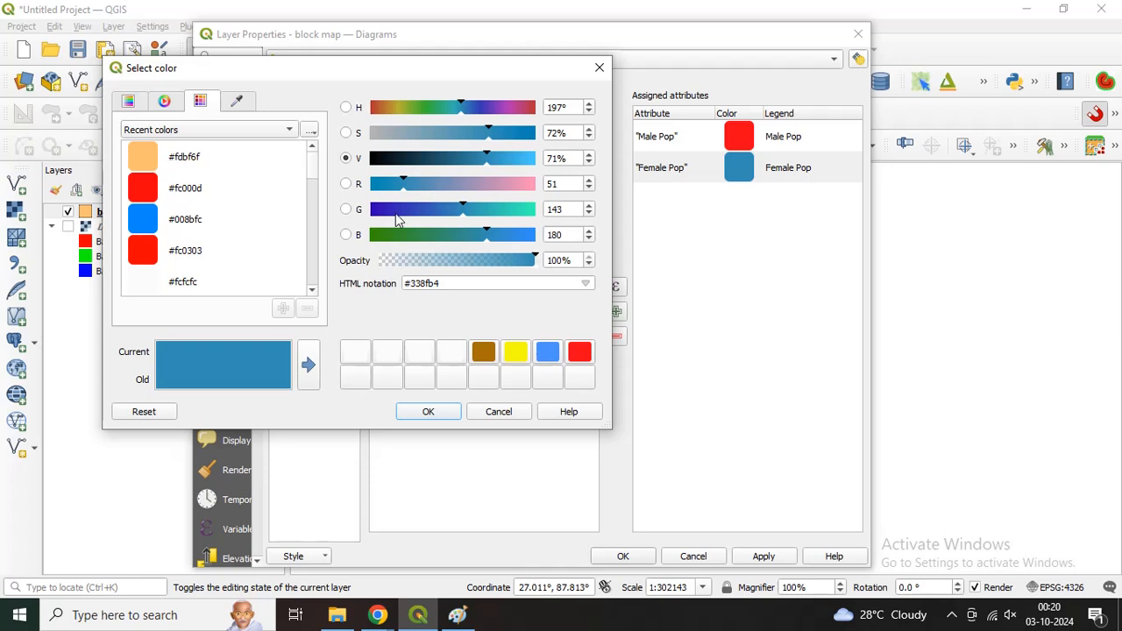
{"action": "left_click", "coordinate": [396, 211]}
{"action": "left_click", "coordinate": [310, 365]}
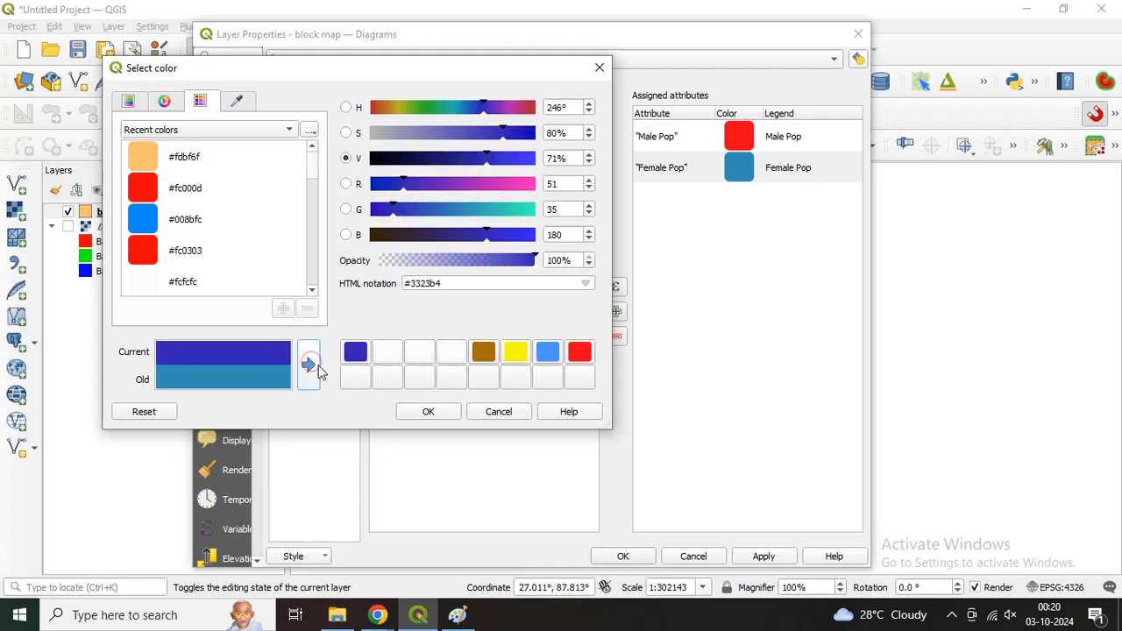
{"action": "left_click", "coordinate": [429, 413]}
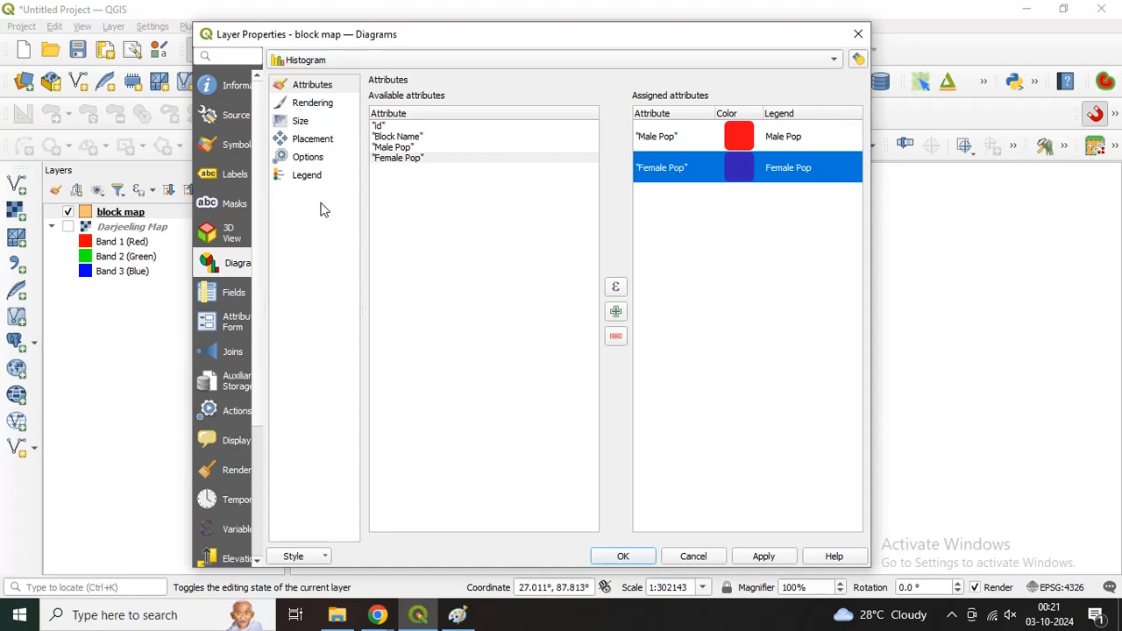
Step: Set the histogram's bar spacing to 0 mm and its line width to 0.2 mm
{"action": "left_click", "coordinate": [305, 107]}
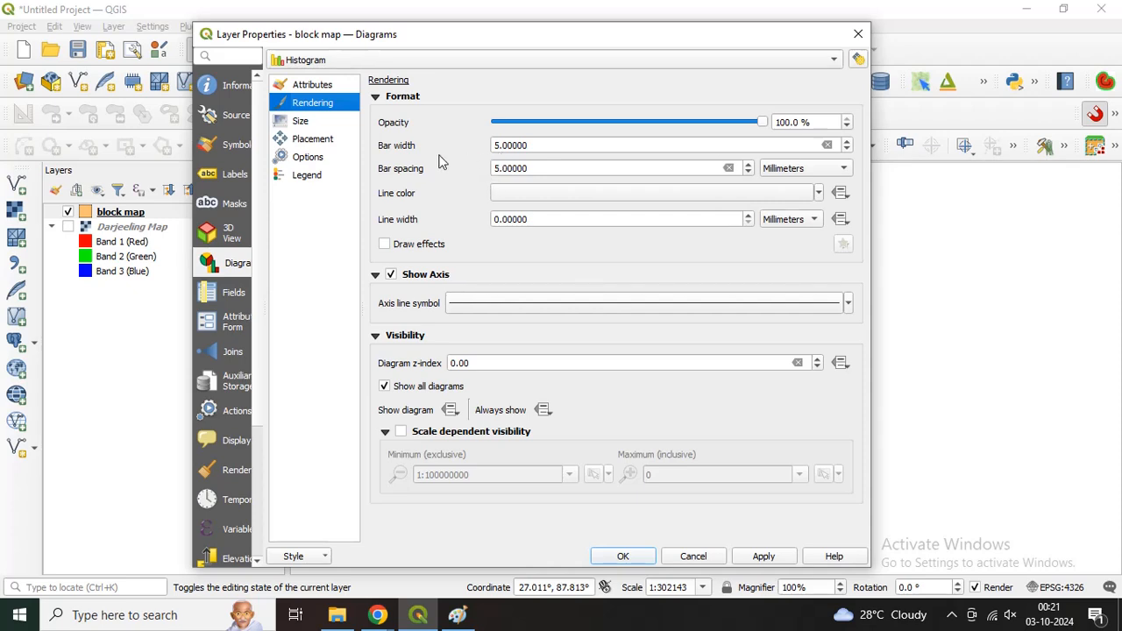
{"action": "left_click", "coordinate": [545, 170]}
{"action": "double_click", "coordinate": [545, 171]}
{"action": "type", "text": "0"}
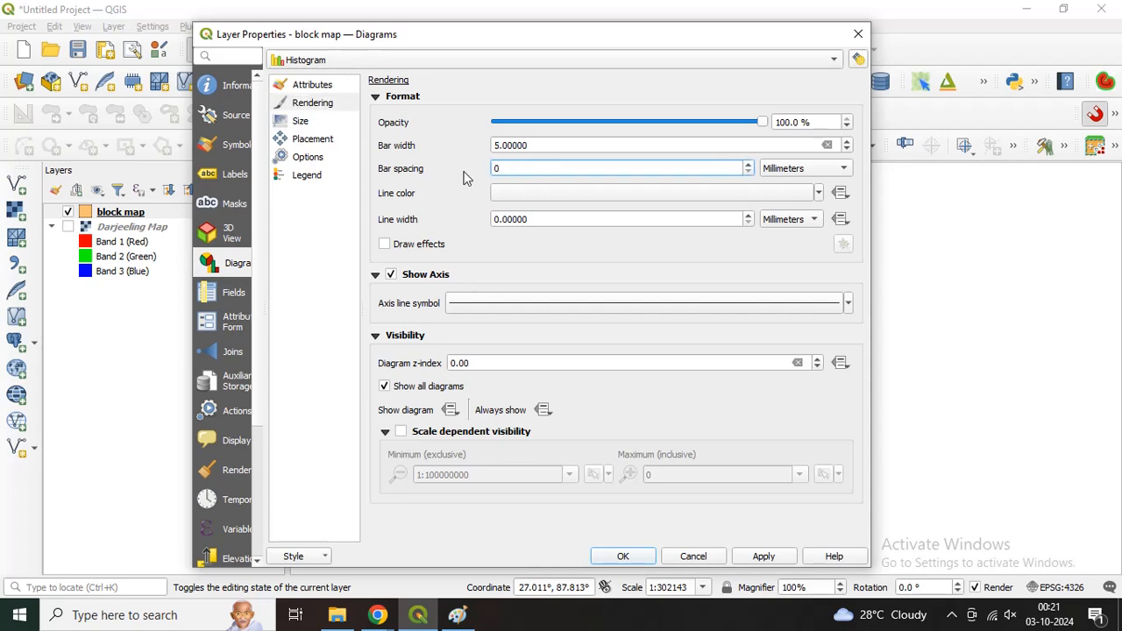
{"action": "left_click", "coordinate": [749, 217]}
{"action": "left_click", "coordinate": [550, 218]}
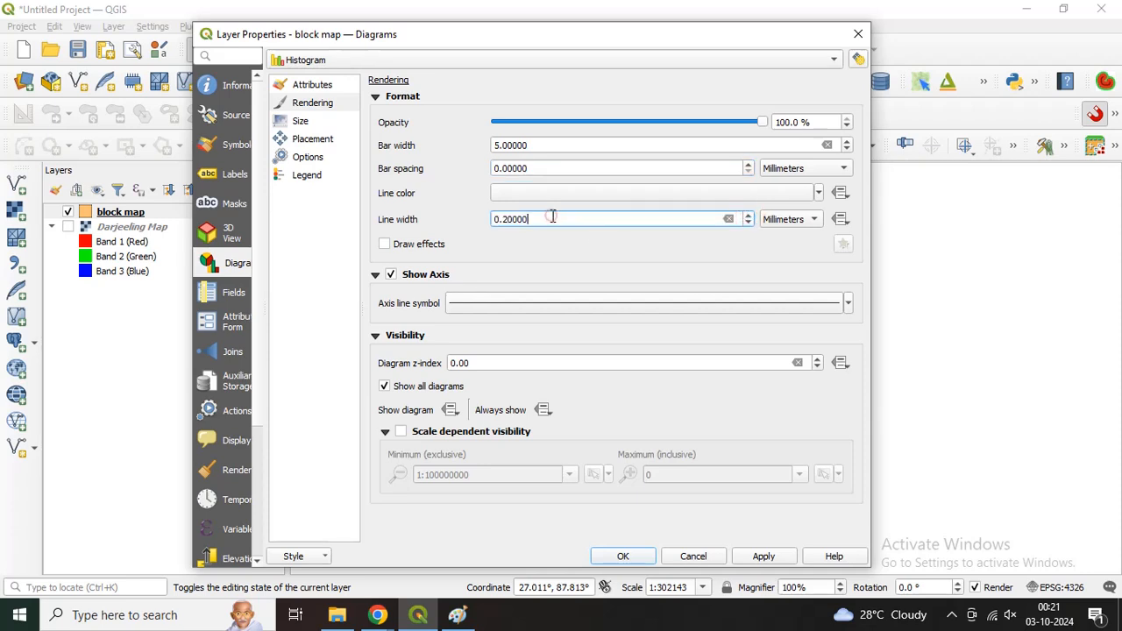
{"action": "left_click", "coordinate": [510, 271]}
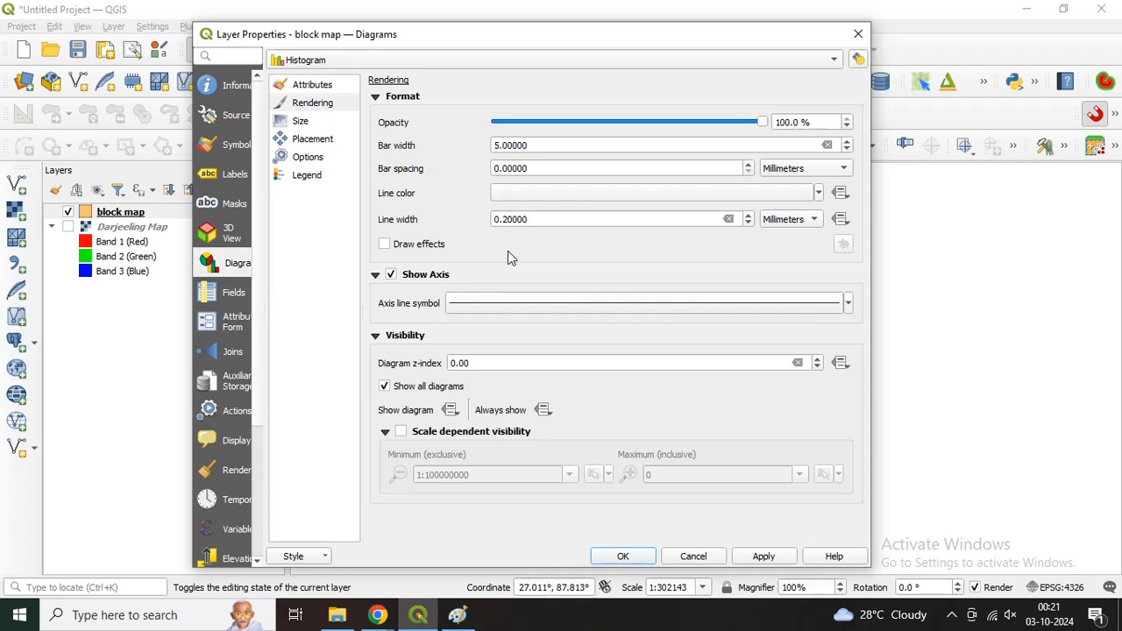
Step: Scale the histogram by Male Pop with maximum value 7500 and bar length 10 mm, and apply the diagrams to the map
{"action": "left_click", "coordinate": [311, 126]}
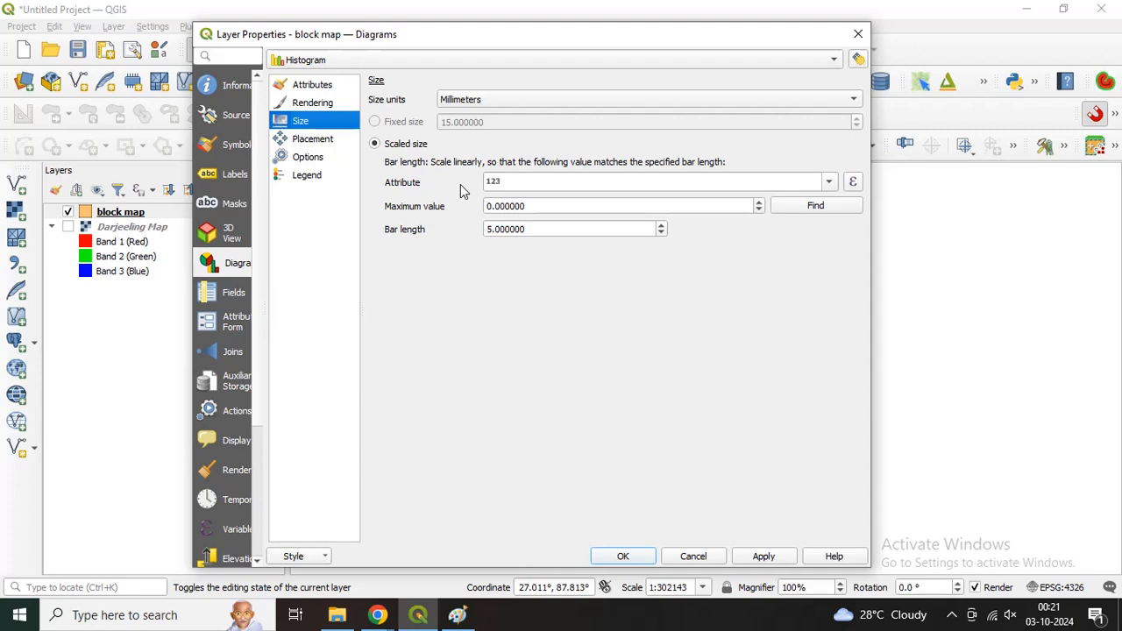
{"action": "left_click", "coordinate": [827, 186]}
{"action": "left_click", "coordinate": [535, 241]}
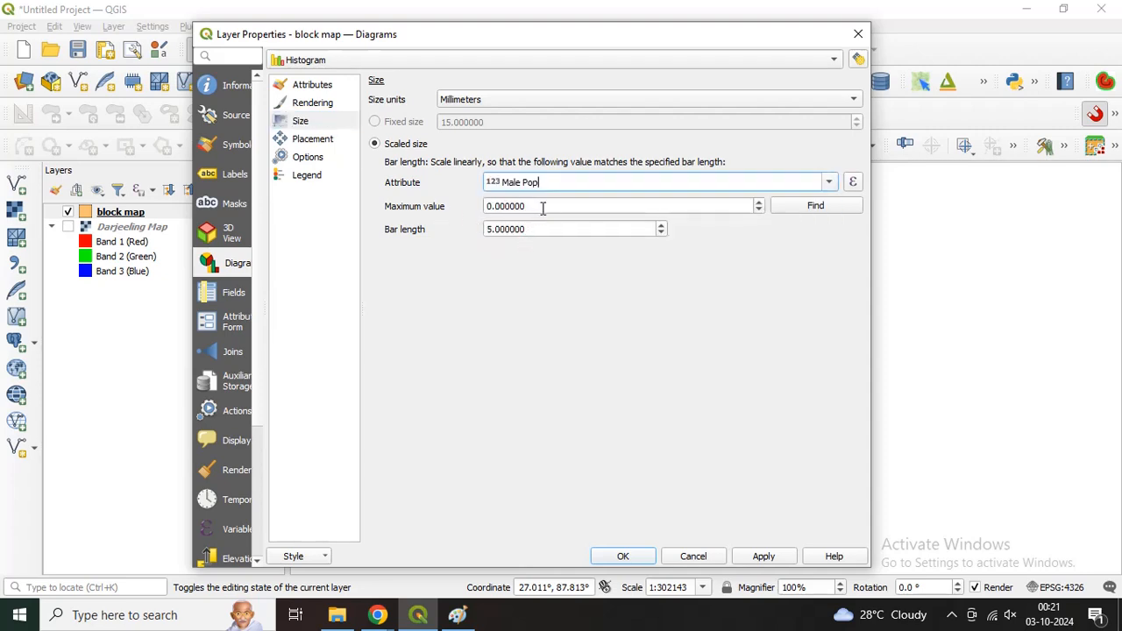
{"action": "double_click", "coordinate": [543, 208]}
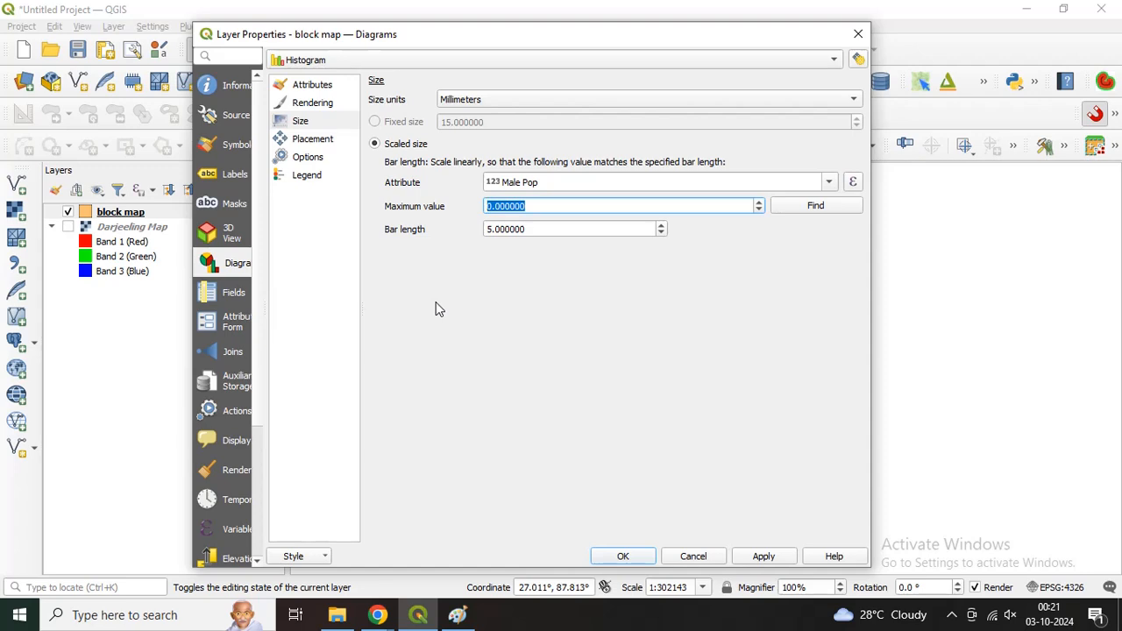
{"action": "type", "text": "7500"}
{"action": "left_click", "coordinate": [491, 229]}
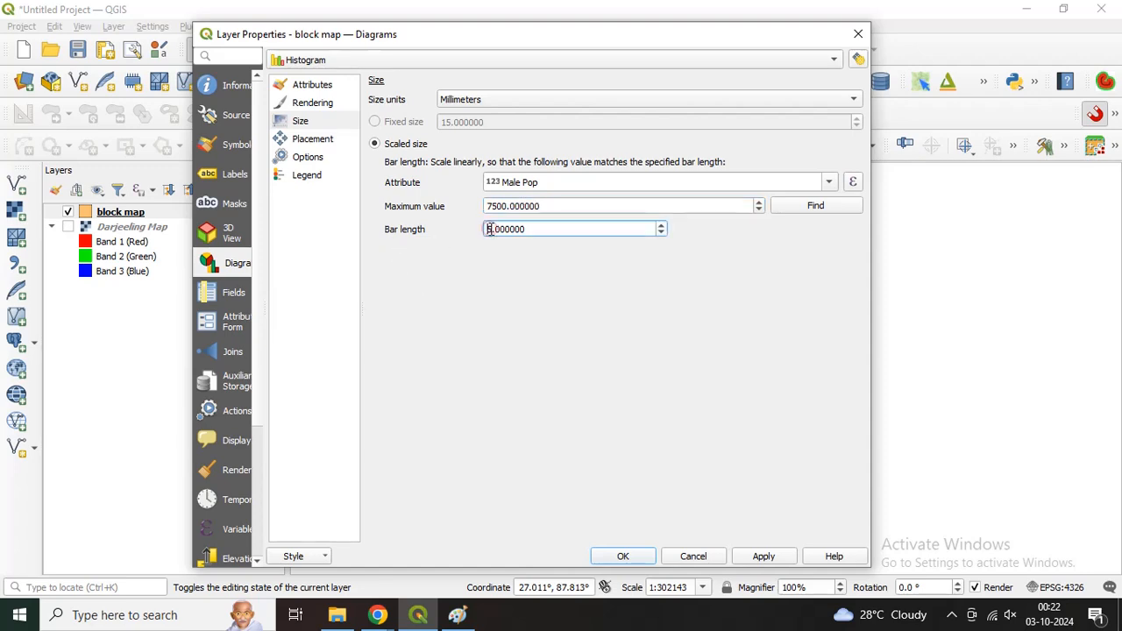
{"action": "left_click_drag", "start_coordinate": [489, 229], "coordinate": [494, 229]}
{"action": "left_click", "coordinate": [763, 556]}
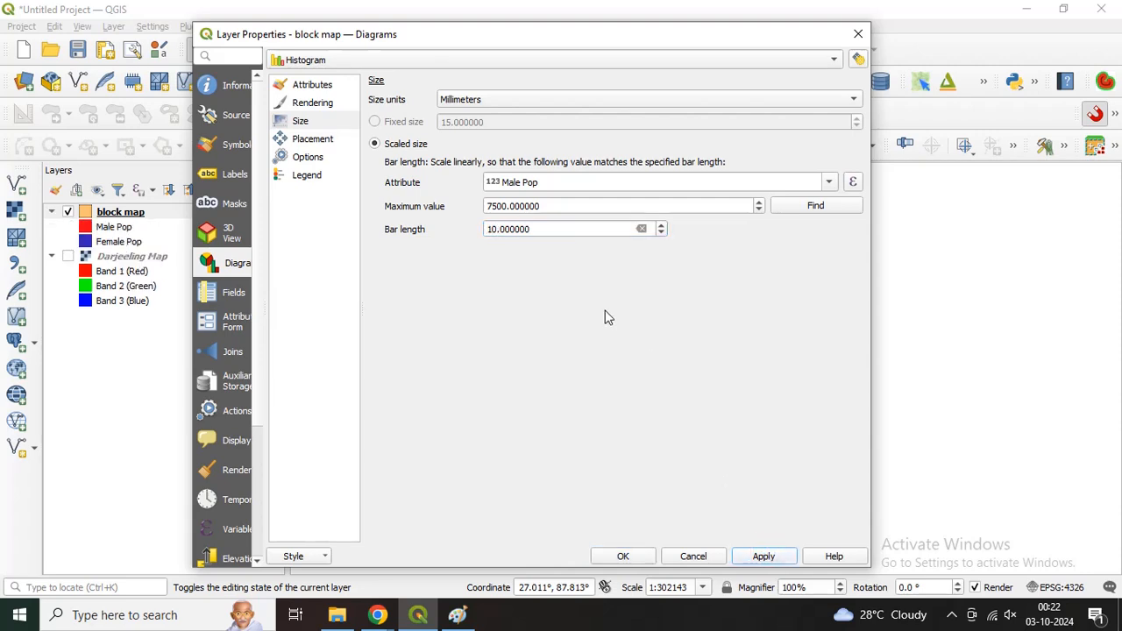
{"action": "left_click", "coordinate": [623, 556]}
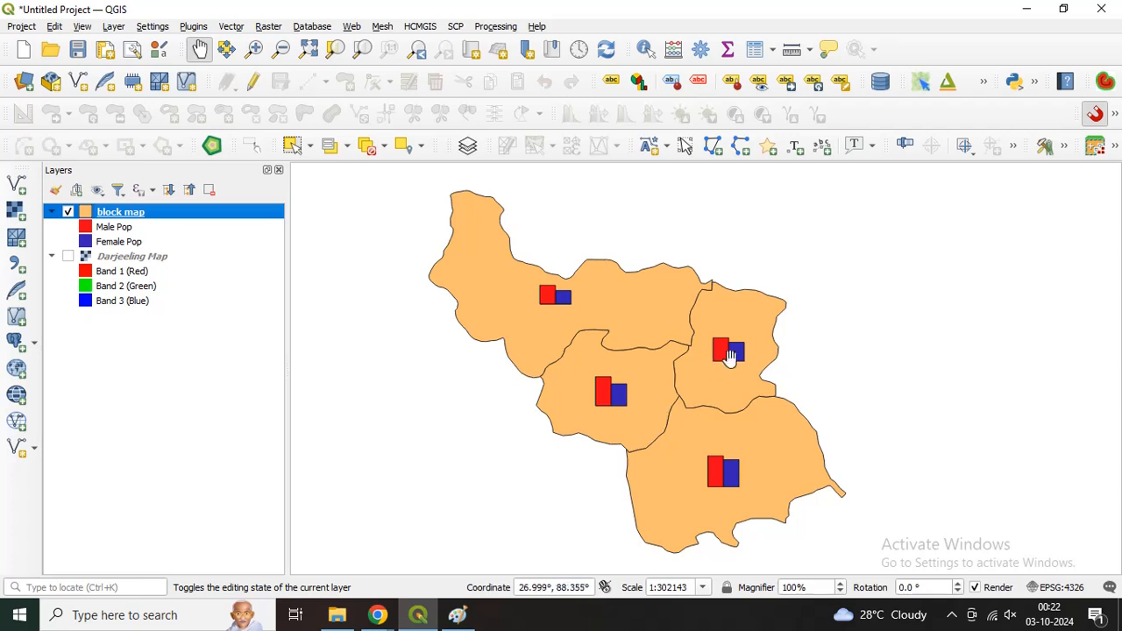
Step: Set the block map histogram's scaled bar length to 15 mm and apply it to the map
{"action": "right_click", "coordinate": [155, 220]}
{"action": "left_click", "coordinate": [212, 560]}
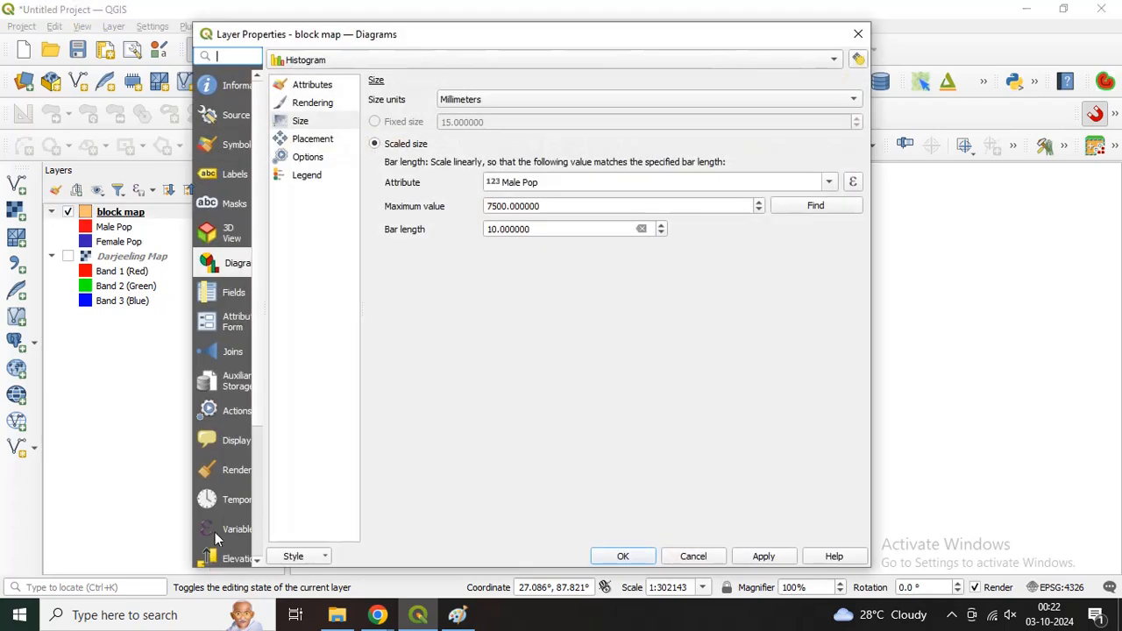
{"action": "left_click", "coordinate": [316, 122]}
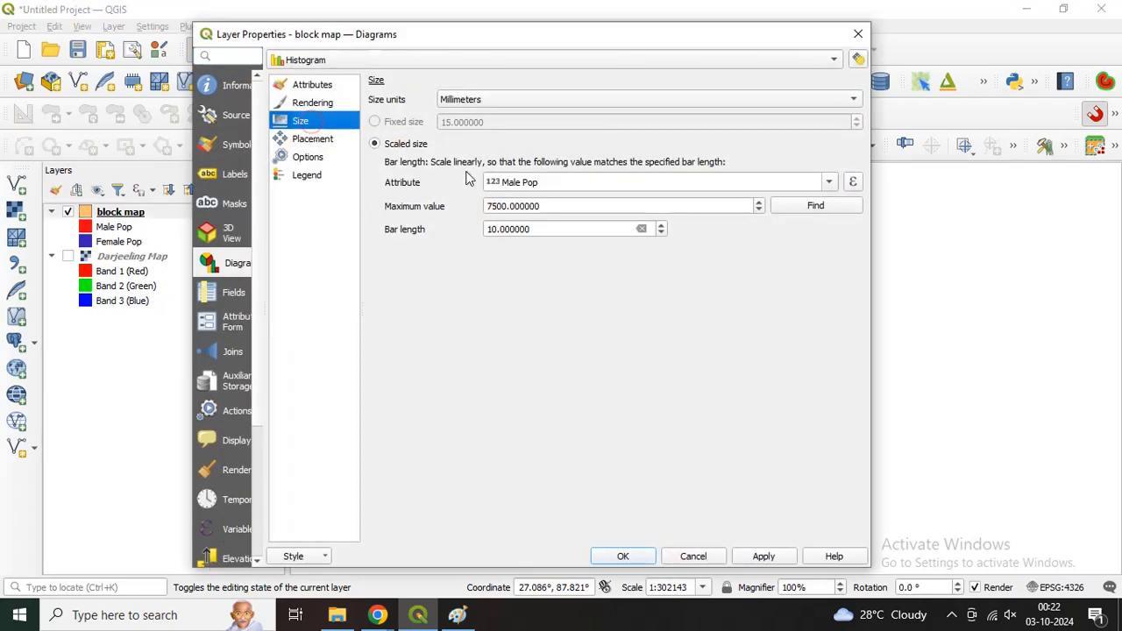
{"action": "left_click_drag", "start_coordinate": [507, 37], "coordinate": [234, 28]}
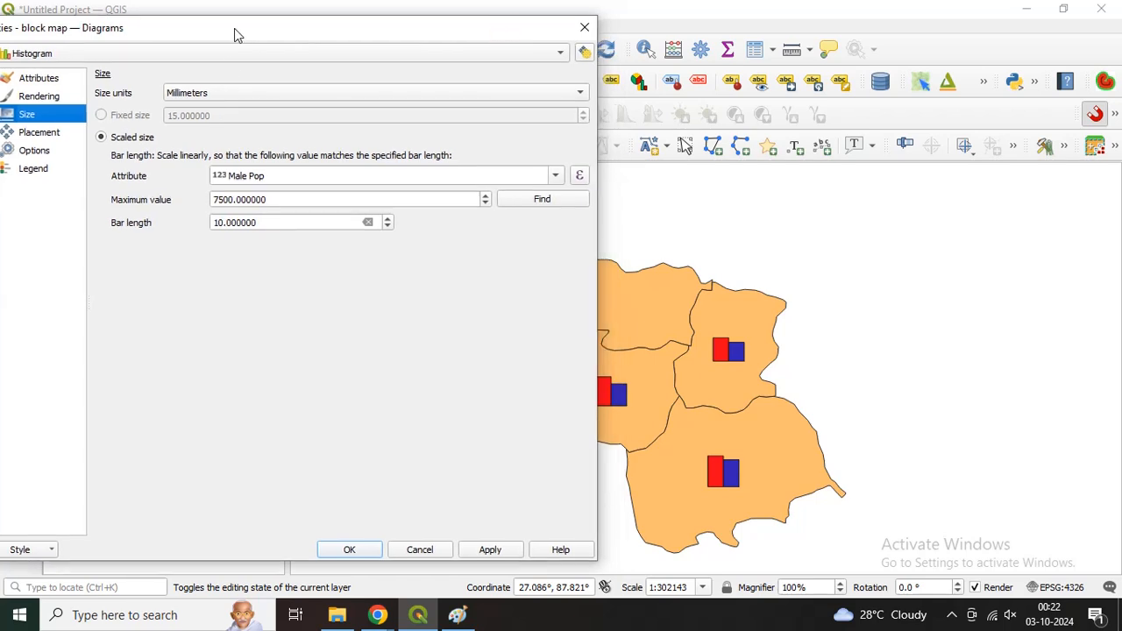
{"action": "left_click_drag", "start_coordinate": [224, 226], "coordinate": [215, 226]}
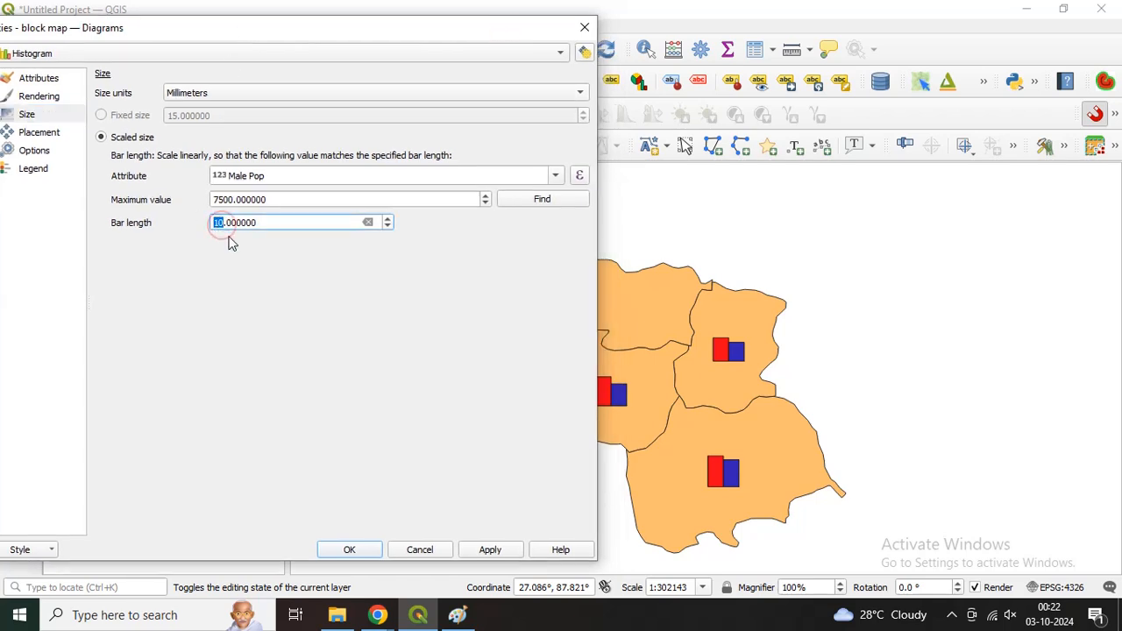
{"action": "type", "text": "1"}
{"action": "left_click", "coordinate": [483, 550]}
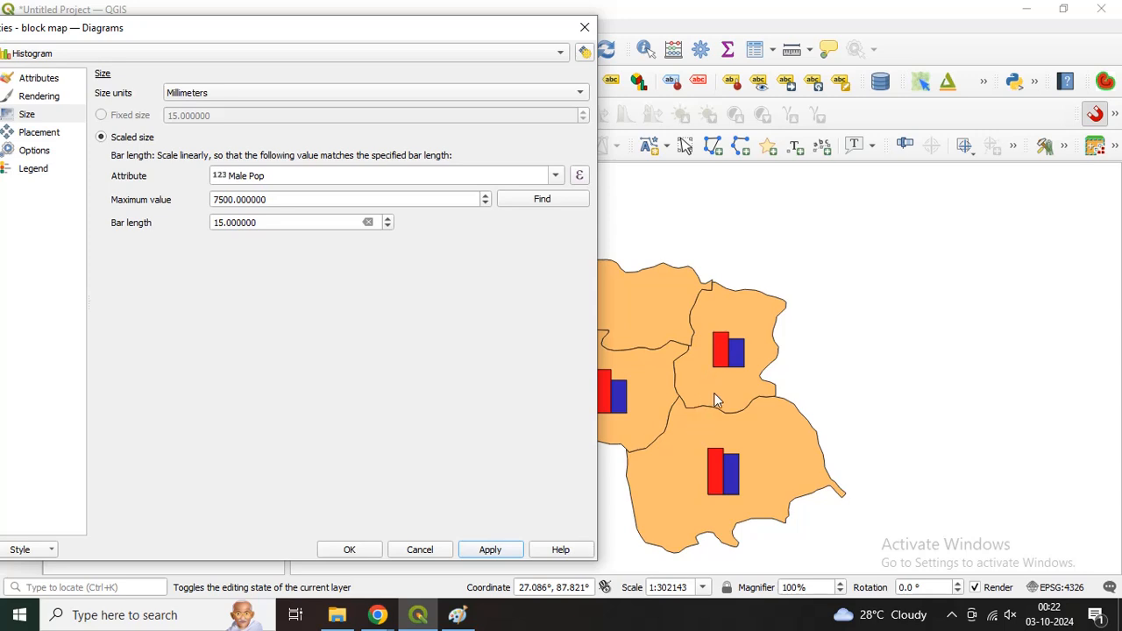
{"action": "left_click", "coordinate": [356, 550]}
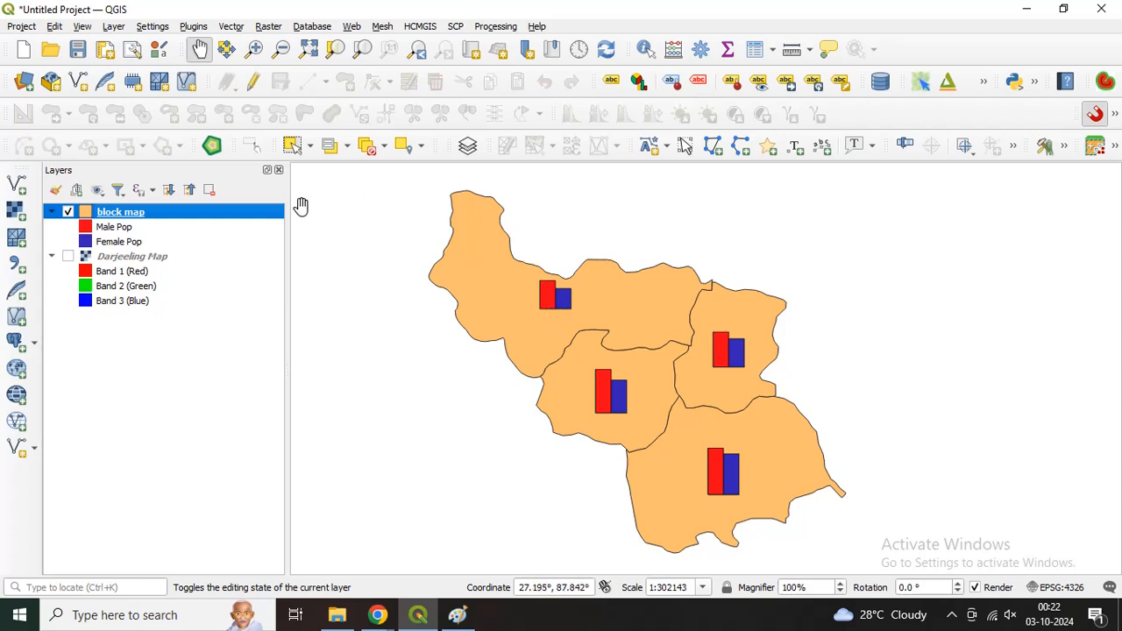
Step: Turn on single labels for the block map layer using the Block Name field, with the styling options docked beside the map
{"action": "left_click", "coordinate": [612, 81]}
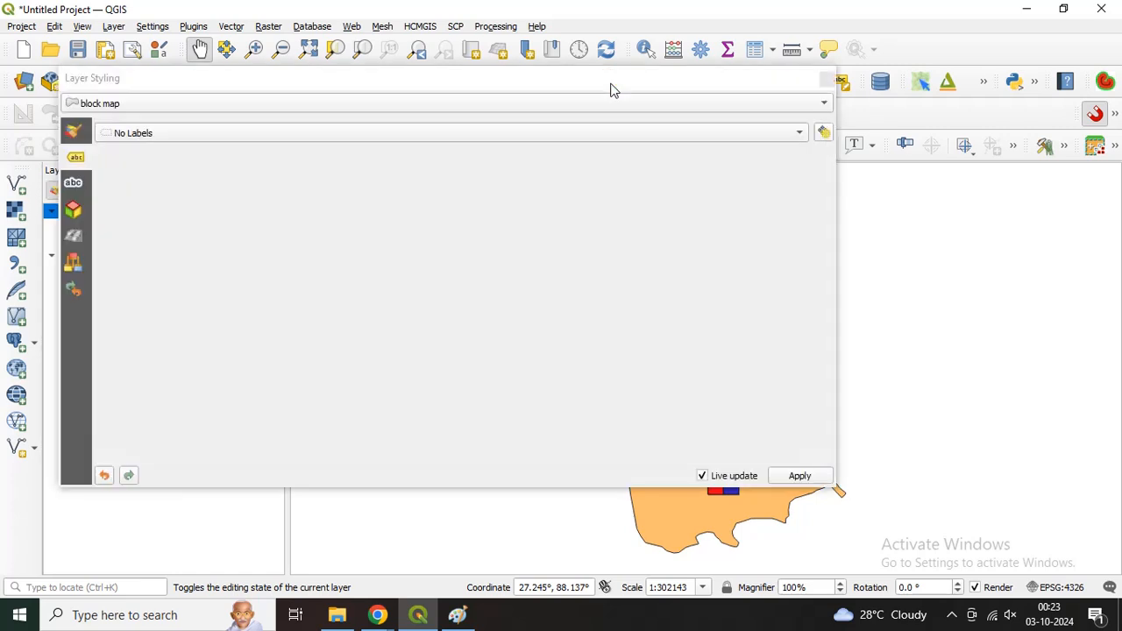
{"action": "left_click_drag", "start_coordinate": [586, 96], "coordinate": [664, 77]}
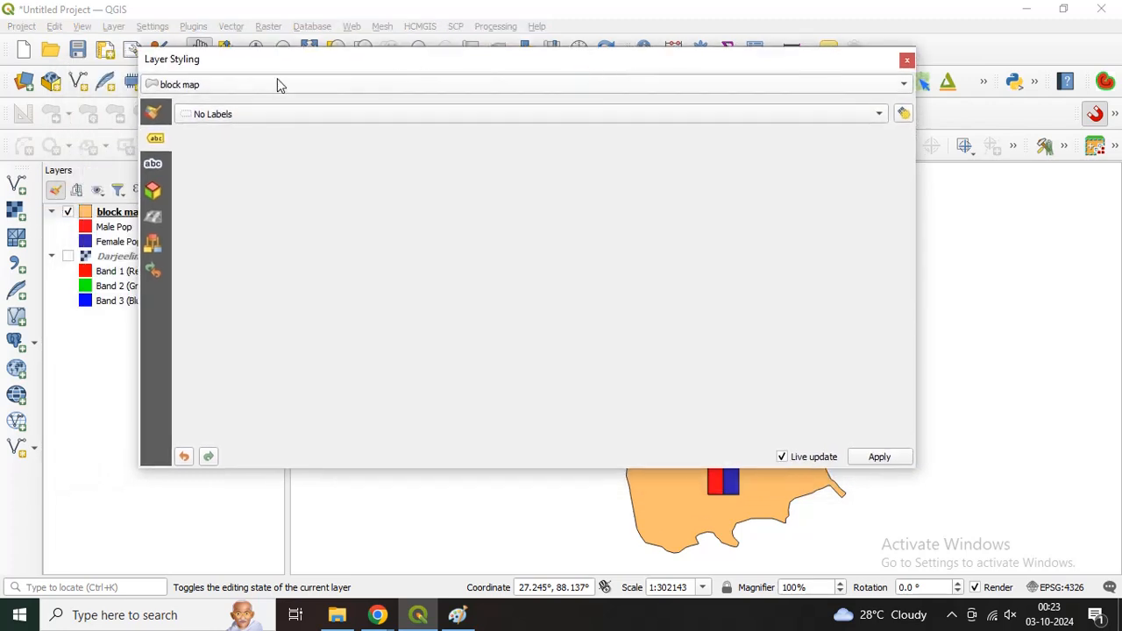
{"action": "left_click_drag", "start_coordinate": [282, 64], "coordinate": [1109, 285]}
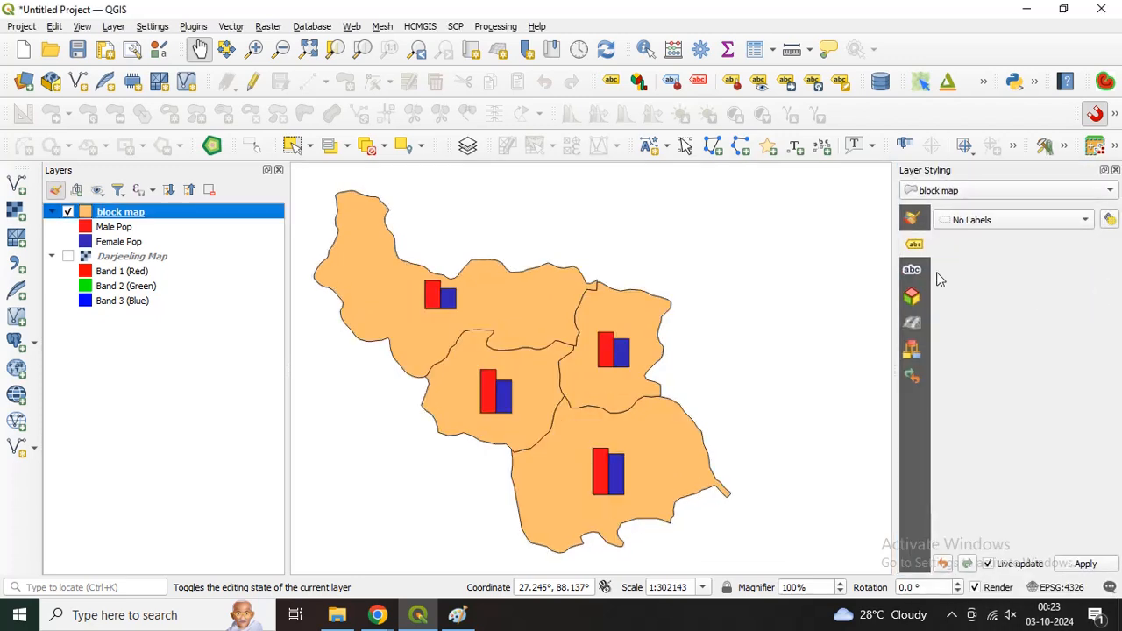
{"action": "left_click", "coordinate": [960, 226]}
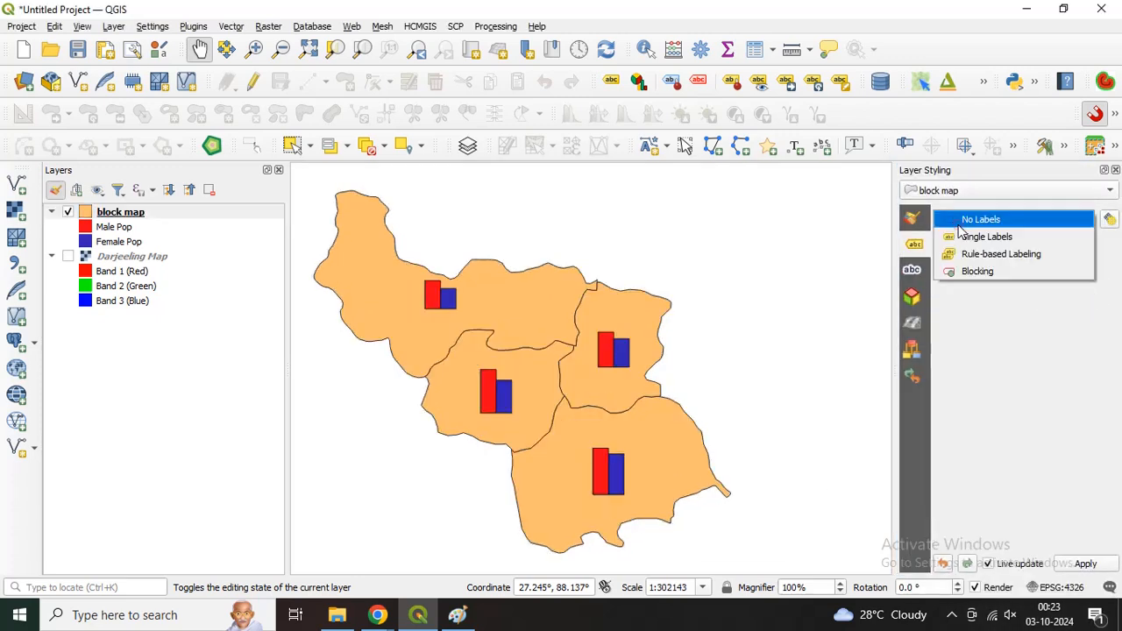
{"action": "left_click", "coordinate": [962, 239]}
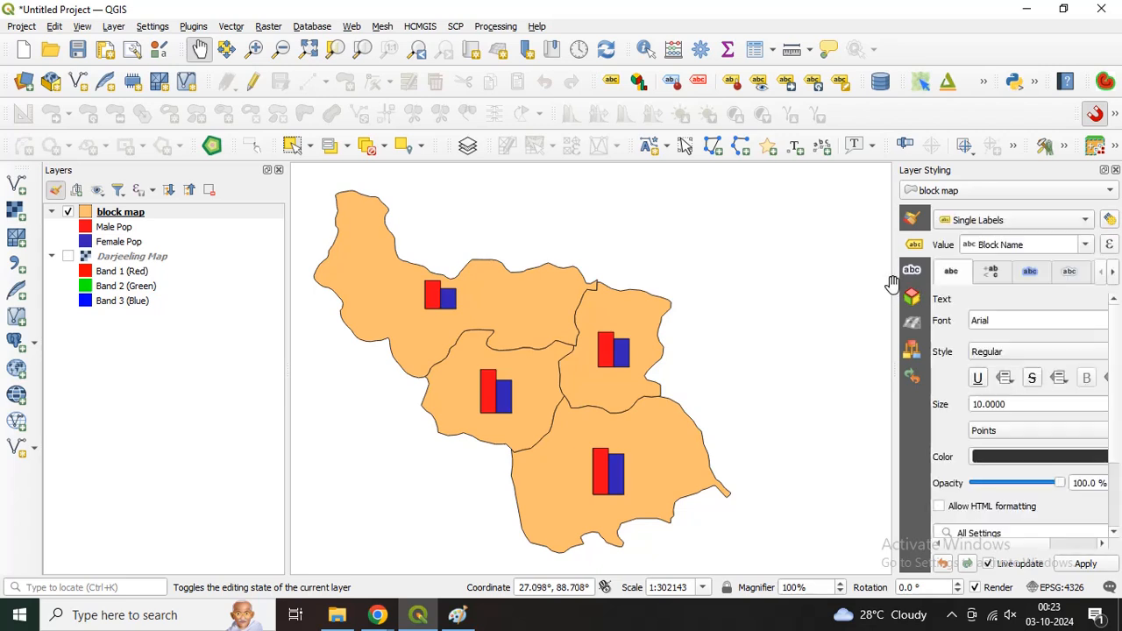
{"action": "left_click_drag", "start_coordinate": [891, 283], "coordinate": [751, 282]}
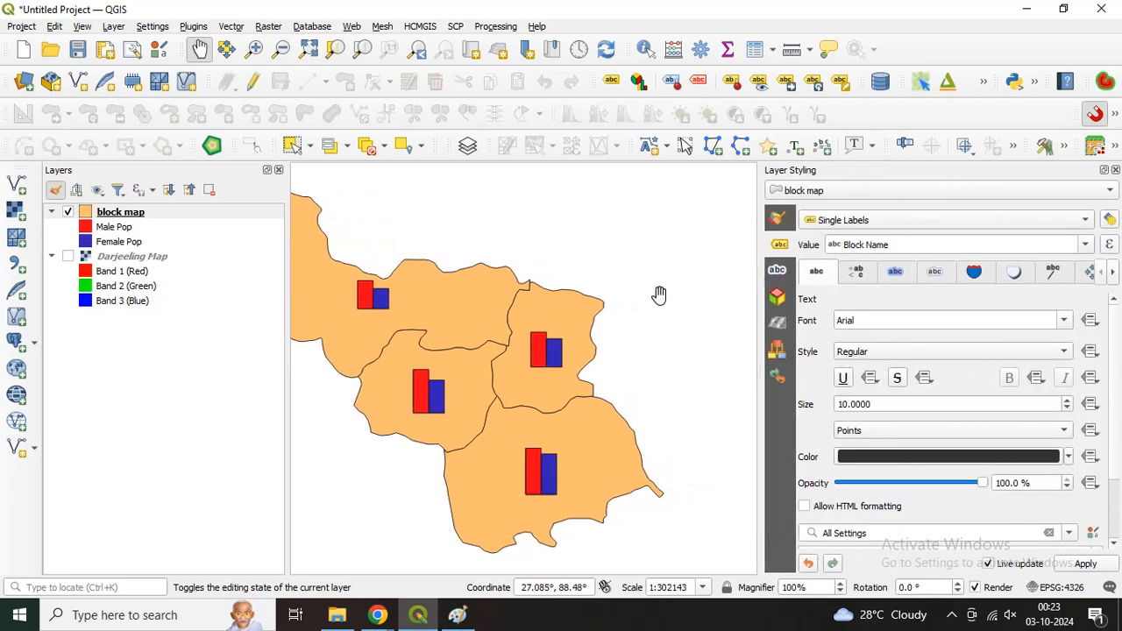
{"action": "left_click_drag", "start_coordinate": [412, 320], "coordinate": [460, 314]}
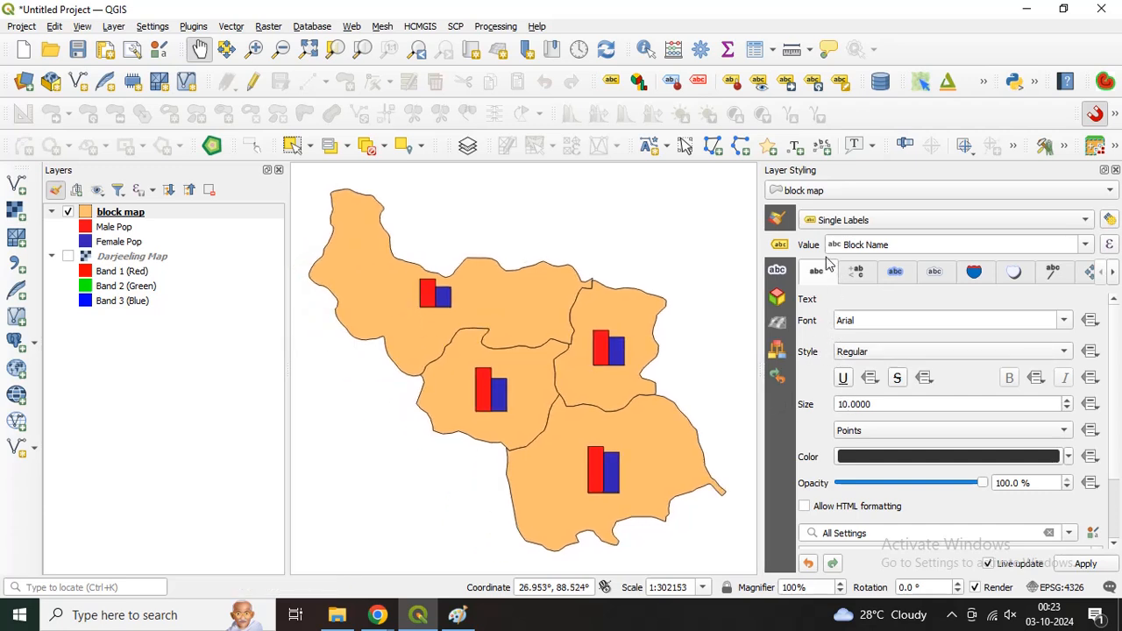
{"action": "left_click", "coordinate": [1086, 245]}
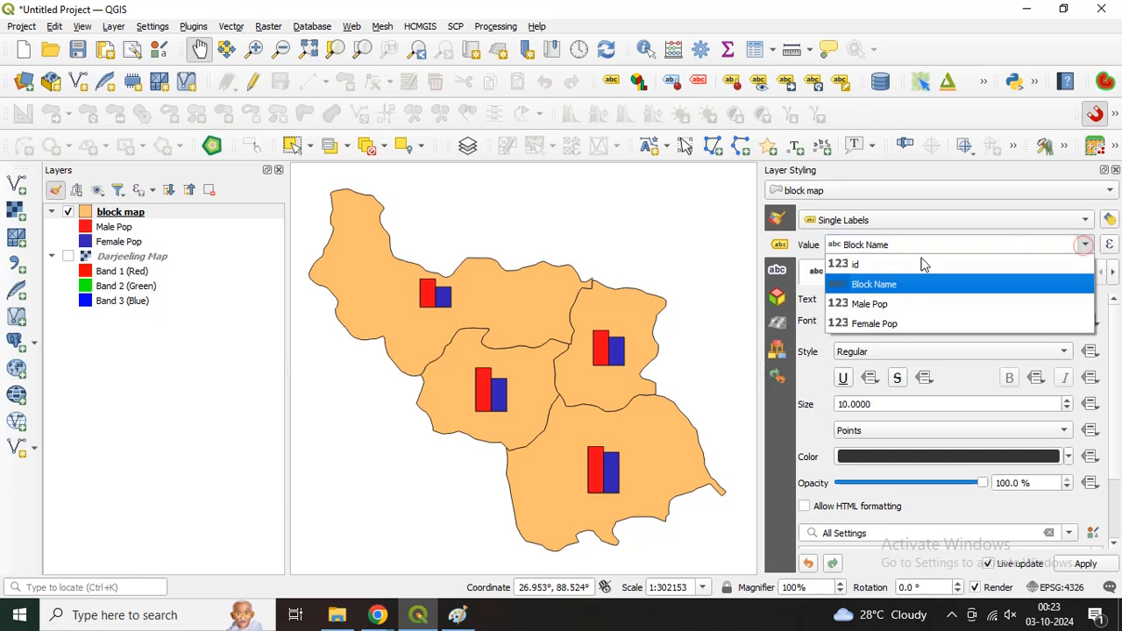
{"action": "left_click", "coordinate": [868, 283]}
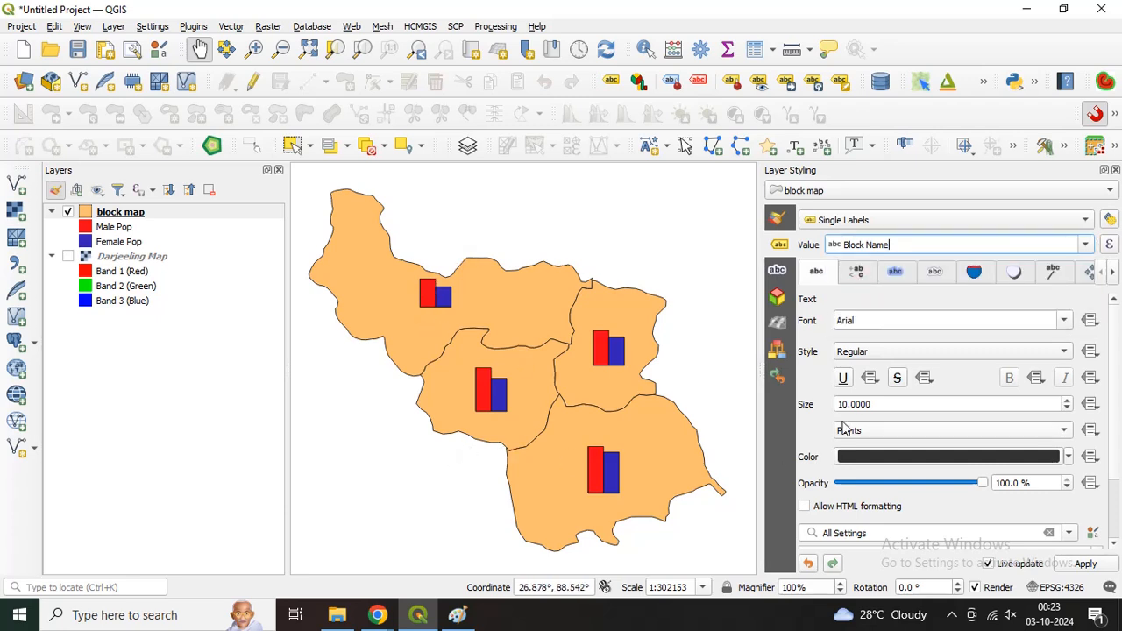
Step: Set the block name labels' text size to 12 points and their style to Bold
{"action": "left_click", "coordinate": [1069, 399]}
{"action": "left_click", "coordinate": [1069, 399]}
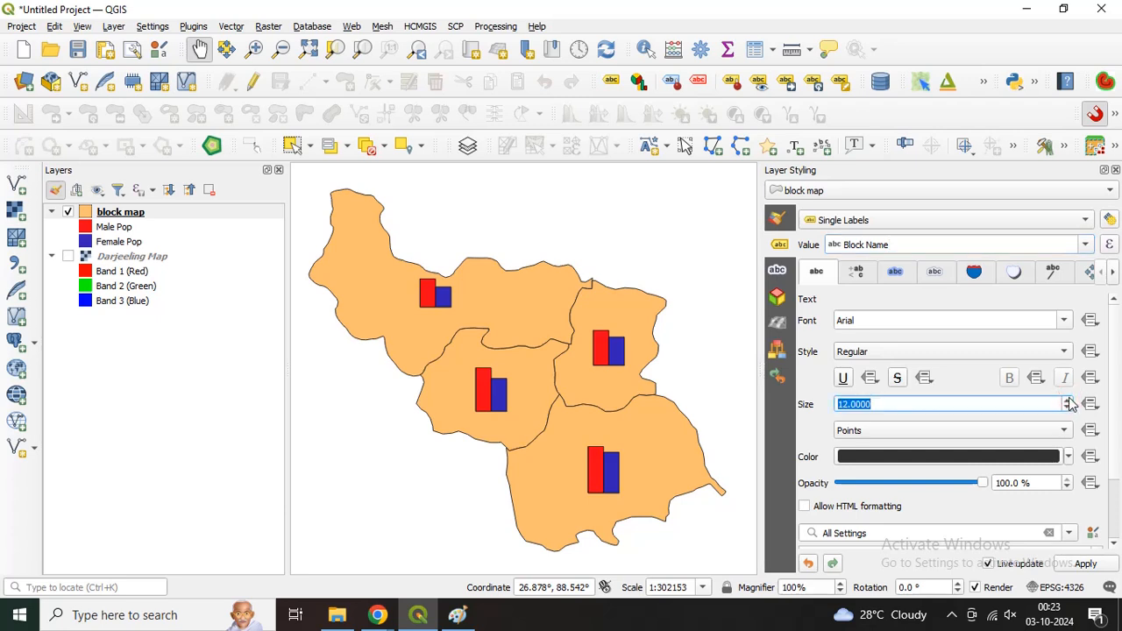
{"action": "left_click", "coordinate": [912, 353]}
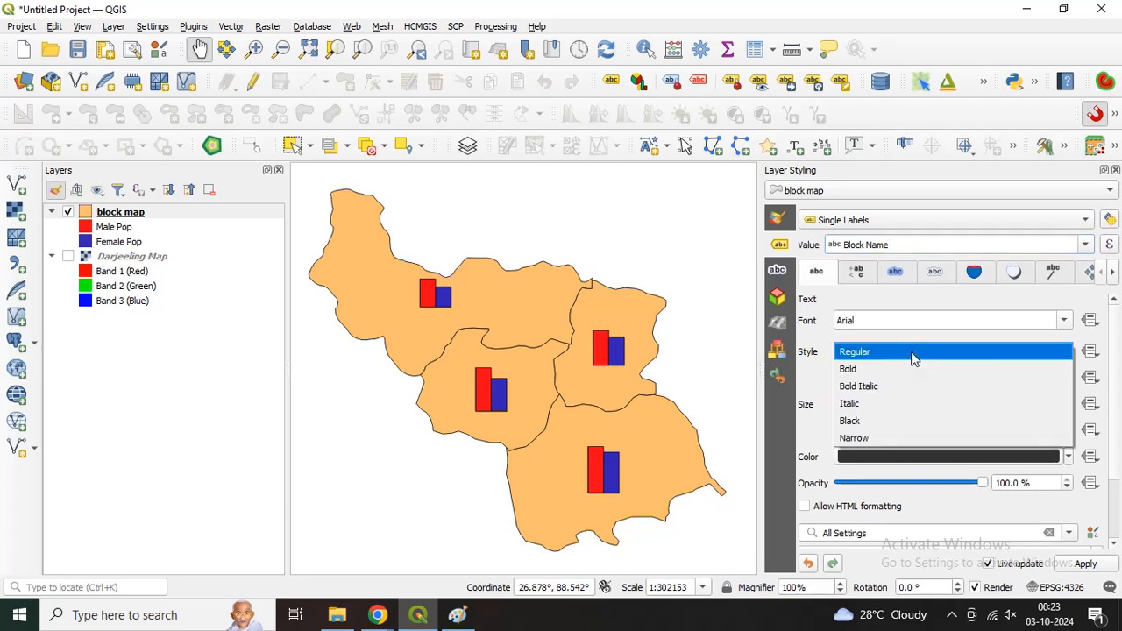
{"action": "left_click", "coordinate": [870, 369]}
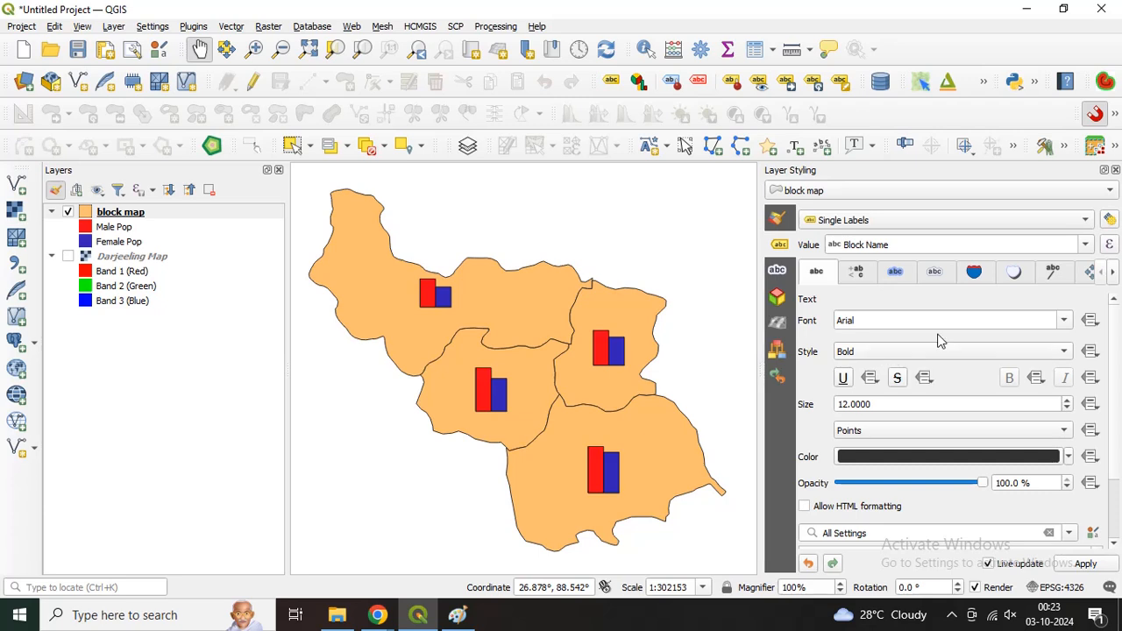
Step: Open the placement settings of the block name labels
{"action": "left_click", "coordinate": [1112, 271]}
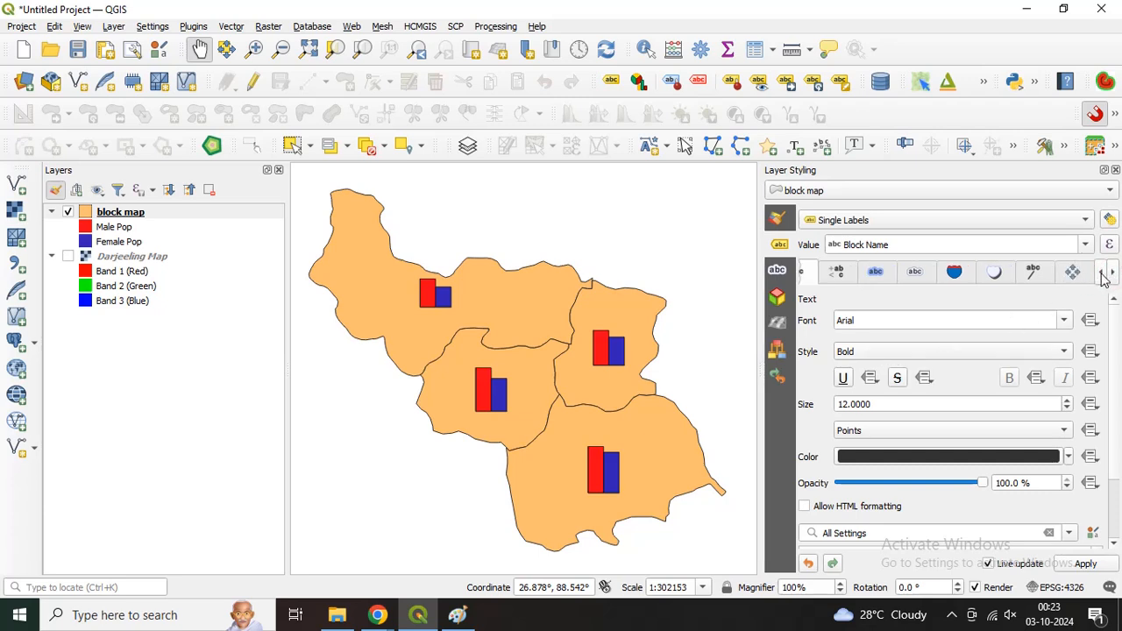
{"action": "left_click", "coordinate": [1100, 271]}
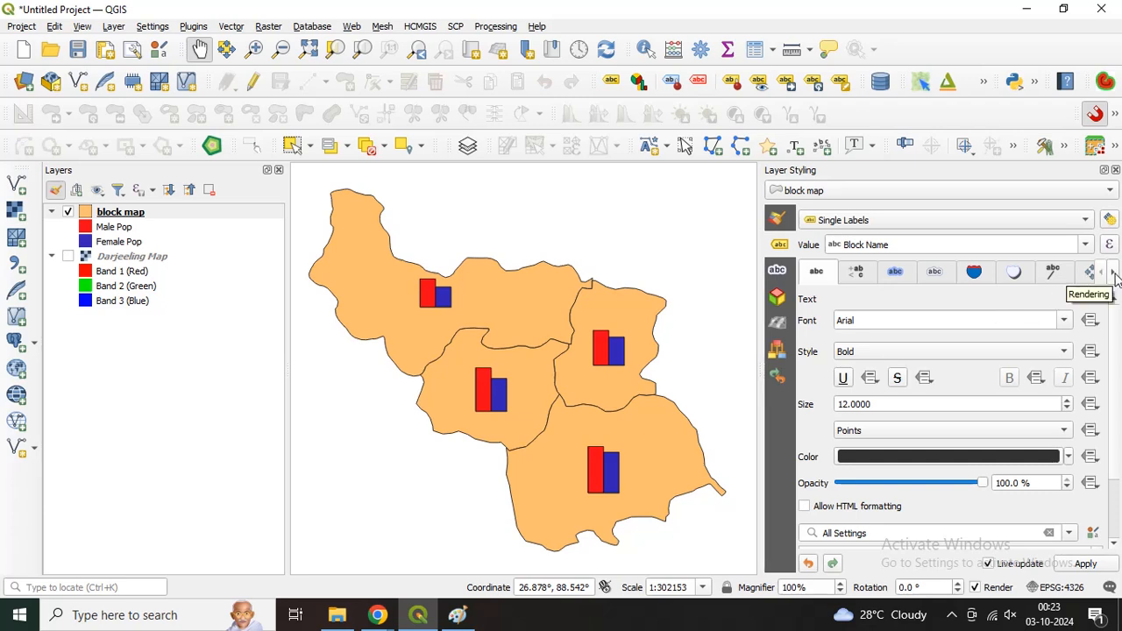
{"action": "left_click", "coordinate": [1114, 274]}
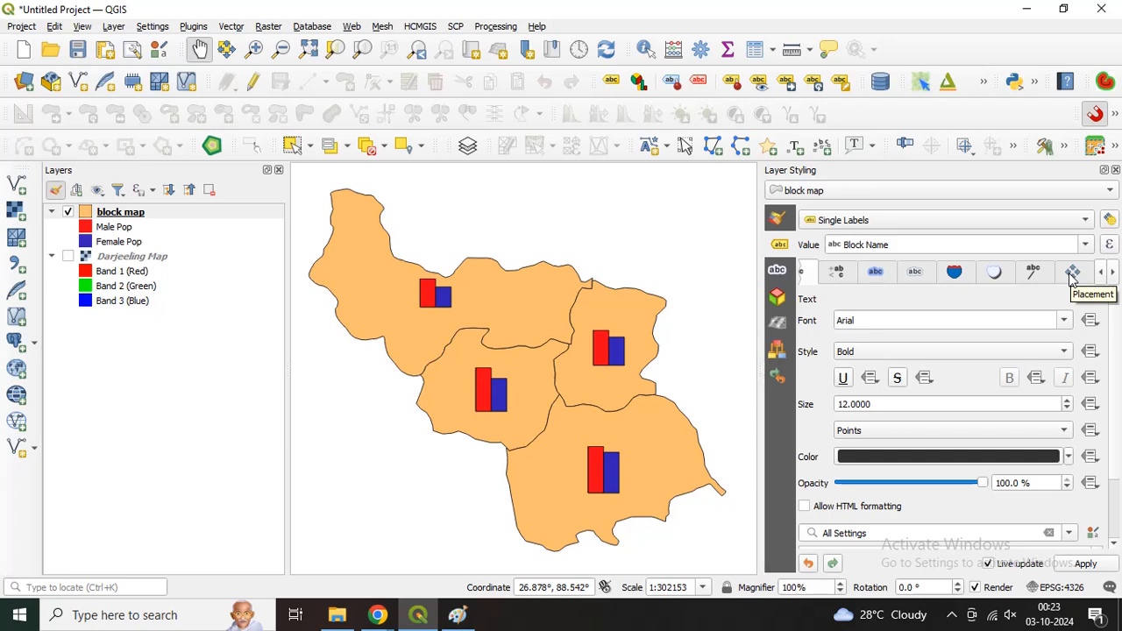
{"action": "left_click", "coordinate": [1072, 276]}
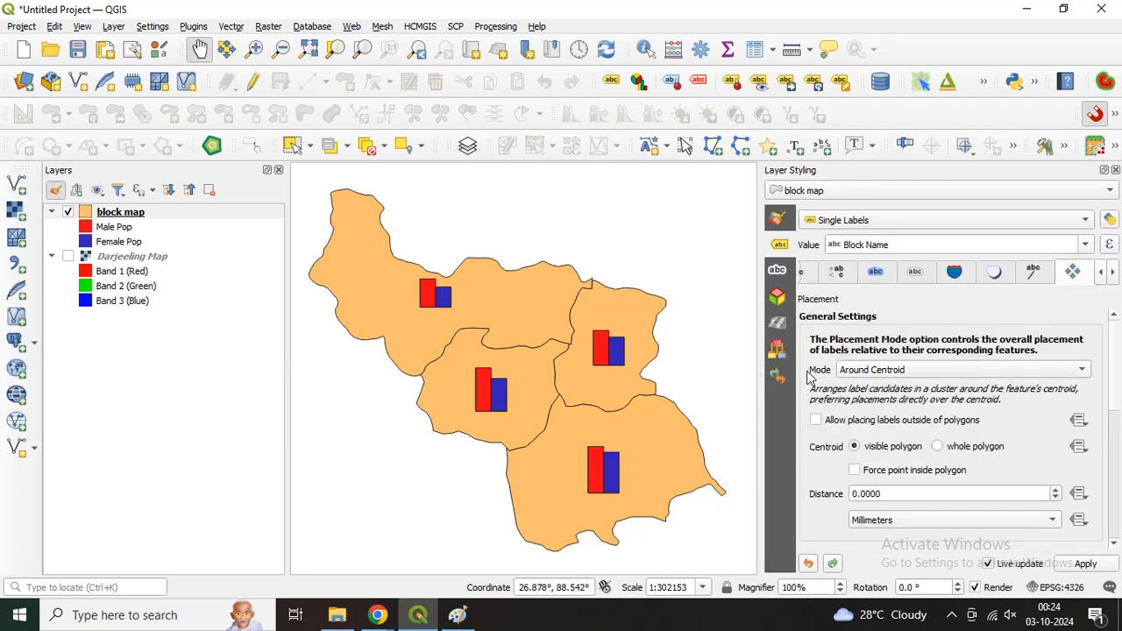
Step: Try the Free (Angled), Using Perimeter (Curved), Offset from Centroid and Around Centroid placement modes on the block name labels
{"action": "left_click", "coordinate": [864, 372]}
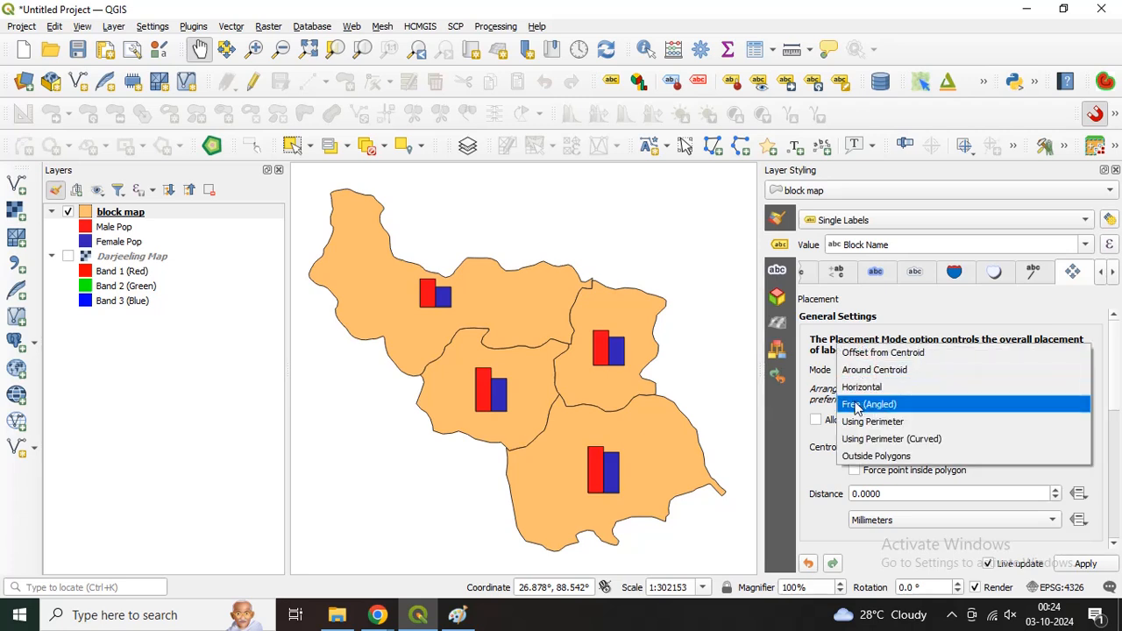
{"action": "left_click", "coordinate": [877, 405]}
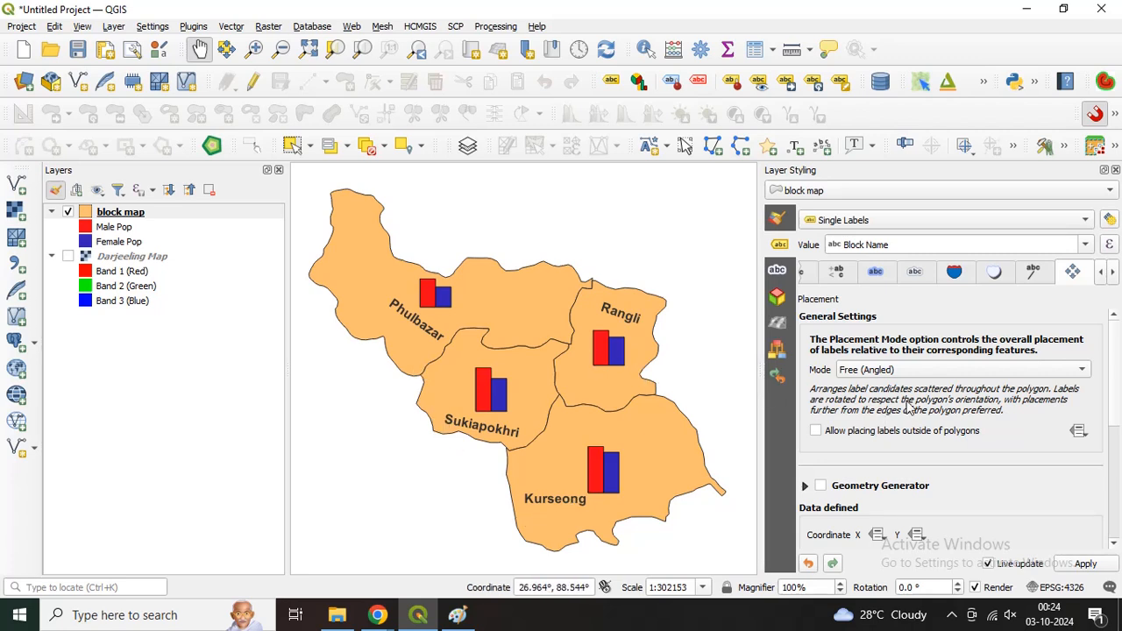
{"action": "left_click", "coordinate": [912, 372]}
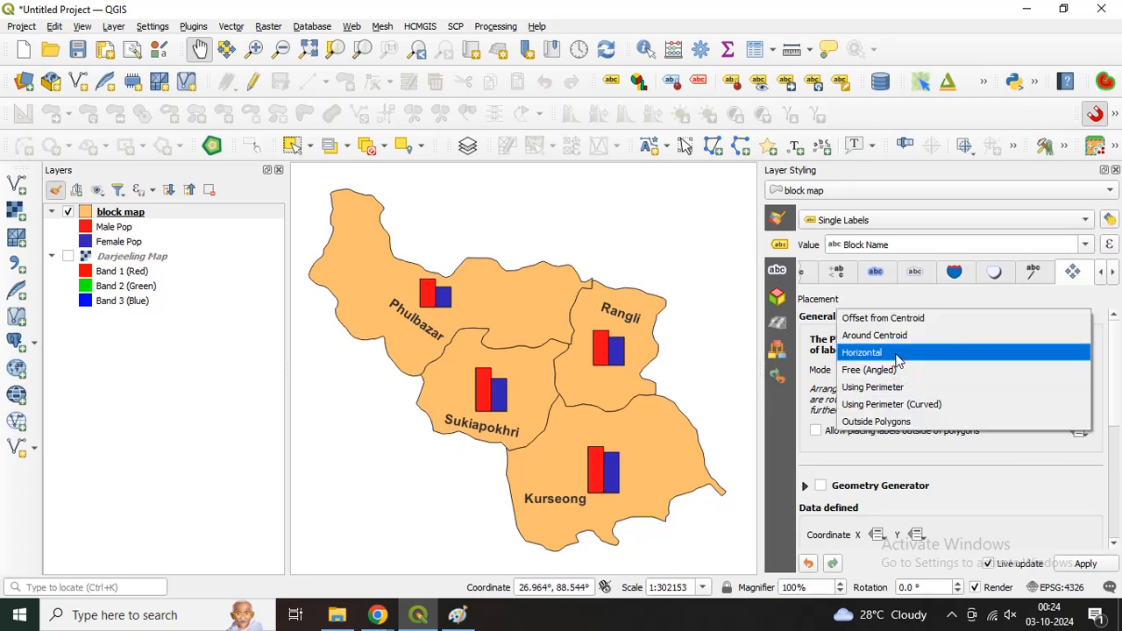
{"action": "left_click", "coordinate": [879, 409]}
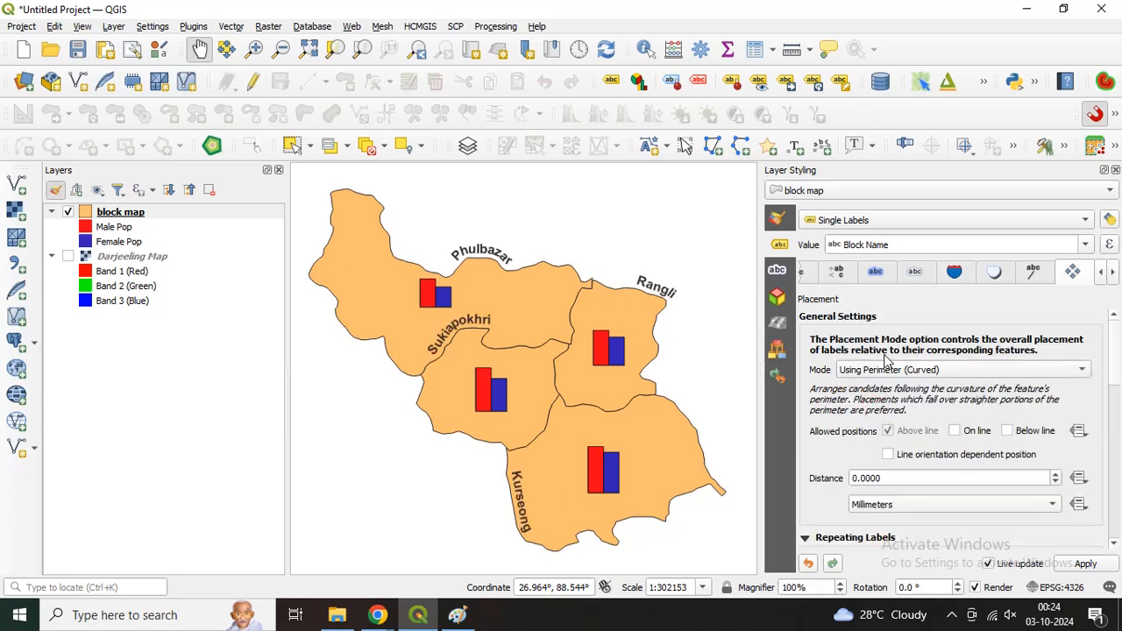
{"action": "left_click", "coordinate": [888, 371]}
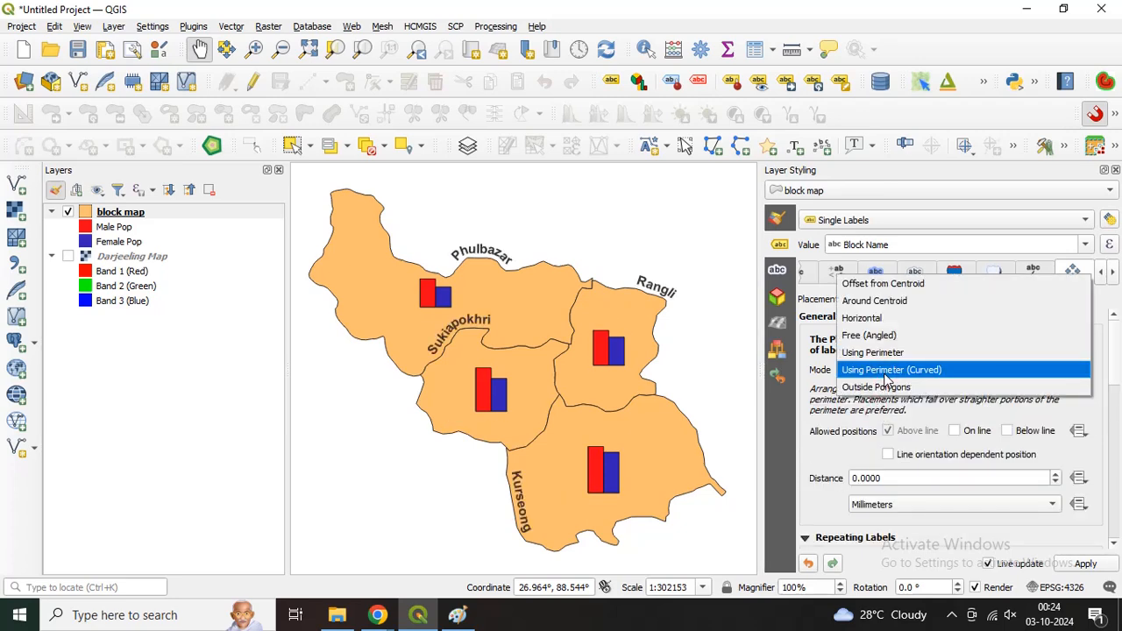
{"action": "left_click", "coordinate": [873, 285]}
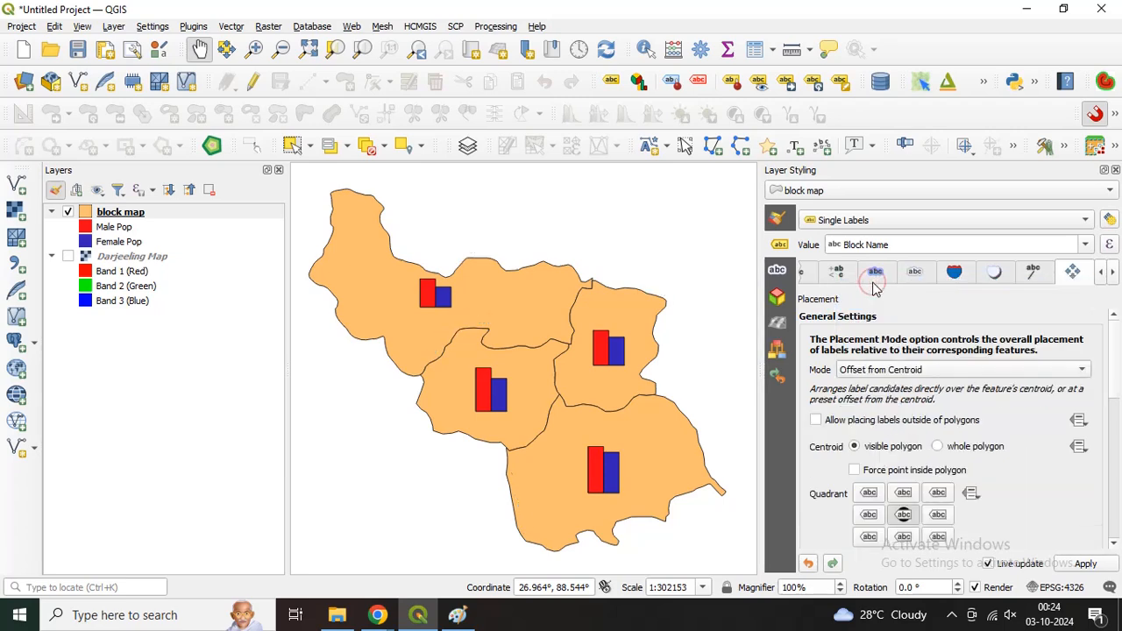
{"action": "left_click", "coordinate": [875, 370]}
{"action": "left_click", "coordinate": [876, 388]}
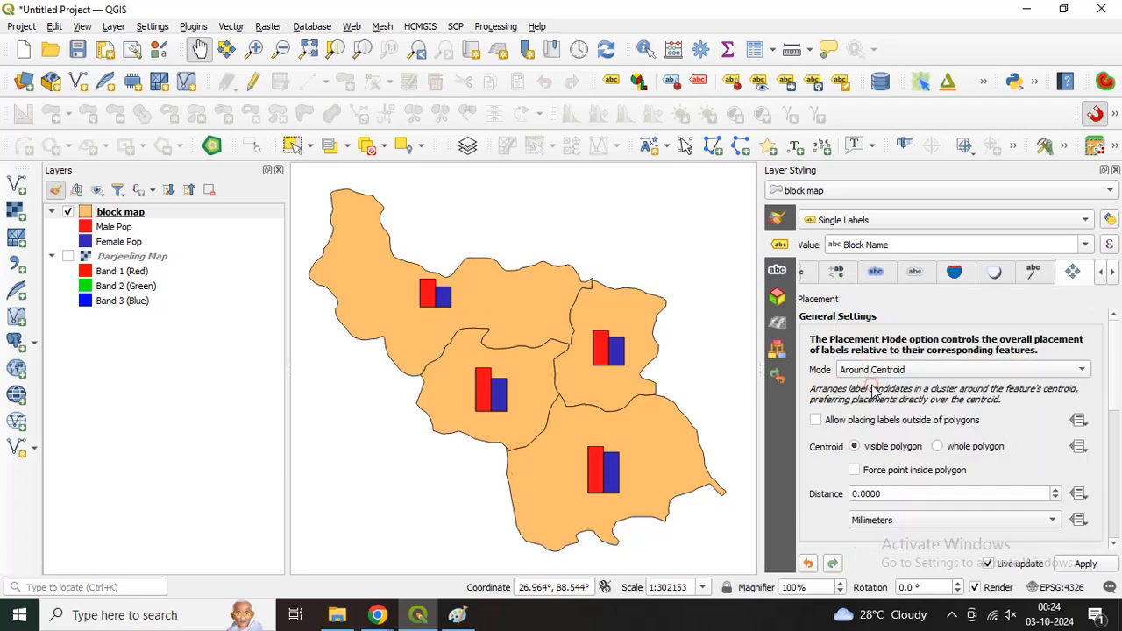
Step: Set the block name labels' placement mode to Horizontal, apply it and close the layer styling options
{"action": "left_click", "coordinate": [877, 370]}
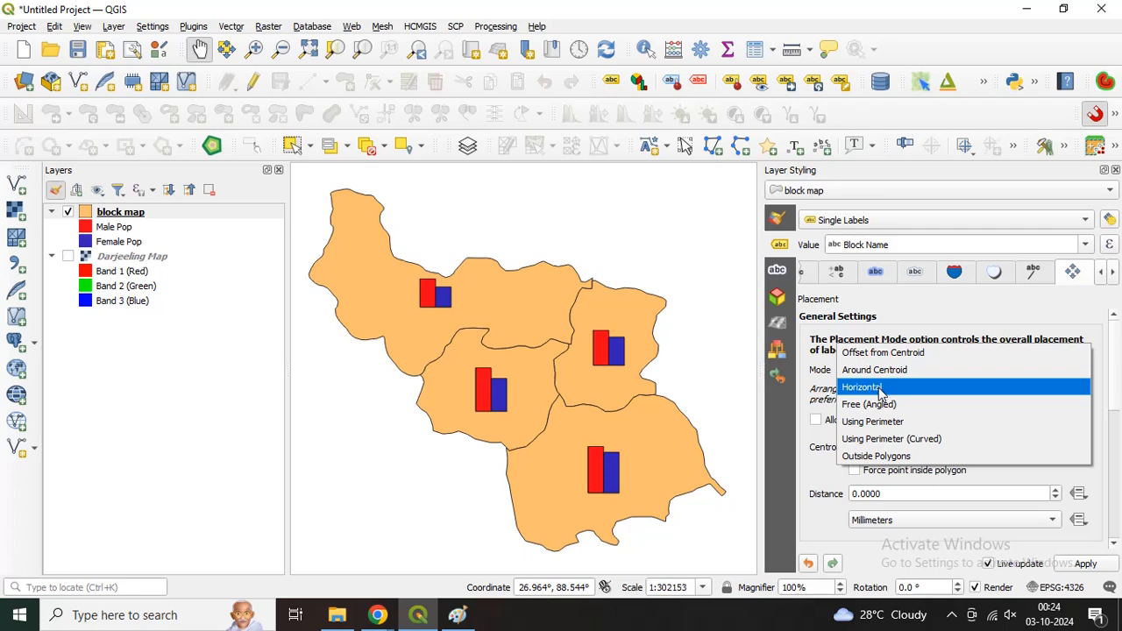
{"action": "left_click", "coordinate": [880, 388]}
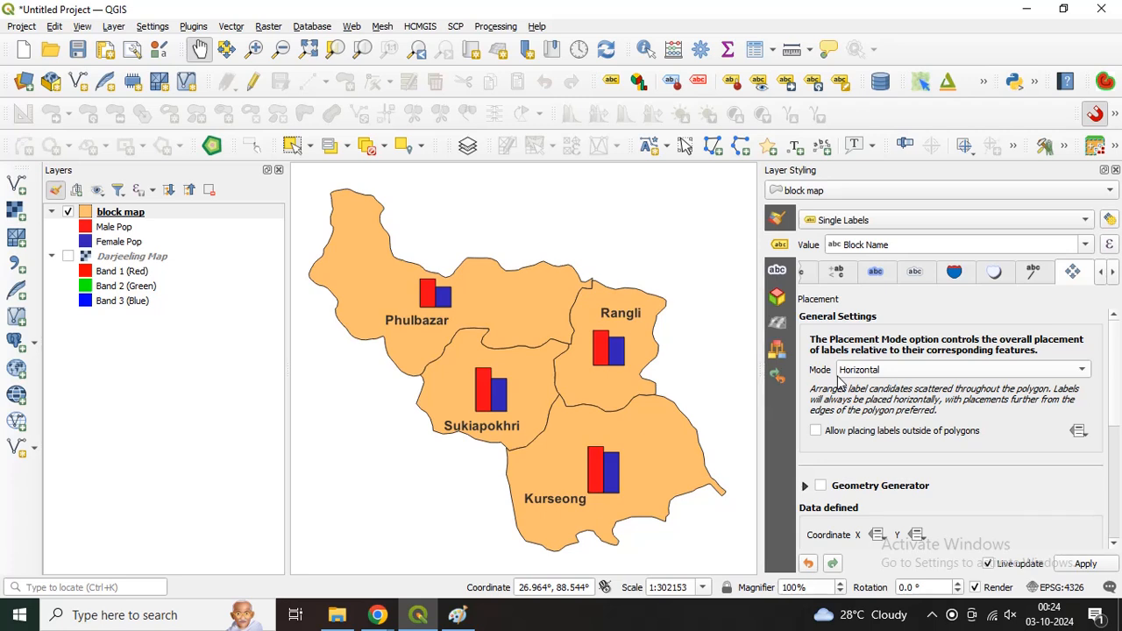
{"action": "left_click", "coordinate": [1093, 559]}
{"action": "left_click", "coordinate": [1116, 169]}
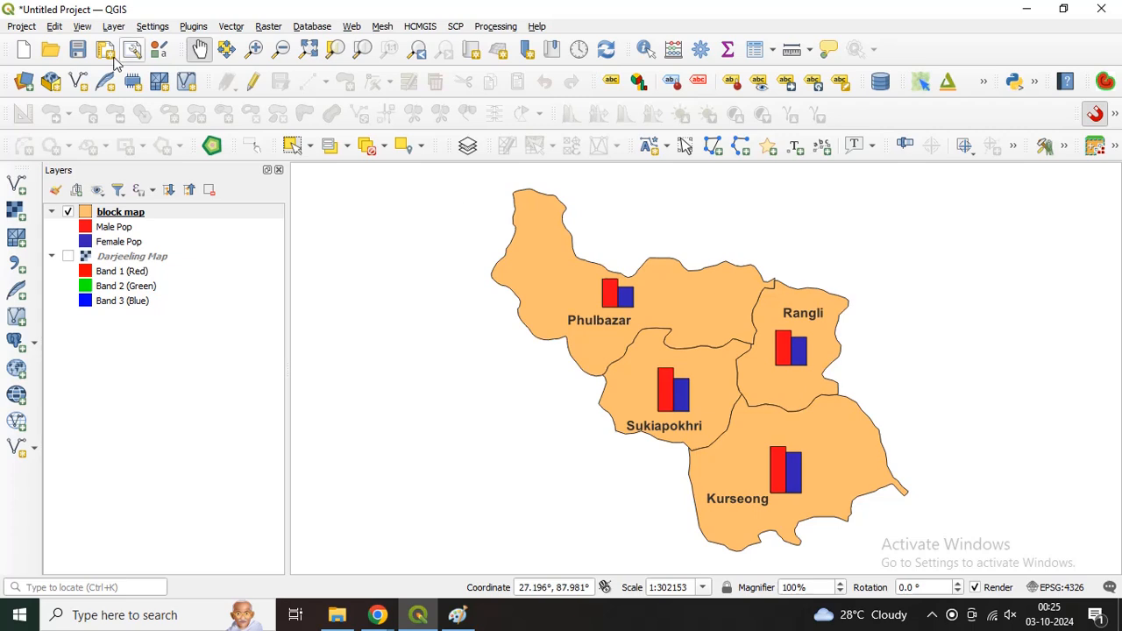
Step: Create a new print layout titled "page layout"
{"action": "left_click", "coordinate": [33, 29]}
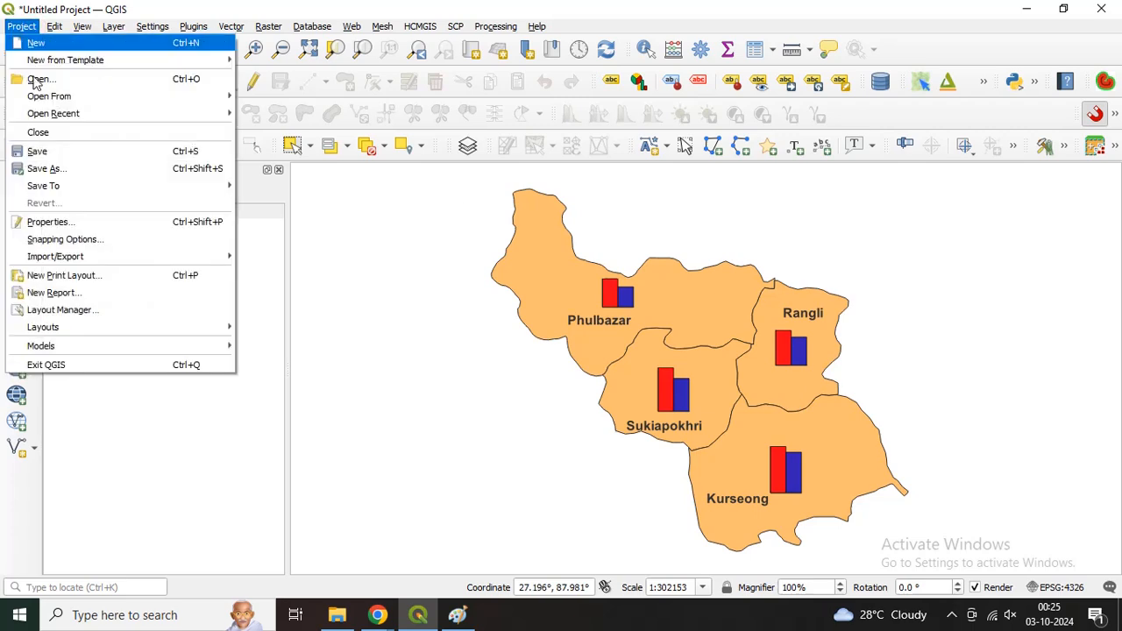
{"action": "left_click", "coordinate": [75, 277]}
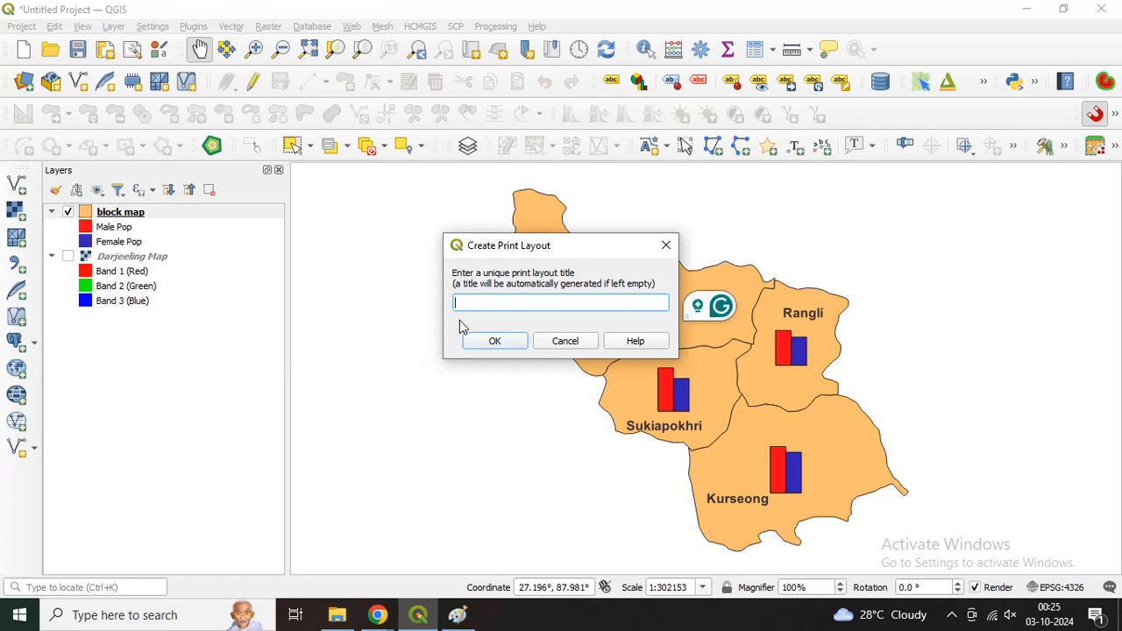
{"action": "type", "text": "age lay"}
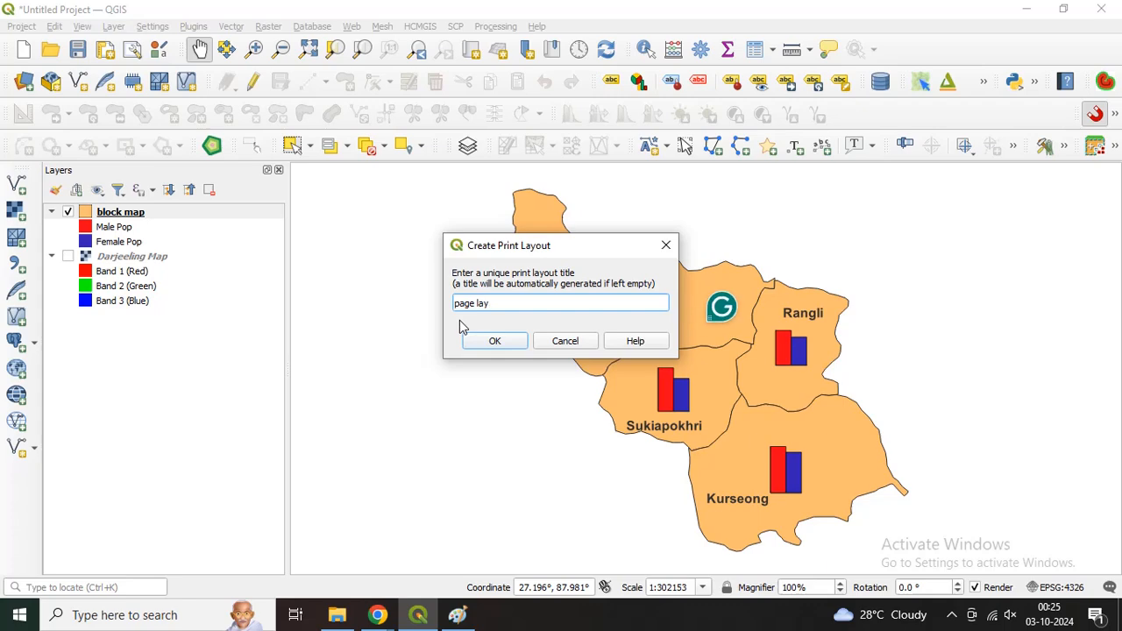
{"action": "type", "text": "out"}
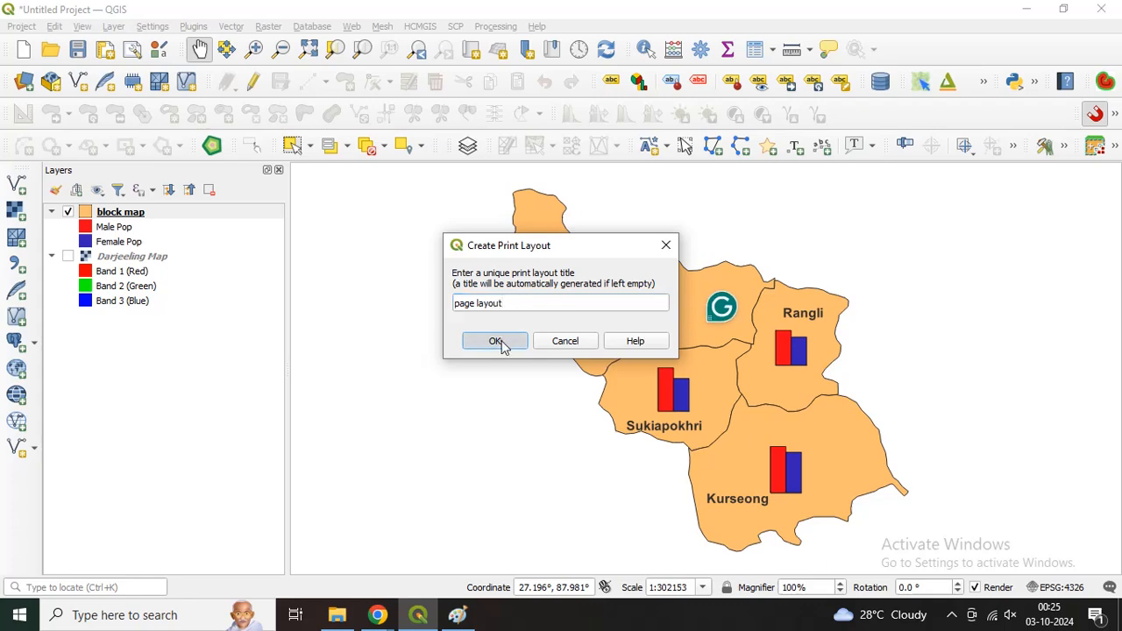
{"action": "left_click", "coordinate": [498, 342]}
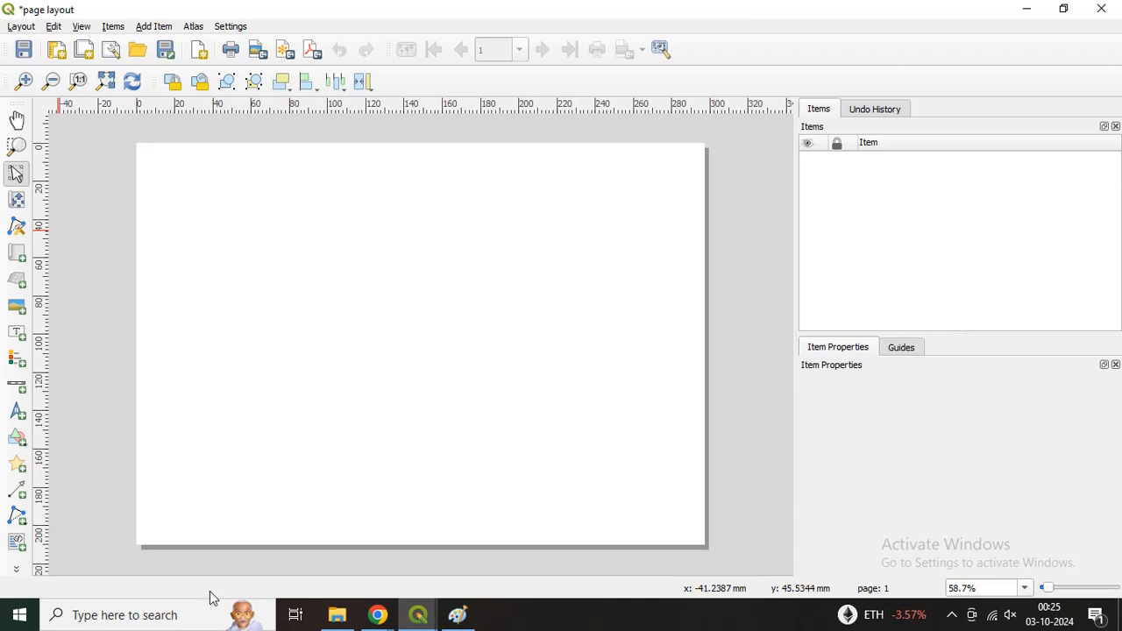
Step: Add a map of the Darjeeling blocks about 187 mm wide and 166 mm high to the layout page
{"action": "left_click", "coordinate": [18, 254]}
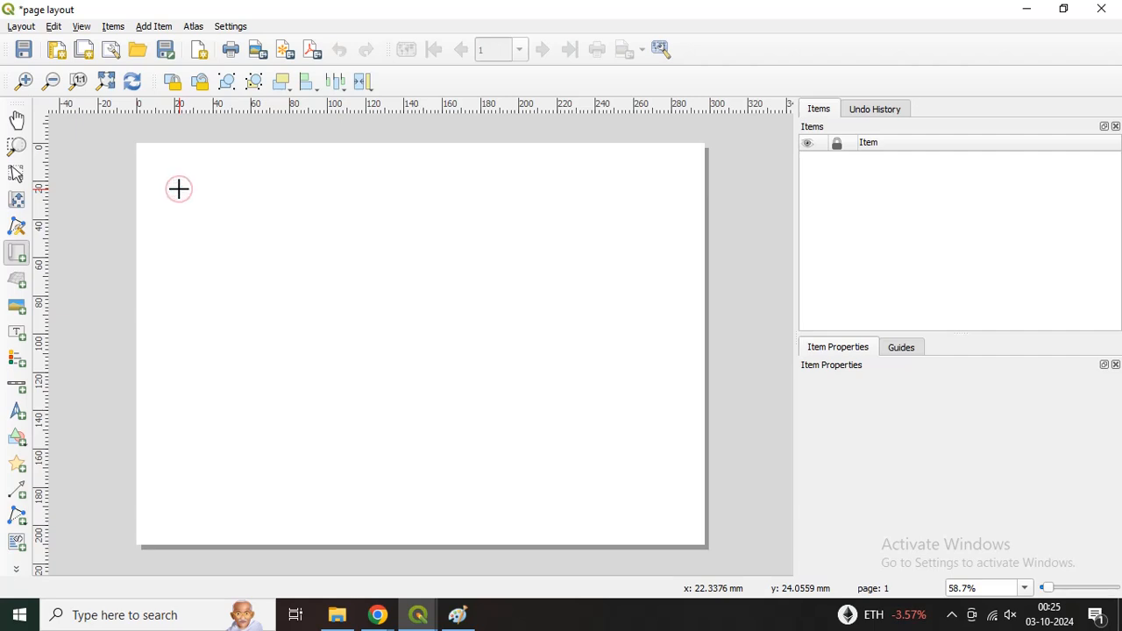
{"action": "left_click_drag", "start_coordinate": [179, 189], "coordinate": [537, 507]}
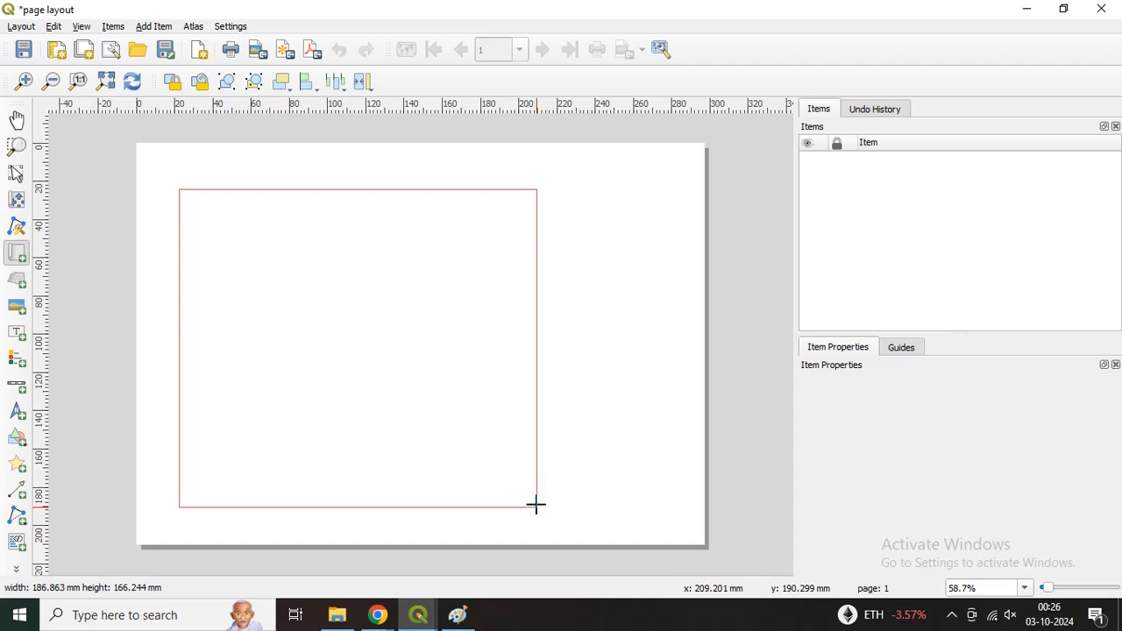
{"action": "left_click_drag", "start_coordinate": [535, 505], "coordinate": [534, 503]}
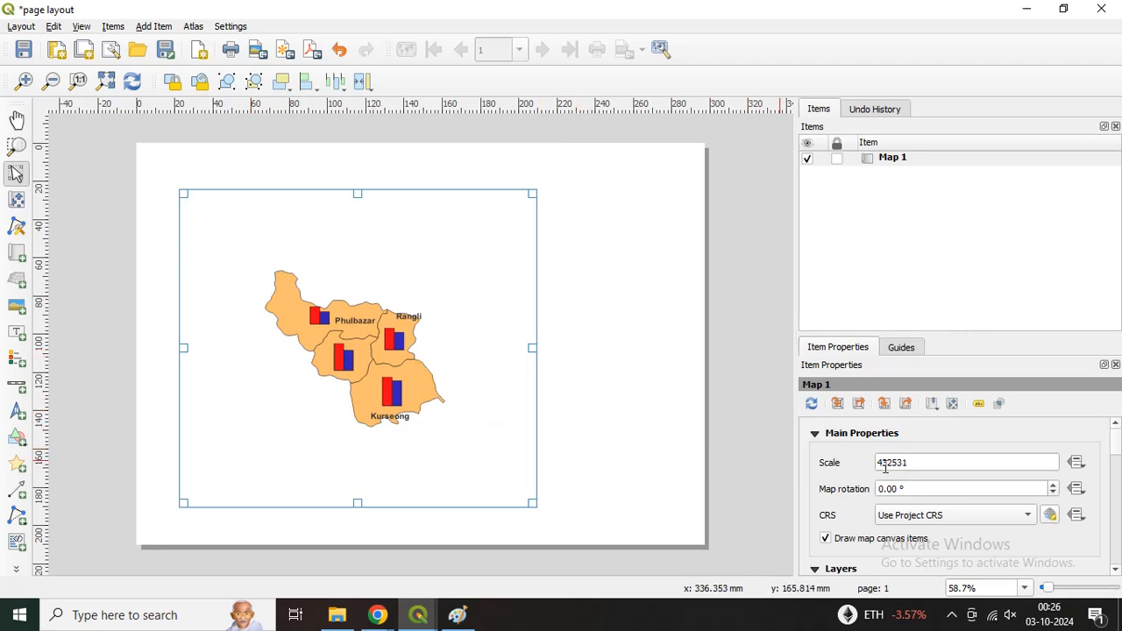
Step: Enlarge the block map within its frame by setting the map scale to 232531
{"action": "left_click_drag", "start_coordinate": [890, 463], "coordinate": [858, 474]}
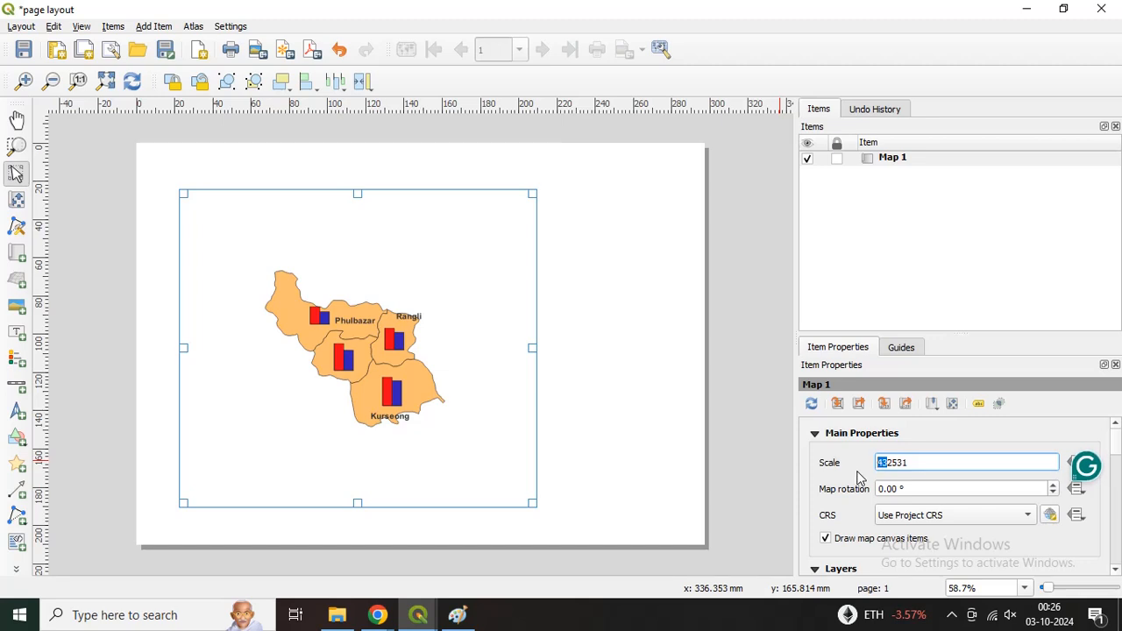
{"action": "left_click", "coordinate": [908, 462]}
{"action": "key", "text": "Return"}
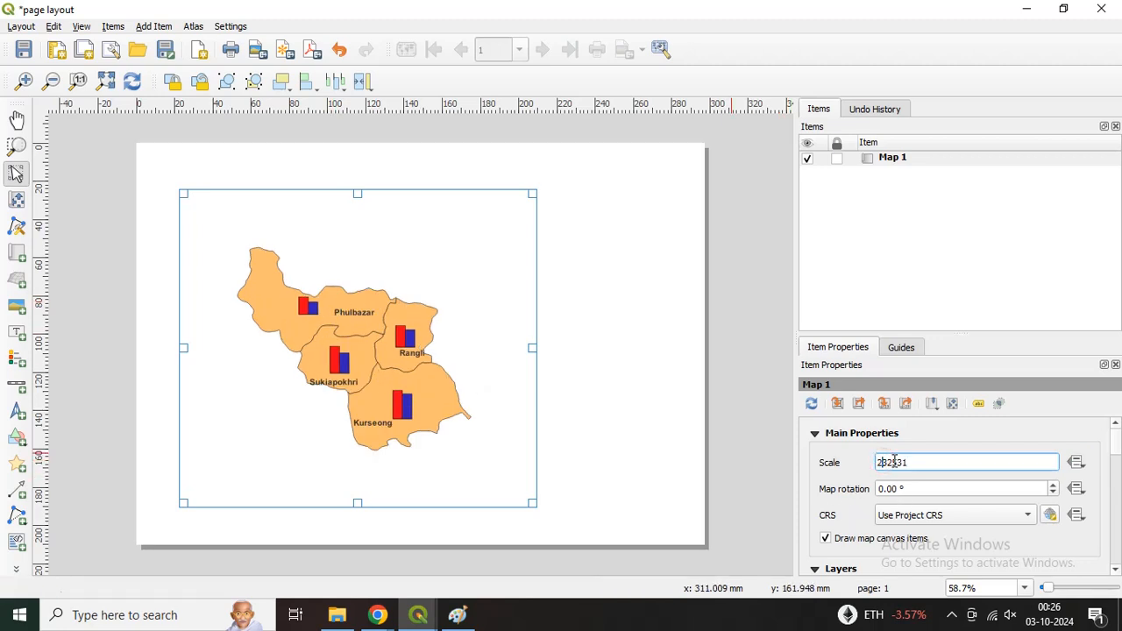
{"action": "key", "text": "Return"}
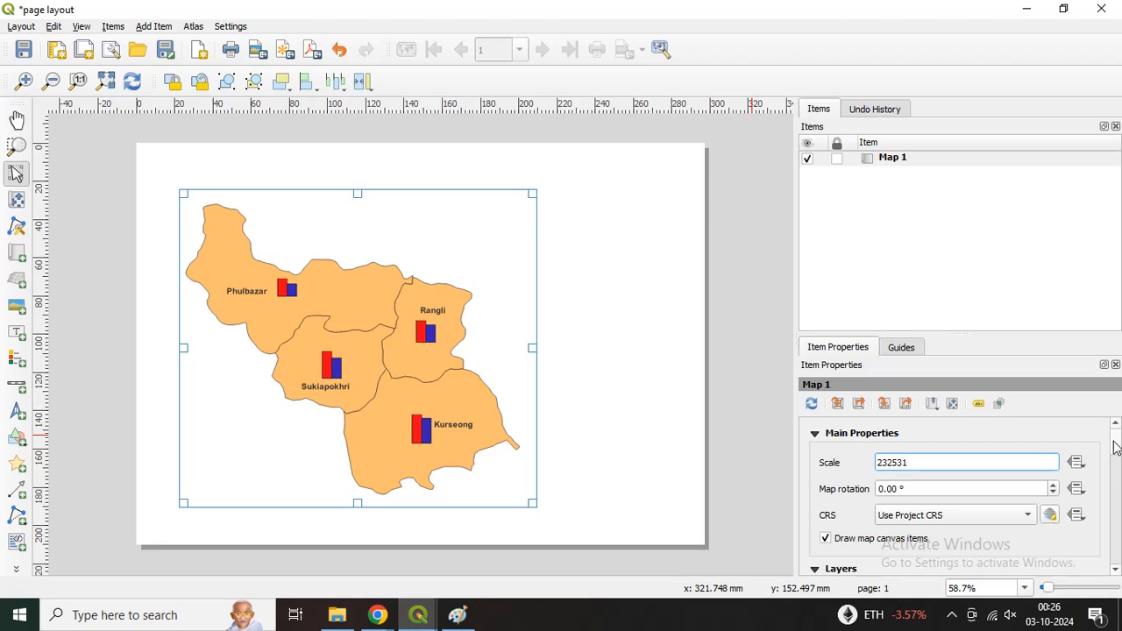
Step: Add a grid to the layout map and open its properties for modification
{"action": "left_click_drag", "start_coordinate": [1115, 442], "coordinate": [1118, 492]}
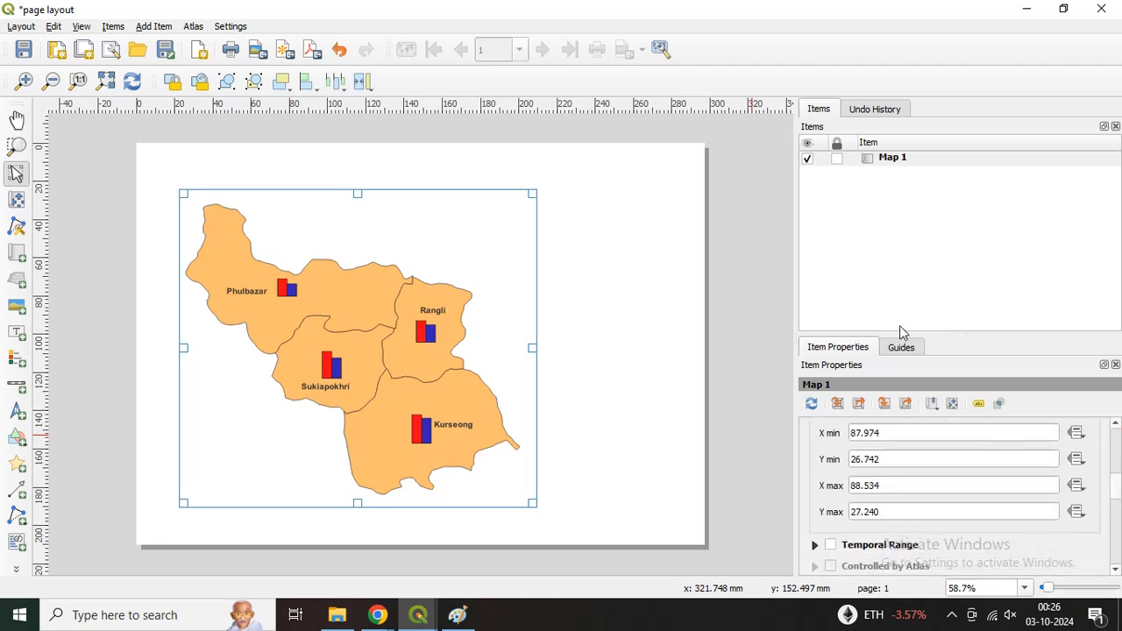
{"action": "left_click_drag", "start_coordinate": [907, 334], "coordinate": [906, 234]}
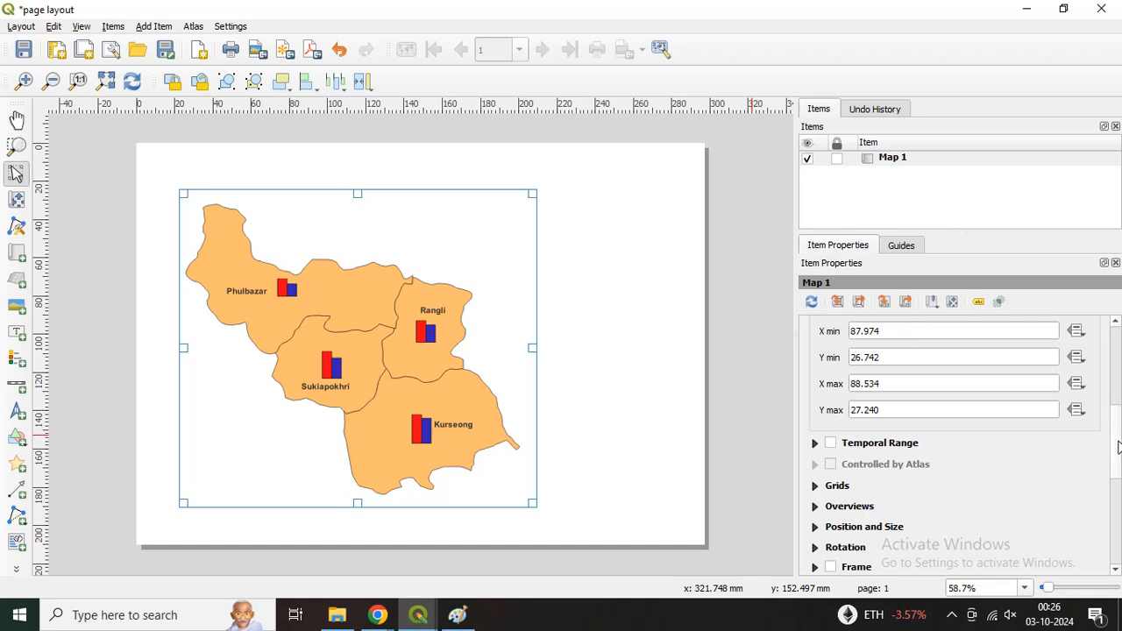
{"action": "left_click_drag", "start_coordinate": [1115, 443], "coordinate": [1118, 471]}
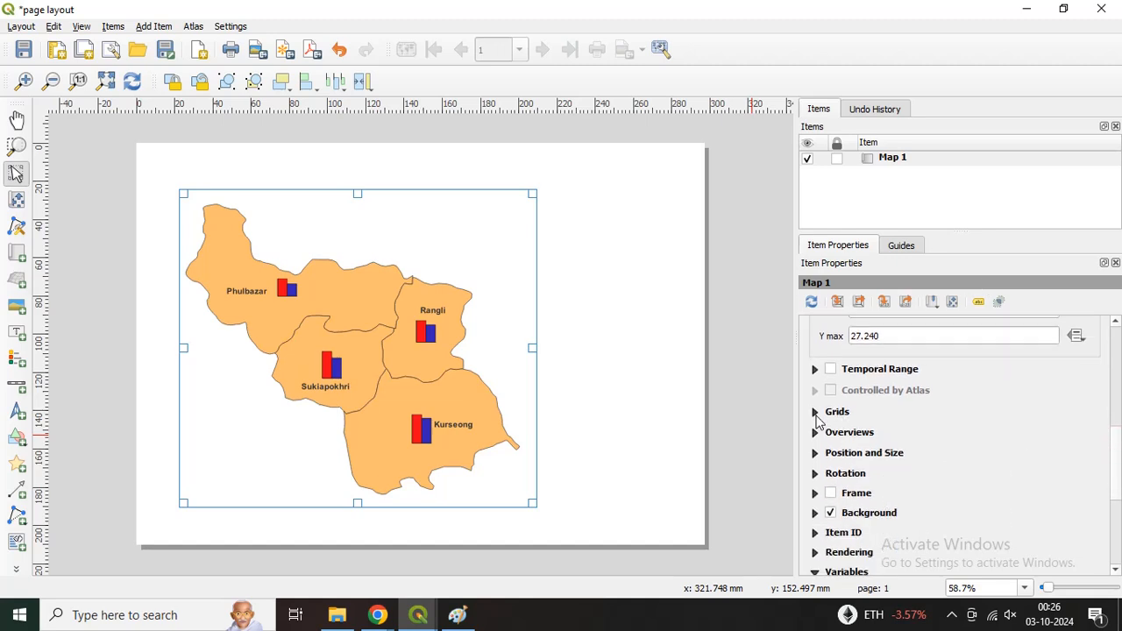
{"action": "left_click", "coordinate": [816, 413]}
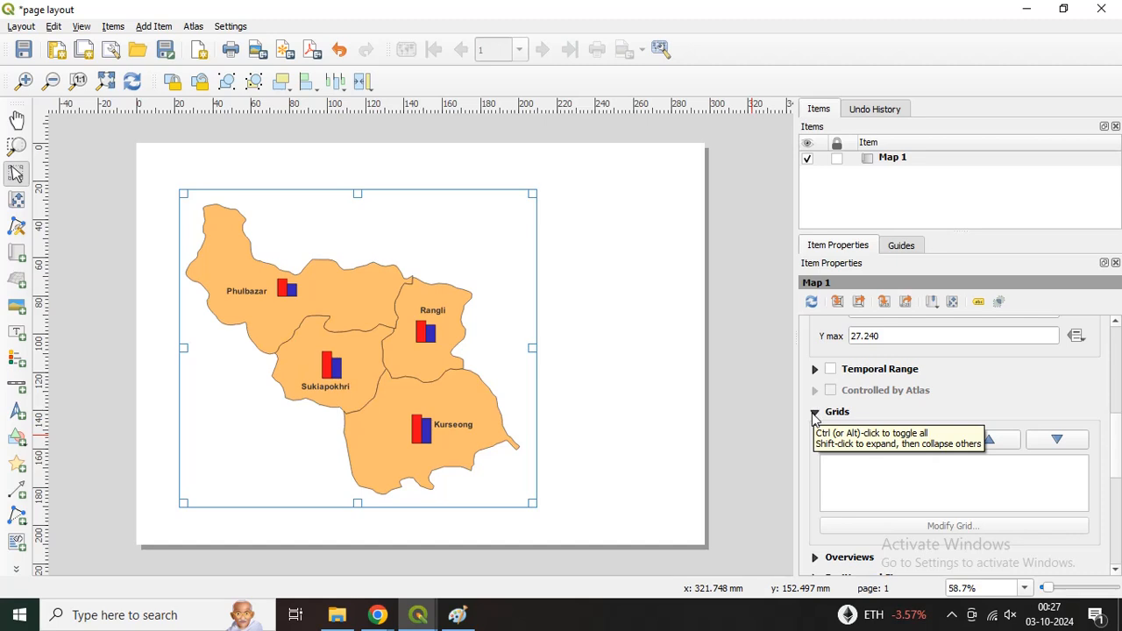
{"action": "left_click", "coordinate": [851, 442]}
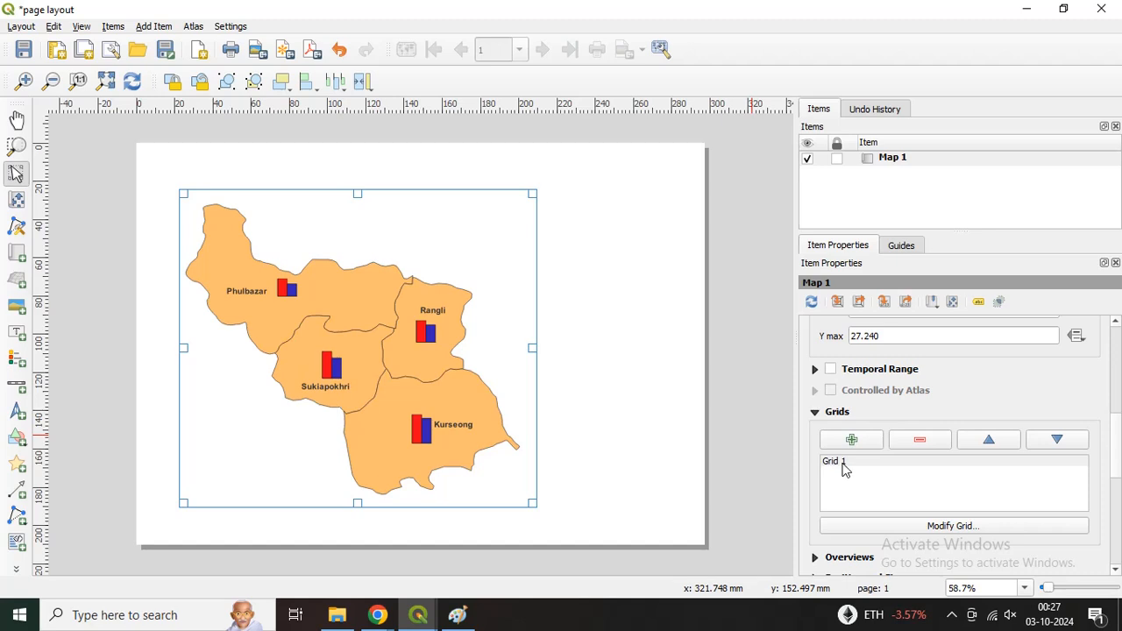
{"action": "left_click", "coordinate": [842, 464]}
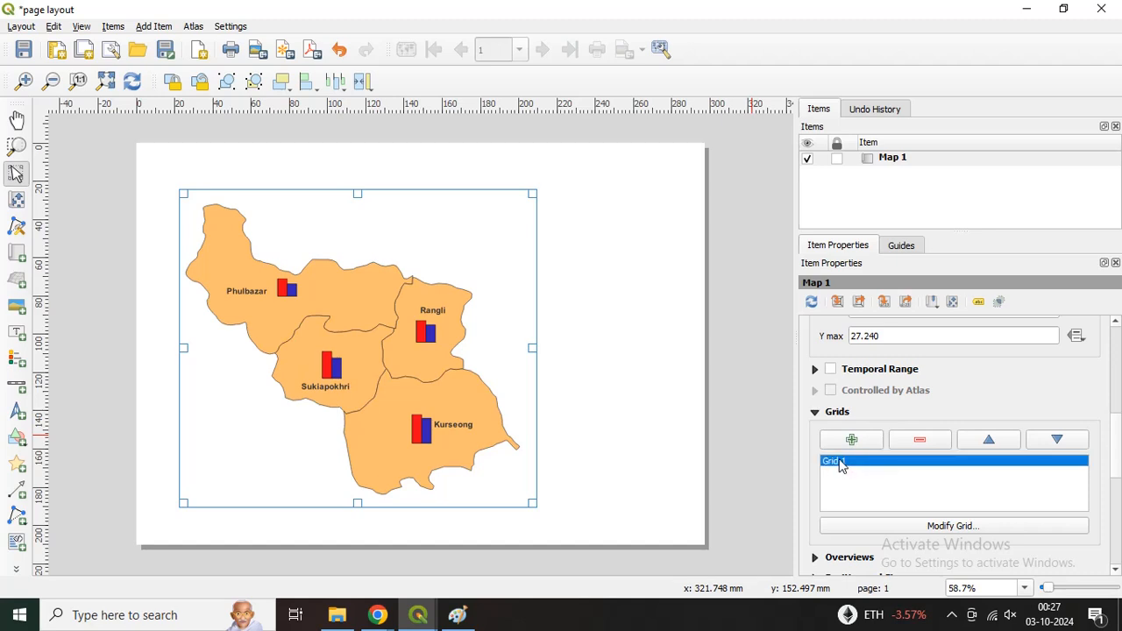
{"action": "left_click", "coordinate": [891, 526]}
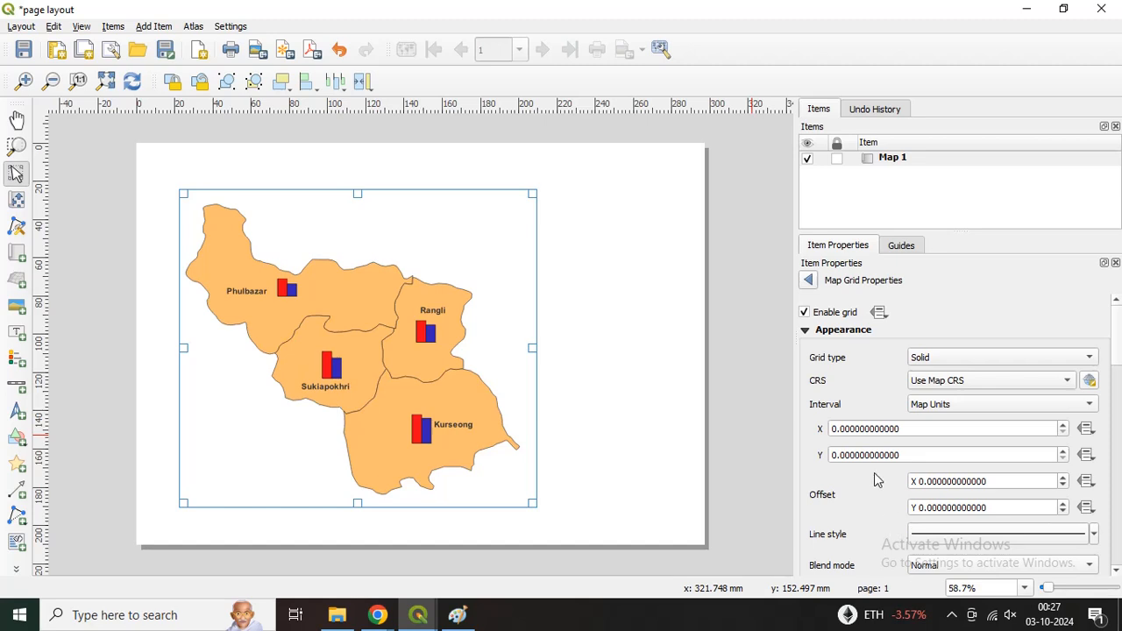
Step: Set the grid type to Frame and annotations only and its CRS to Project CRS: EPSG:4326 - WGS 84
{"action": "left_click", "coordinate": [947, 360]}
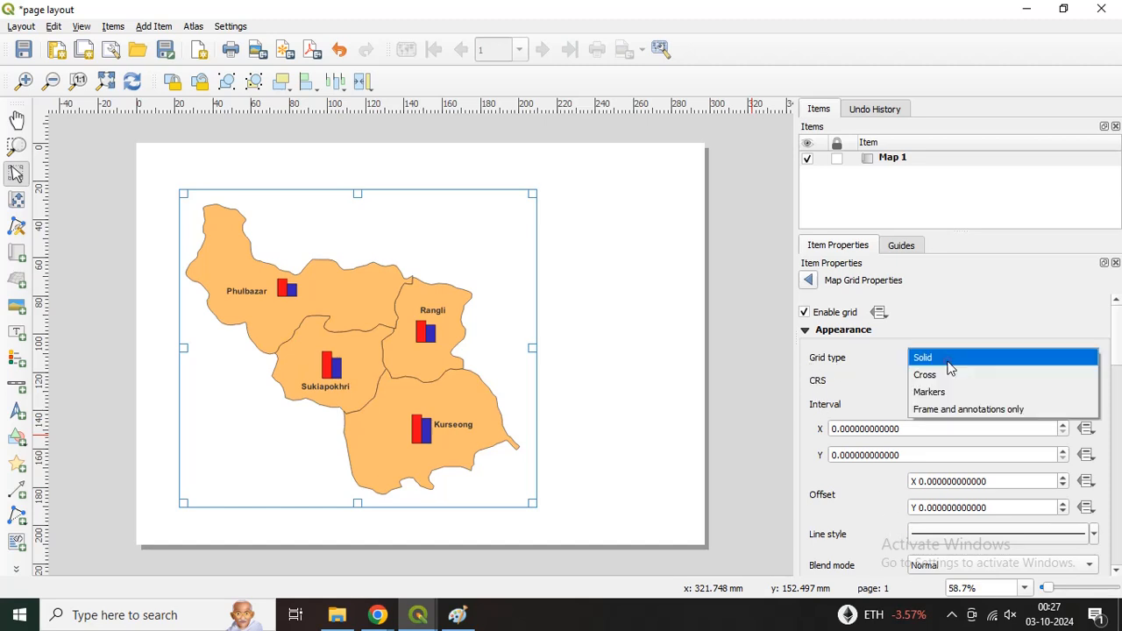
{"action": "left_click", "coordinate": [947, 410]}
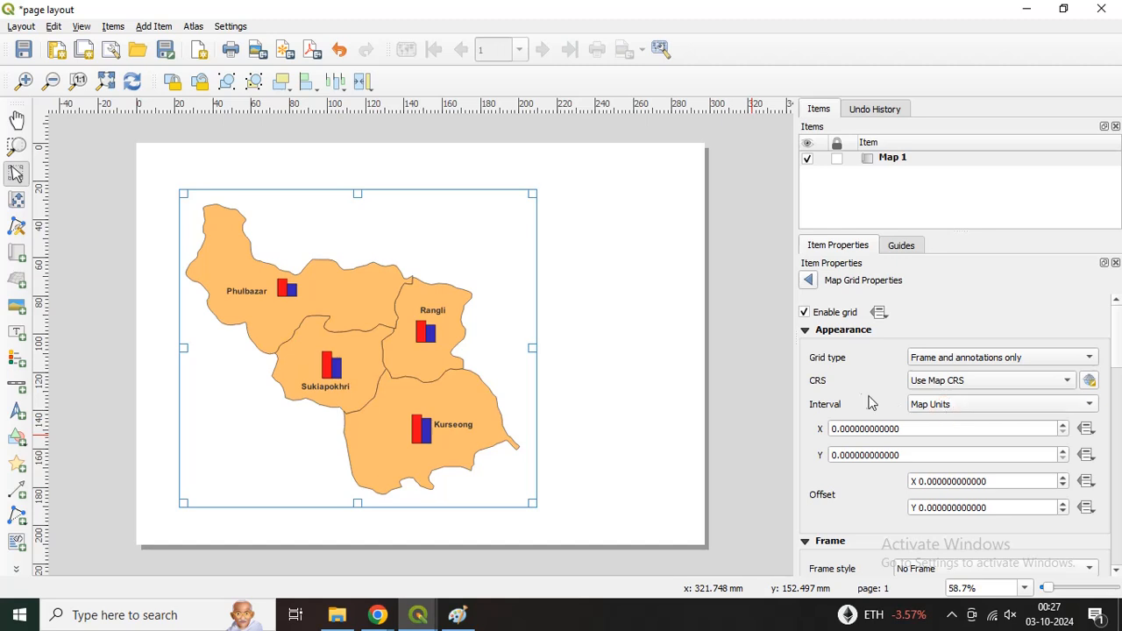
{"action": "left_click", "coordinate": [1070, 384]}
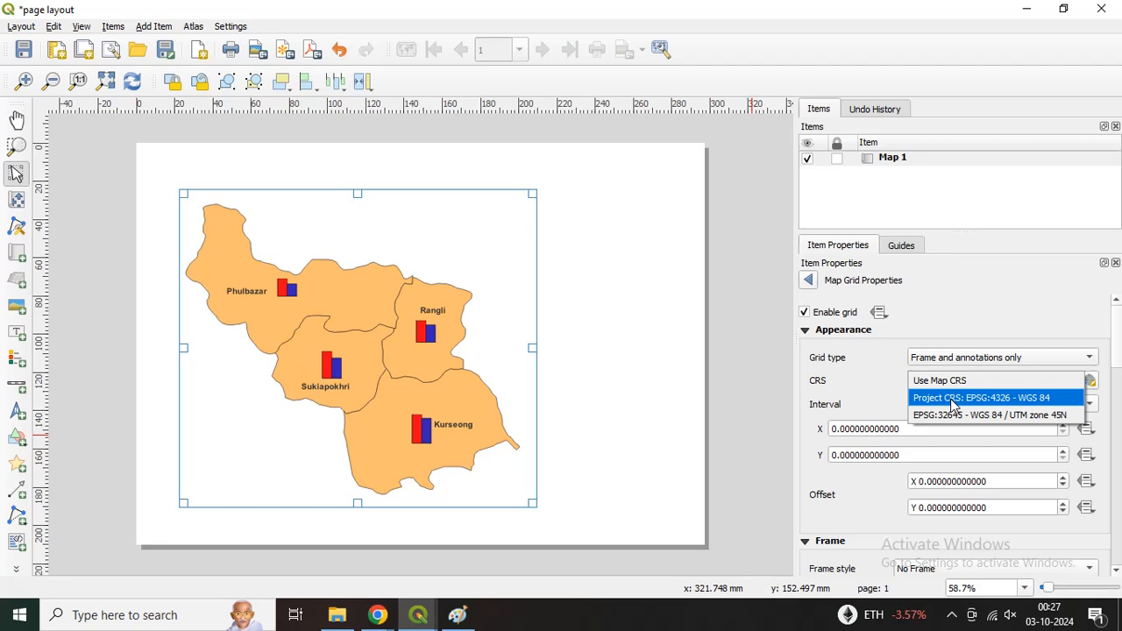
{"action": "left_click", "coordinate": [1023, 414]}
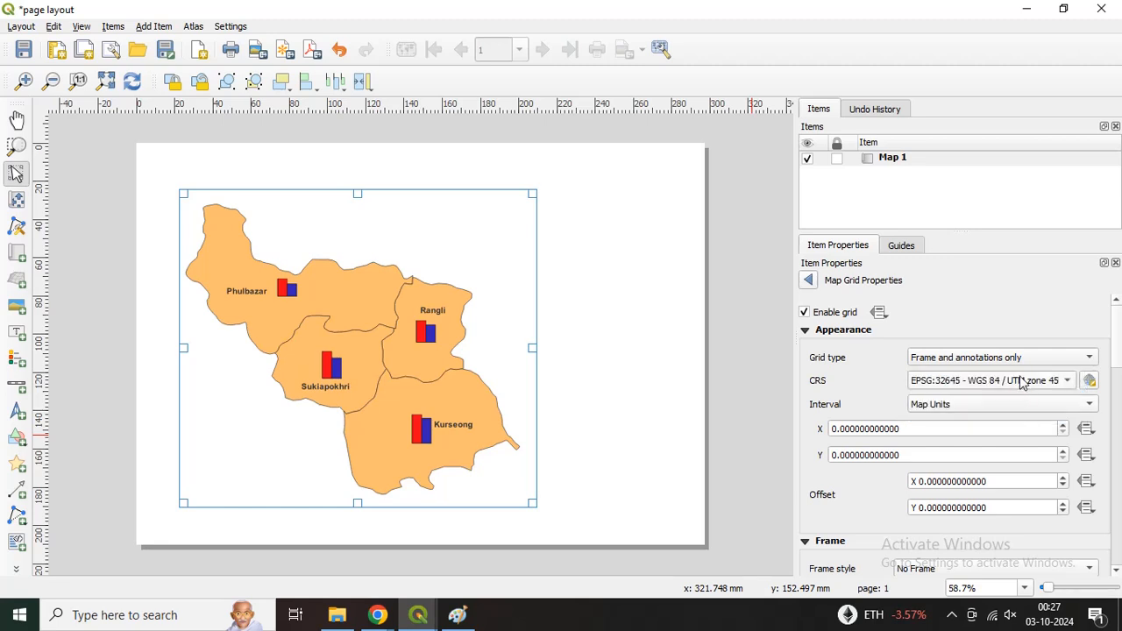
{"action": "left_click", "coordinate": [1023, 382]}
{"action": "left_click", "coordinate": [1016, 360]}
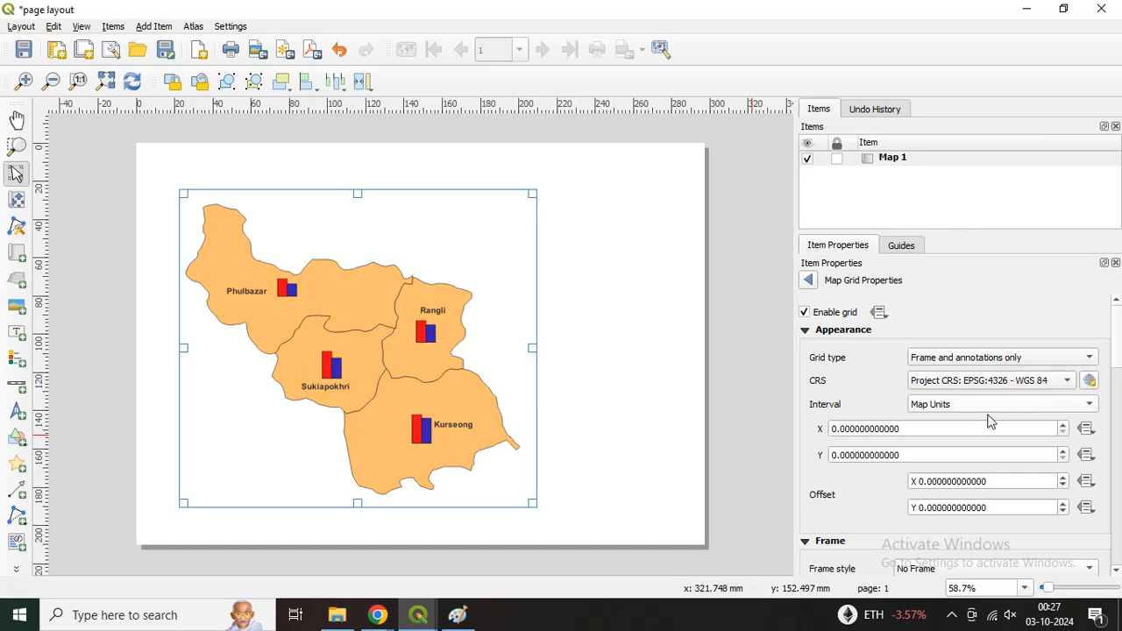
Step: Set the map grid's X and Y intervals to 0.1 map units
{"action": "left_click", "coordinate": [844, 433]}
{"action": "left_click_drag", "start_coordinate": [841, 431], "coordinate": [847, 433]}
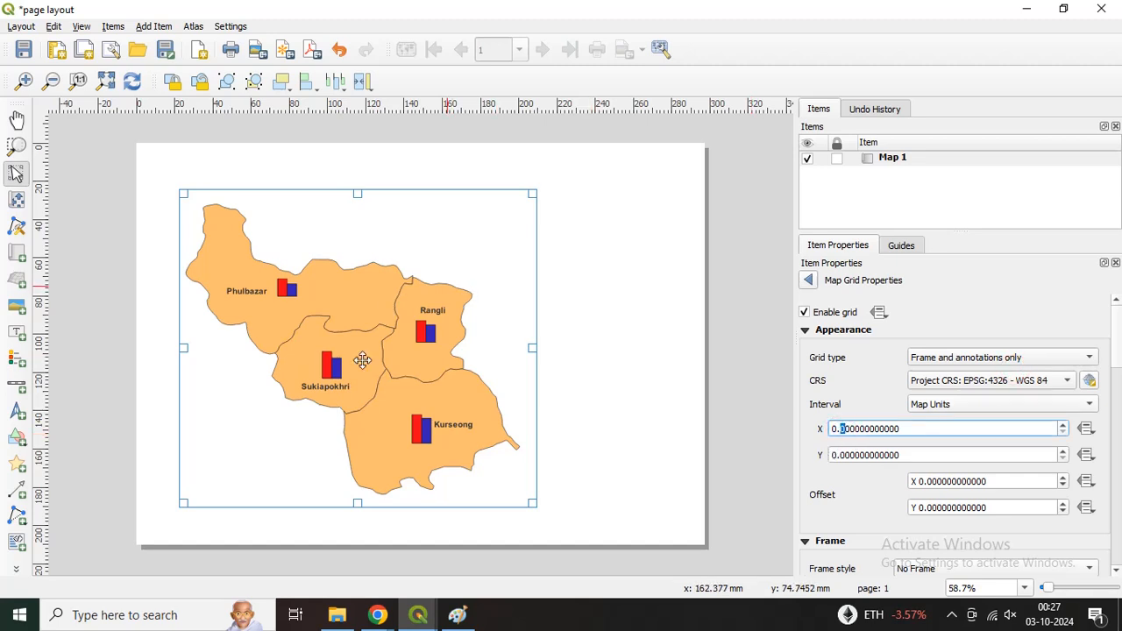
{"action": "left_click", "coordinate": [844, 452]}
{"action": "left_click_drag", "start_coordinate": [840, 454], "coordinate": [847, 454]}
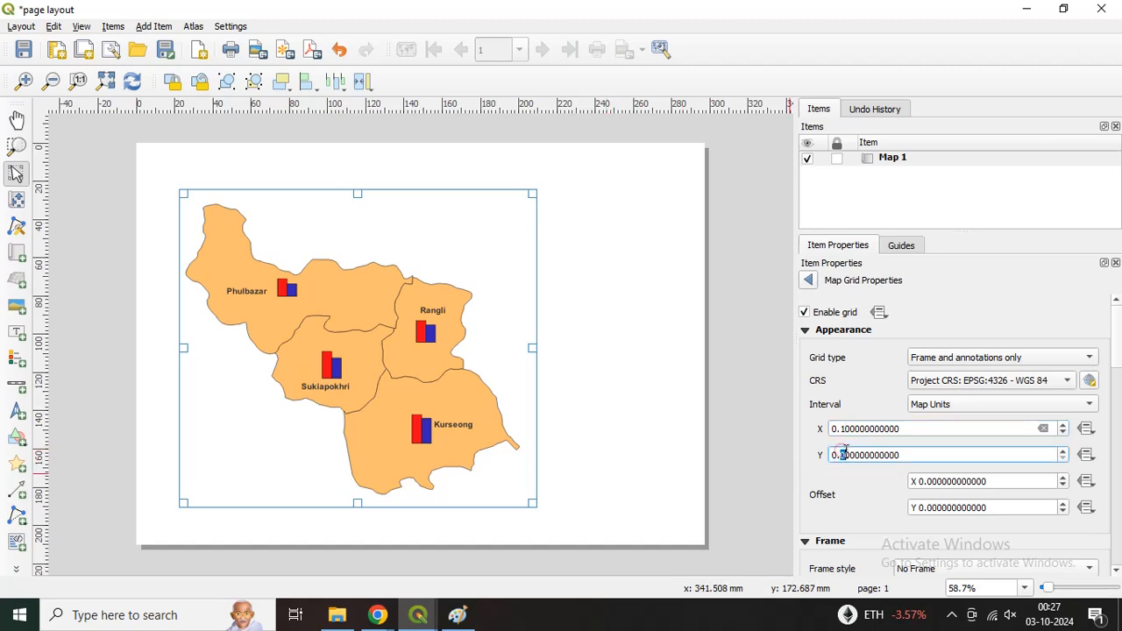
{"action": "type", "text": "1"}
Step: Set the map grid's frame style to Interior and Exterior Ticks
{"action": "left_click_drag", "start_coordinate": [1115, 359], "coordinate": [1114, 386]}
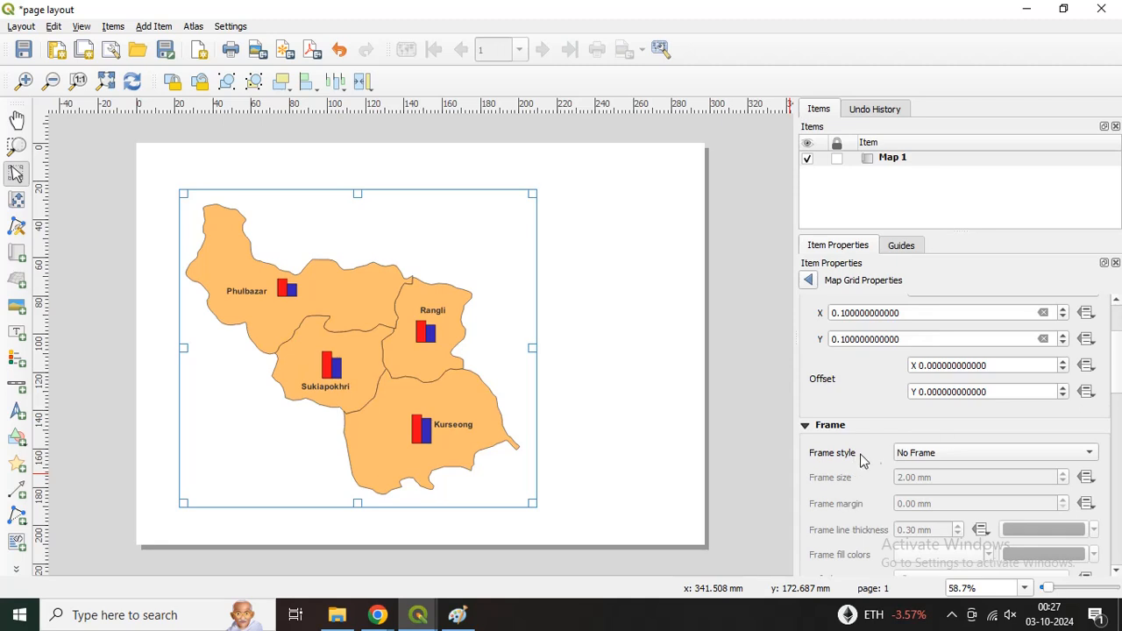
{"action": "left_click", "coordinate": [903, 454]}
{"action": "left_click", "coordinate": [918, 538]}
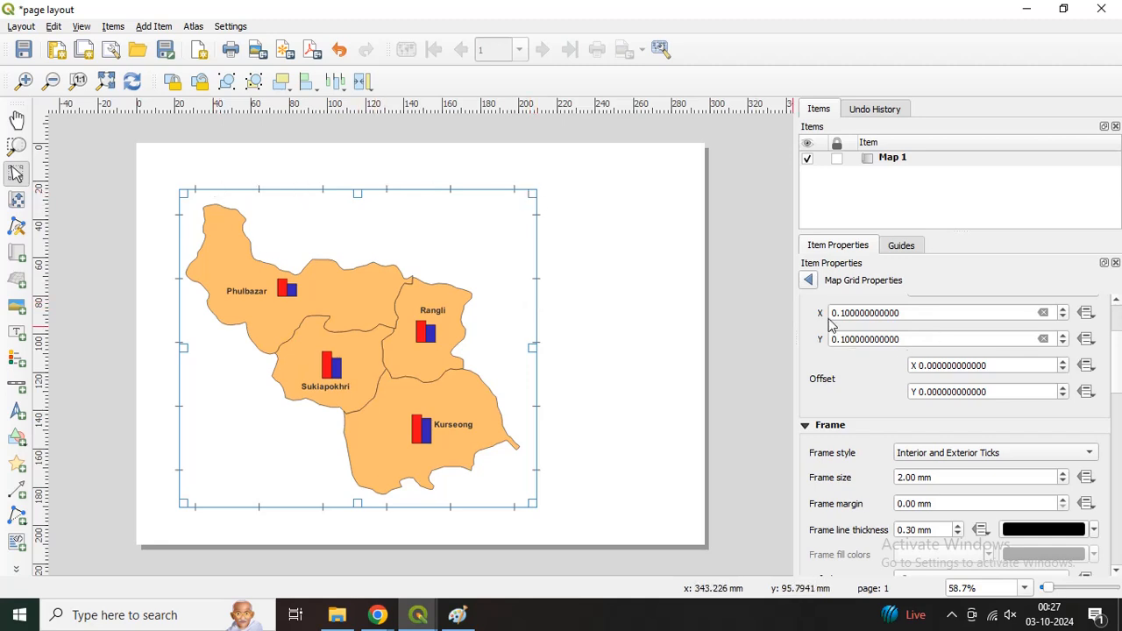
Step: Try X and Y intervals of 0.5 map units for the map grid
{"action": "left_click_drag", "start_coordinate": [847, 316], "coordinate": [843, 317]}
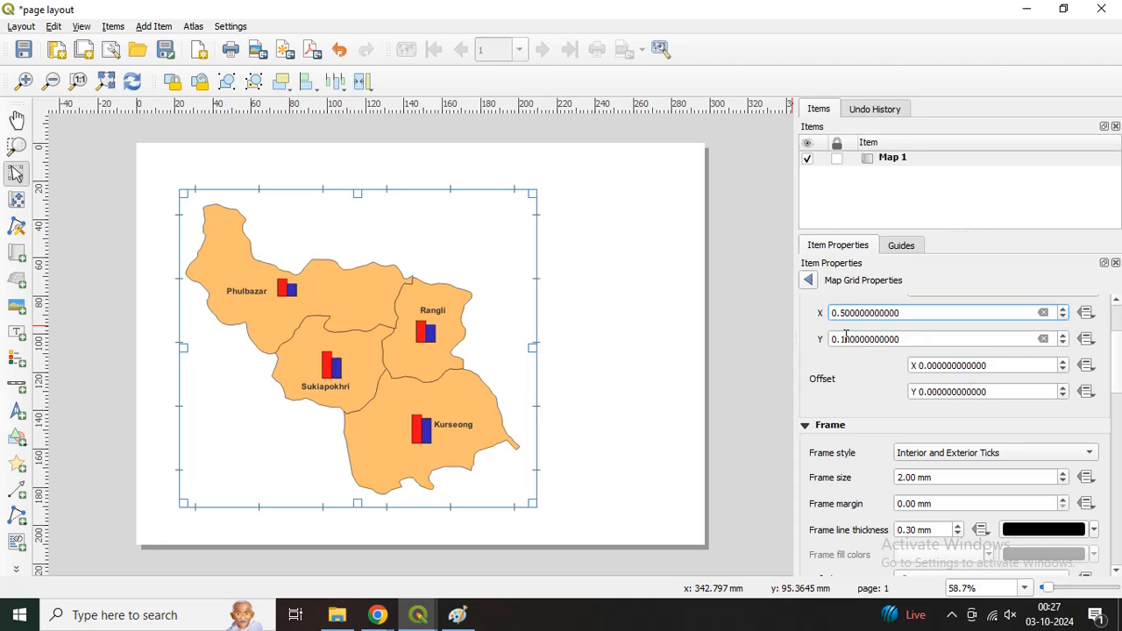
{"action": "left_click_drag", "start_coordinate": [847, 339], "coordinate": [843, 339]}
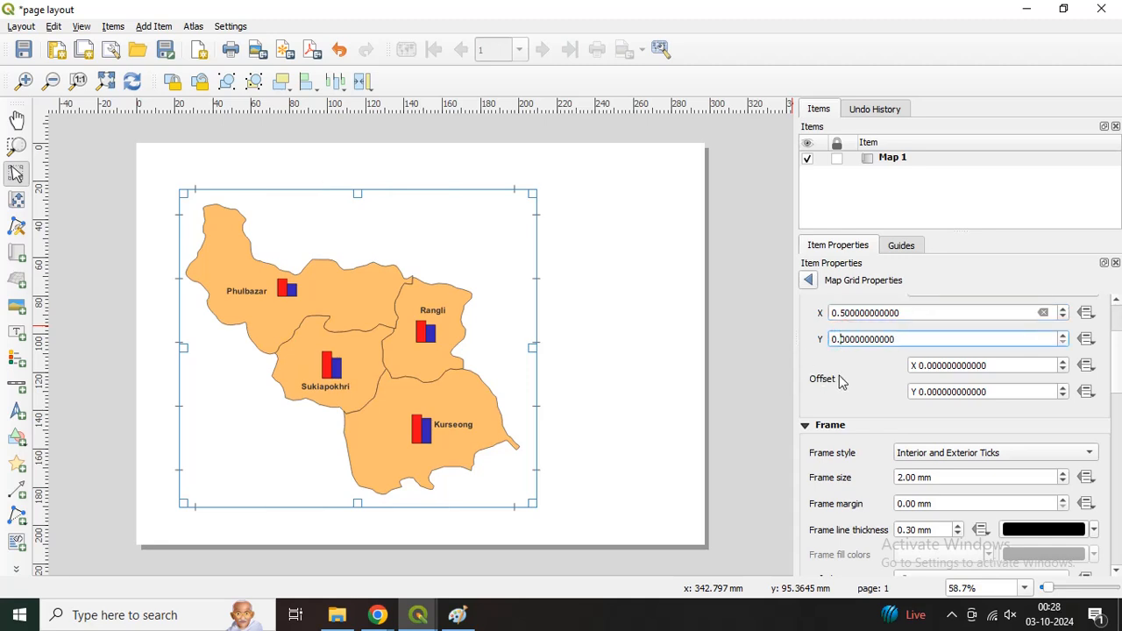
{"action": "left_click", "coordinate": [843, 370]}
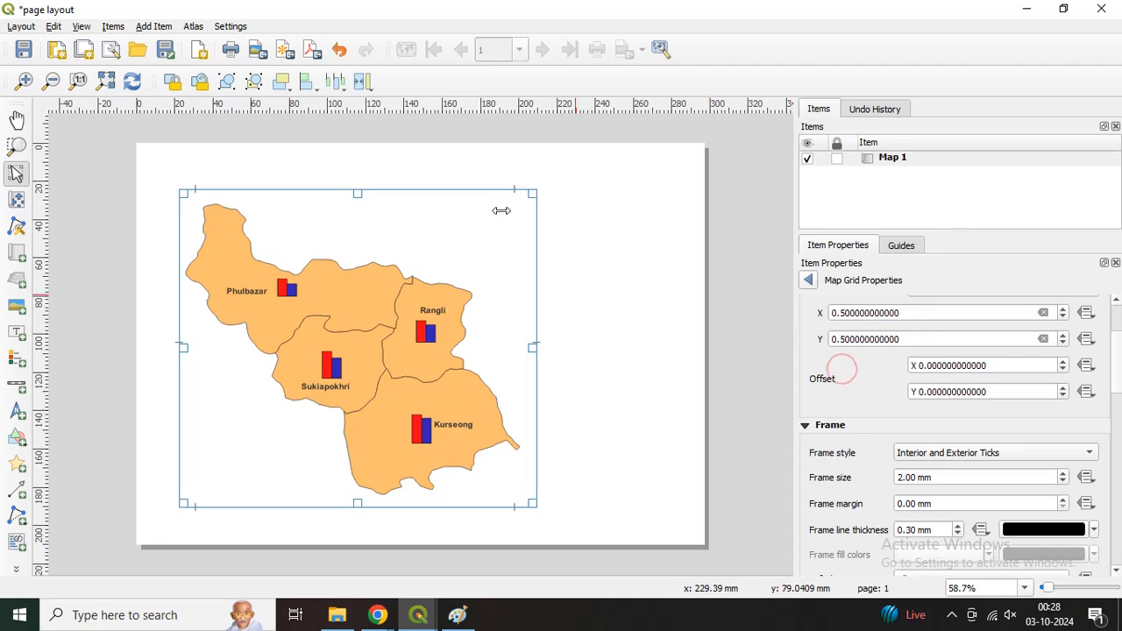
Step: Restore the map grid's X and Y intervals to 0.1 map units
{"action": "left_click", "coordinate": [844, 312]}
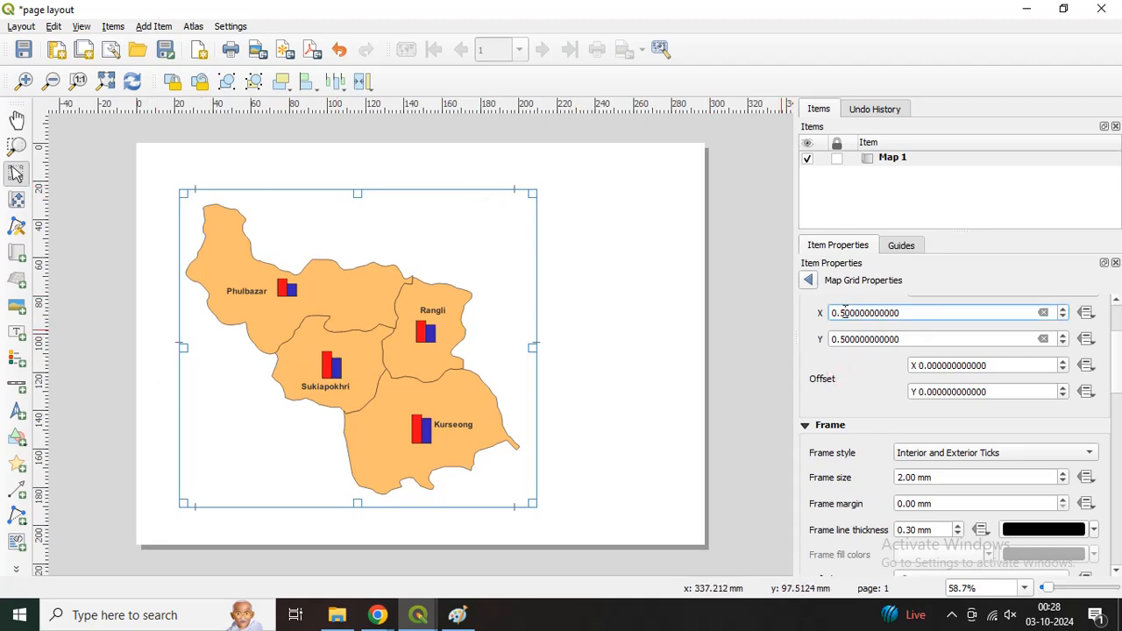
{"action": "left_click_drag", "start_coordinate": [840, 313], "coordinate": [836, 315]}
{"action": "left_click", "coordinate": [846, 340]}
{"action": "left_click_drag", "start_coordinate": [840, 340], "coordinate": [836, 341]}
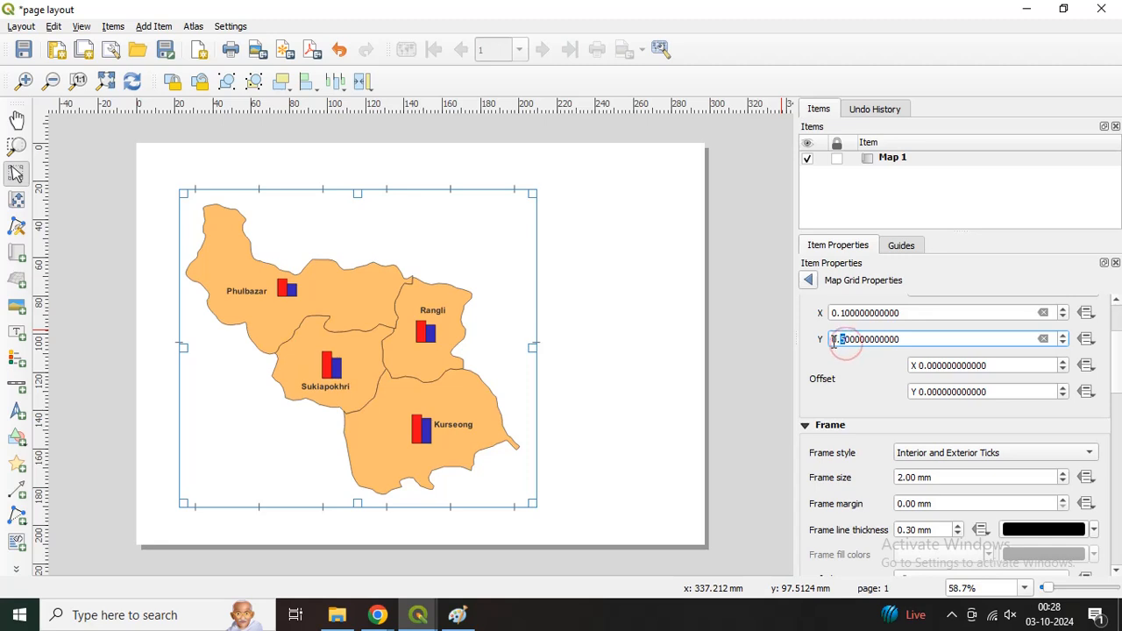
{"action": "type", "text": "1"}
{"action": "left_click", "coordinate": [897, 396]}
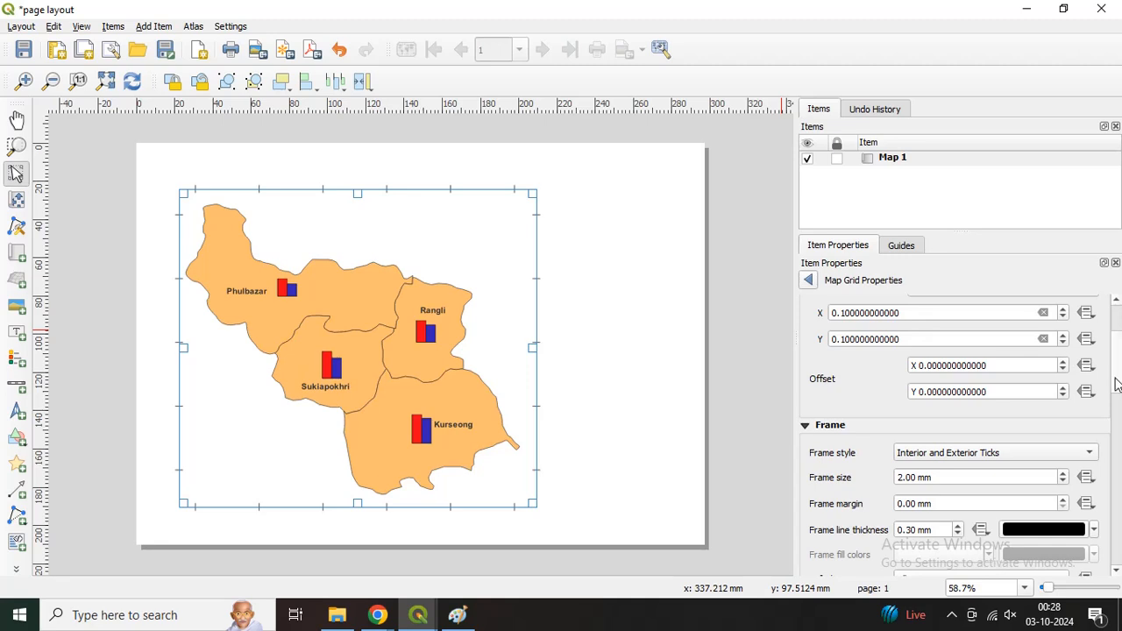
Step: Turn on coordinate drawing for the map grid so coordinates label the map frame
{"action": "scroll", "coordinate": [1114, 386], "scroll_direction": "down", "scroll_amount": 5}
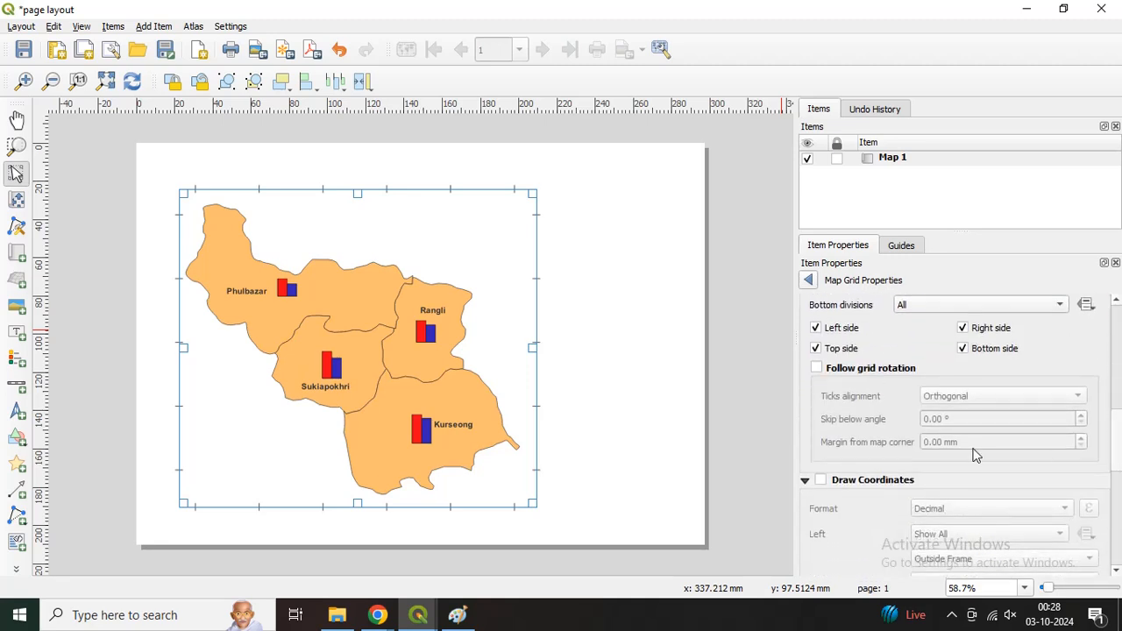
{"action": "left_click", "coordinate": [821, 480]}
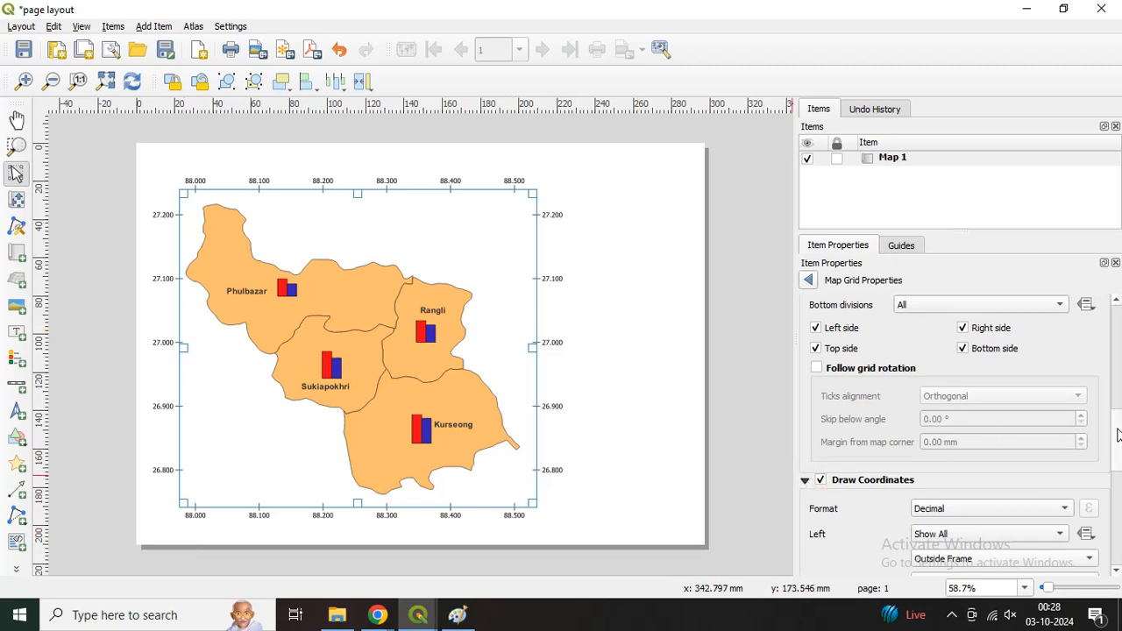
Step: Set the map grid's coordinate format to Degree, Minute with Suffix
{"action": "scroll", "coordinate": [1115, 430], "scroll_direction": "down", "scroll_amount": 3}
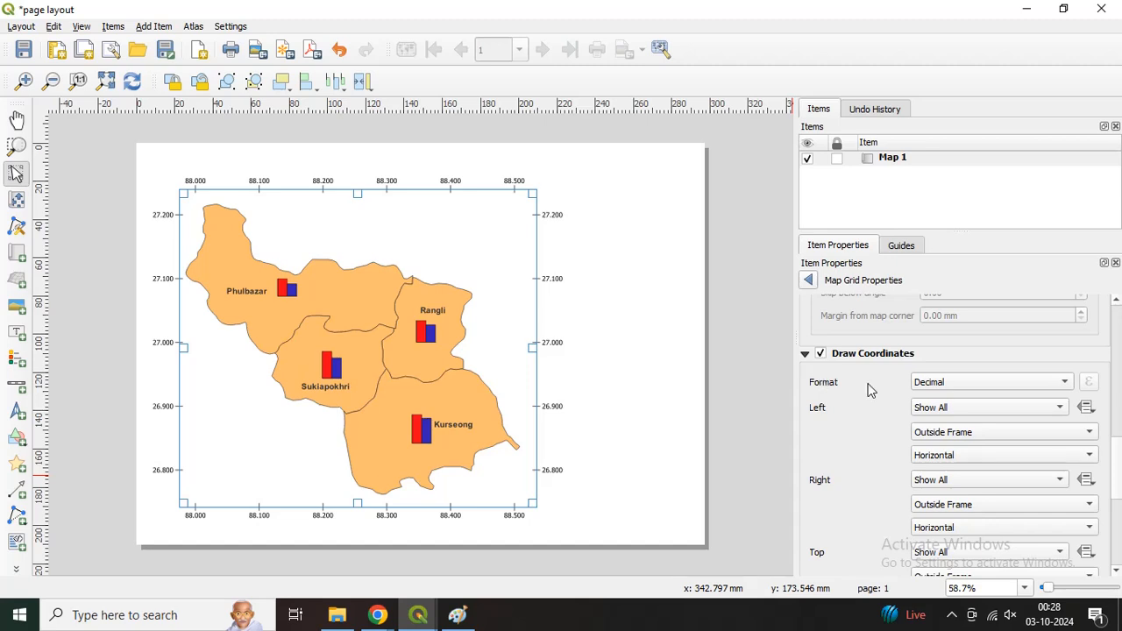
{"action": "left_click", "coordinate": [947, 386]}
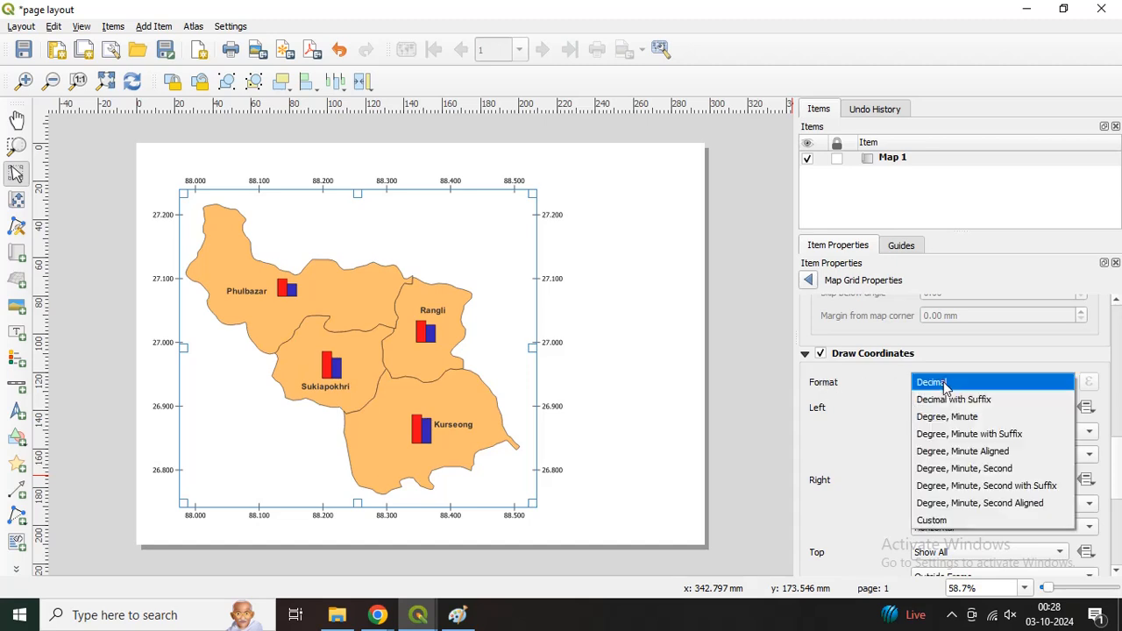
{"action": "left_click", "coordinate": [1015, 435]}
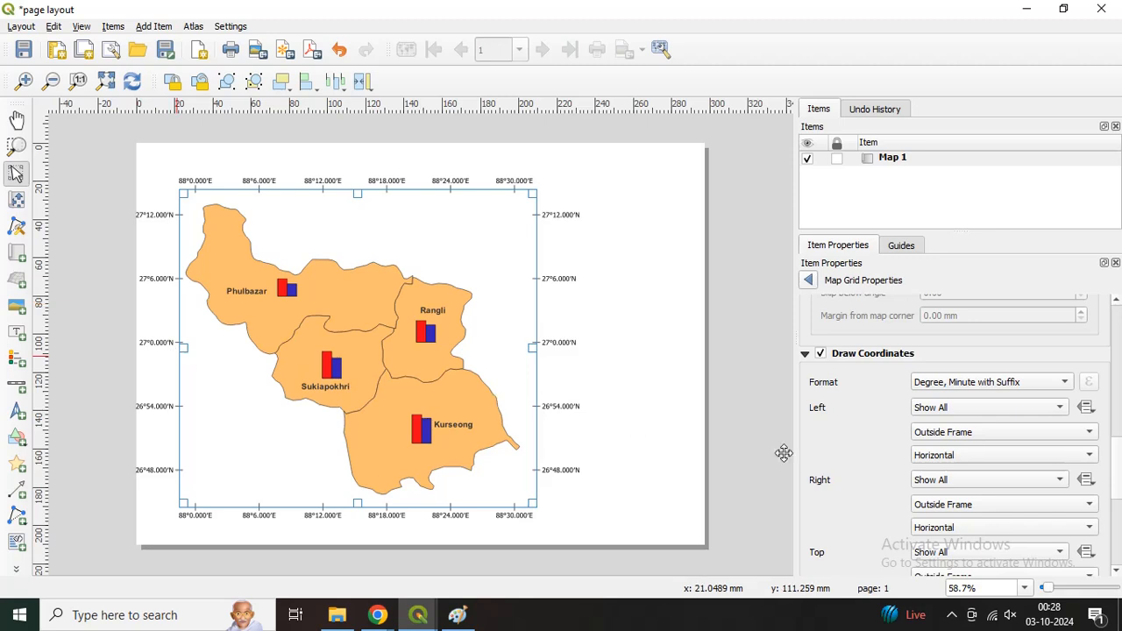
Step: Orient the grid coordinates as Vertical Ascending on the map's left side and Vertical Descending on its right side
{"action": "left_click", "coordinate": [926, 457]}
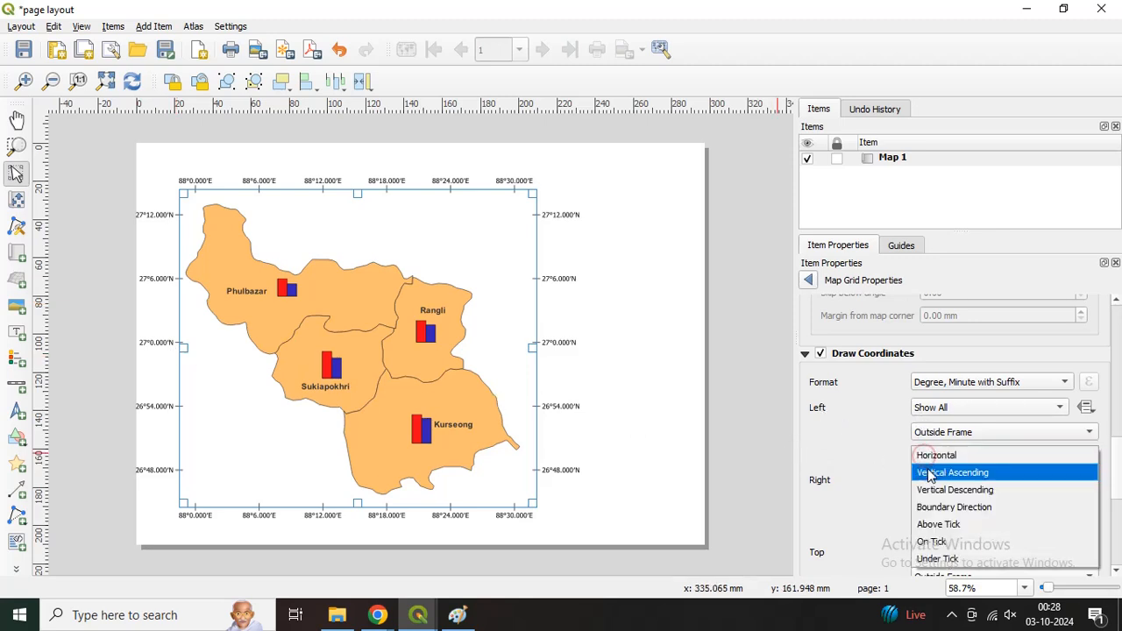
{"action": "left_click", "coordinate": [930, 473]}
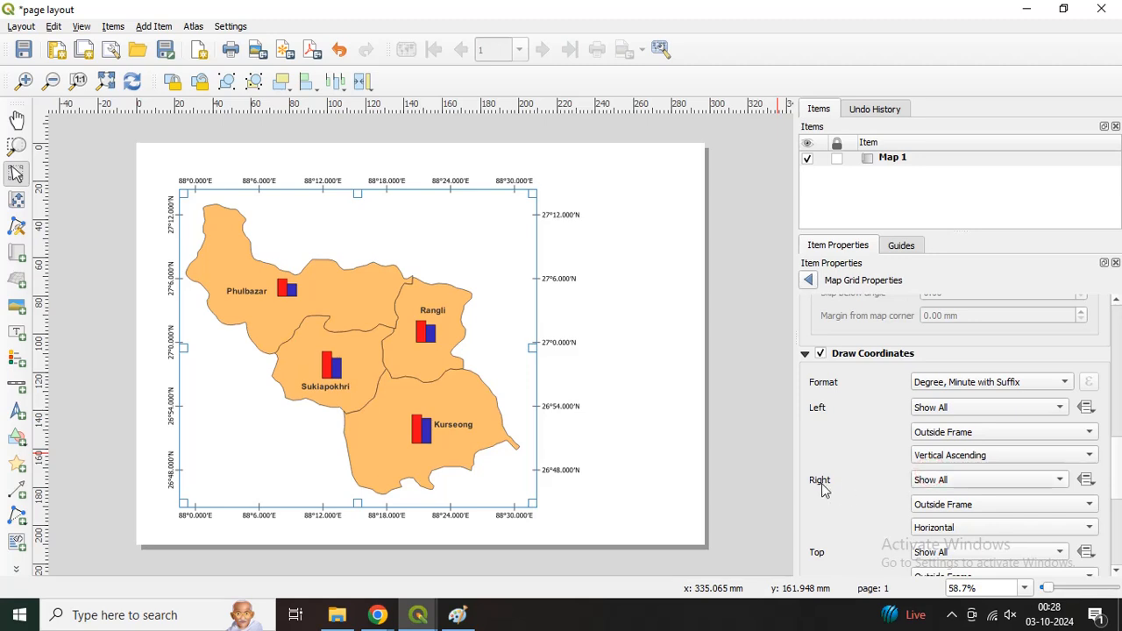
{"action": "left_click", "coordinate": [935, 529]}
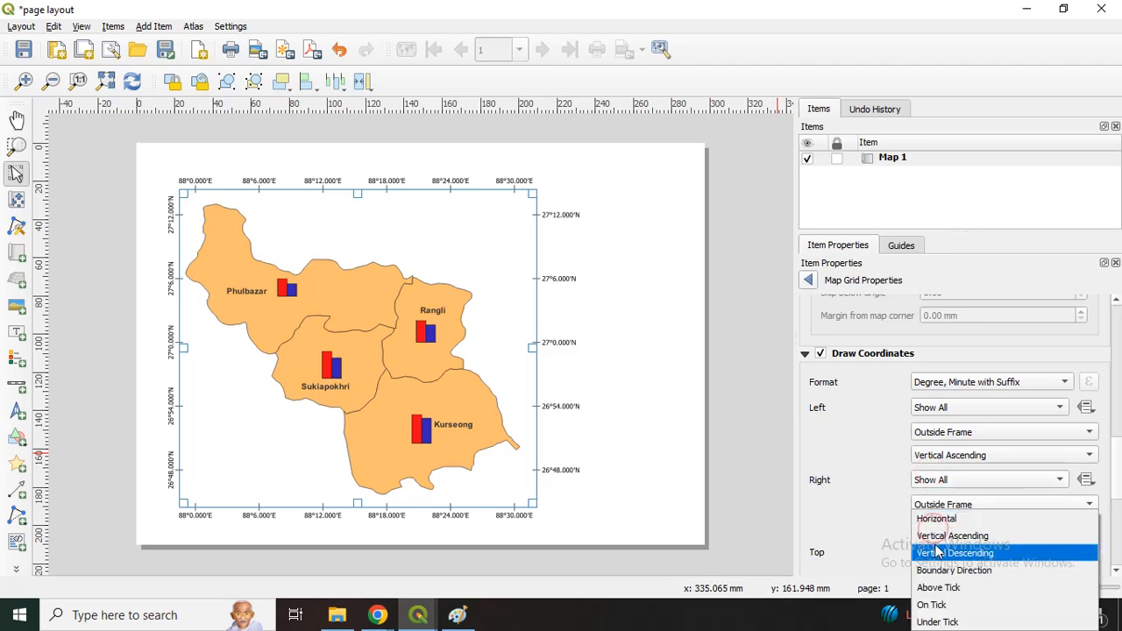
{"action": "left_click", "coordinate": [937, 553]}
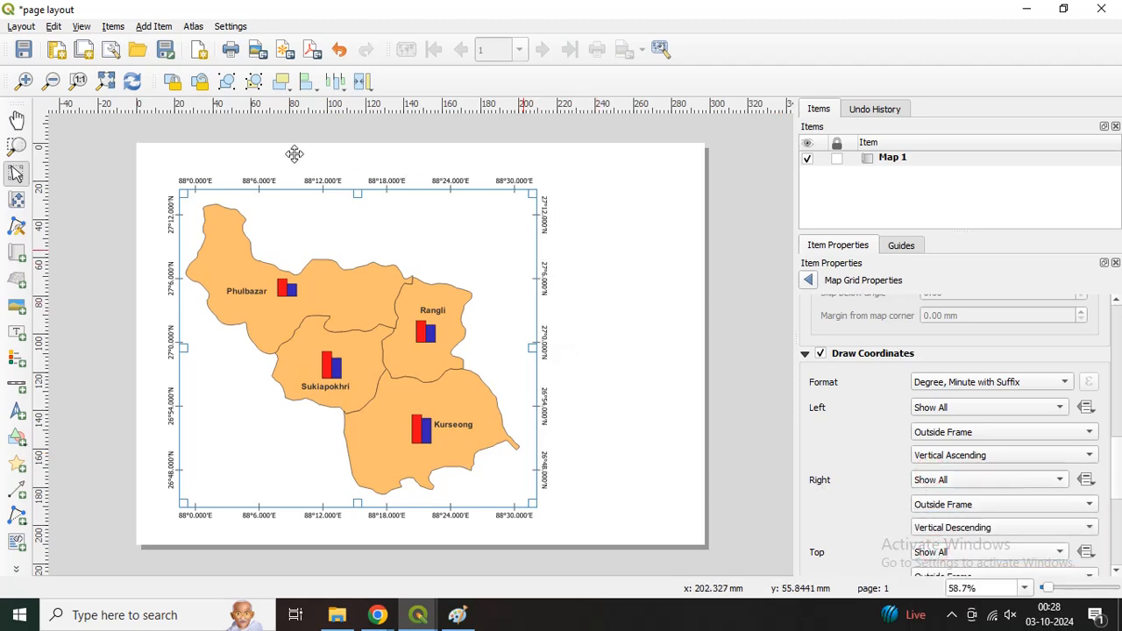
Step: Set the grid's coordinate precision to 0 decimal places
{"action": "left_click_drag", "start_coordinate": [1121, 450], "coordinate": [1118, 516]}
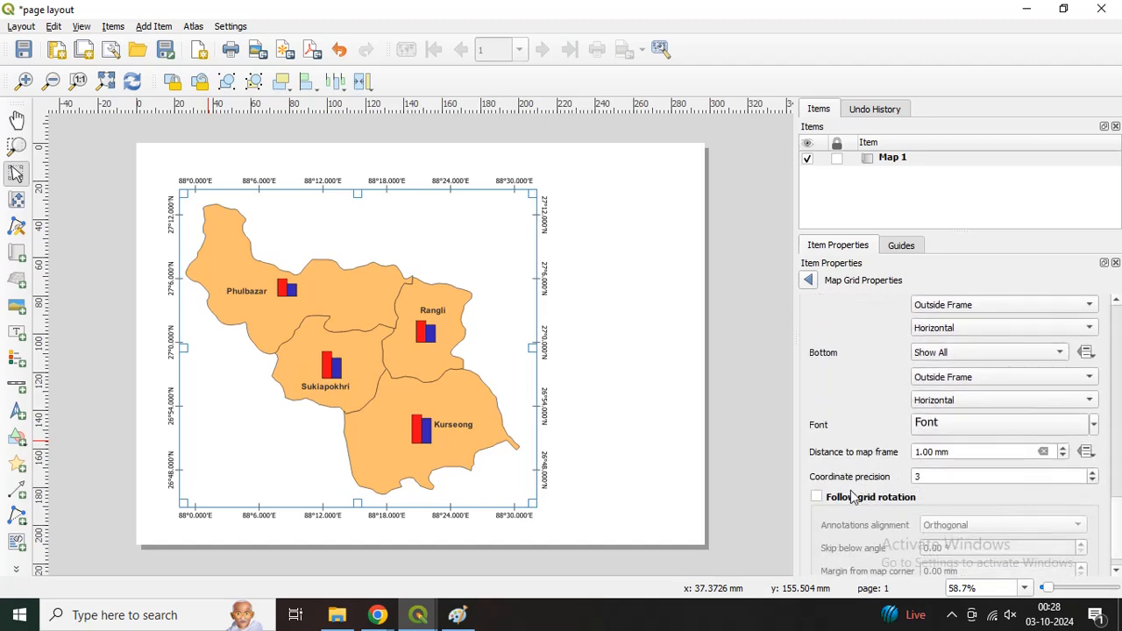
{"action": "left_click_drag", "start_coordinate": [908, 476], "coordinate": [987, 471]}
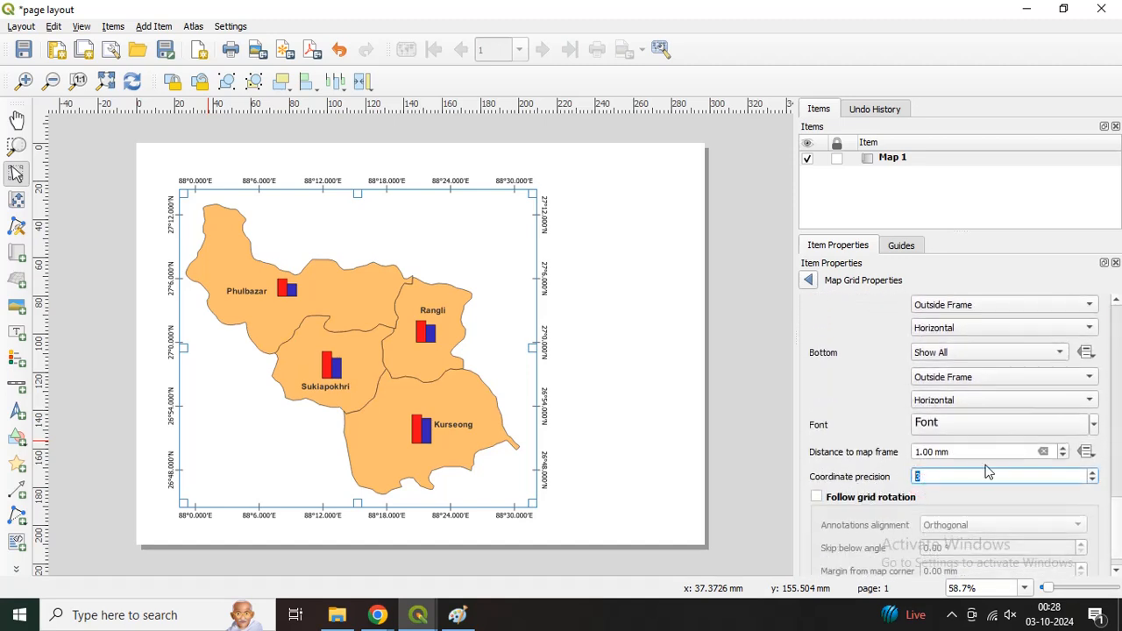
{"action": "type", "text": "0"}
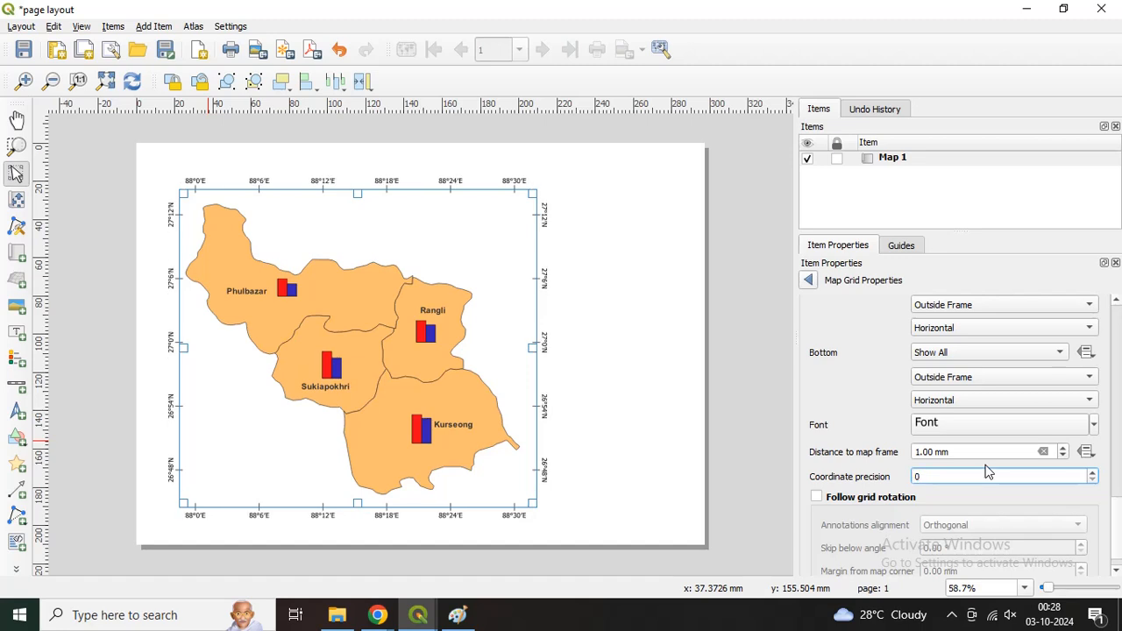
Step: Format the grid annotation font as Arial Bold at 16 points
{"action": "left_click", "coordinate": [930, 426]}
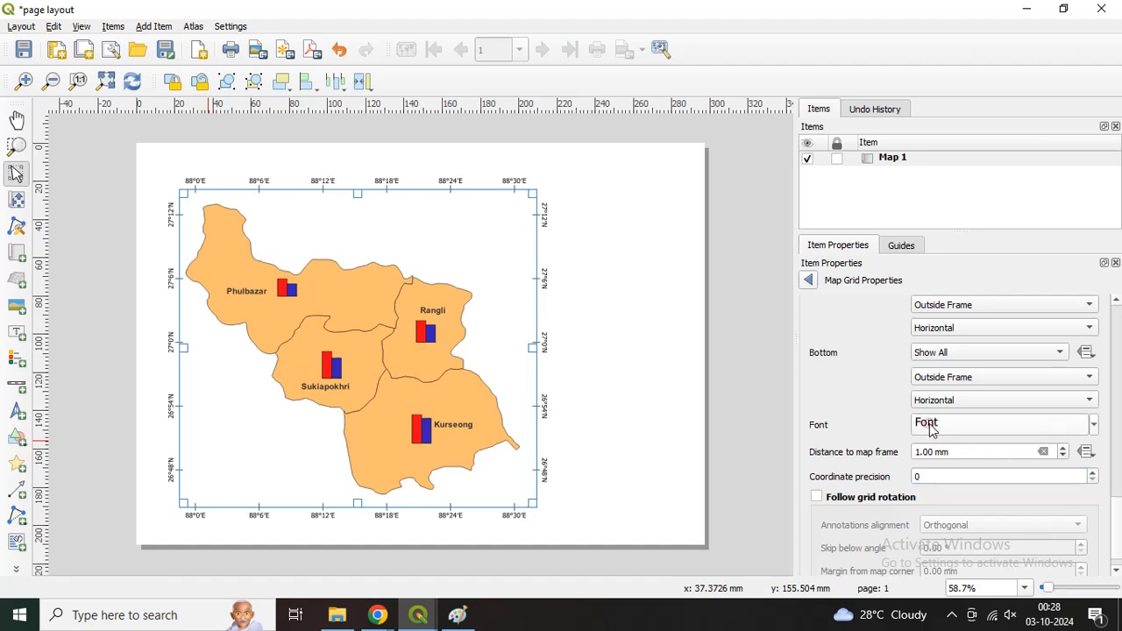
{"action": "left_click", "coordinate": [931, 423]}
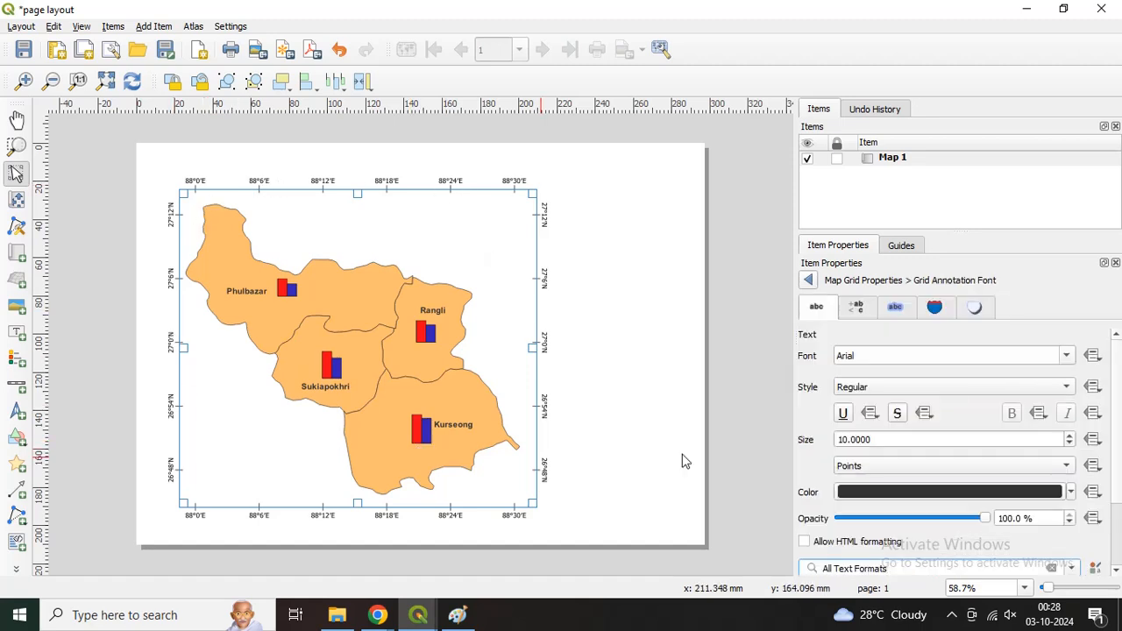
{"action": "left_click", "coordinate": [909, 388]}
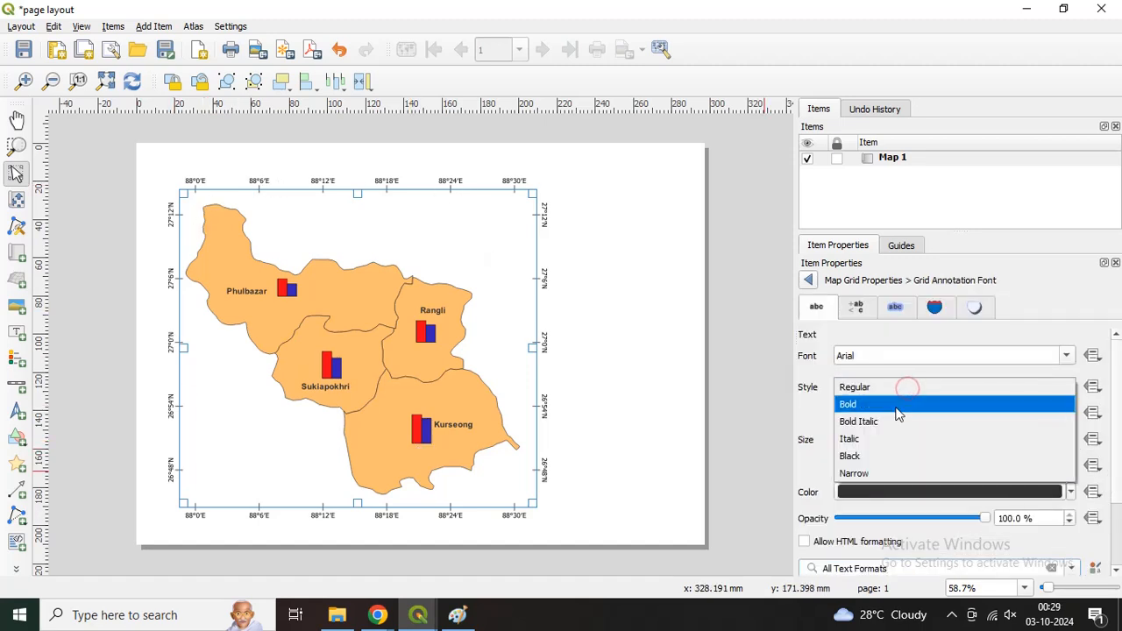
{"action": "left_click", "coordinate": [904, 404]}
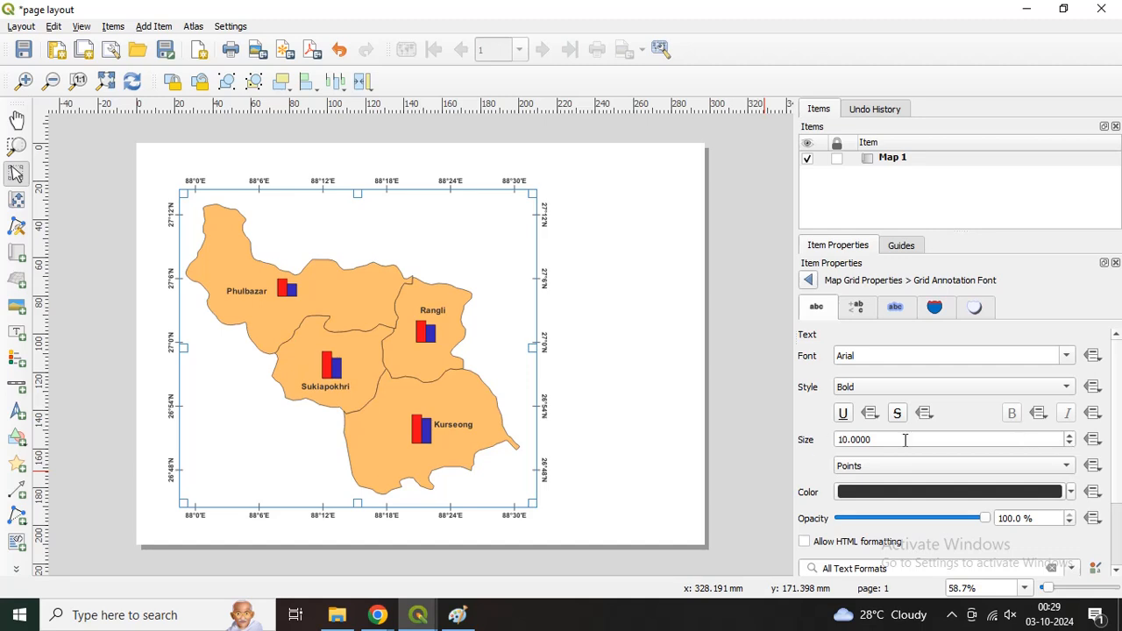
{"action": "left_click", "coordinate": [1070, 436]}
{"action": "left_click", "coordinate": [1071, 436]}
{"action": "left_click", "coordinate": [1070, 435]}
{"action": "left_click", "coordinate": [1070, 436]}
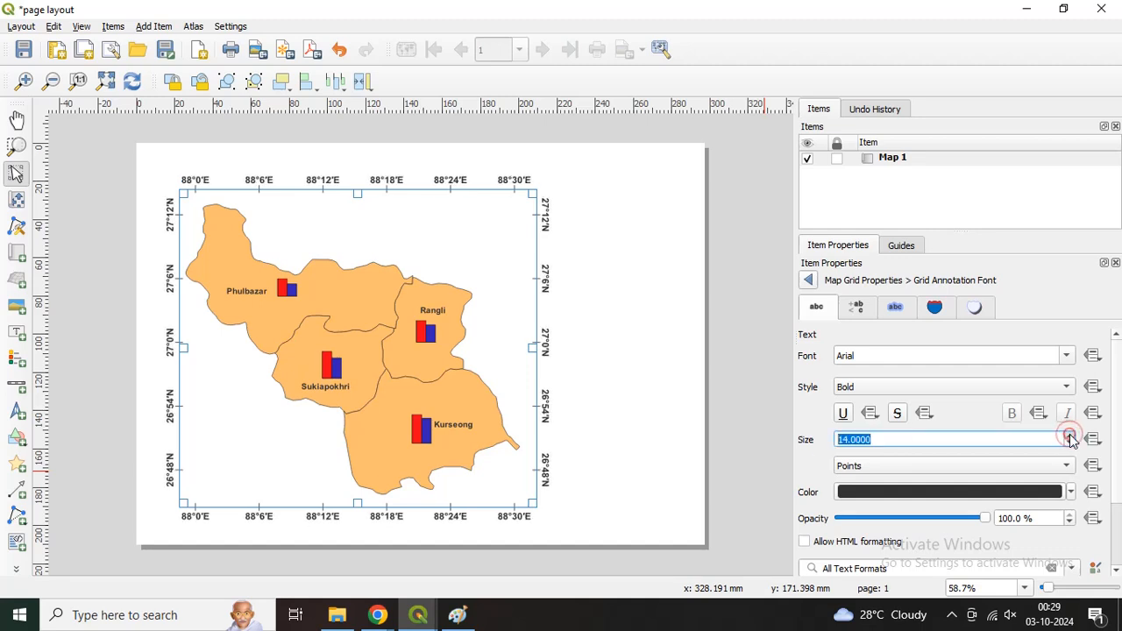
{"action": "left_click", "coordinate": [1071, 436]}
{"action": "left_click", "coordinate": [1071, 436]}
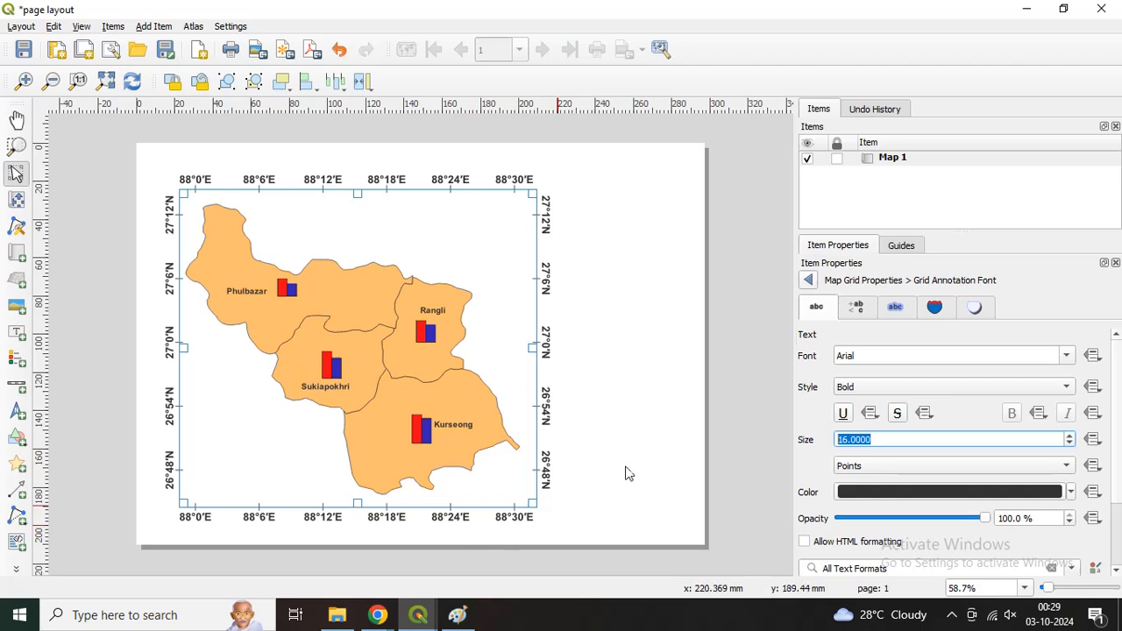
{"action": "left_click", "coordinate": [808, 281]}
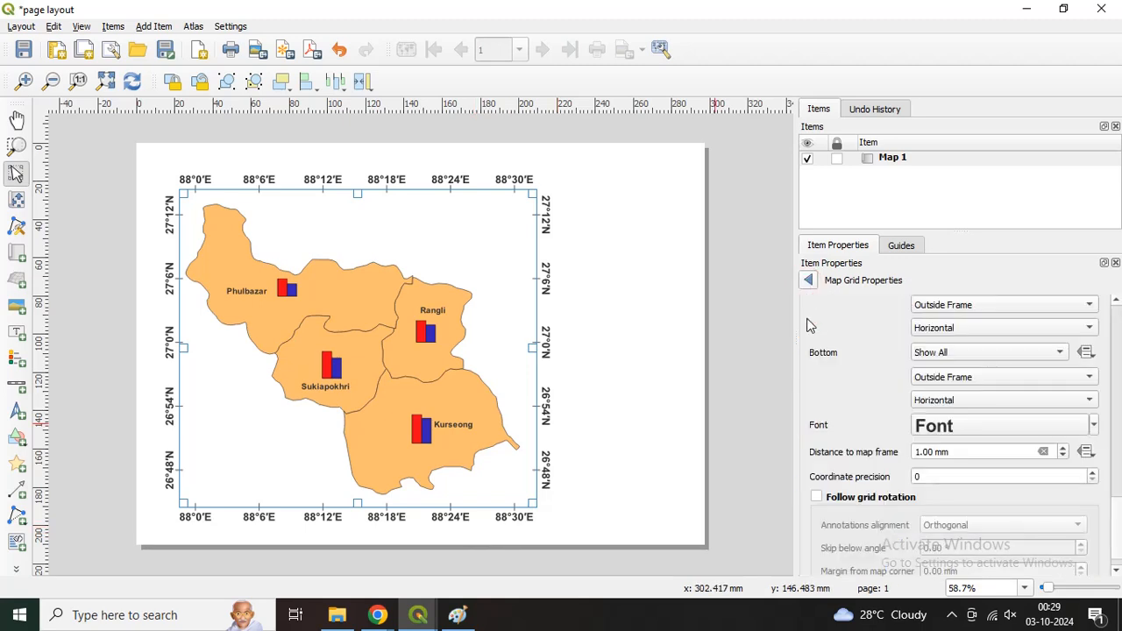
Step: Leave the grid settings and enable the frame around Map 1
{"action": "left_click", "coordinate": [809, 281]}
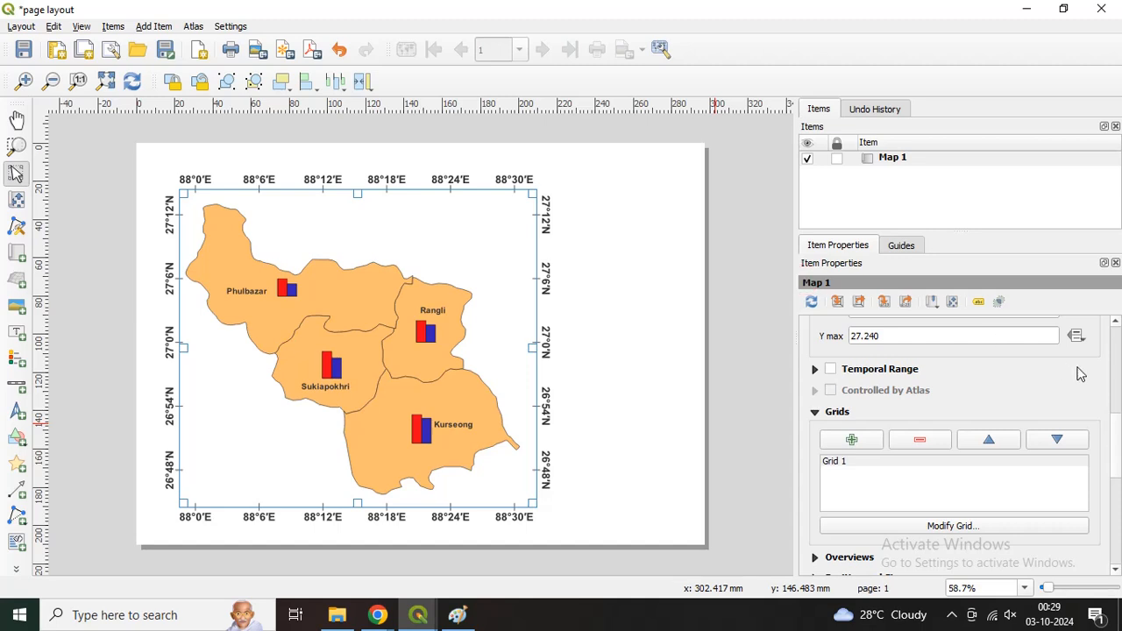
{"action": "left_click_drag", "start_coordinate": [1117, 452], "coordinate": [1118, 502]}
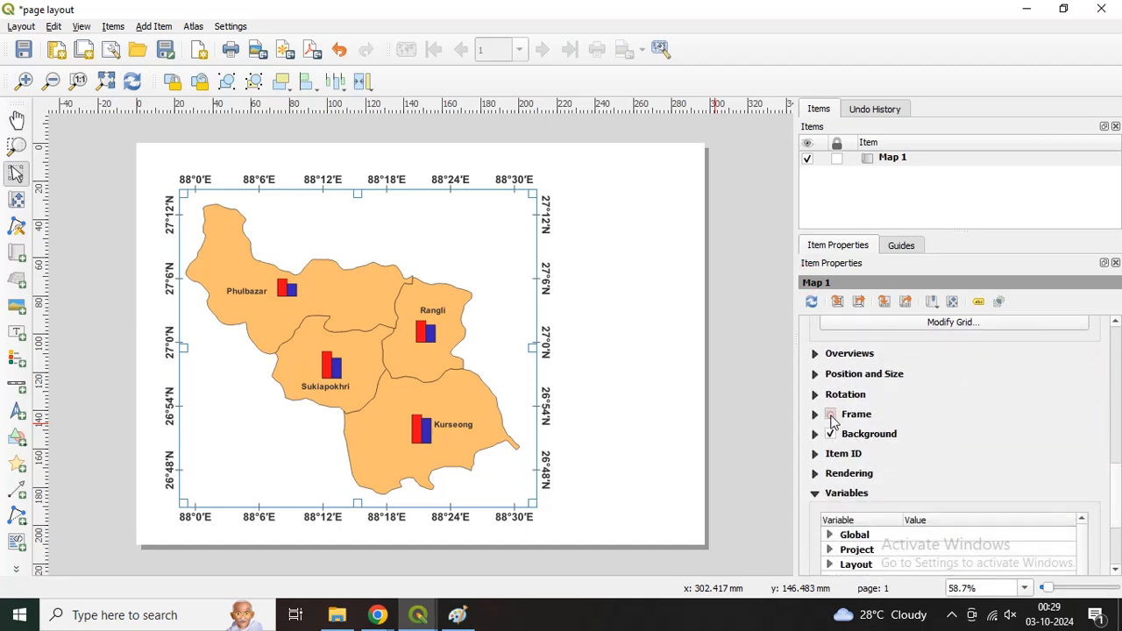
{"action": "left_click", "coordinate": [831, 416]}
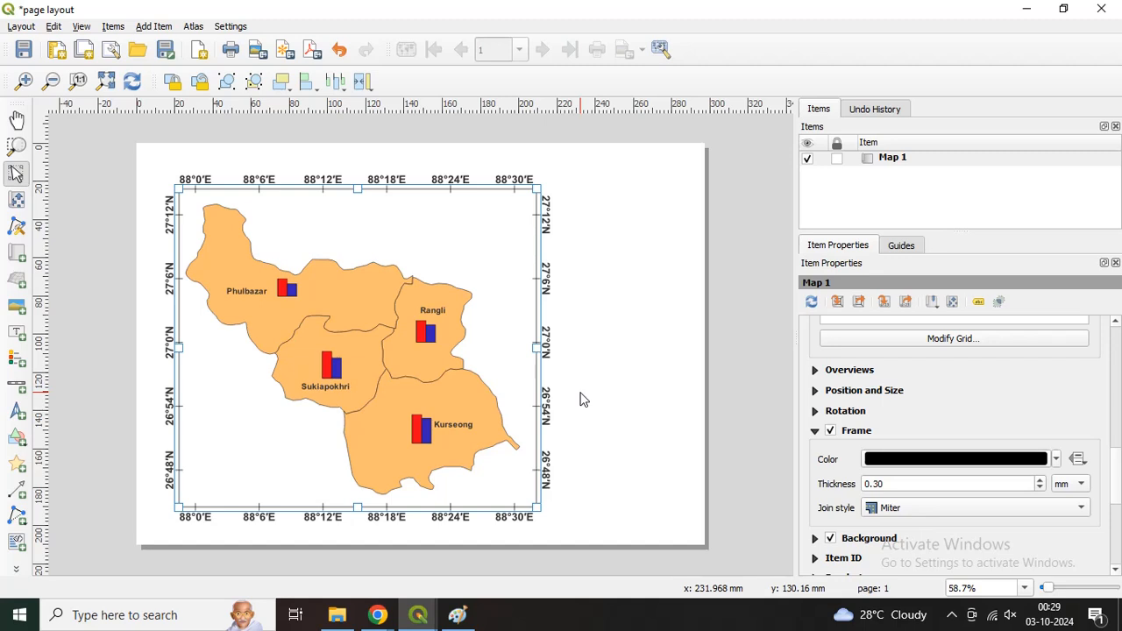
Step: Add a legend in the blank page area beside the map's lower right half and turn off its auto update
{"action": "left_click", "coordinate": [14, 364]}
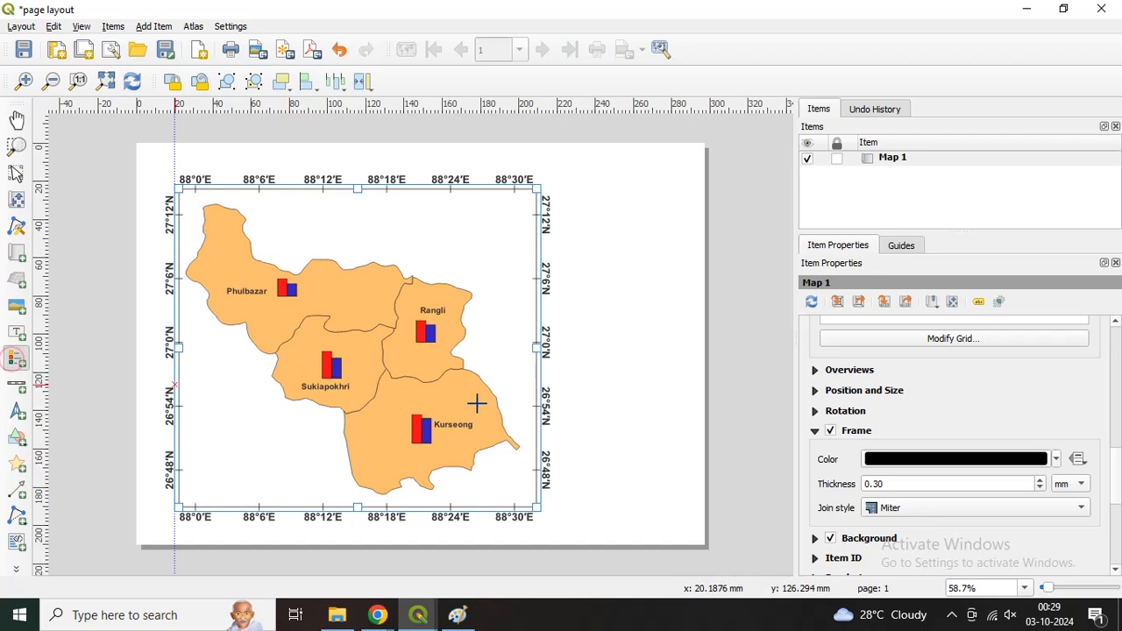
{"action": "left_click_drag", "start_coordinate": [568, 355], "coordinate": [676, 489]}
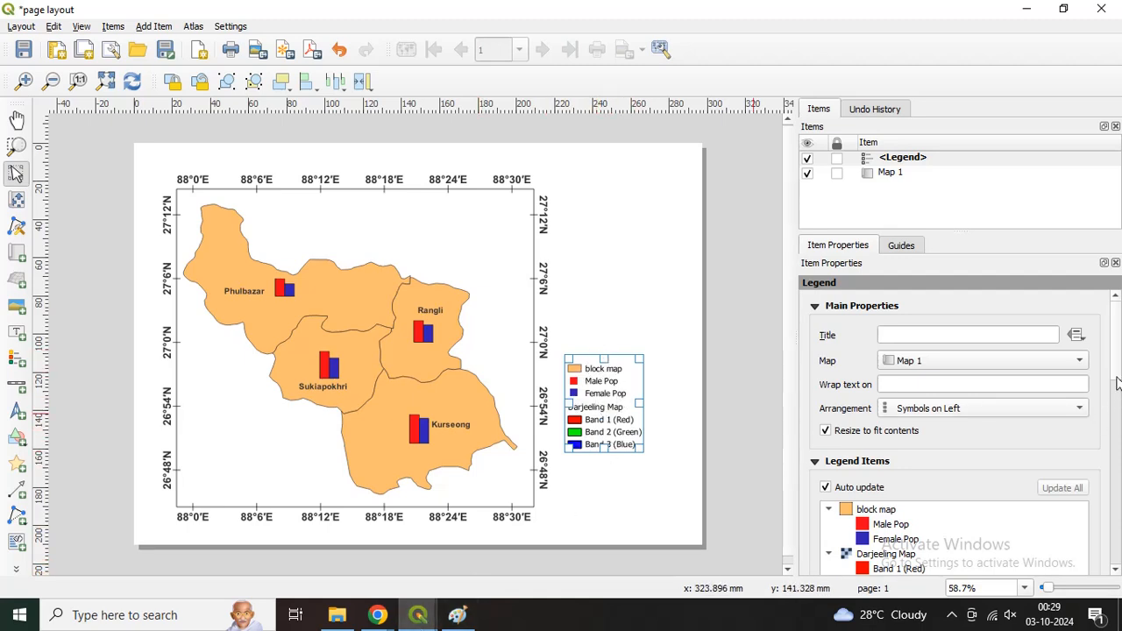
{"action": "scroll", "coordinate": [1117, 386], "scroll_direction": "down", "scroll_amount": 4}
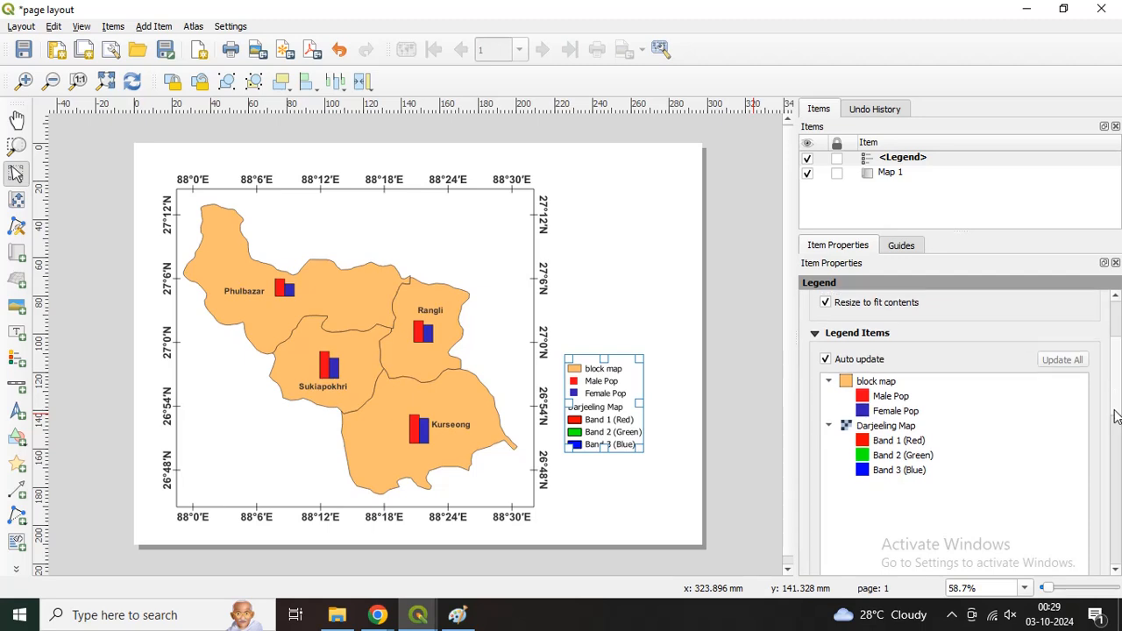
{"action": "left_click", "coordinate": [825, 360]}
Step: Remove the Darjeeling Map layer with its band entries from the legend
{"action": "scroll", "coordinate": [1114, 414], "scroll_direction": "down", "scroll_amount": 2}
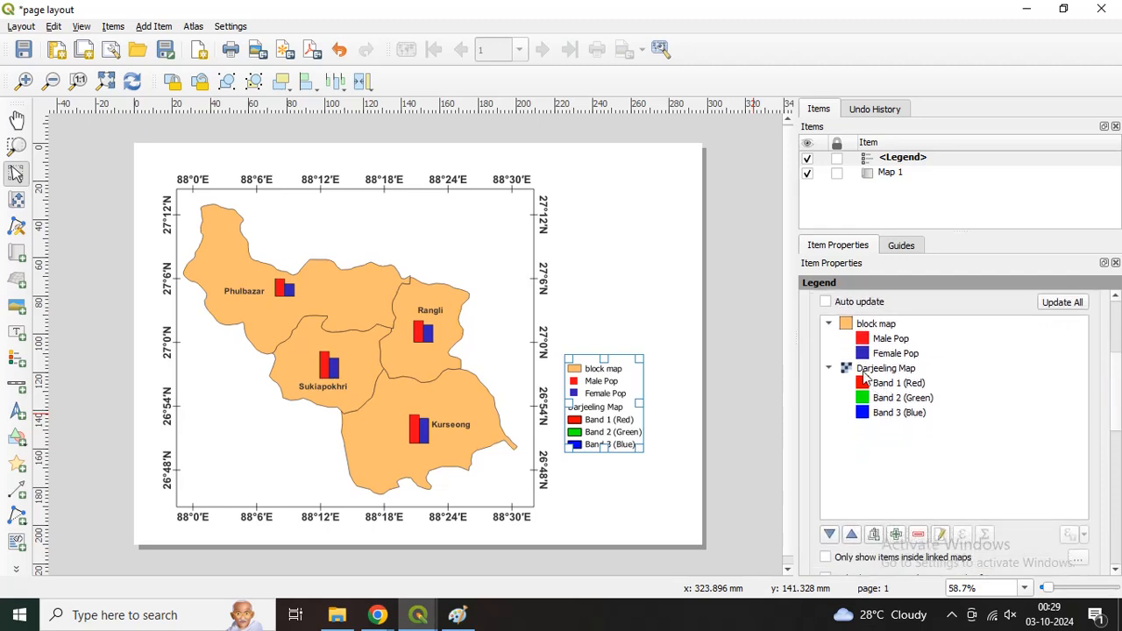
{"action": "left_click", "coordinate": [865, 372]}
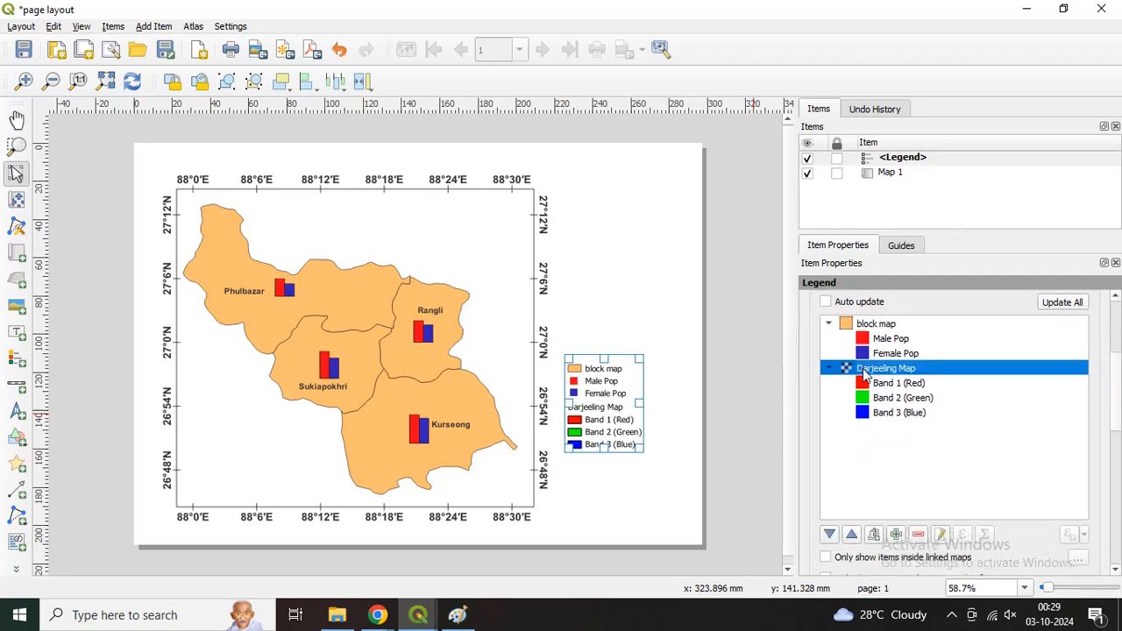
{"action": "left_click", "coordinate": [918, 536]}
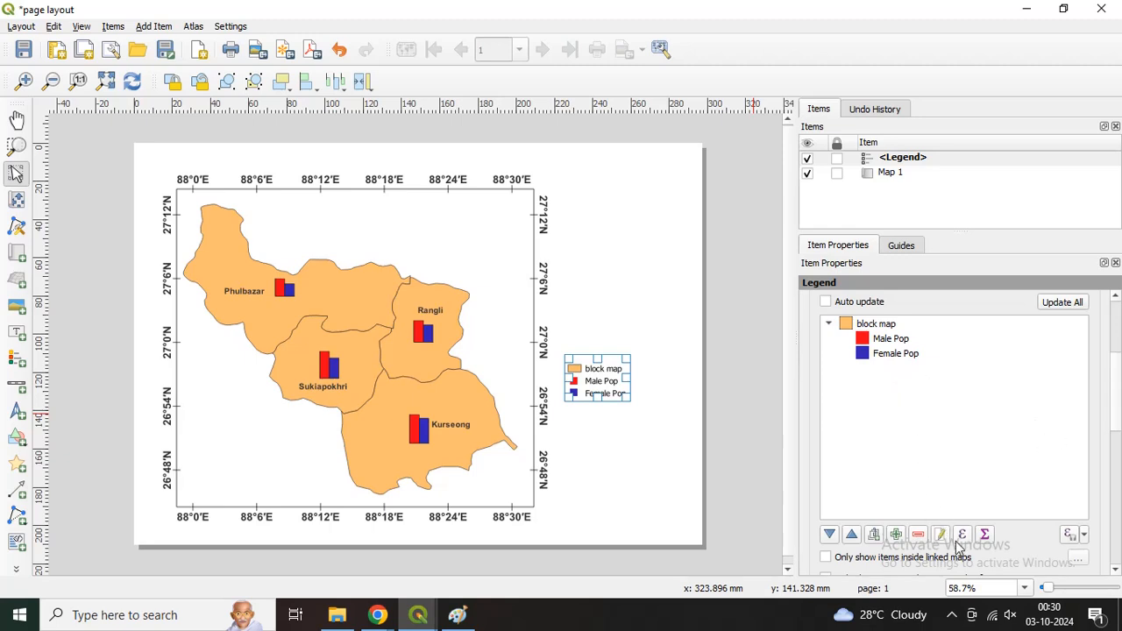
Step: Change the label of the block map entry in the legend to "Block Area"
{"action": "left_click", "coordinate": [873, 326]}
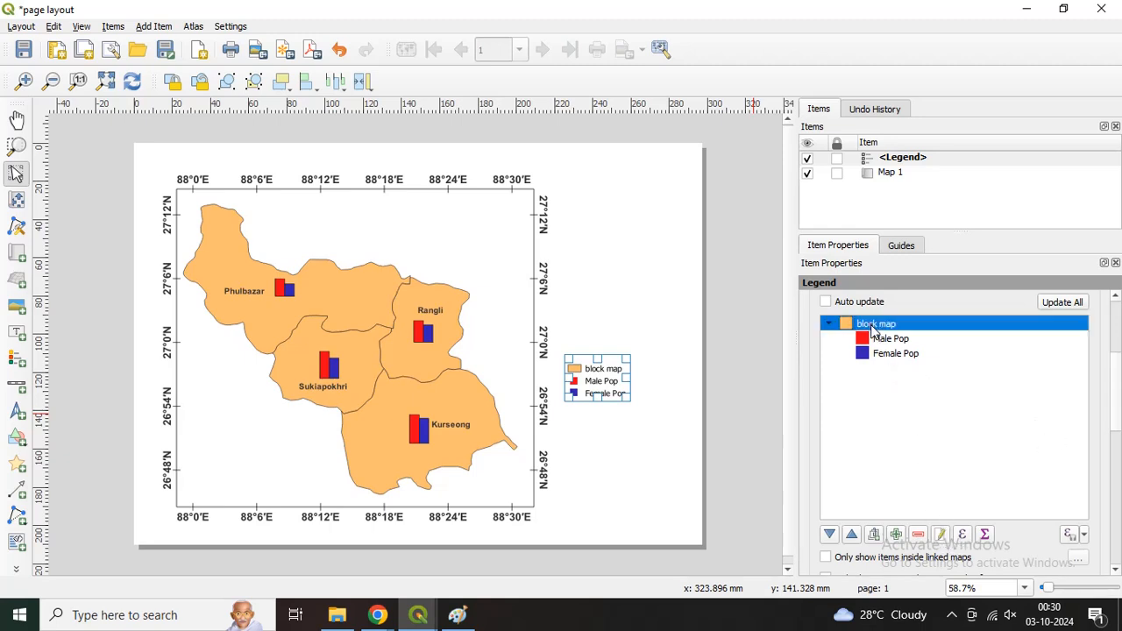
{"action": "left_click", "coordinate": [942, 538]}
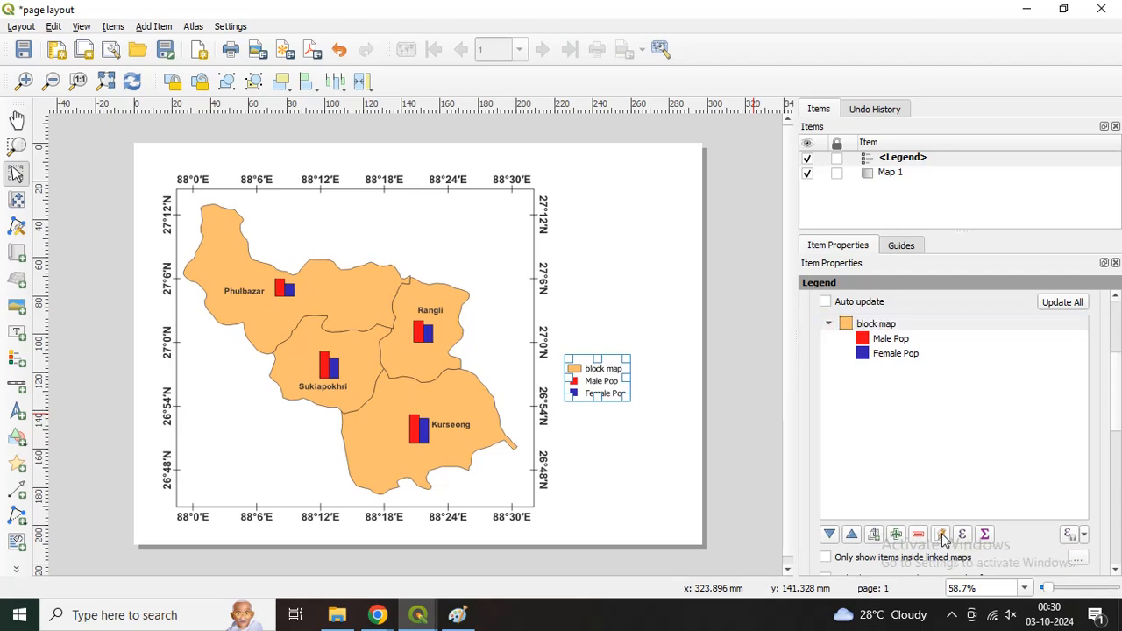
{"action": "triple_click", "coordinate": [866, 332]}
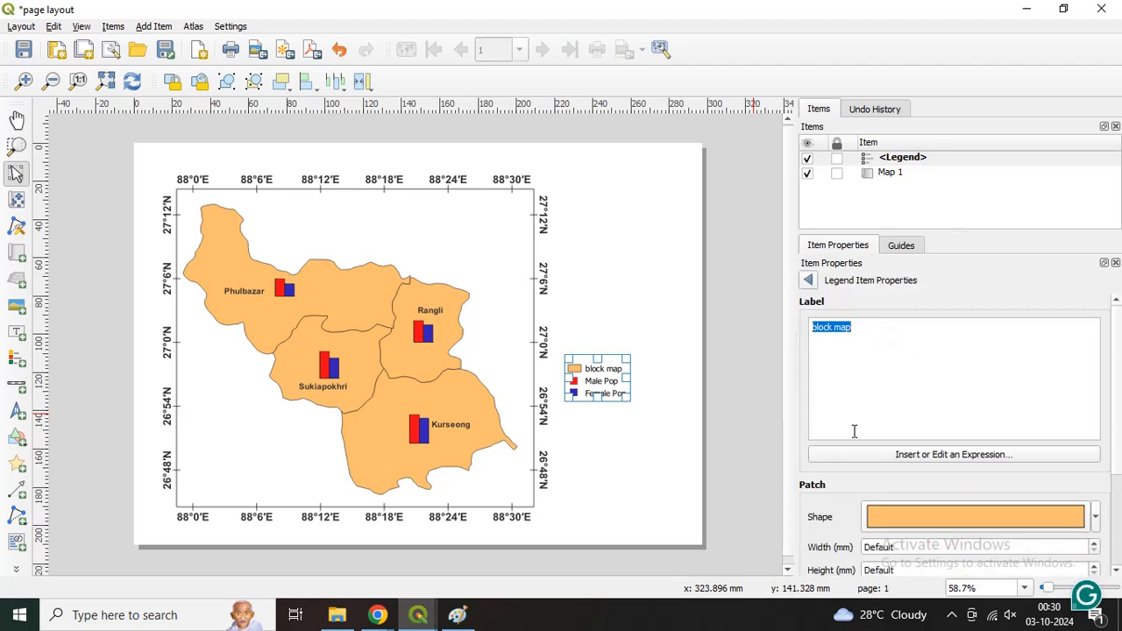
{"action": "type", "text": "B"}
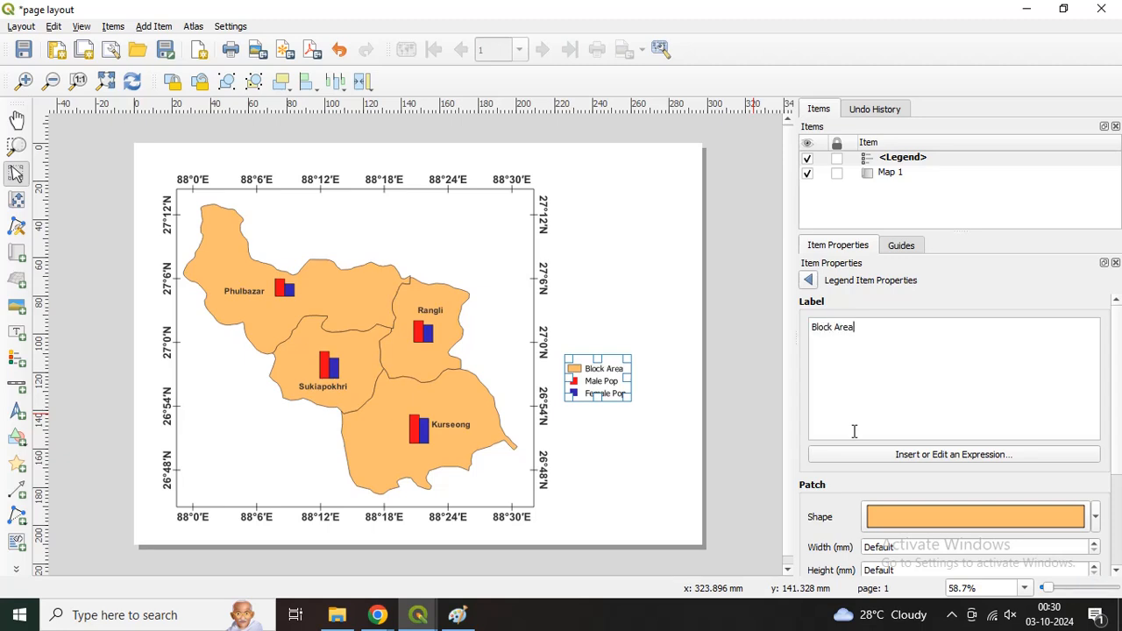
{"action": "left_click", "coordinate": [809, 280]}
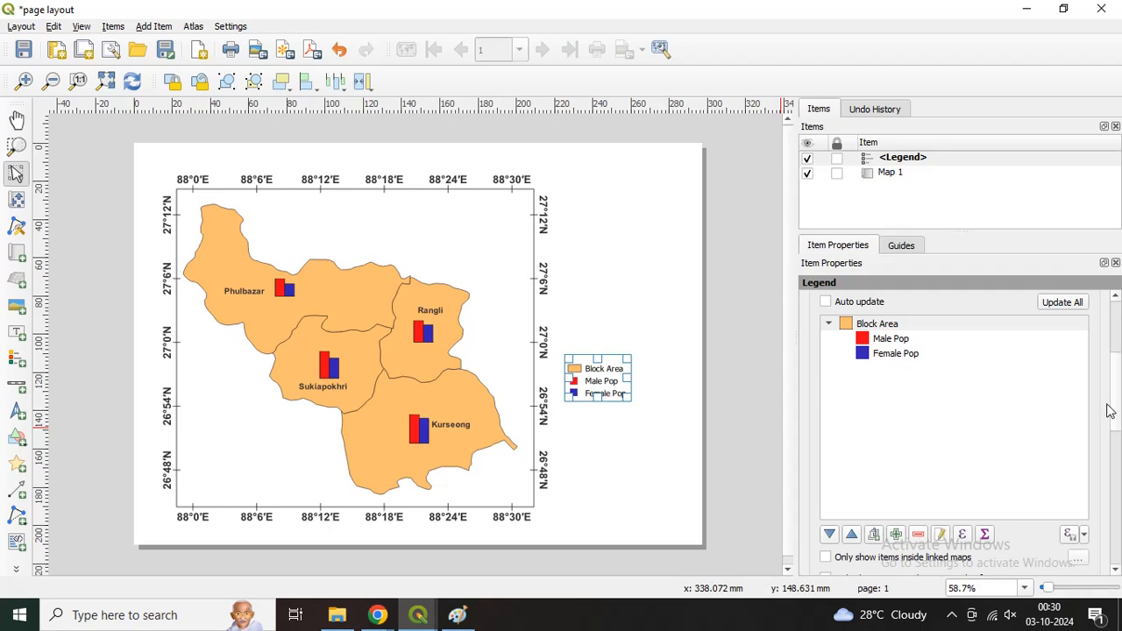
Step: Give the legend the title "LEGEND"
{"action": "left_click_drag", "start_coordinate": [1112, 414], "coordinate": [1087, 471]}
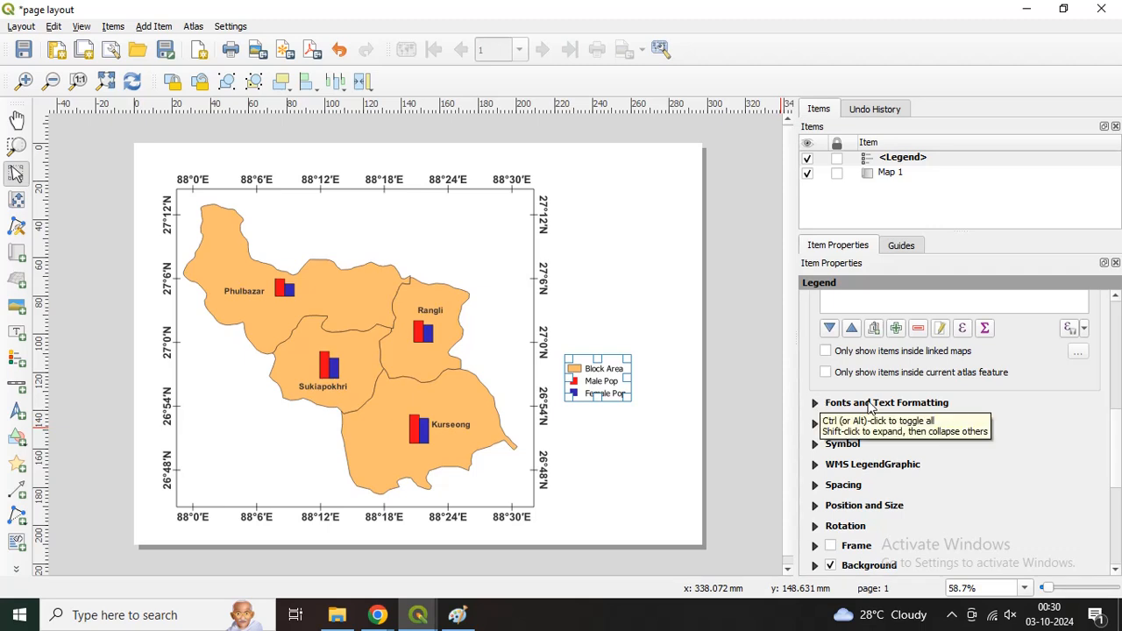
{"action": "left_click_drag", "start_coordinate": [1113, 442], "coordinate": [1112, 326]}
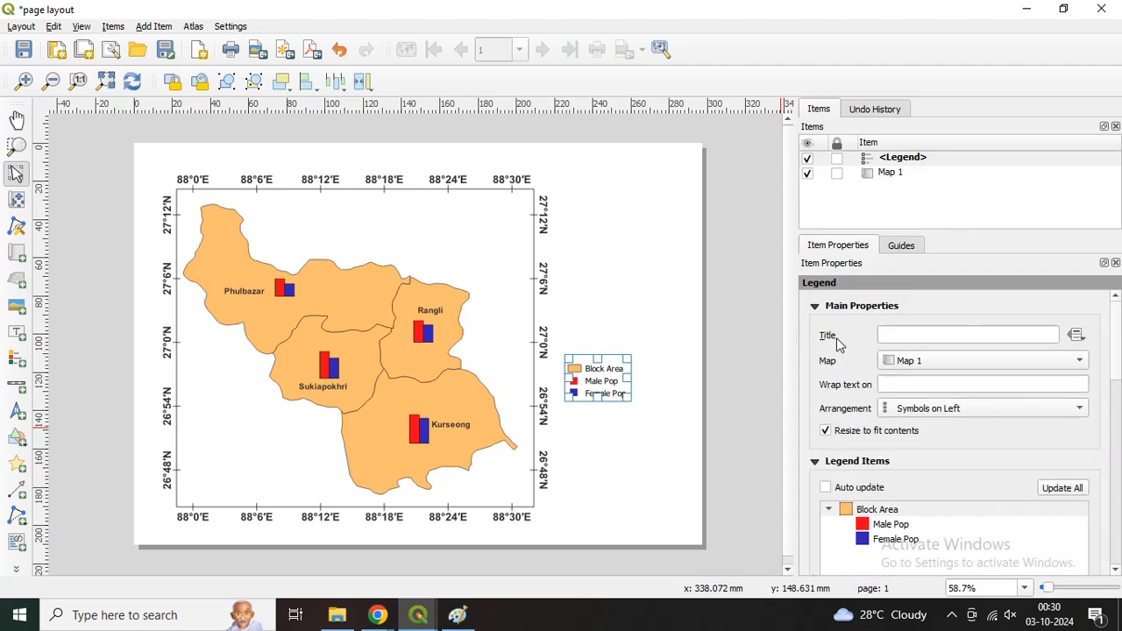
{"action": "left_click", "coordinate": [885, 334]}
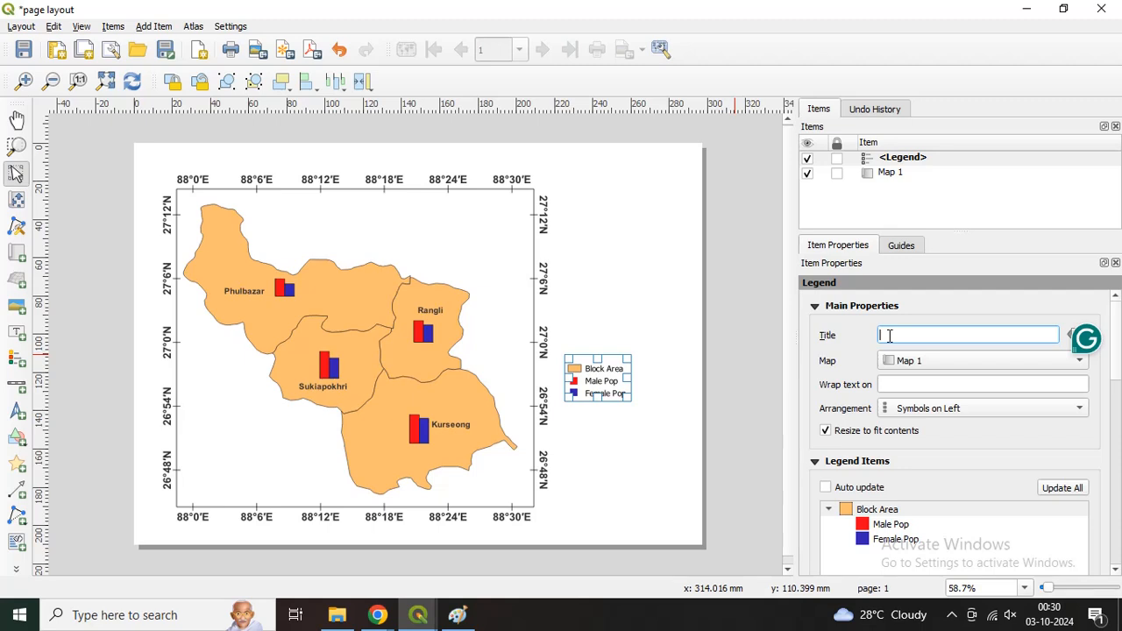
{"action": "type", "text": "LEGEND"}
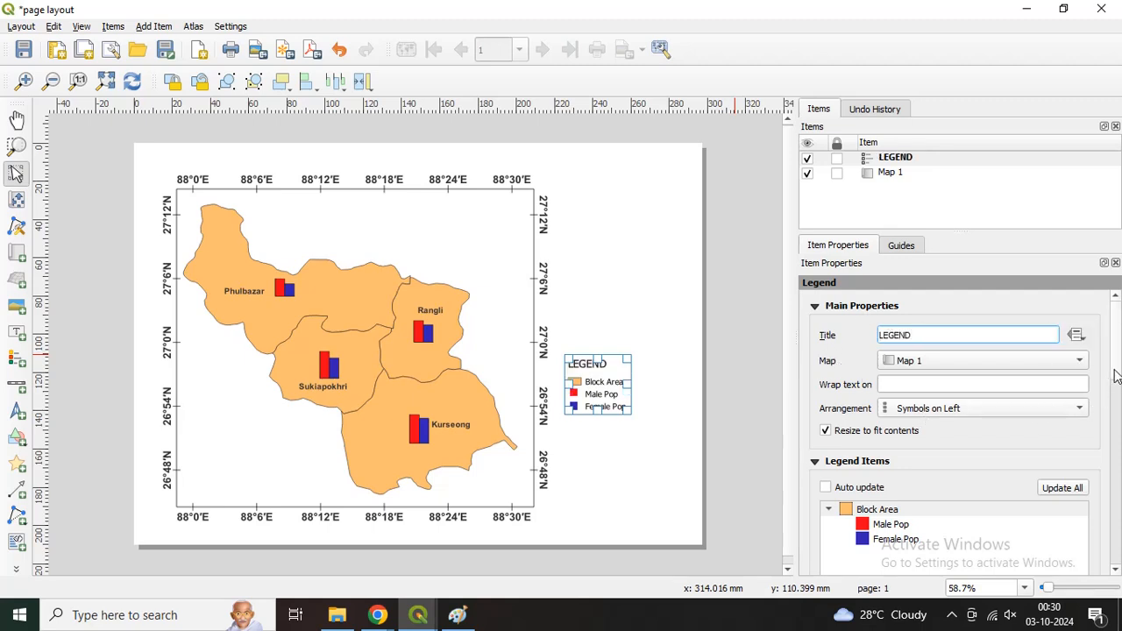
Step: Format the legend title in bold at size 17 points and centre its alignment
{"action": "scroll", "coordinate": [1116, 376], "scroll_direction": "down", "scroll_amount": 5}
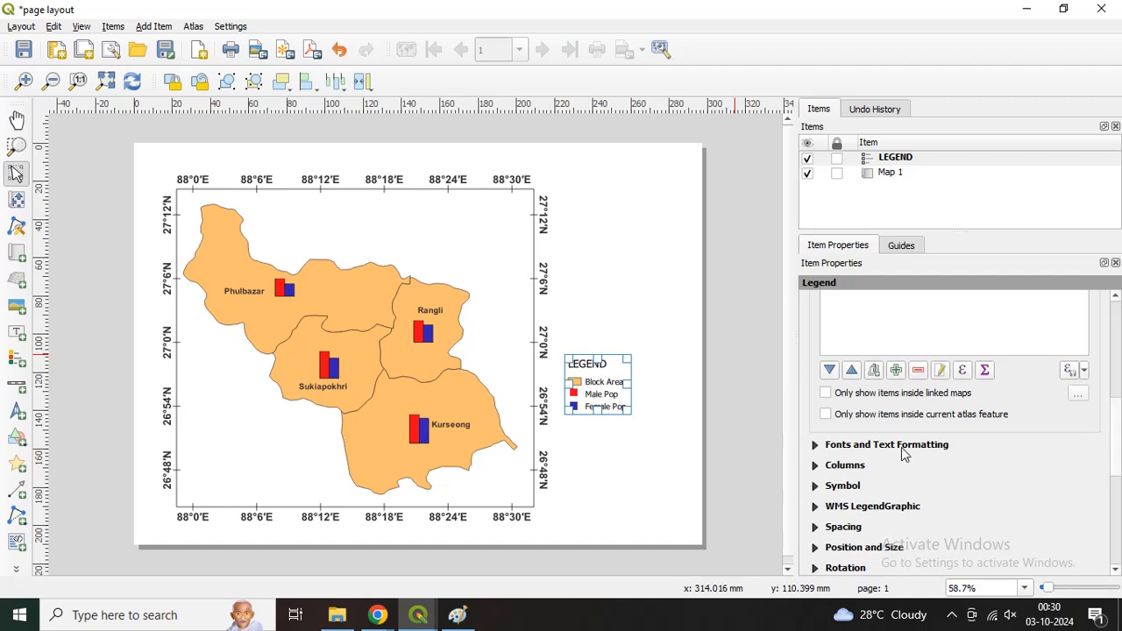
{"action": "left_click", "coordinate": [879, 445]}
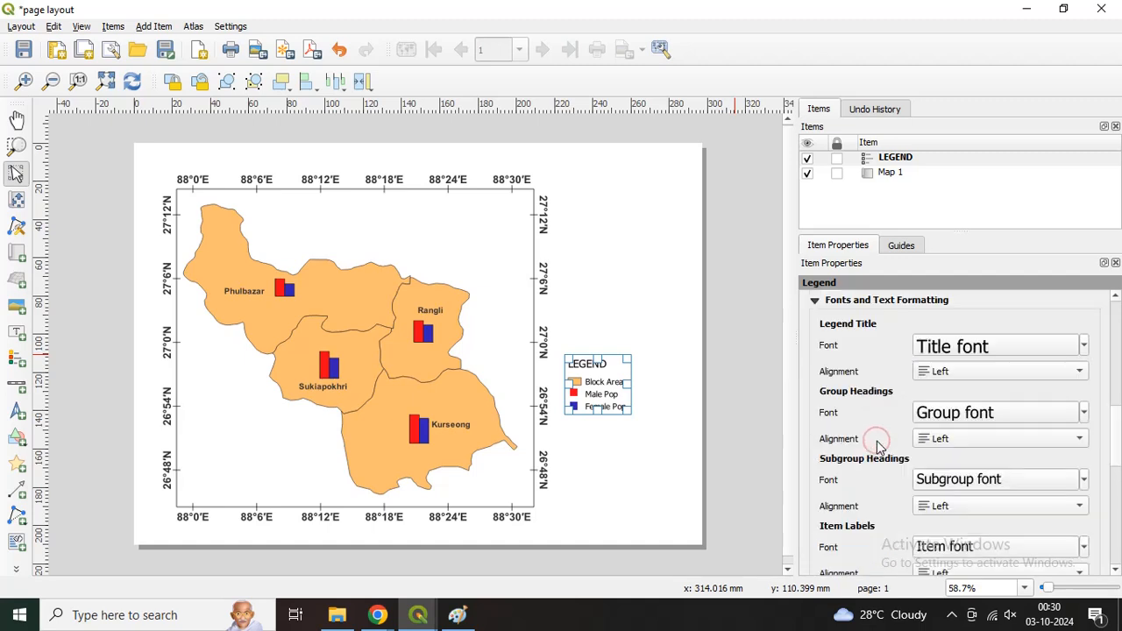
{"action": "left_click", "coordinate": [943, 349]}
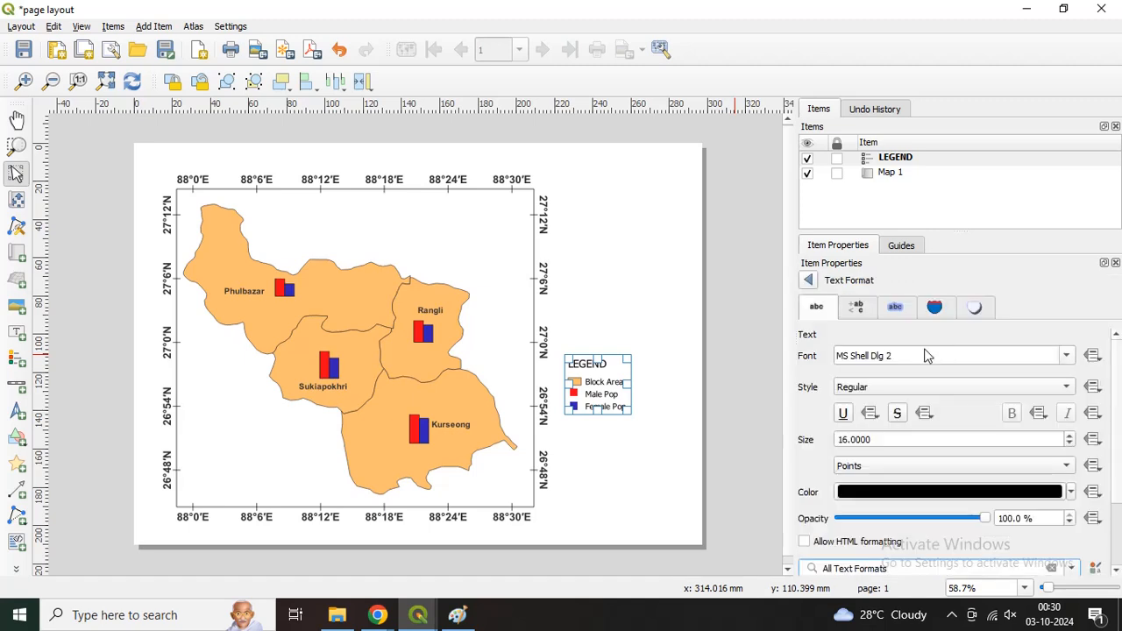
{"action": "left_click", "coordinate": [888, 388]}
{"action": "left_click", "coordinate": [886, 401]}
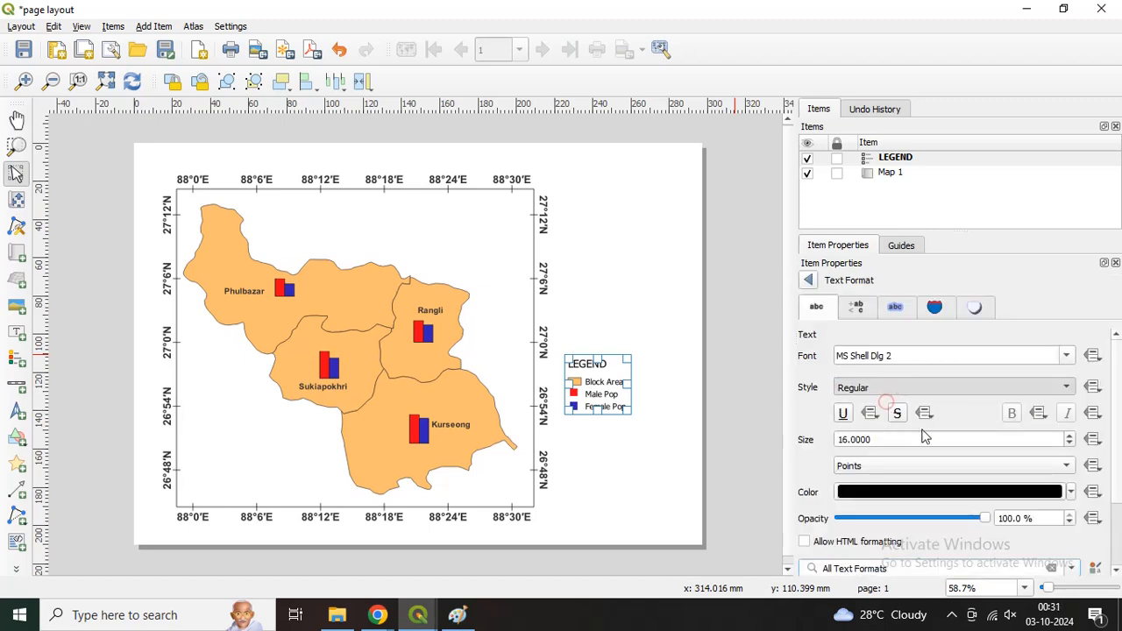
{"action": "left_click", "coordinate": [1070, 437]}
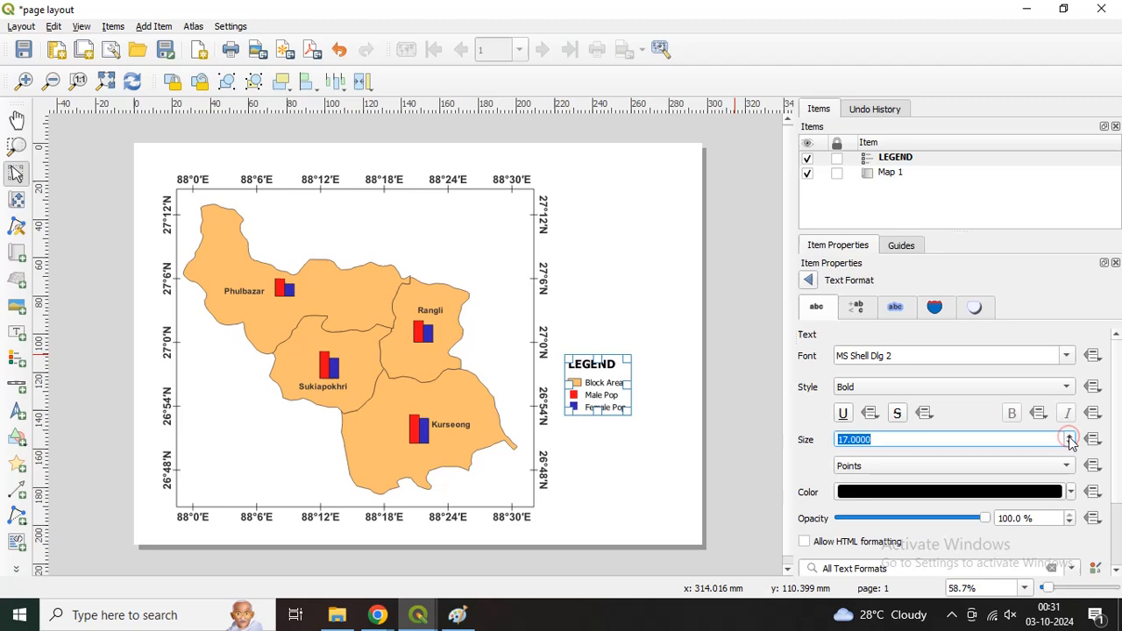
{"action": "left_click", "coordinate": [808, 279]}
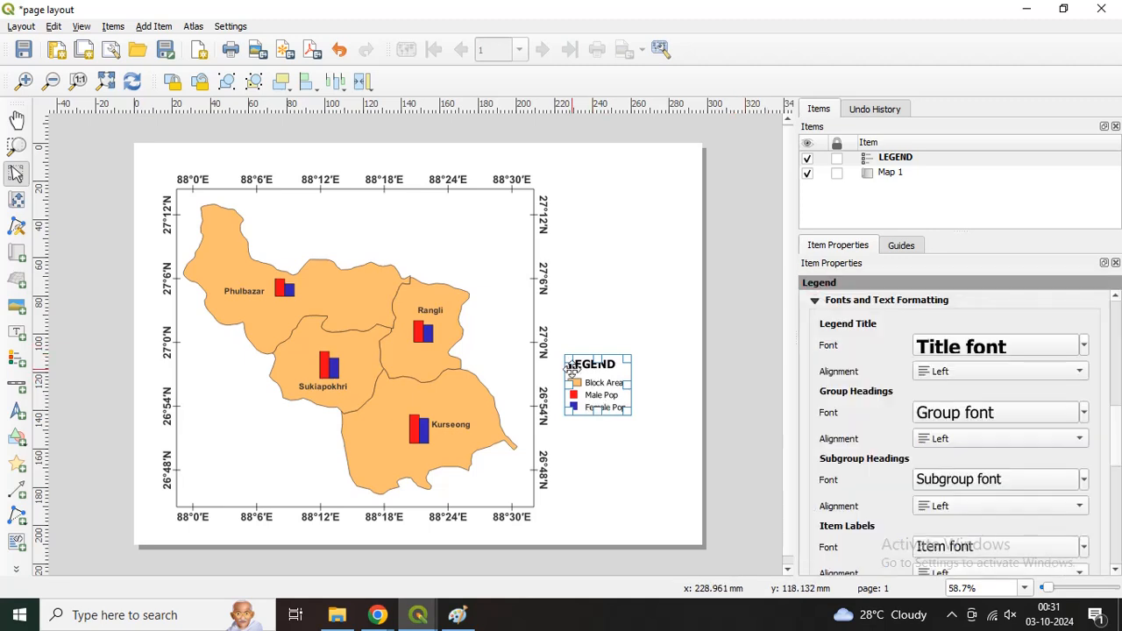
{"action": "left_click", "coordinate": [931, 374]}
{"action": "left_click", "coordinate": [934, 388]}
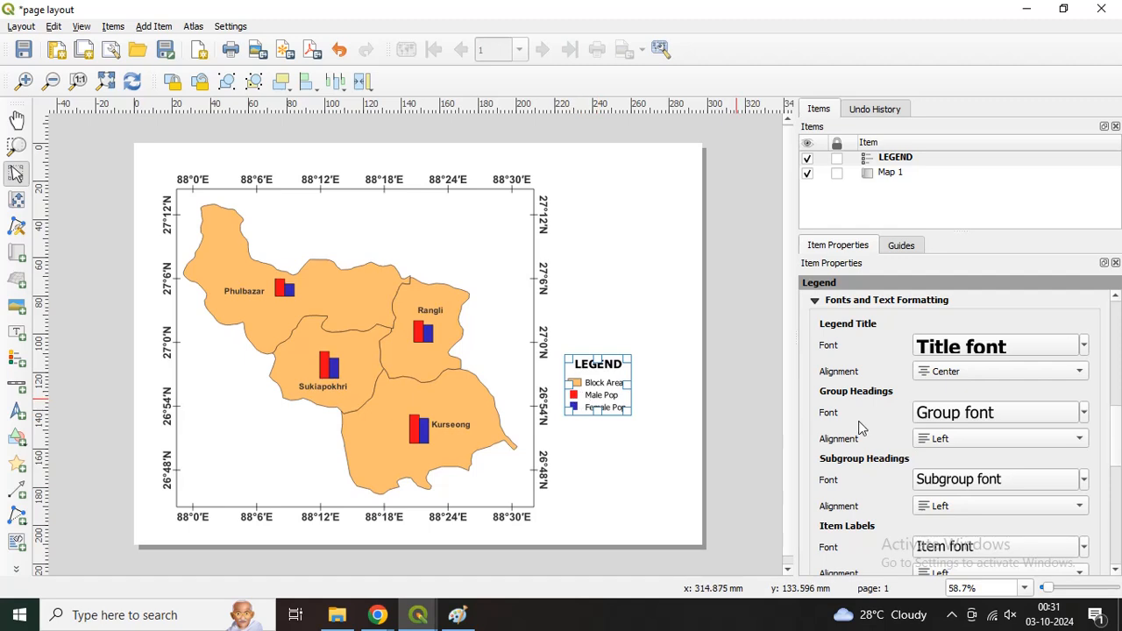
Step: Set the font style of the legend's item labels to Bold
{"action": "scroll", "coordinate": [1117, 431], "scroll_direction": "down", "scroll_amount": 3}
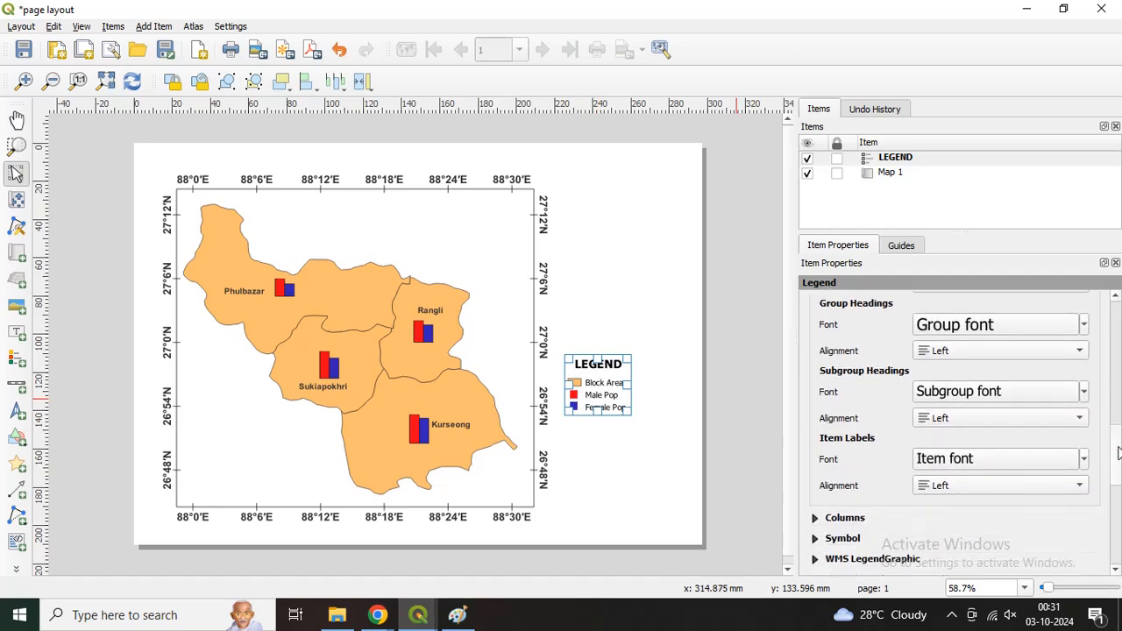
{"action": "left_click", "coordinate": [944, 461]}
{"action": "left_click", "coordinate": [943, 462]}
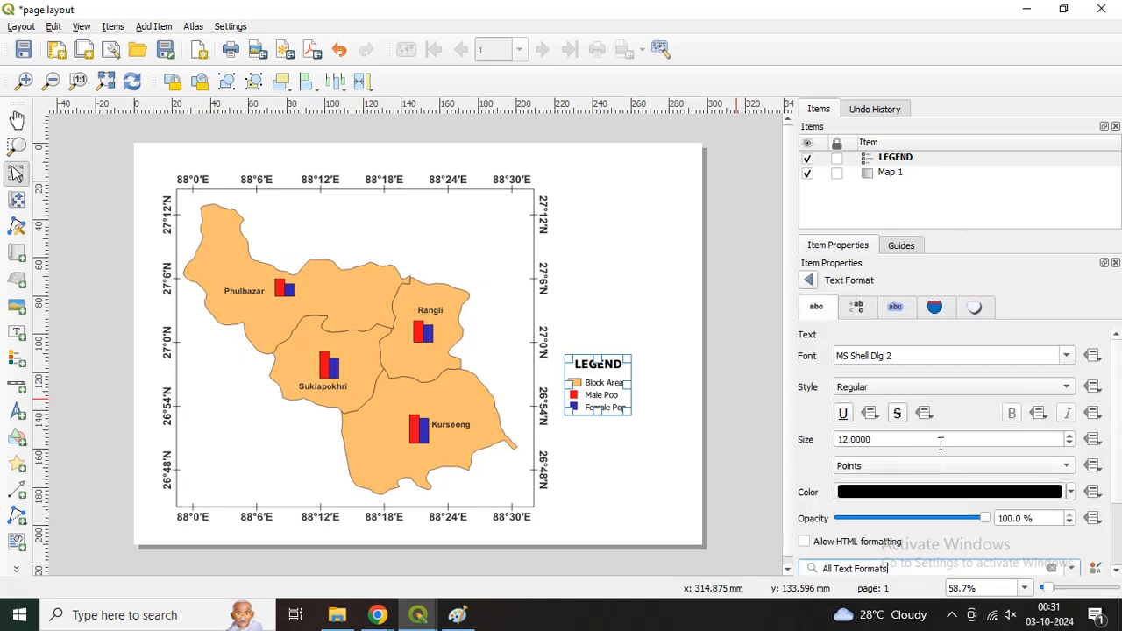
{"action": "left_click", "coordinate": [938, 387]}
{"action": "left_click", "coordinate": [868, 403]}
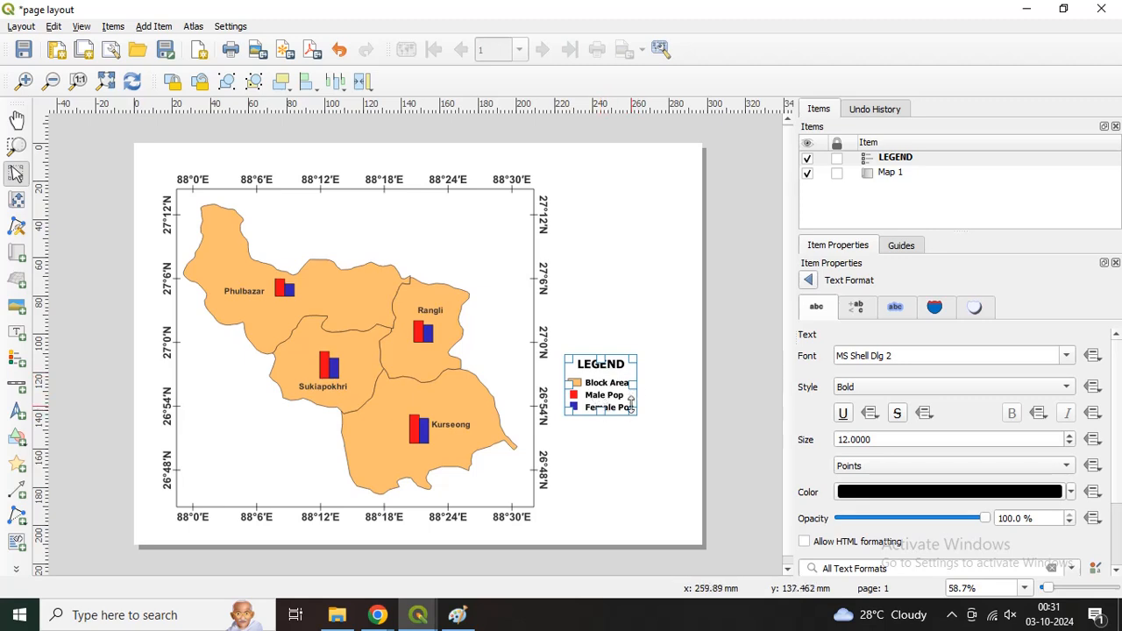
{"action": "left_click", "coordinate": [807, 284]}
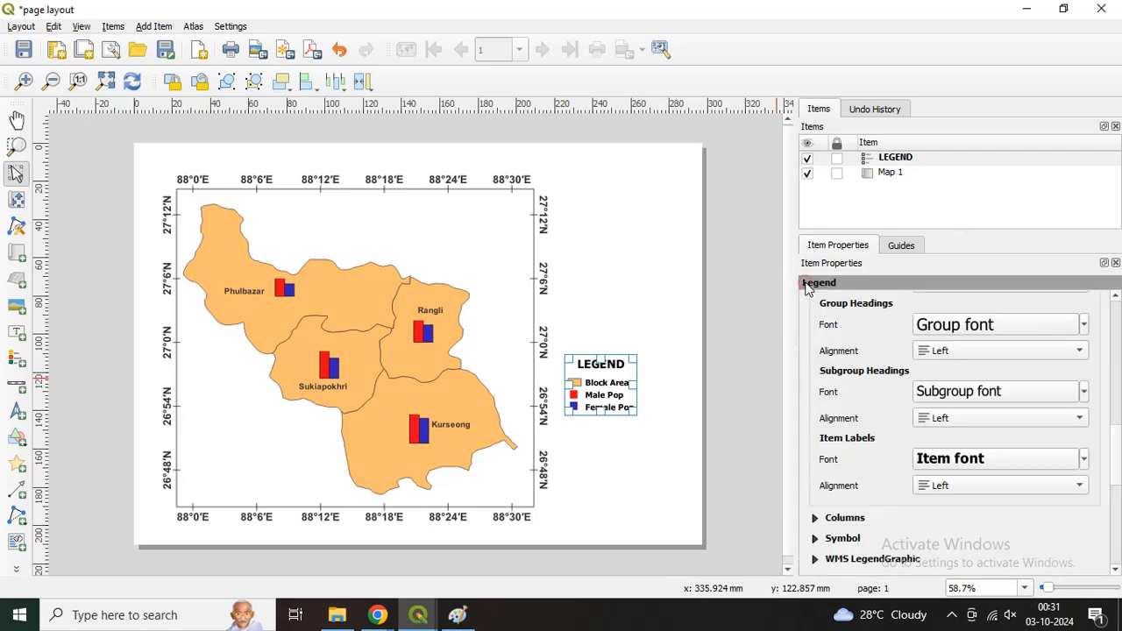
Step: Enable a frame around the legend and move it into the empty lower left area inside the map frame
{"action": "left_click_drag", "start_coordinate": [1114, 446], "coordinate": [1116, 480]}
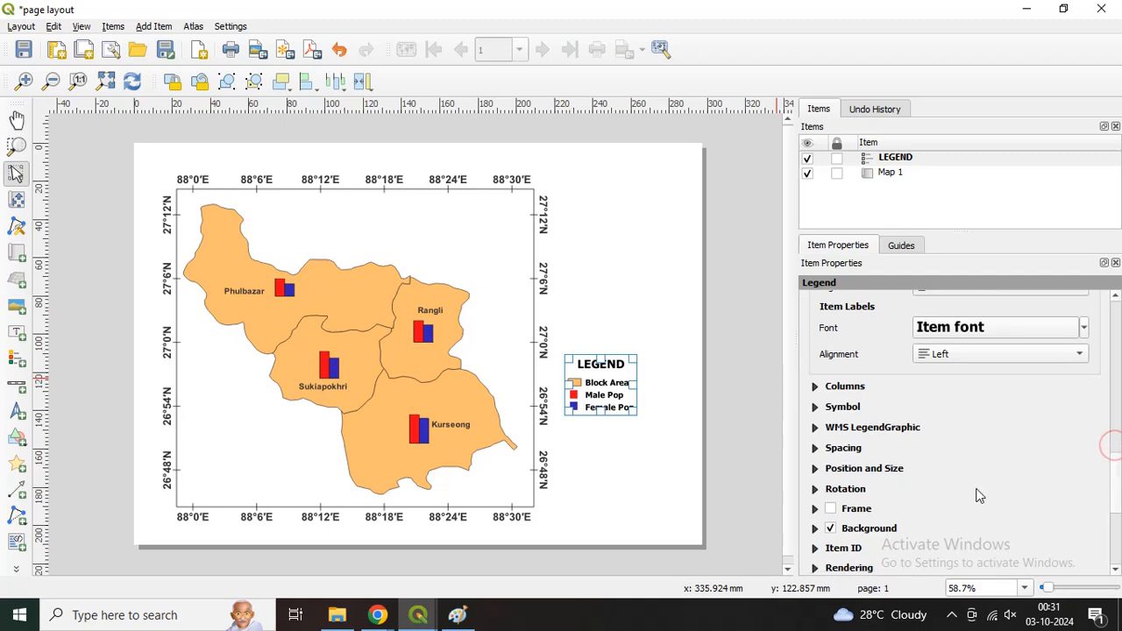
{"action": "left_click", "coordinate": [831, 509]}
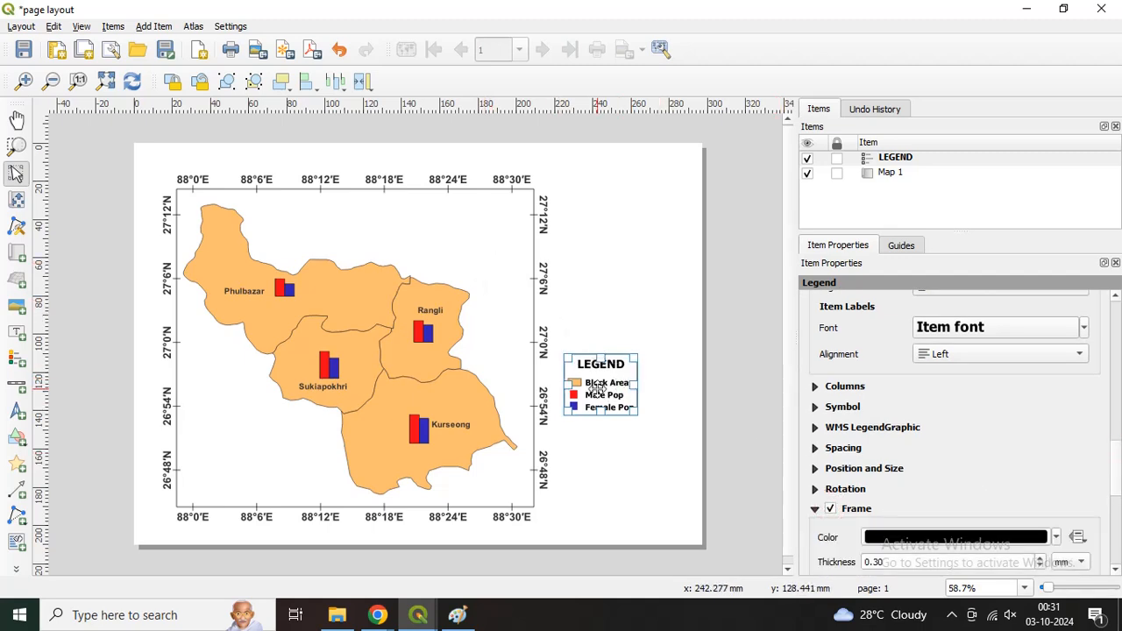
{"action": "left_click_drag", "start_coordinate": [597, 387], "coordinate": [221, 420]}
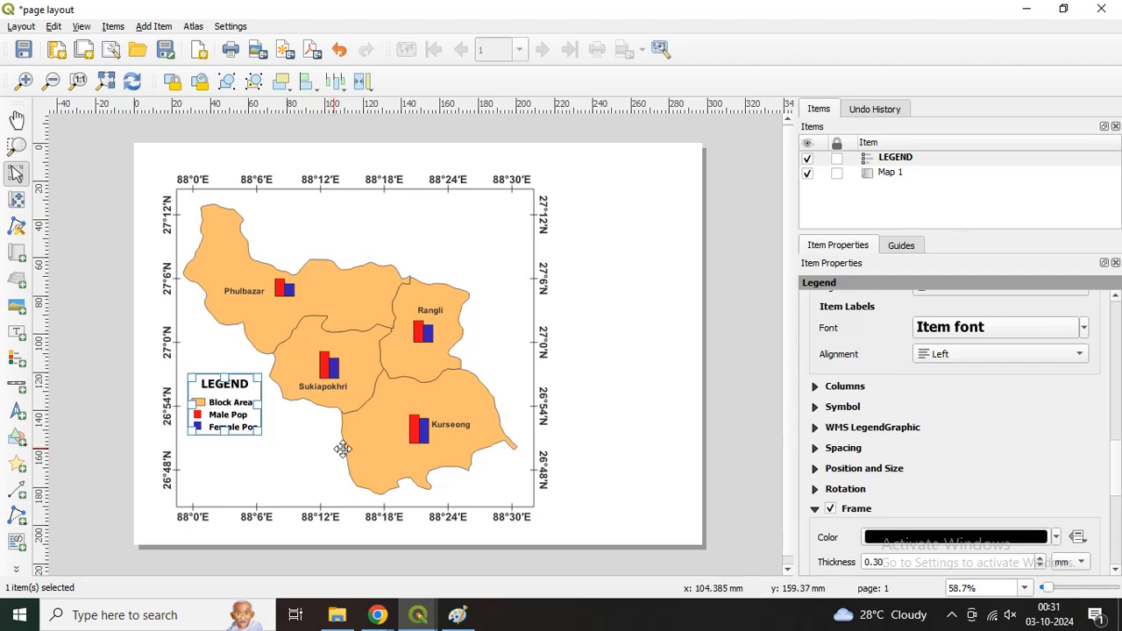
{"action": "left_click", "coordinate": [649, 439]}
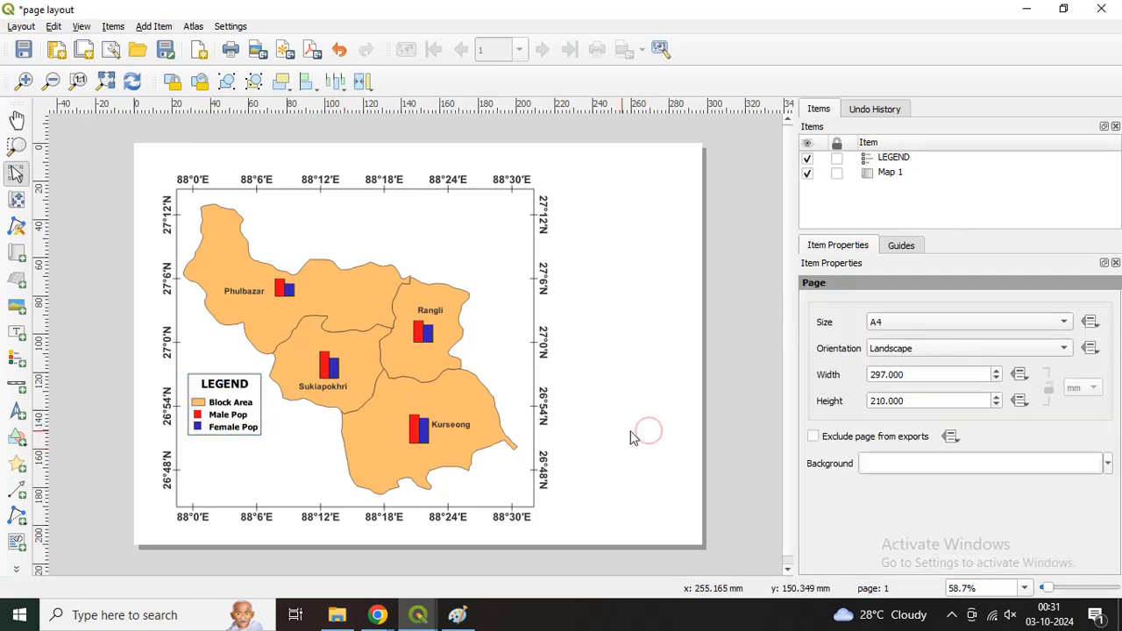
Step: Open the page properties and set the page width to 240 mm
{"action": "right_click", "coordinate": [611, 267]}
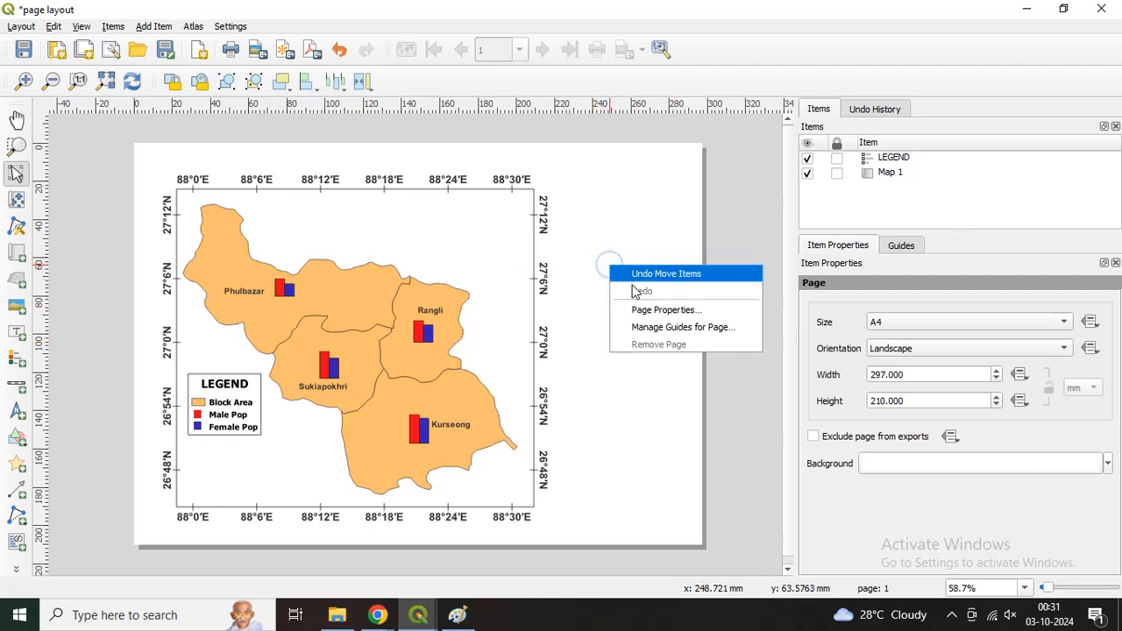
{"action": "left_click", "coordinate": [646, 373]}
{"action": "right_click", "coordinate": [644, 394]}
{"action": "left_click", "coordinate": [678, 440]}
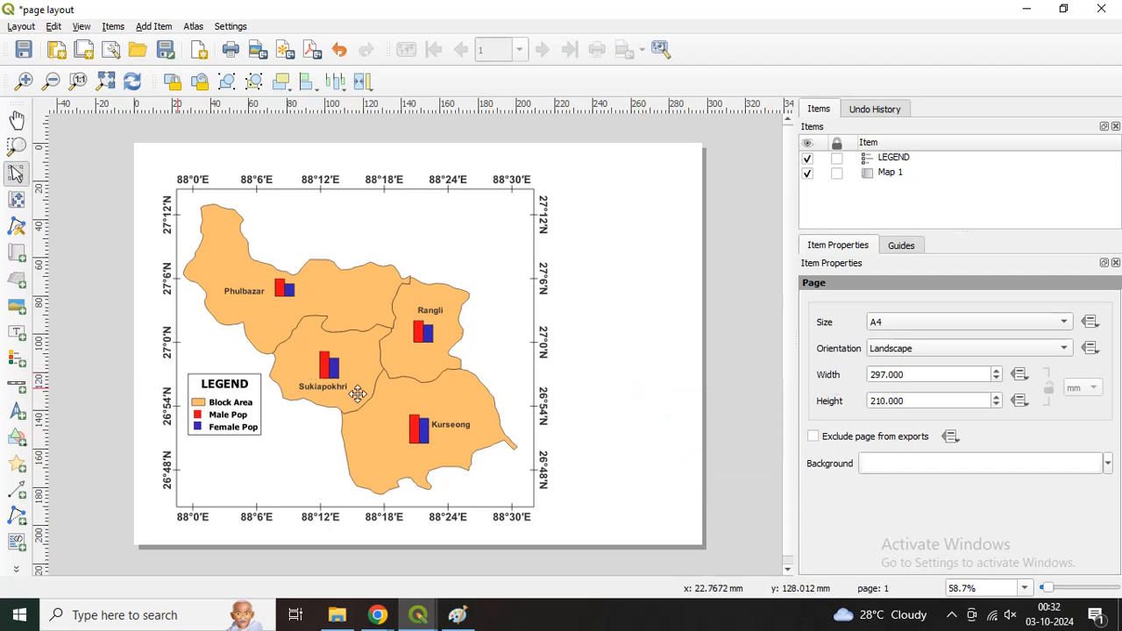
{"action": "double_click", "coordinate": [918, 376]}
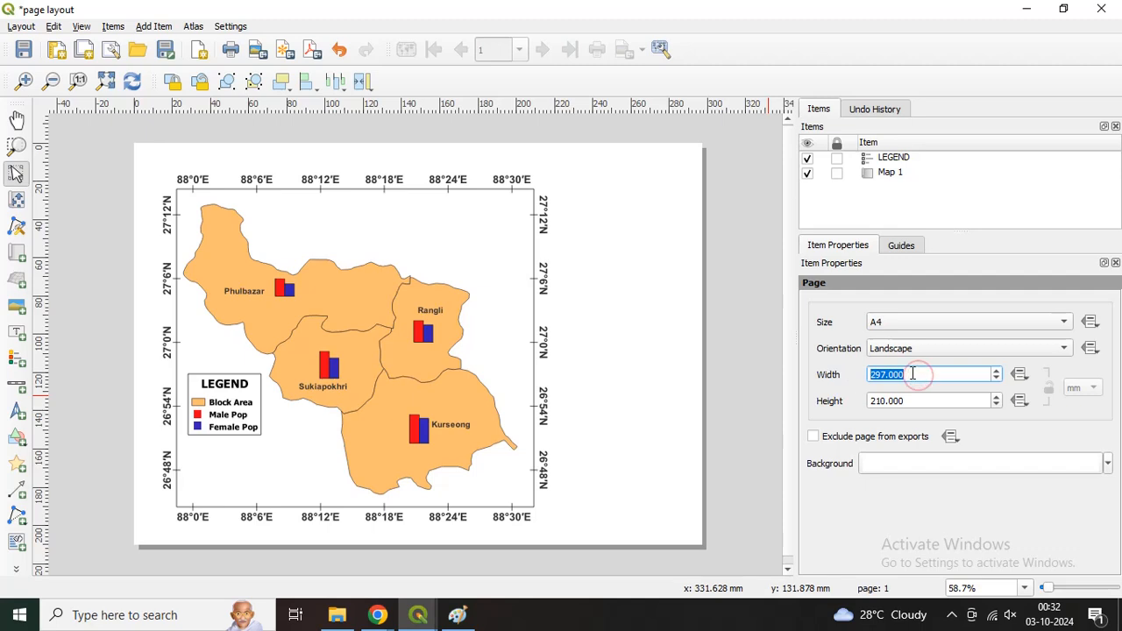
{"action": "type", "text": "250"}
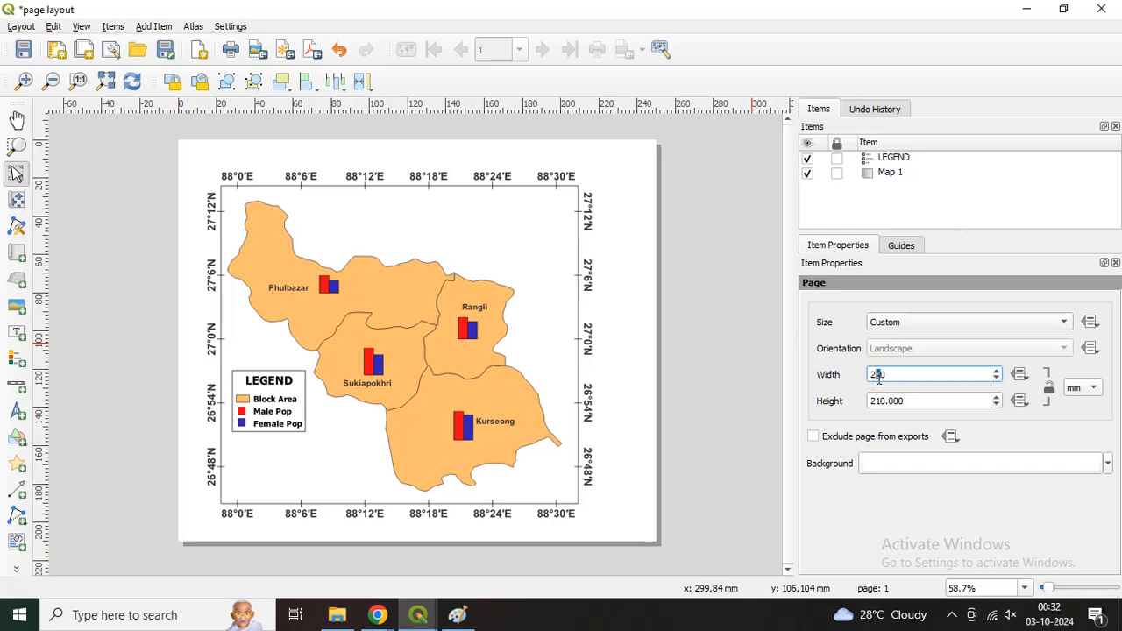
{"action": "type", "text": "4"}
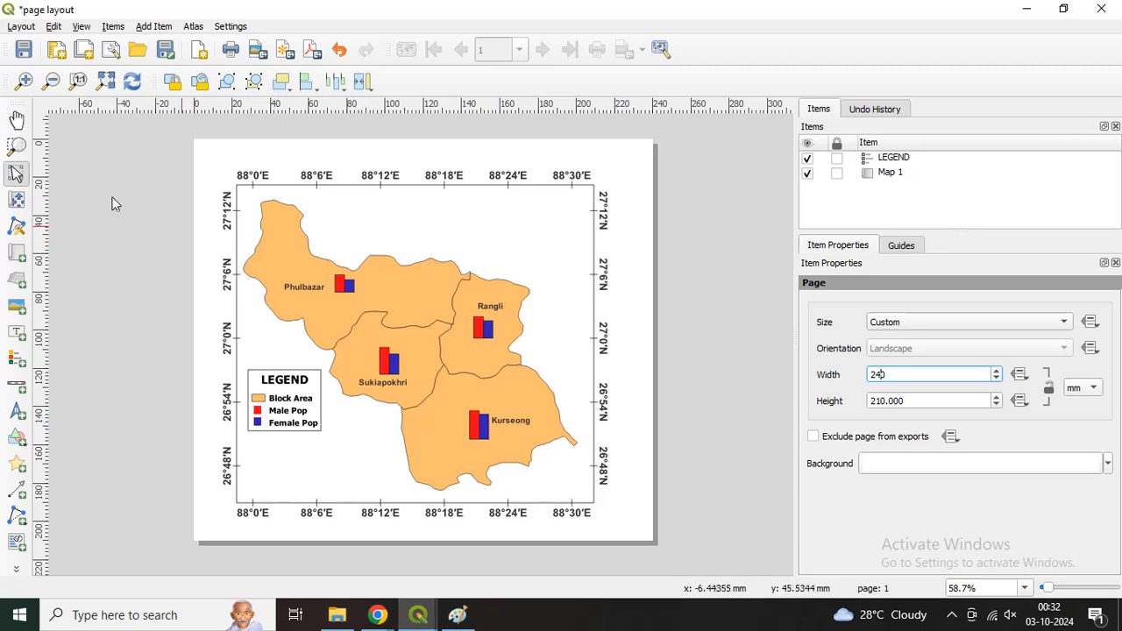
Step: Add a north arrow about 12 mm wide and 15 mm high in the map's upper right corner and show the arrows SVG group
{"action": "left_click", "coordinate": [493, 258]}
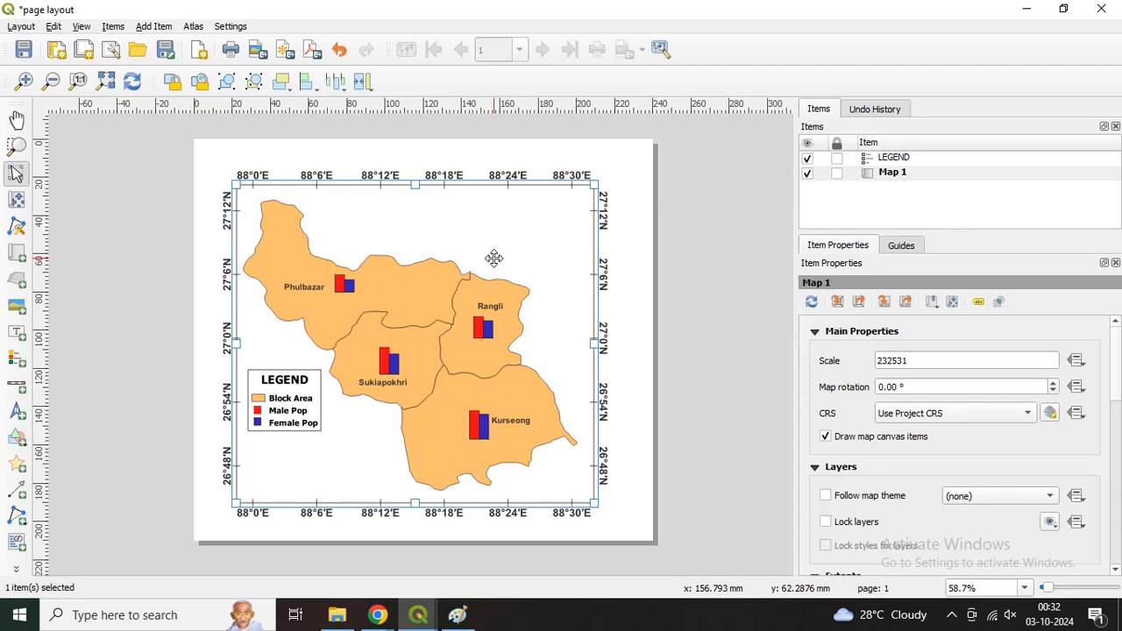
{"action": "left_click", "coordinate": [17, 412]}
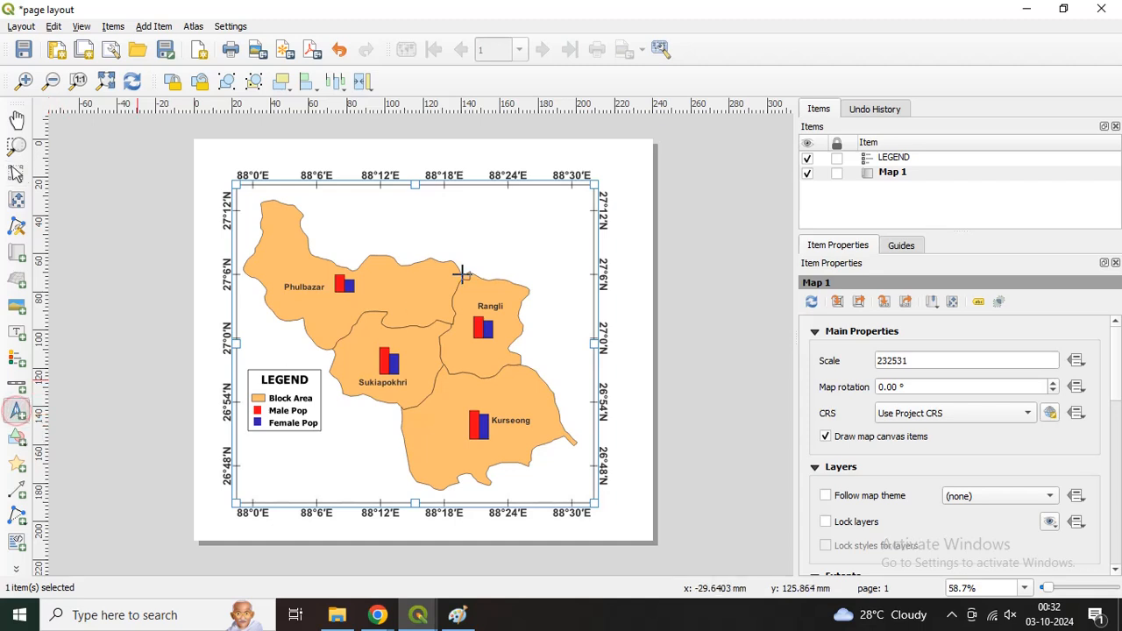
{"action": "left_click_drag", "start_coordinate": [555, 199], "coordinate": [579, 228]}
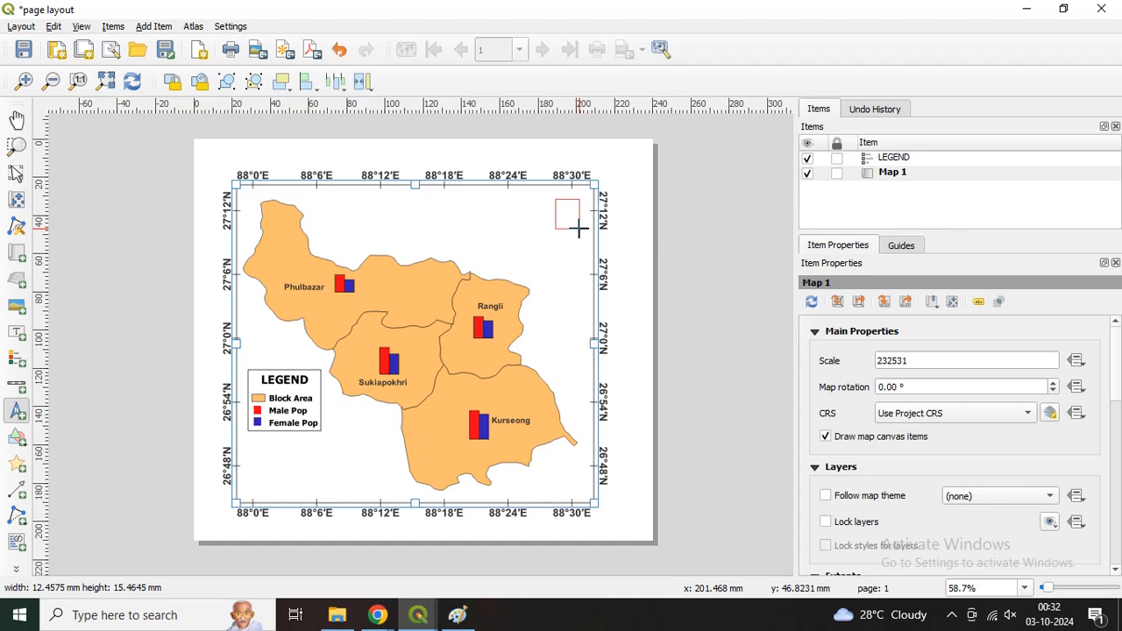
{"action": "left_click_drag", "start_coordinate": [578, 229], "coordinate": [579, 229]}
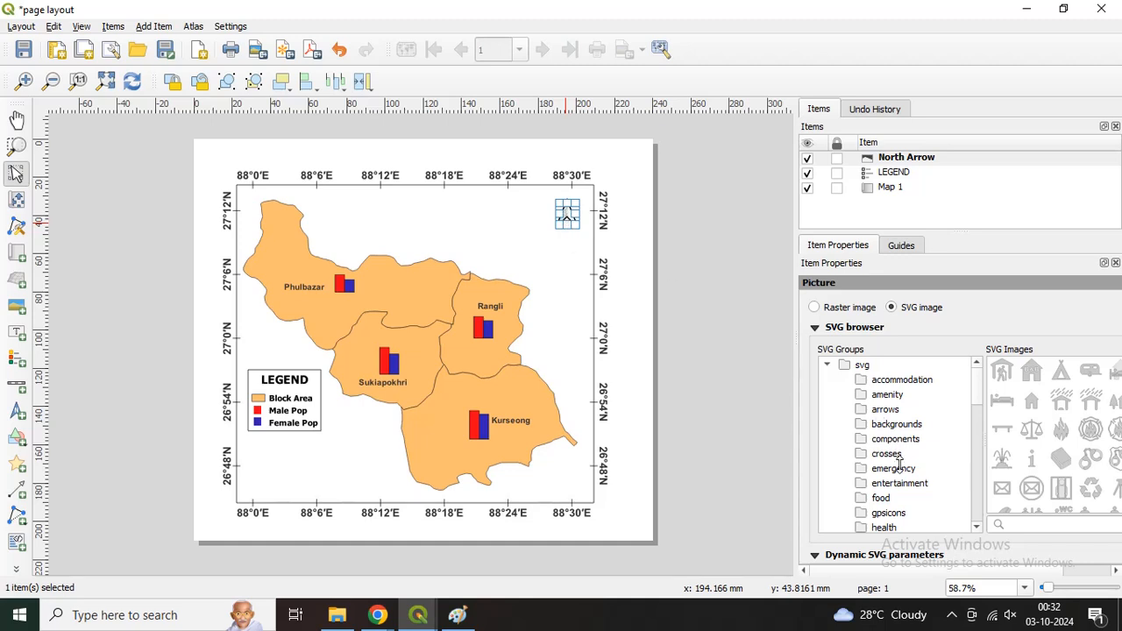
{"action": "left_click", "coordinate": [884, 410]}
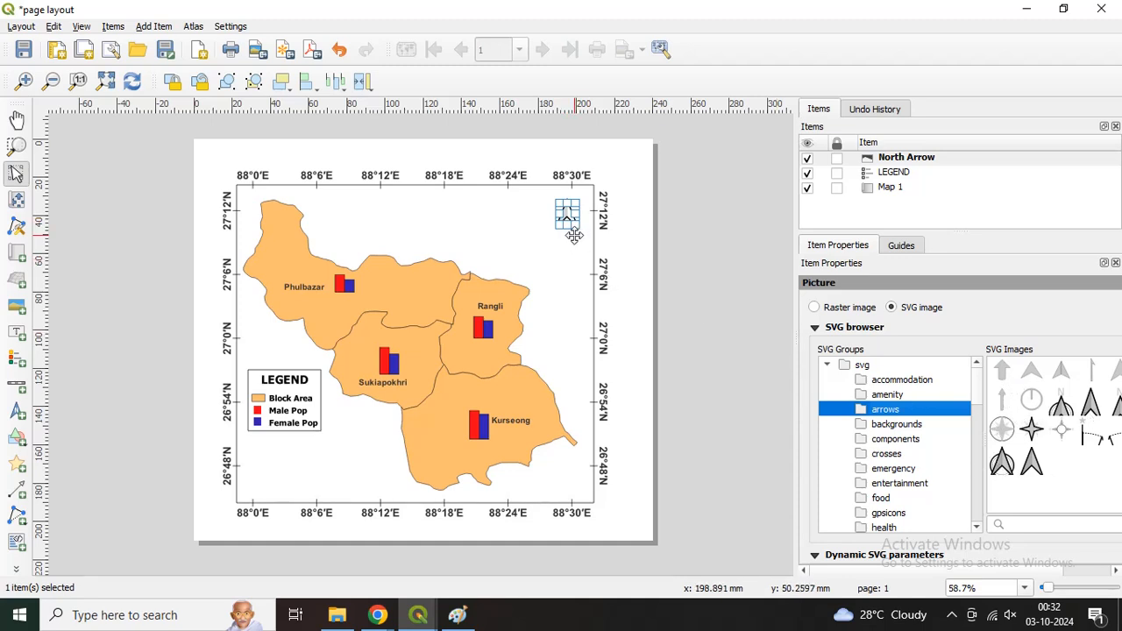
Step: Add a scale bar below the legend inside the map frame and shift it slightly upwards
{"action": "left_click", "coordinate": [17, 397]}
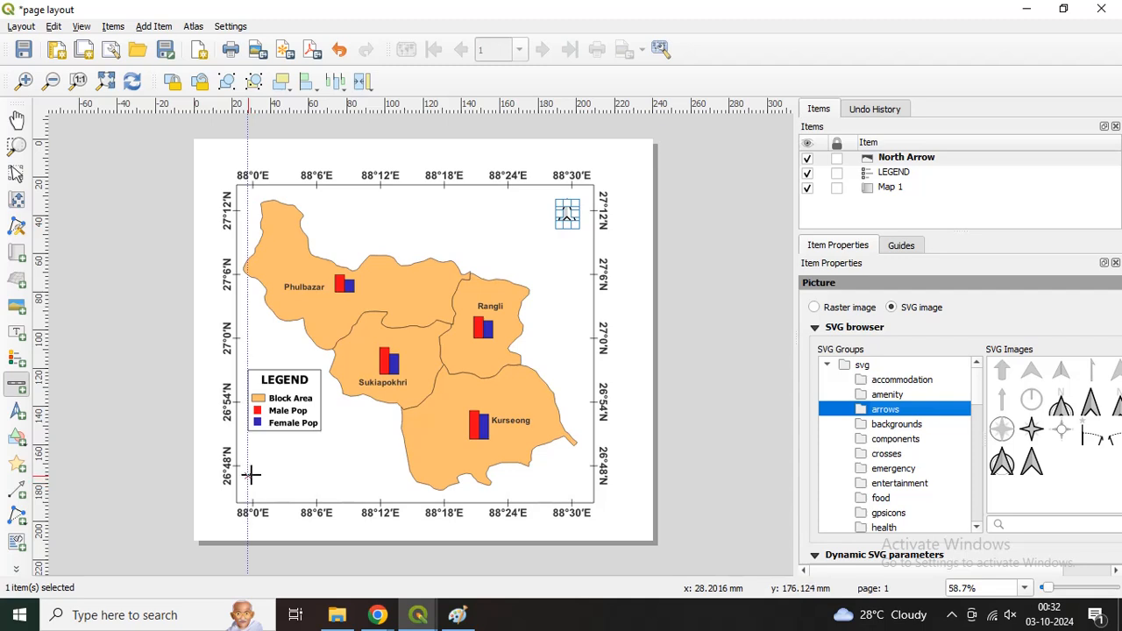
{"action": "left_click_drag", "start_coordinate": [247, 477], "coordinate": [367, 488]}
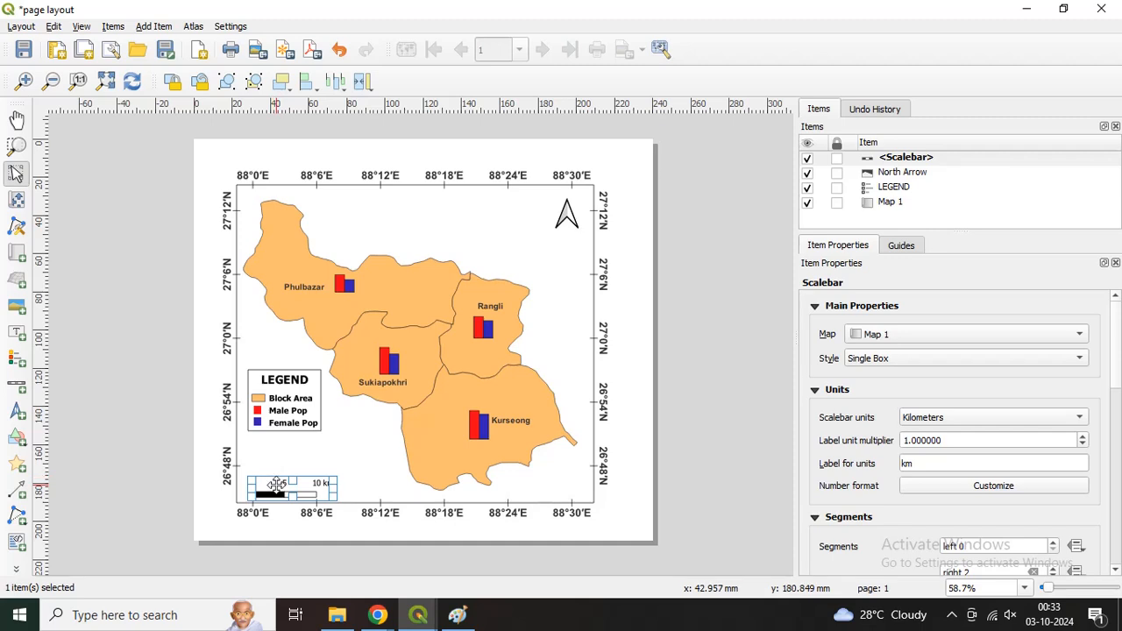
{"action": "left_click_drag", "start_coordinate": [278, 485], "coordinate": [278, 475]}
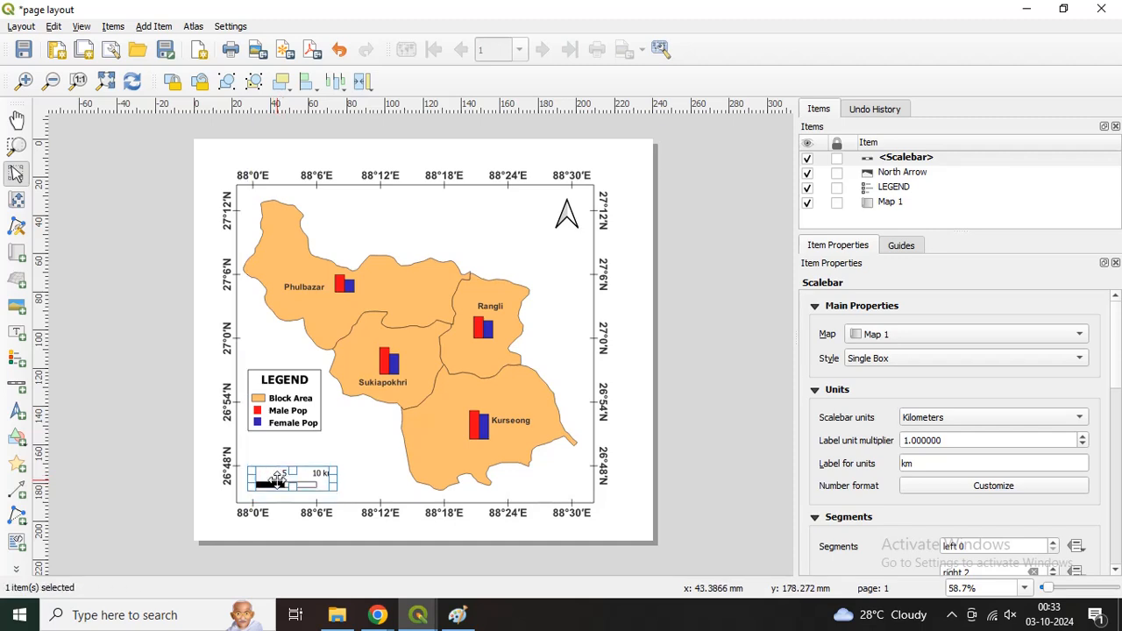
Step: Change the scale bar style to Double Box
{"action": "left_click", "coordinate": [873, 360]}
{"action": "left_click", "coordinate": [874, 375]}
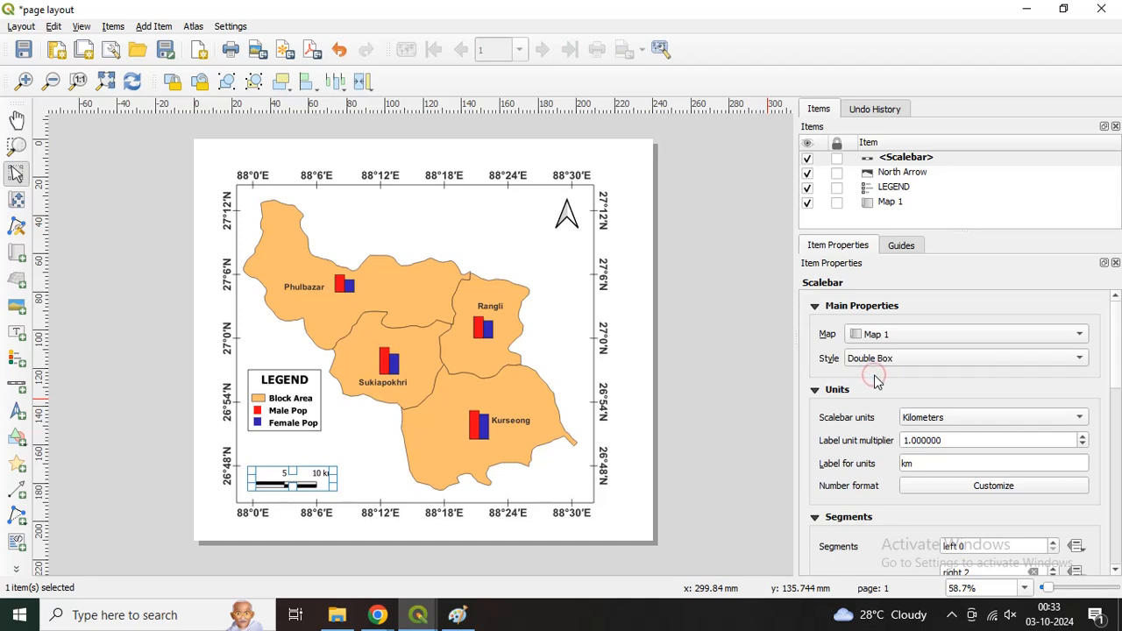
{"action": "left_click", "coordinate": [874, 359]}
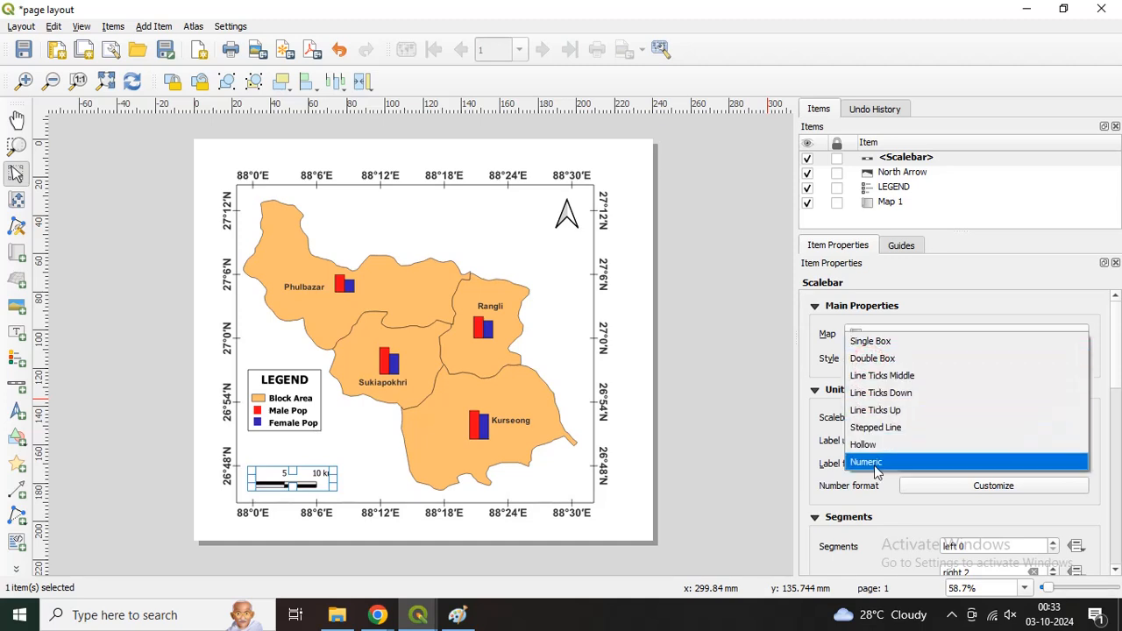
{"action": "left_click", "coordinate": [835, 383]}
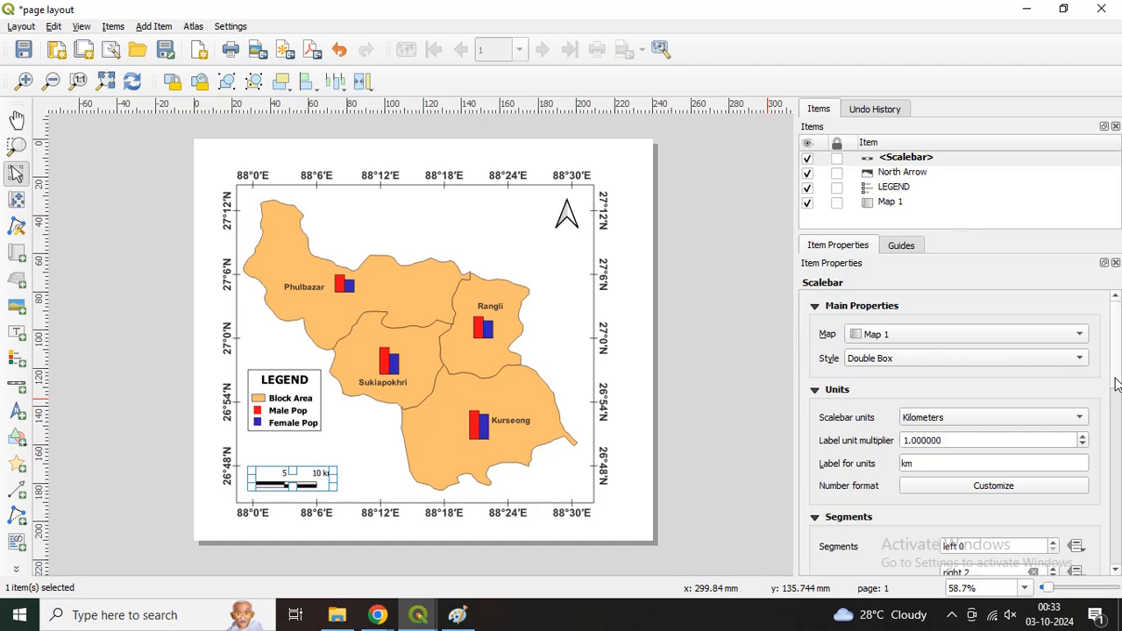
Step: Set the scale bar's left segments to 2 and its height to 4 mm
{"action": "left_click_drag", "start_coordinate": [1114, 379], "coordinate": [1114, 433]}
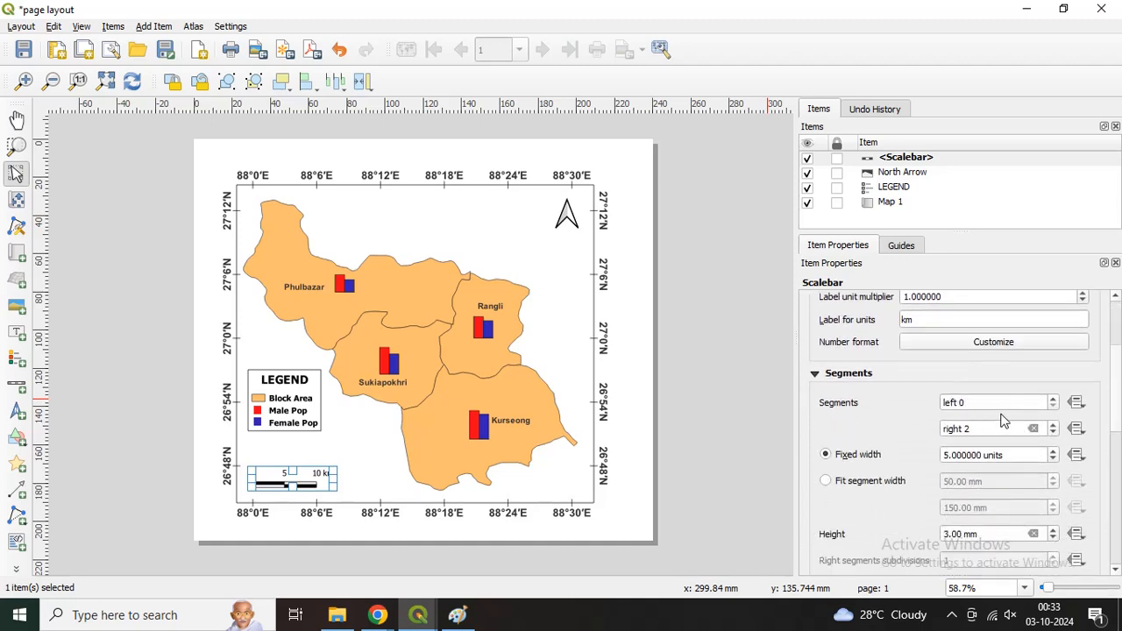
{"action": "left_click", "coordinate": [1054, 400]}
{"action": "left_click", "coordinate": [1054, 400]}
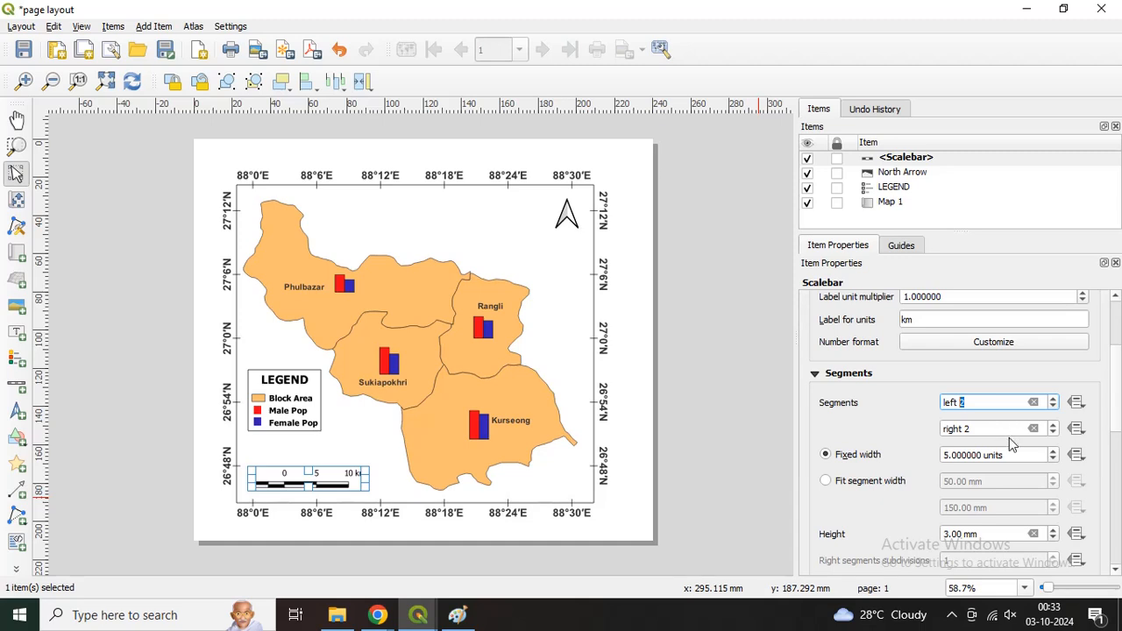
{"action": "left_click", "coordinate": [1110, 423]}
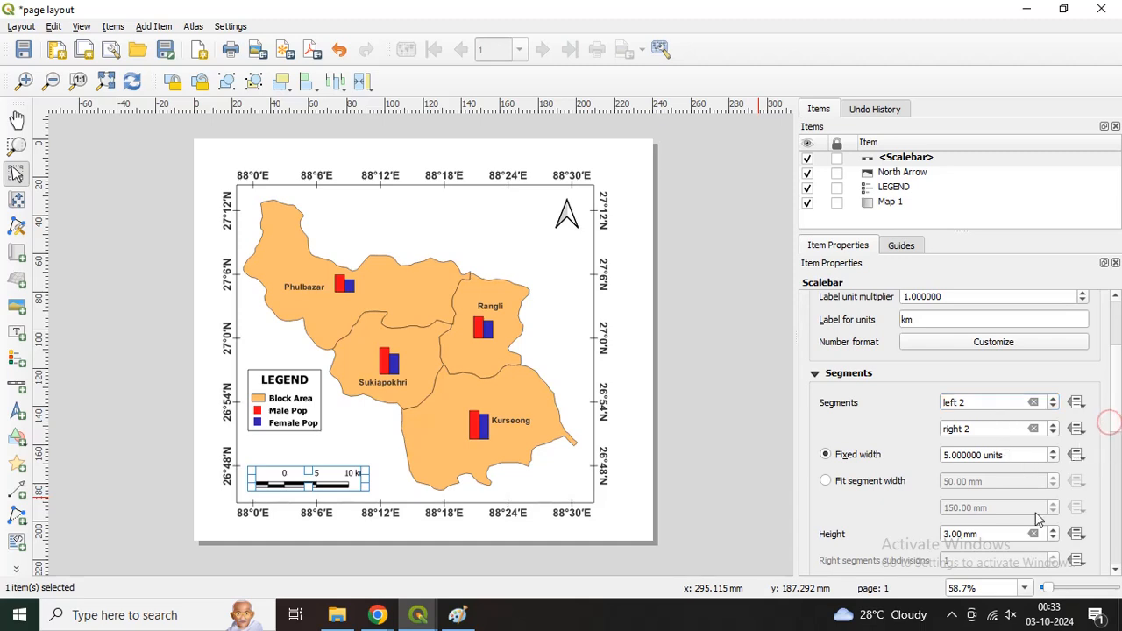
{"action": "left_click", "coordinate": [1054, 529]}
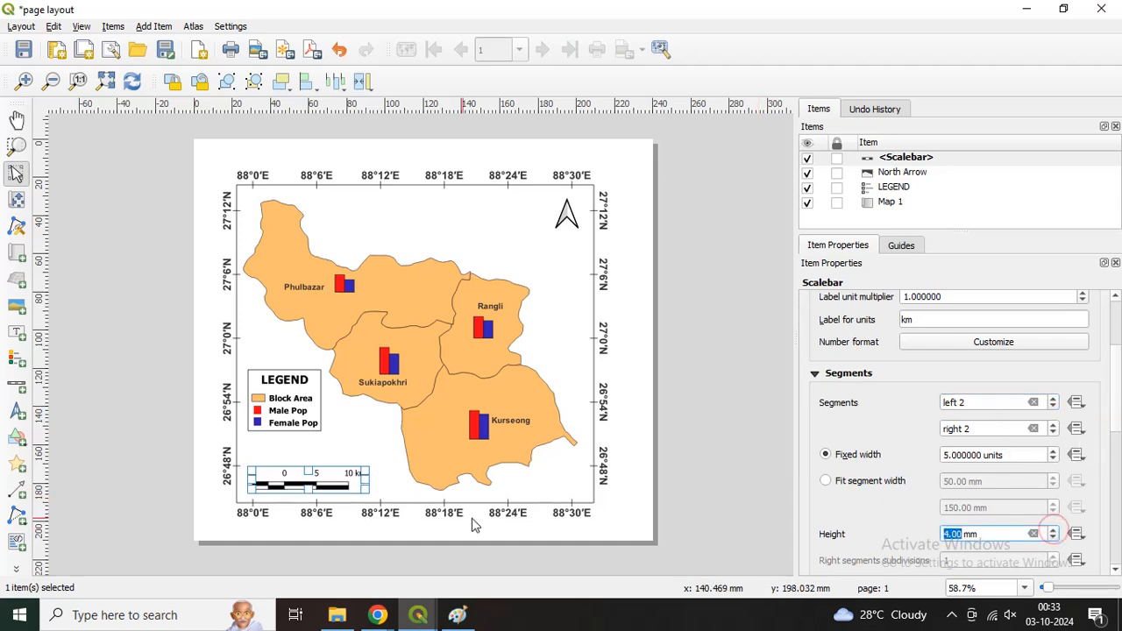
Step: Nudge the scale bar slightly upwards and set its label font style to Bold
{"action": "left_click_drag", "start_coordinate": [334, 484], "coordinate": [332, 482]}
{"action": "left_click_drag", "start_coordinate": [1118, 427], "coordinate": [1112, 494]}
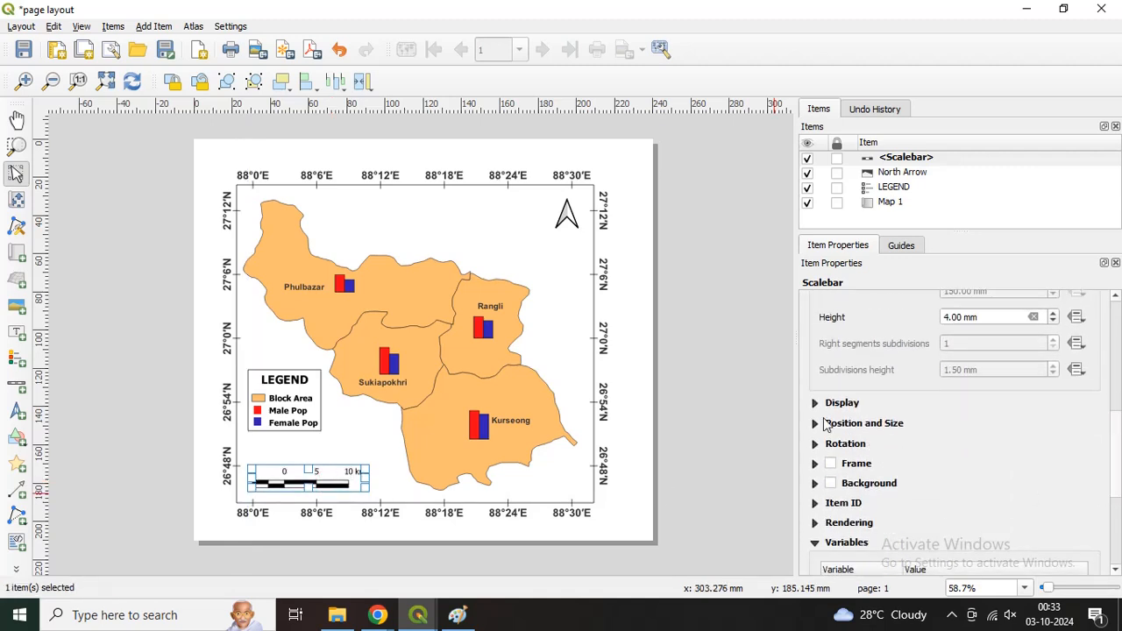
{"action": "left_click", "coordinate": [815, 405]}
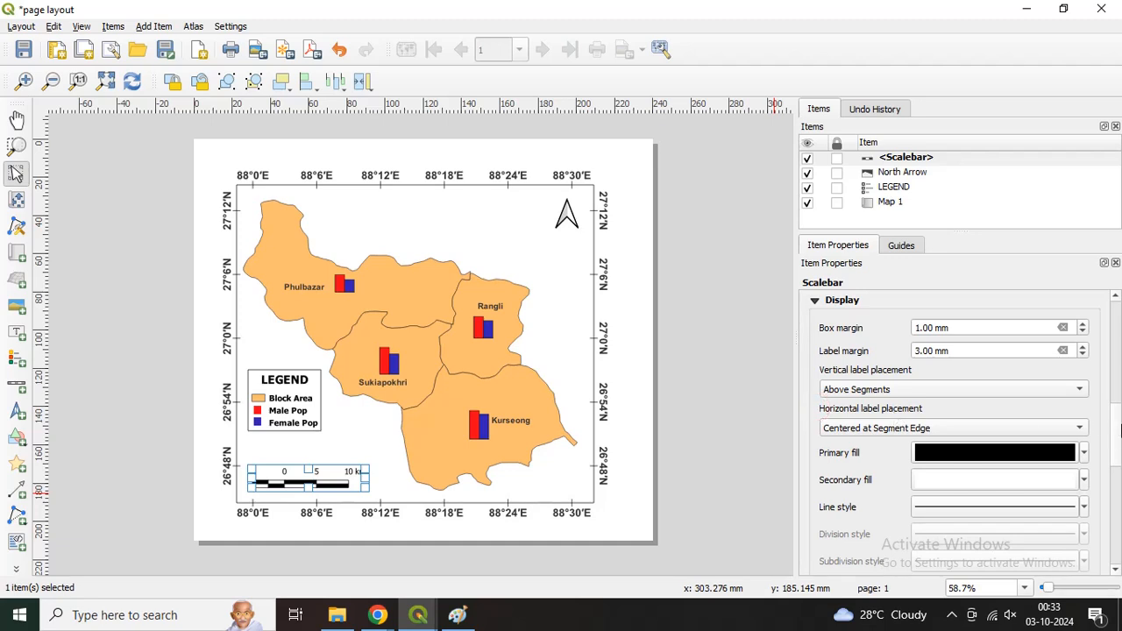
{"action": "mouse_move", "coordinate": [1114, 433]}
{"action": "left_mouse_down"}
{"action": "mouse_move", "coordinate": [1116, 463]}
{"action": "mouse_move", "coordinate": [1118, 431]}
{"action": "left_mouse_up"}
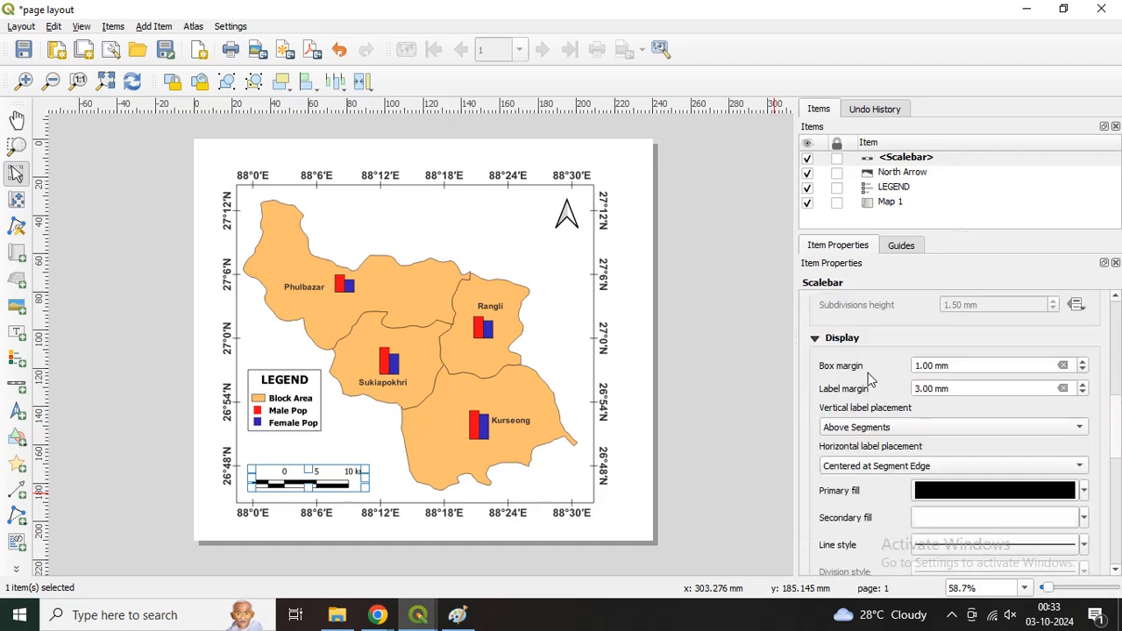
{"action": "left_click", "coordinate": [815, 340]}
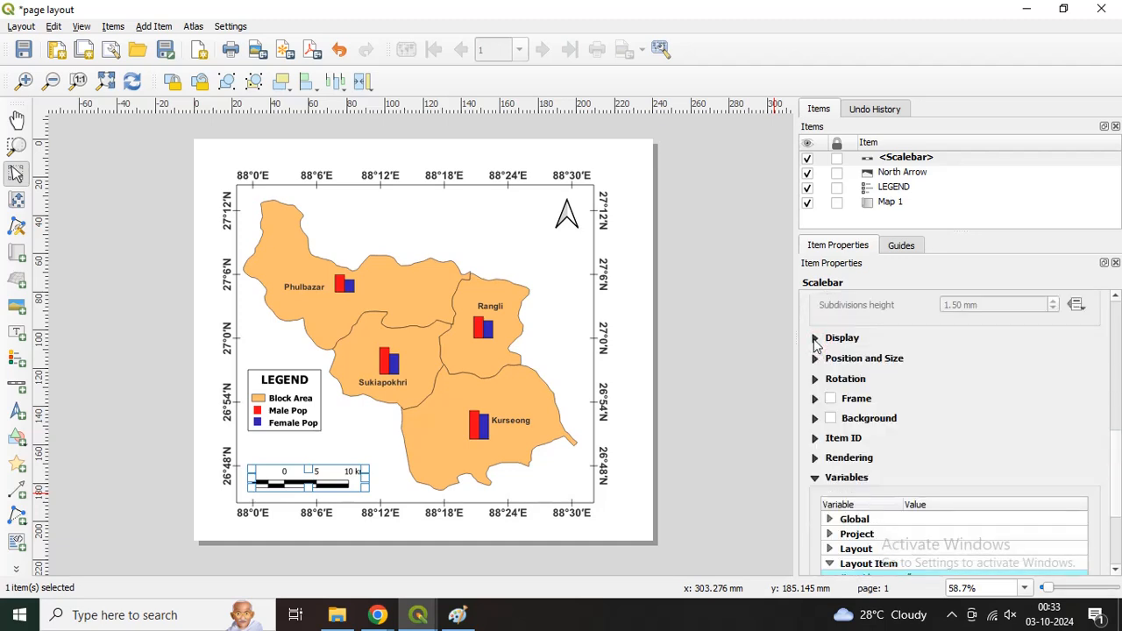
{"action": "left_click", "coordinate": [815, 340]}
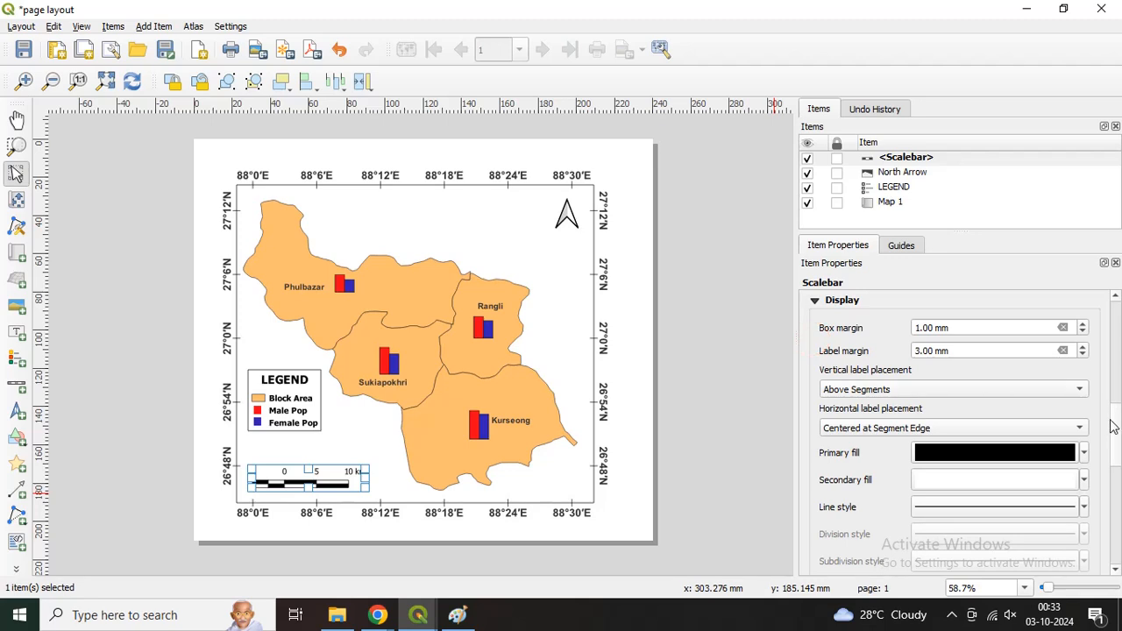
{"action": "left_click_drag", "start_coordinate": [1115, 427], "coordinate": [1117, 470]}
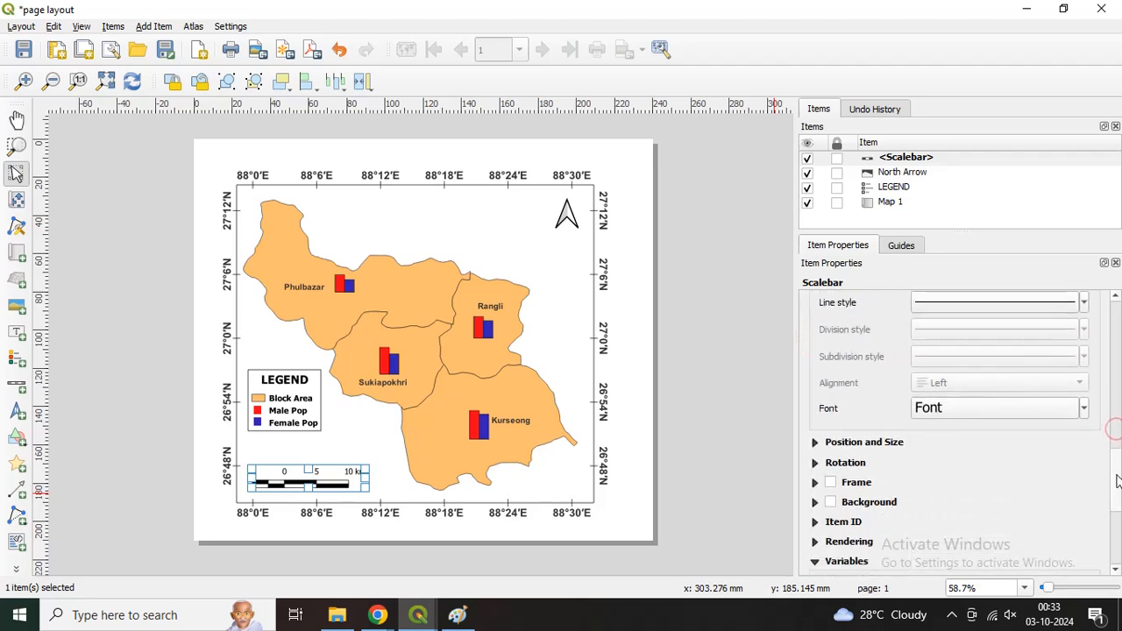
{"action": "left_click", "coordinate": [958, 409]}
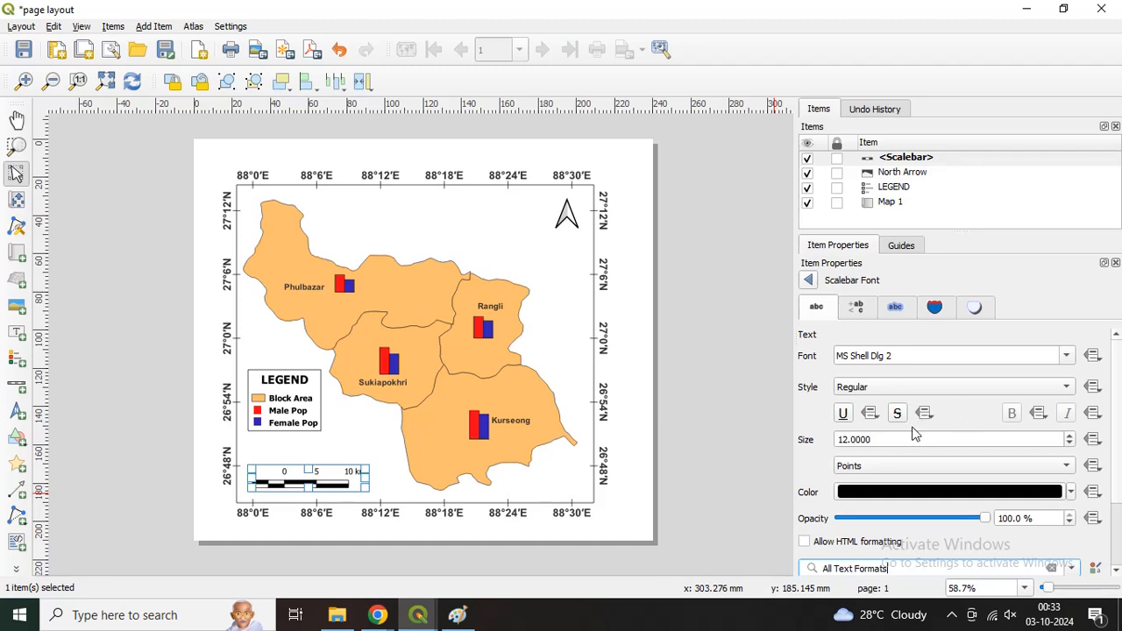
{"action": "left_click", "coordinate": [880, 393]}
{"action": "left_click", "coordinate": [881, 402]}
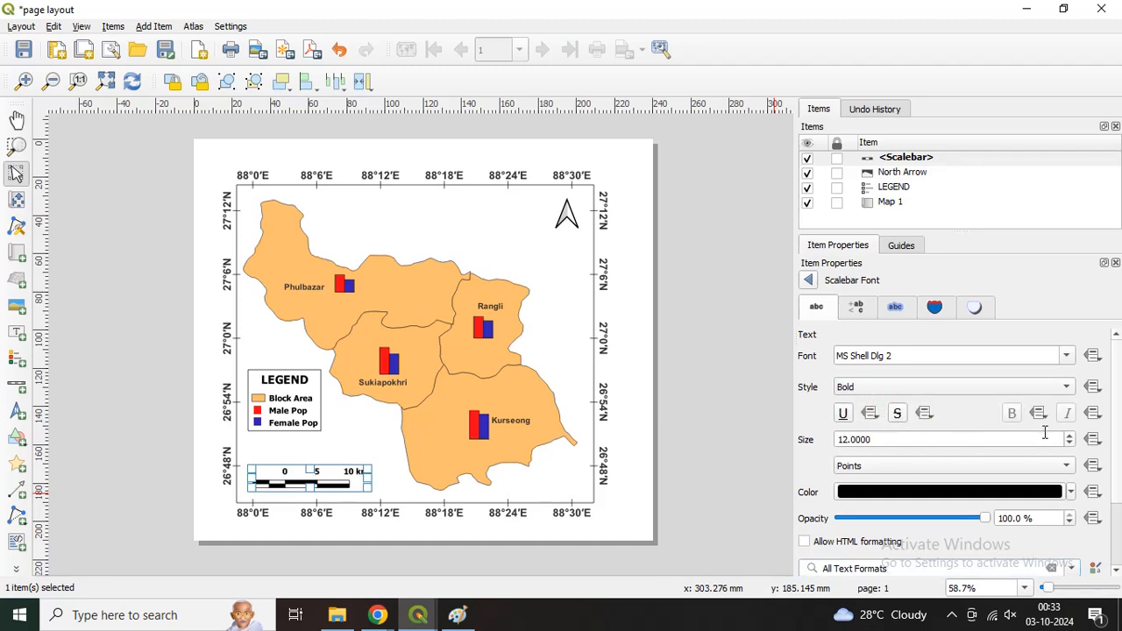
{"action": "left_click", "coordinate": [731, 419]}
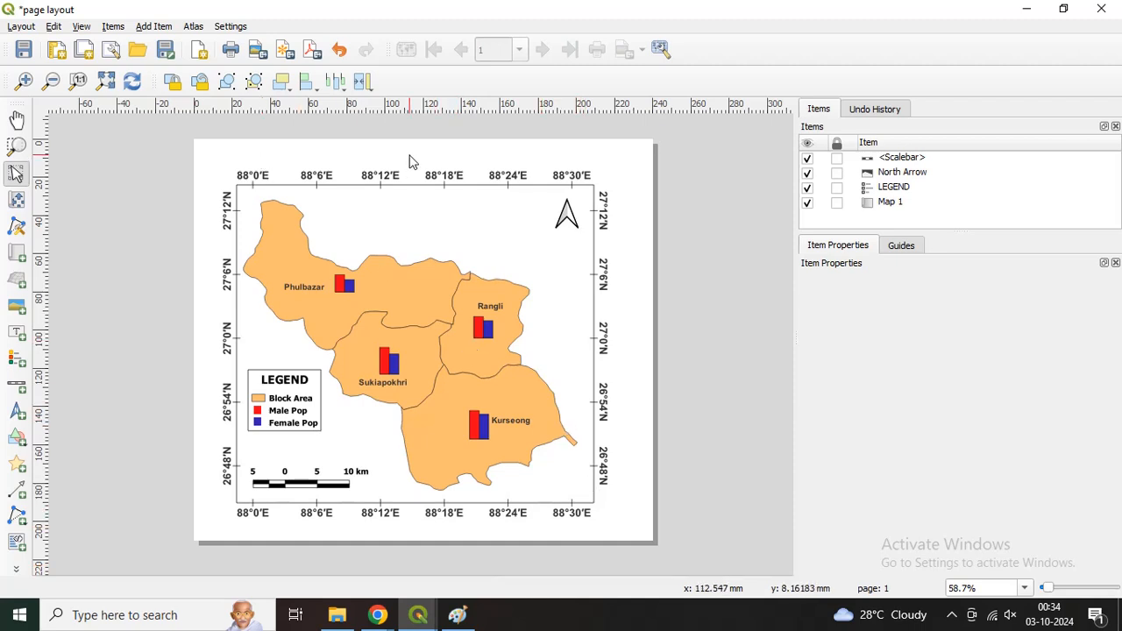
Step: Add a text label above the map frame, spanning about the full width of the map
{"action": "left_click", "coordinate": [17, 335]}
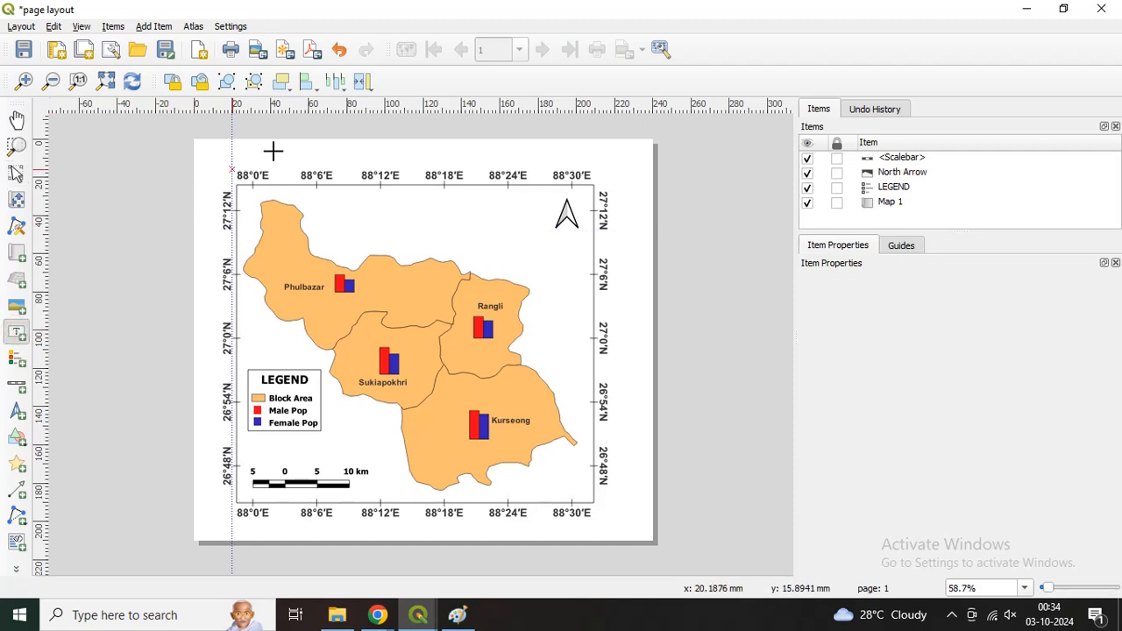
{"action": "left_click_drag", "start_coordinate": [239, 145], "coordinate": [284, 156]}
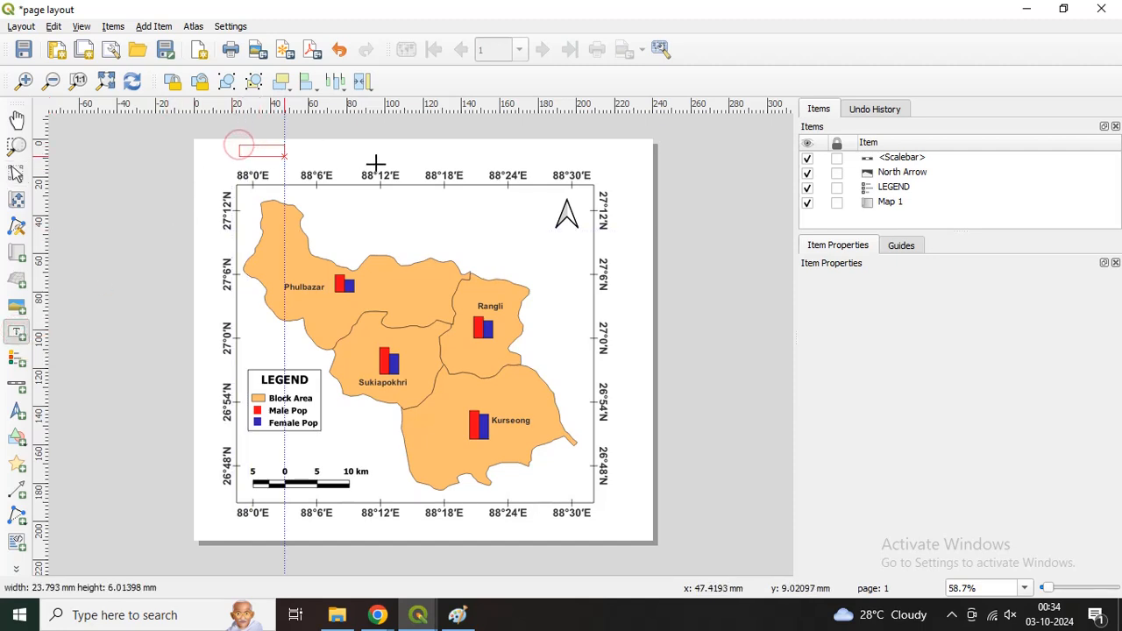
{"action": "left_click_drag", "start_coordinate": [375, 164], "coordinate": [606, 164]}
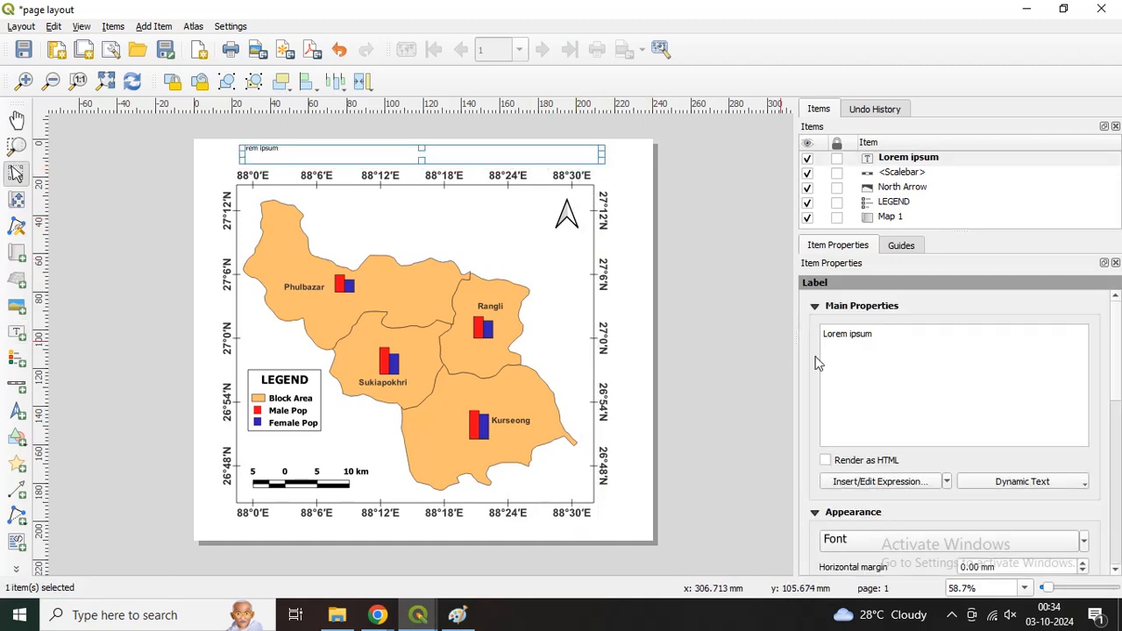
Step: Replace the label's placeholder text with "MALE AND FEMALE POPULATION DISTRIBUTION" and, on a second line, "OF SELECTED DARJEELING BLOCK 2011"
{"action": "left_click_drag", "start_coordinate": [881, 340], "coordinate": [825, 340]}
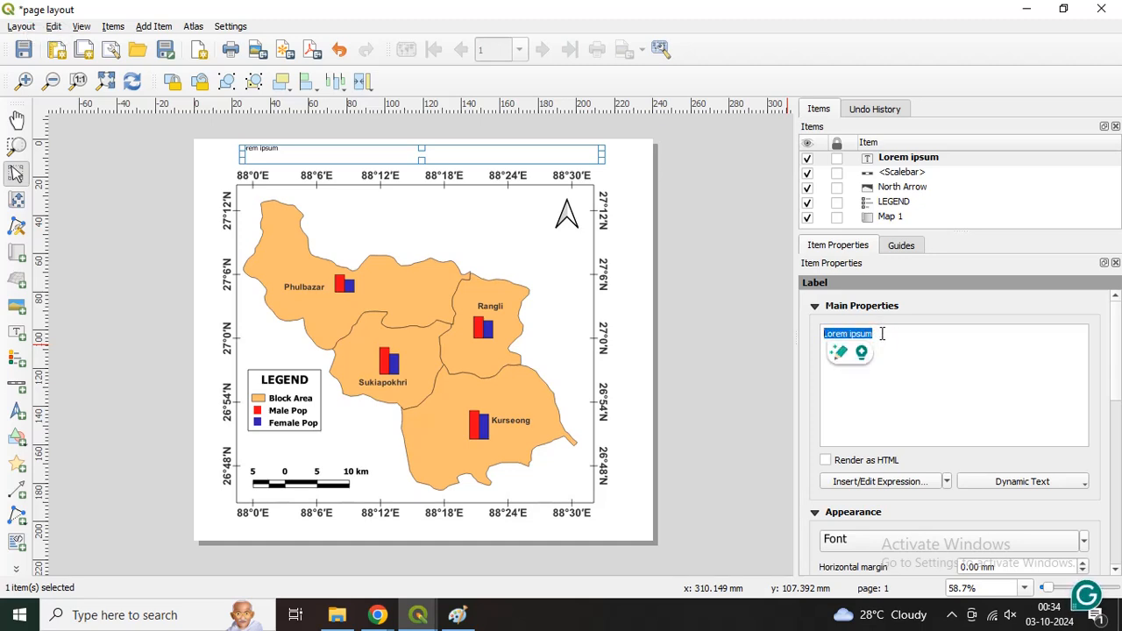
{"action": "key", "text": "BackSpace"}
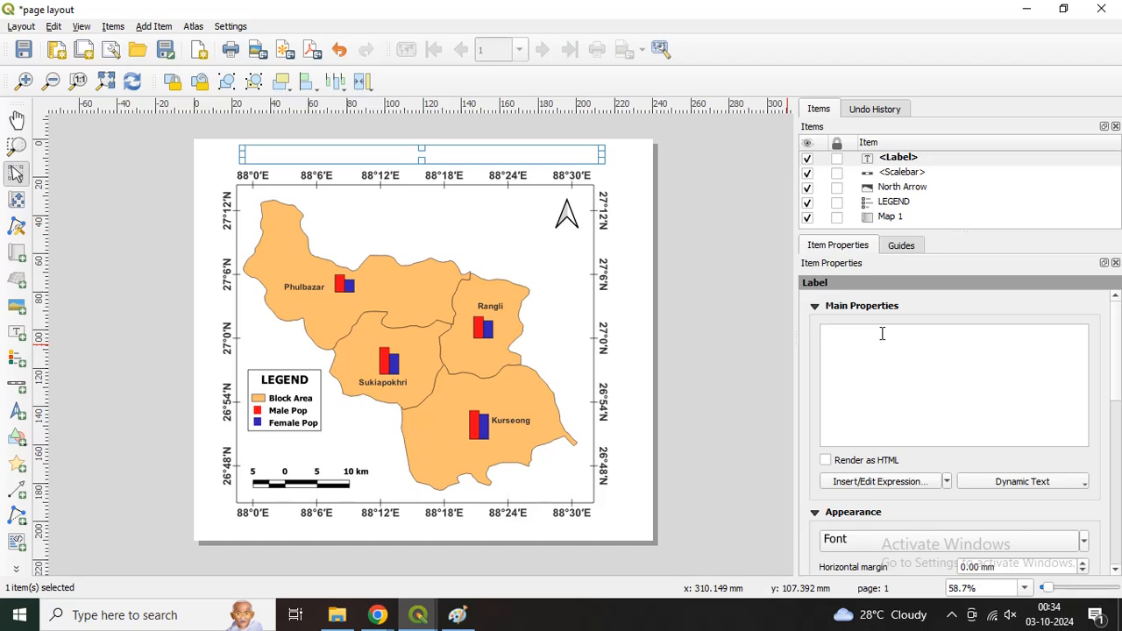
{"action": "type", "text": "MALE AND"}
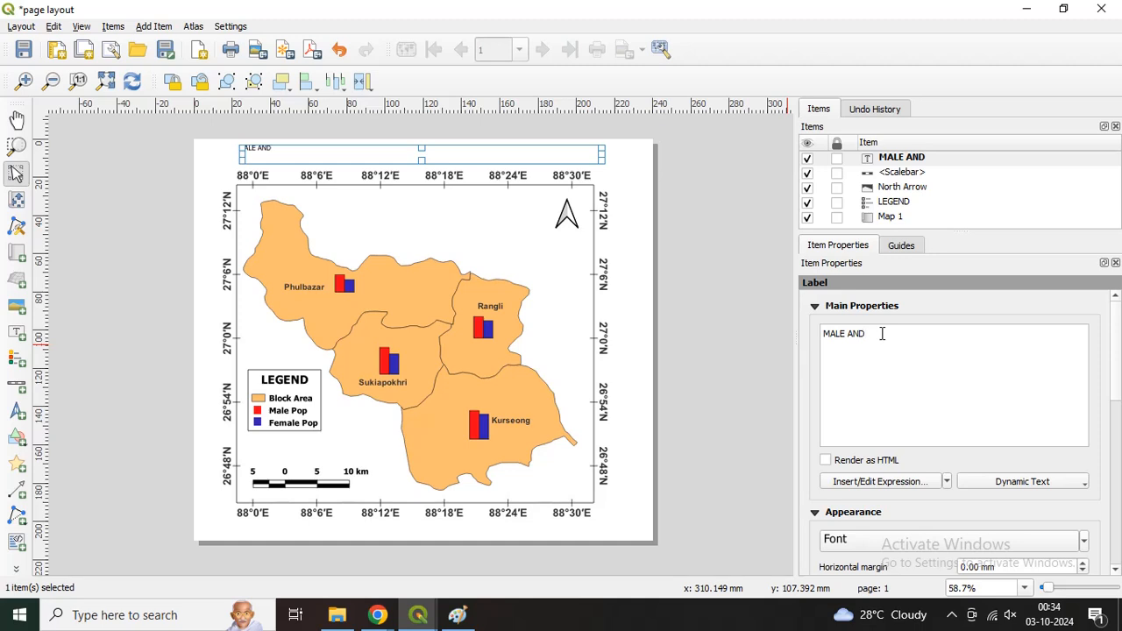
{"action": "type", "text": " FEMALE POPULA"}
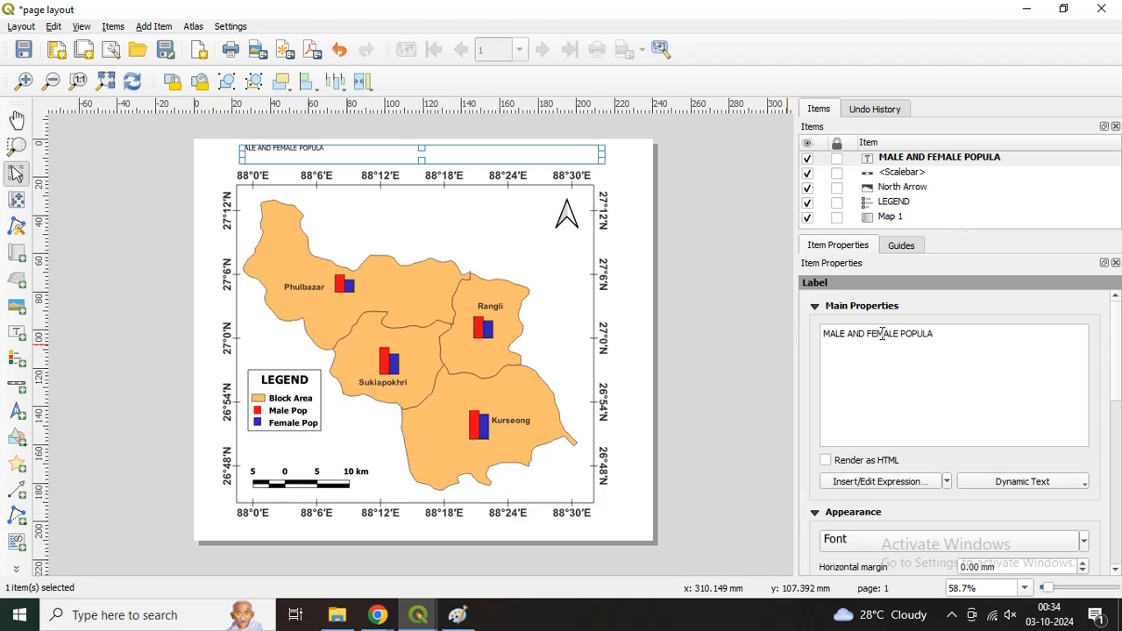
{"action": "type", "text": "TION DISTRIBUT"}
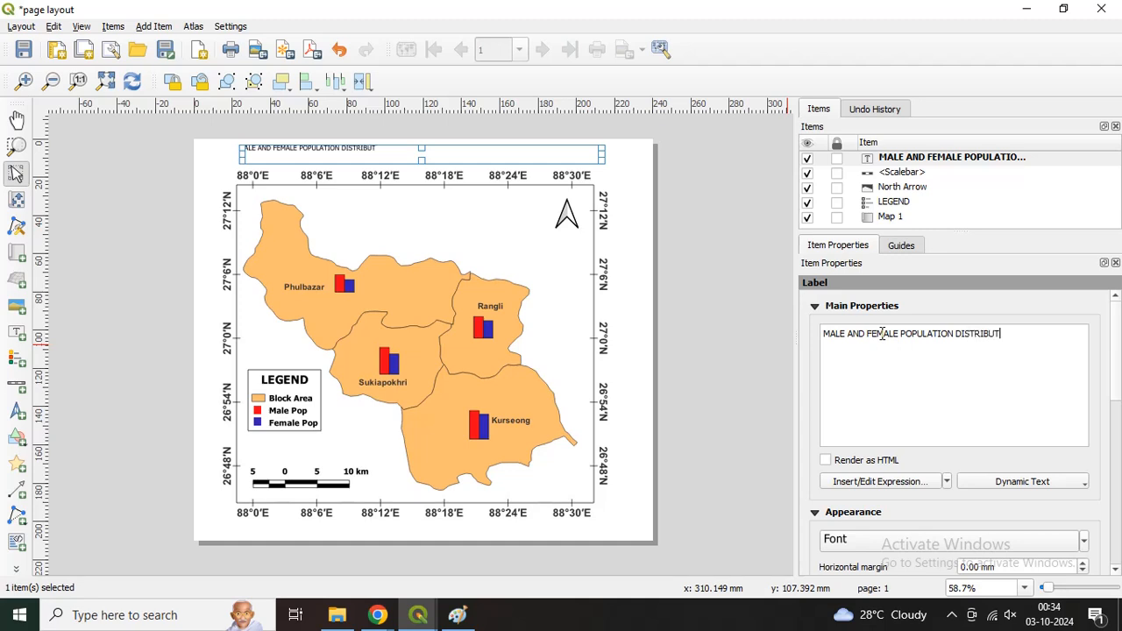
{"action": "type", "text": "IO"}
{"action": "key", "text": "BackSpace"}
{"action": "type", "text": "D DARJEELI"}
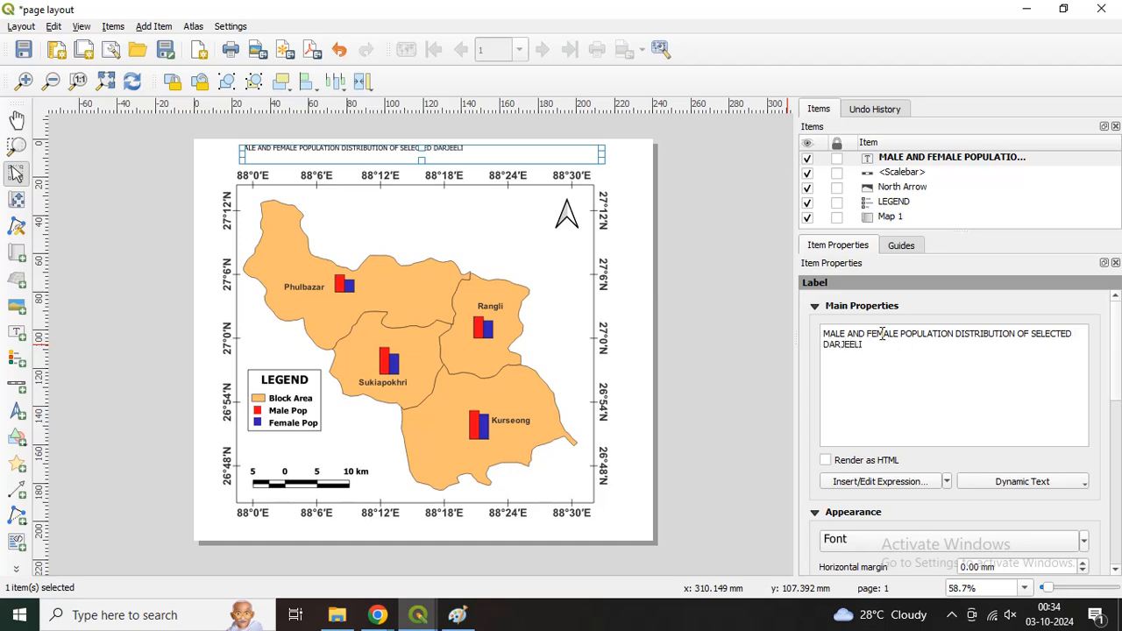
{"action": "type", "text": "NG BLOCK 2011"}
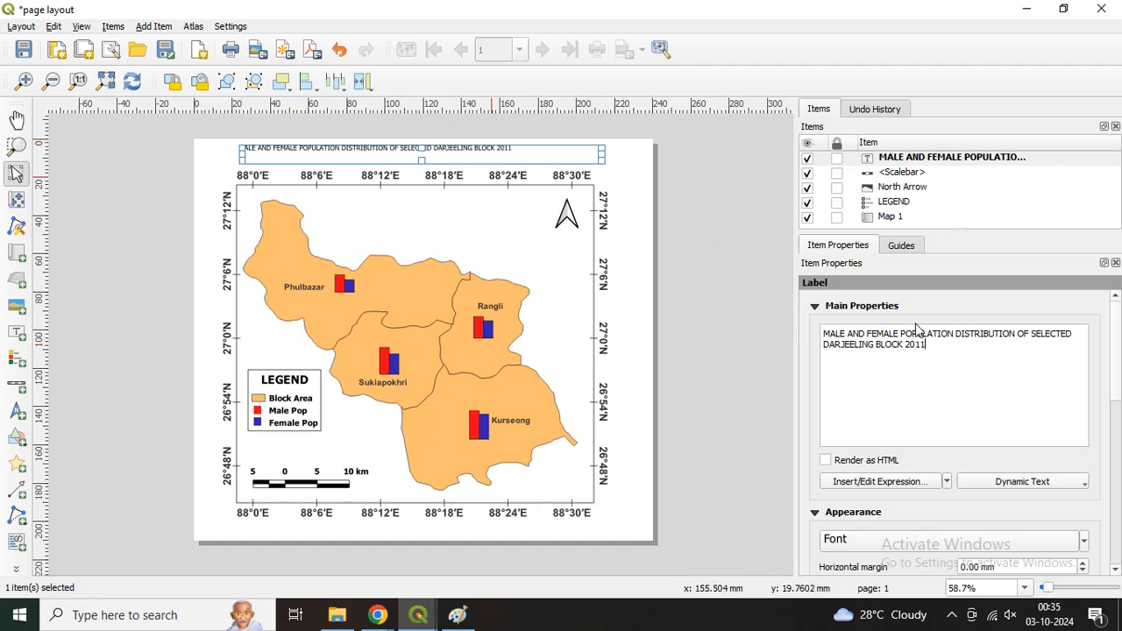
{"action": "left_click", "coordinate": [1018, 335]}
{"action": "key", "text": "Return"}
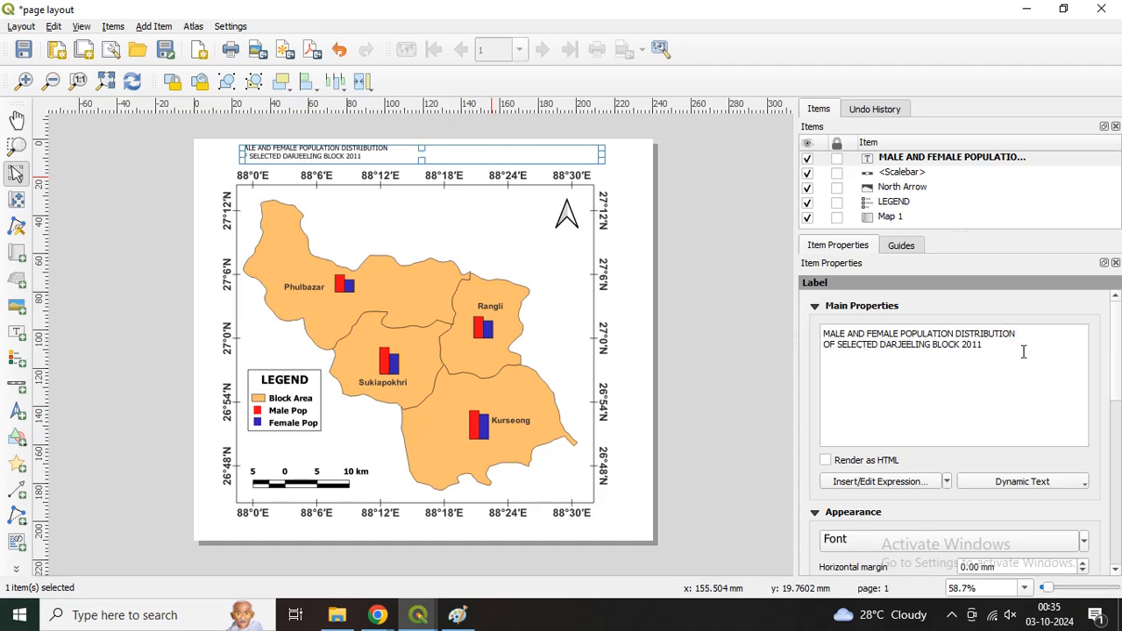
Step: Set the title label's font style to Bold and its size to 14 points
{"action": "scroll", "coordinate": [1116, 367], "scroll_direction": "down", "scroll_amount": 3}
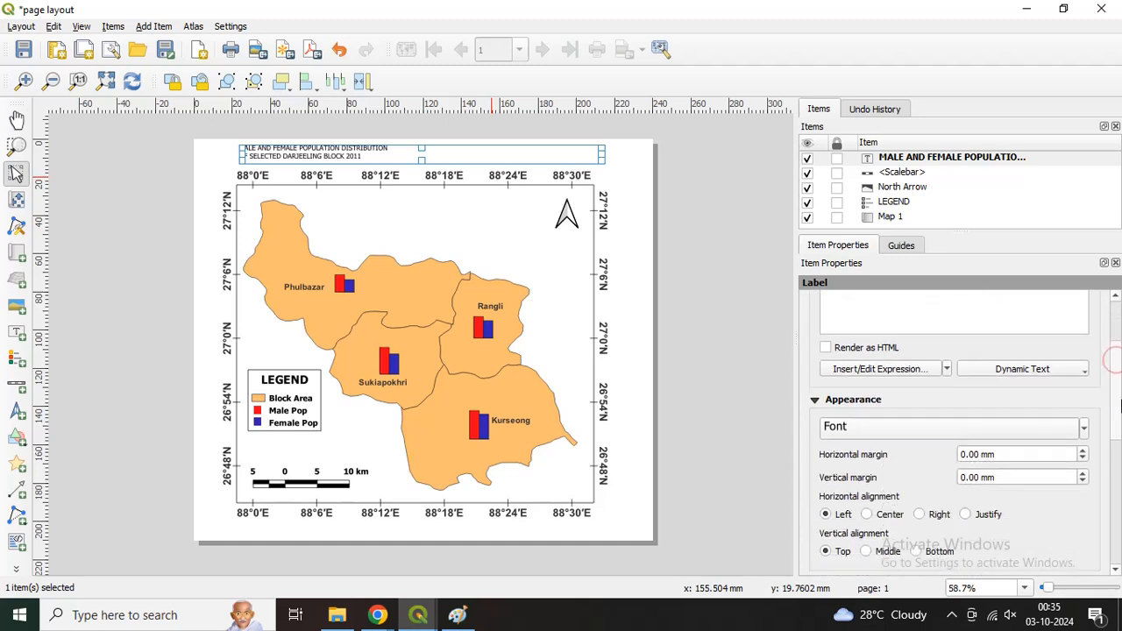
{"action": "left_click", "coordinate": [965, 433]}
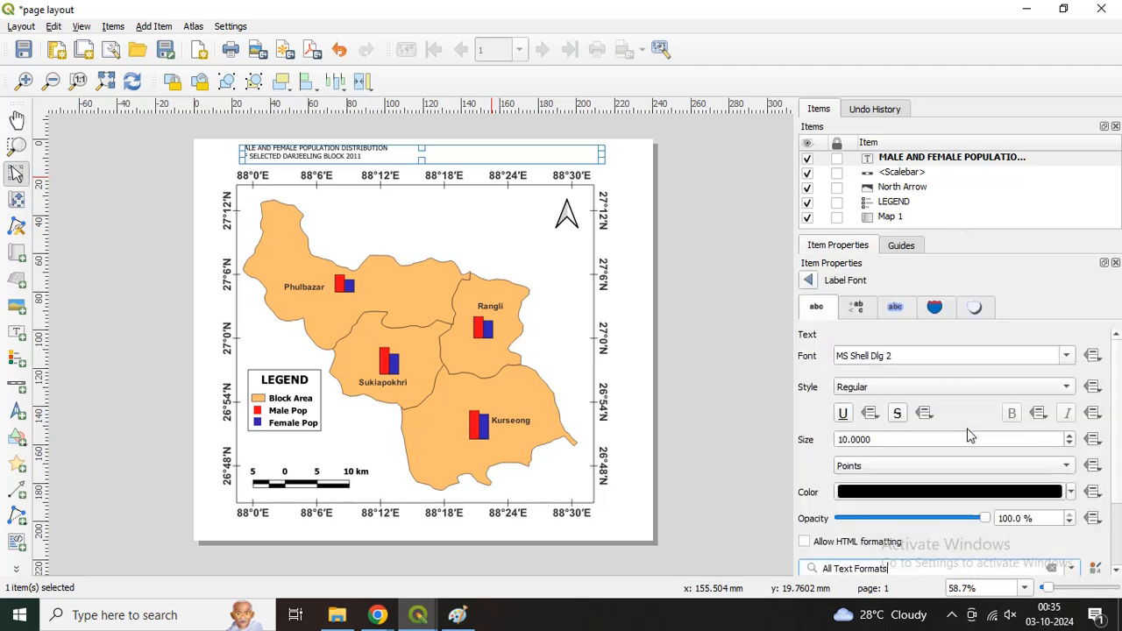
{"action": "left_click", "coordinate": [875, 392]}
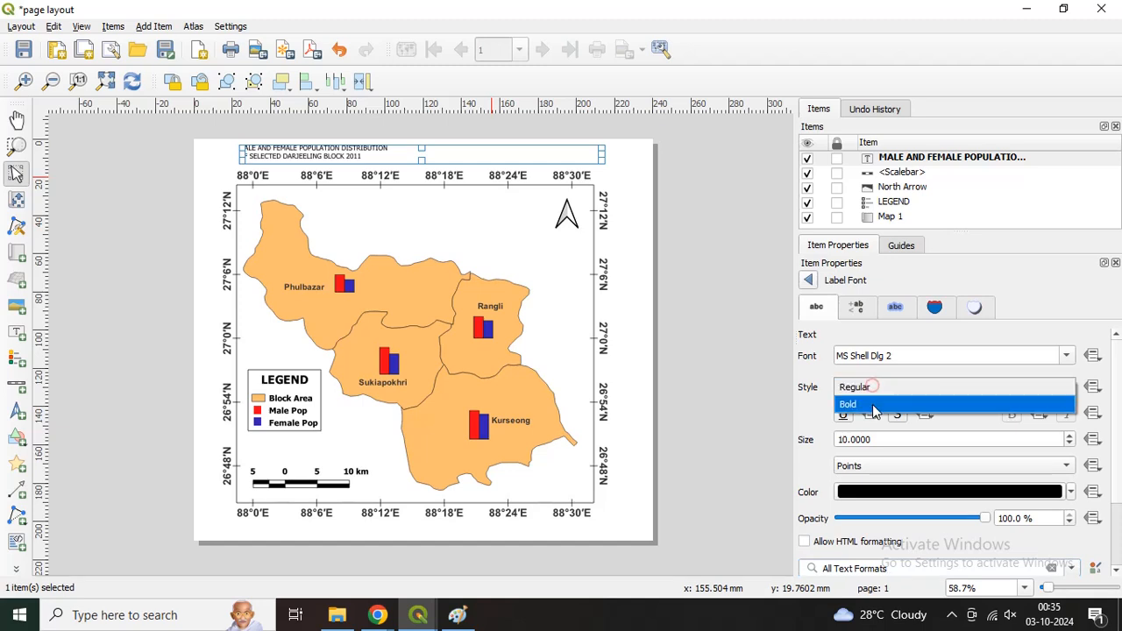
{"action": "left_click", "coordinate": [876, 402]}
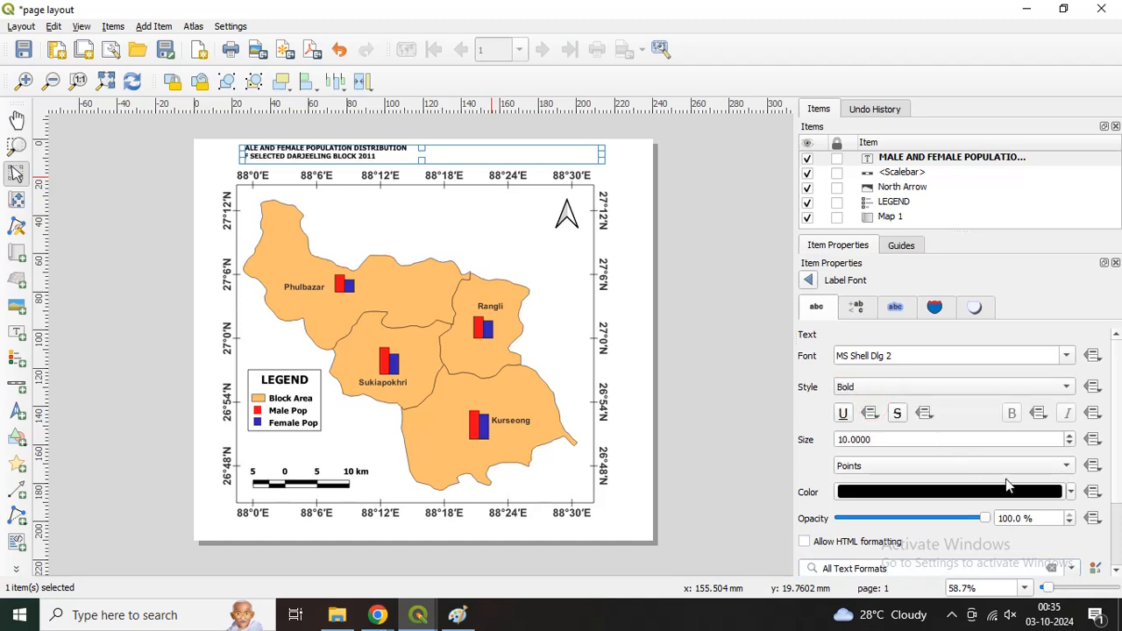
{"action": "left_click", "coordinate": [1070, 436]}
{"action": "left_click", "coordinate": [1070, 436]}
{"action": "left_click", "coordinate": [1070, 436]}
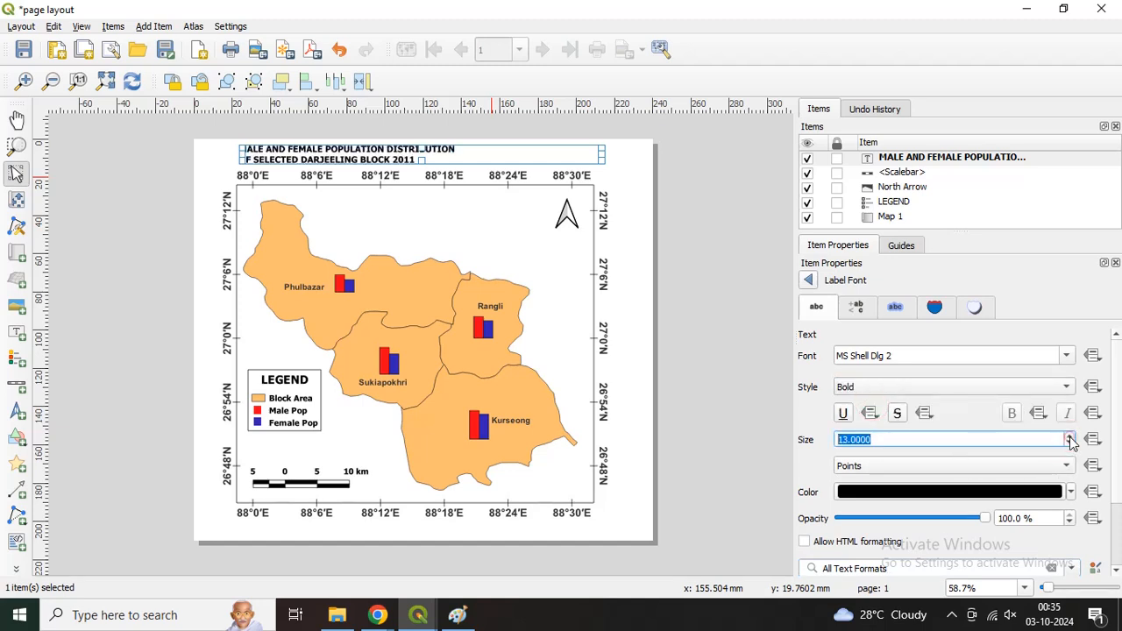
{"action": "left_click", "coordinate": [1070, 436]}
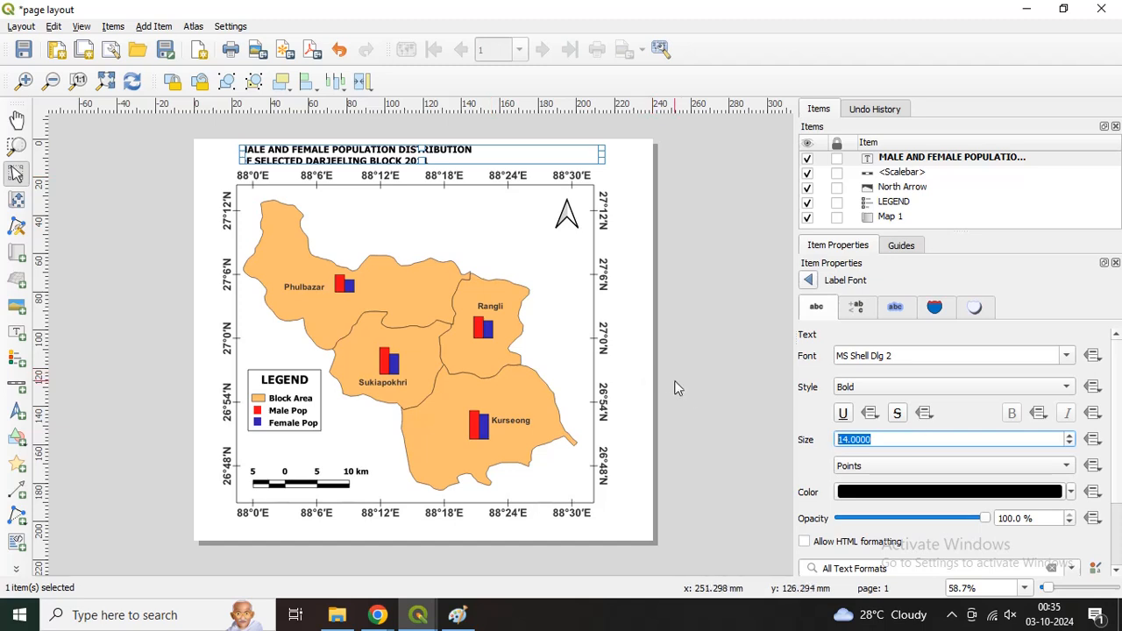
Step: Align the title text to Center horizontally and Middle vertically, and adjust the label slightly downwards
{"action": "left_click", "coordinate": [808, 281]}
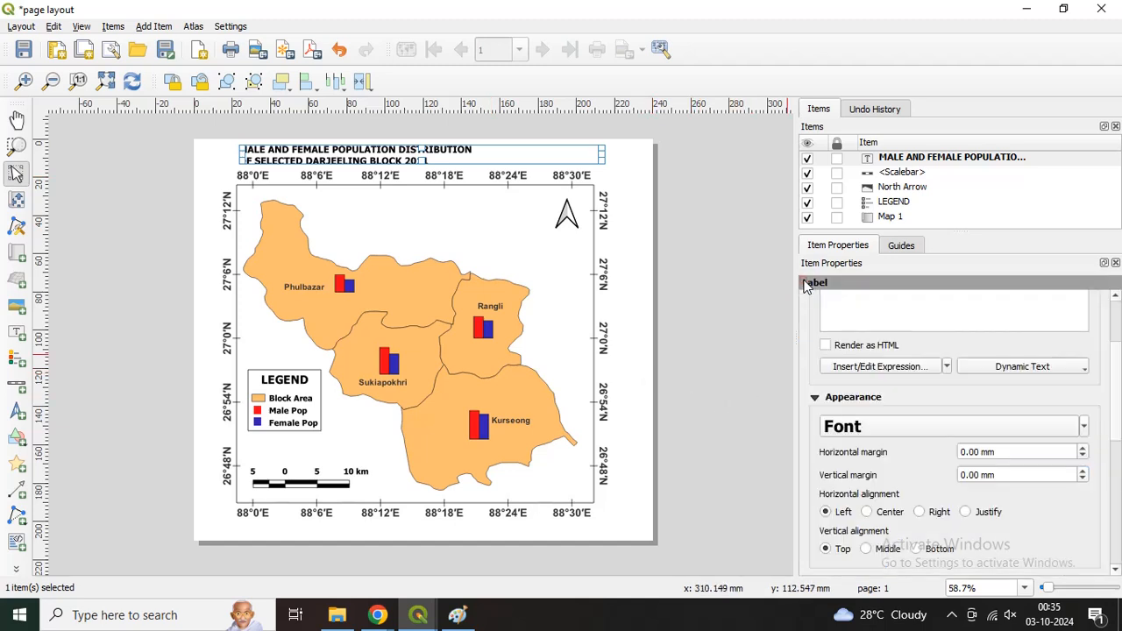
{"action": "left_click", "coordinate": [868, 549]}
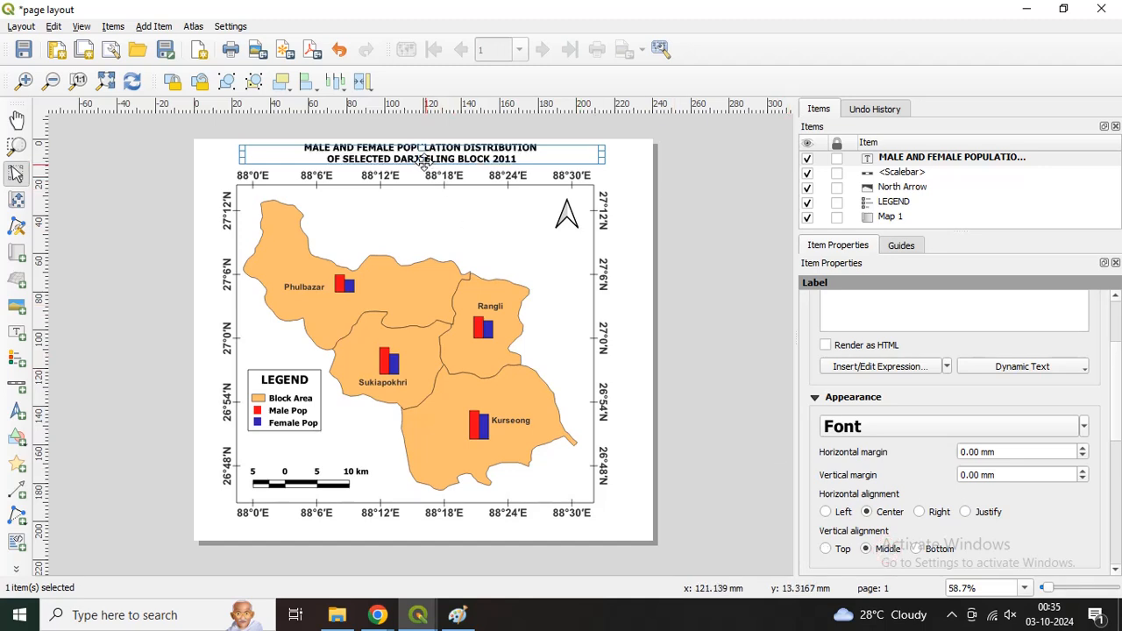
{"action": "left_click_drag", "start_coordinate": [424, 162], "coordinate": [424, 168]}
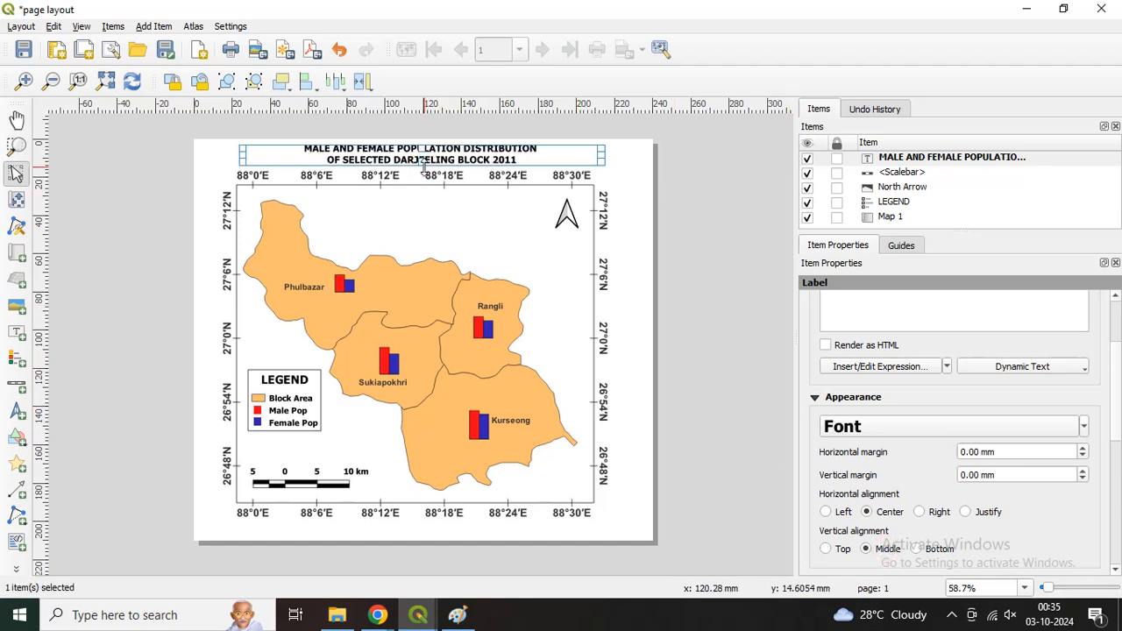
{"action": "left_click", "coordinate": [631, 187]}
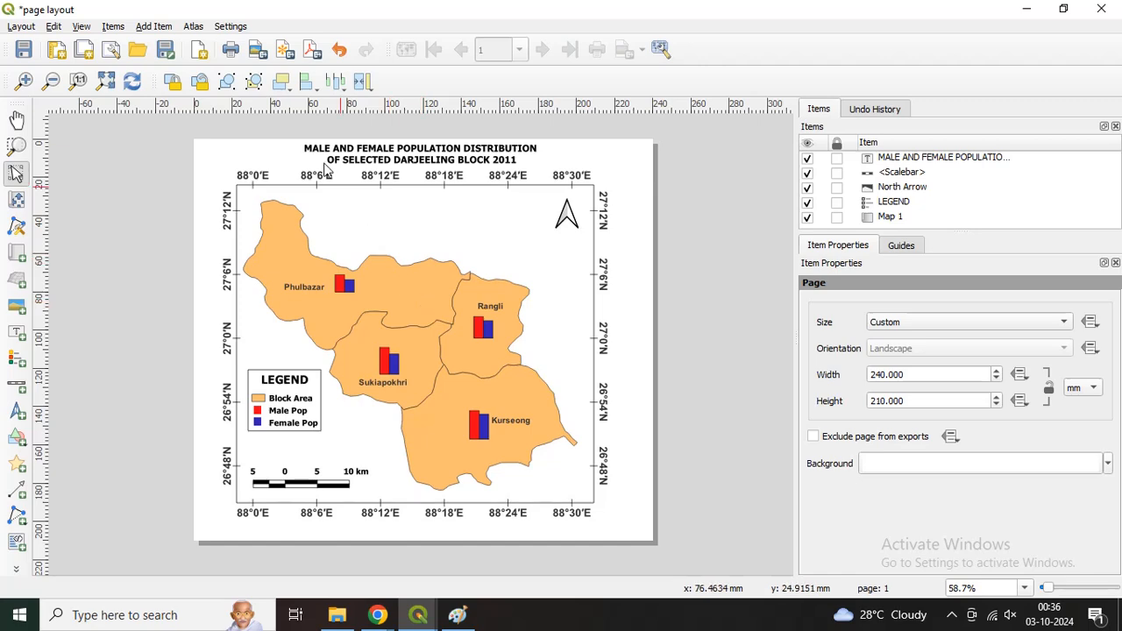
Step: Export the layout as a JPEG image named "final map" to the Desktop at 300 dpi
{"action": "left_click", "coordinate": [257, 54]}
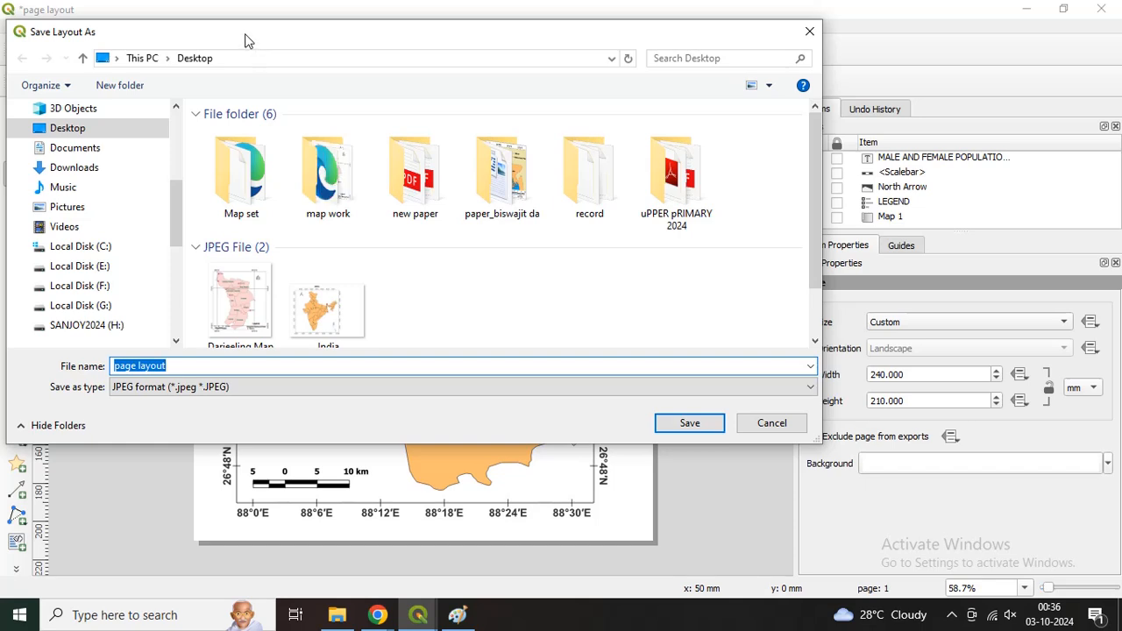
{"action": "left_click_drag", "start_coordinate": [255, 36], "coordinate": [346, 69]}
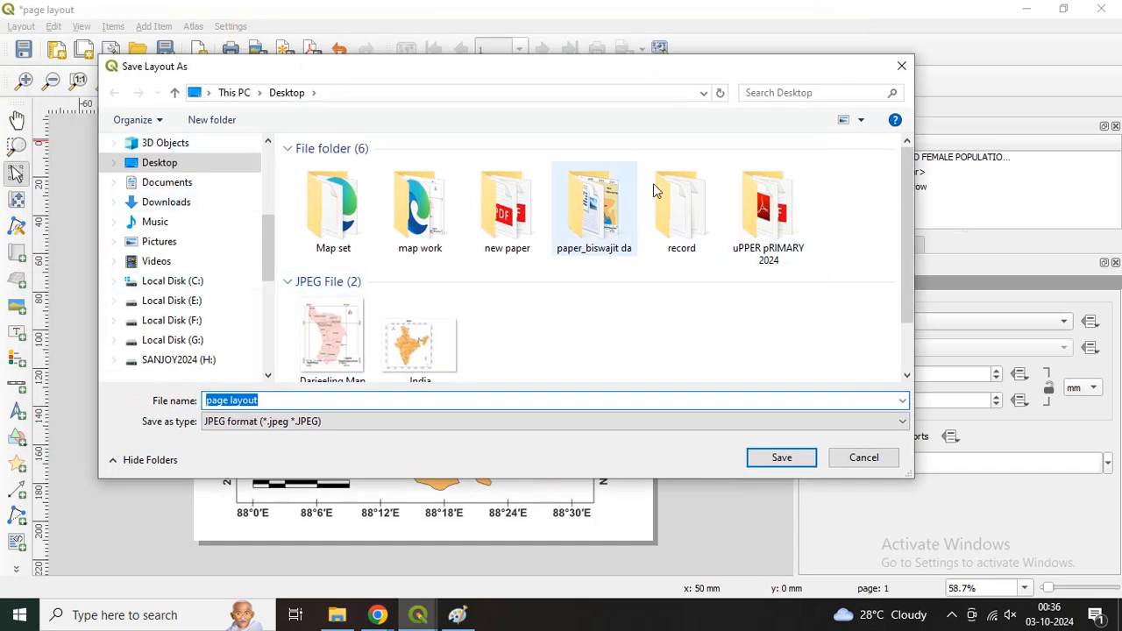
{"action": "left_click", "coordinate": [176, 168]}
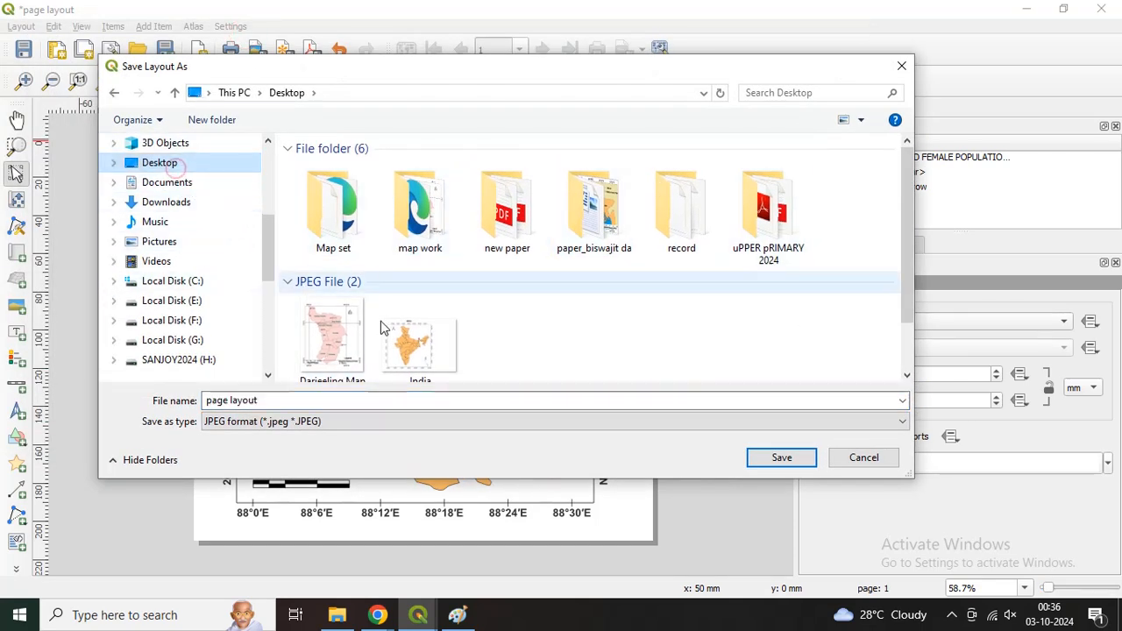
{"action": "double_click", "coordinate": [360, 400]}
{"action": "type", "text": "f"}
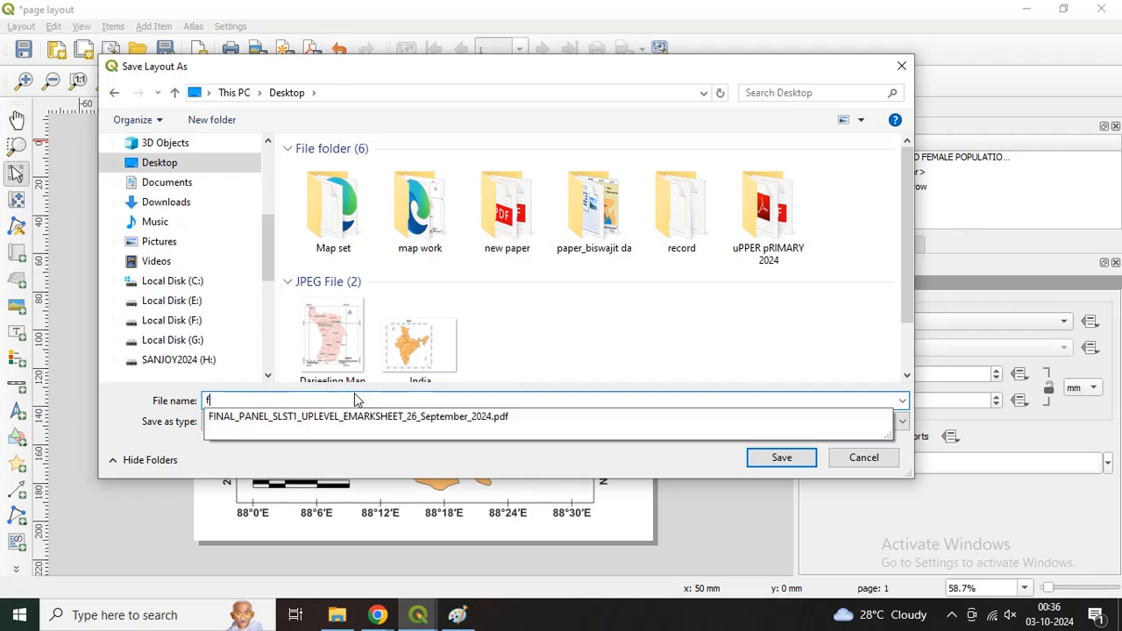
{"action": "type", "text": "inal map"}
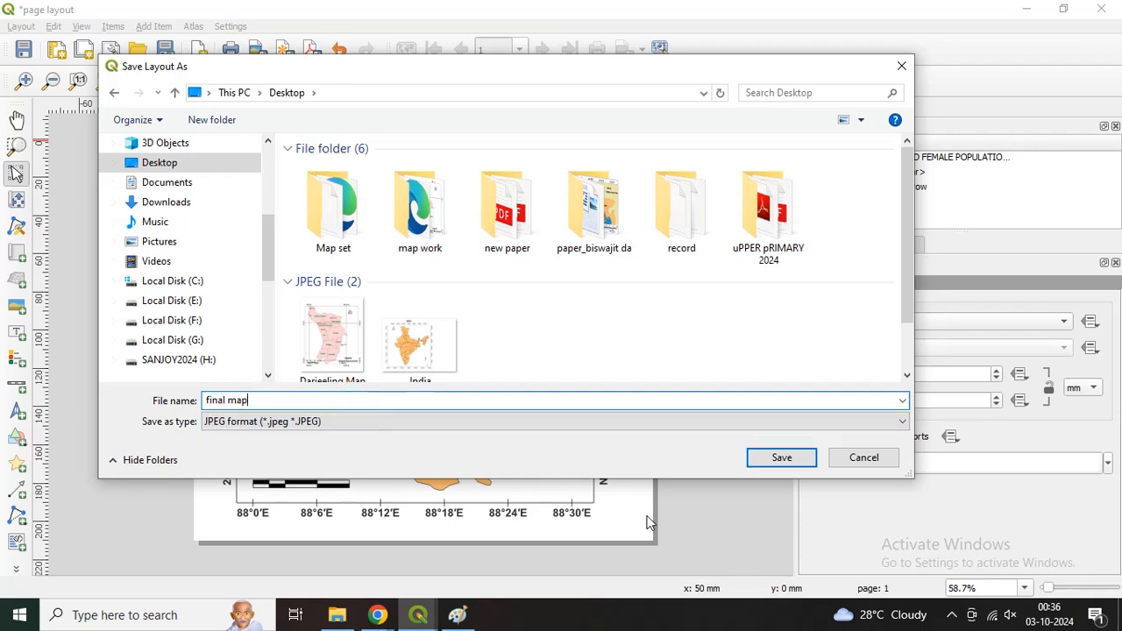
{"action": "left_click", "coordinate": [789, 462]}
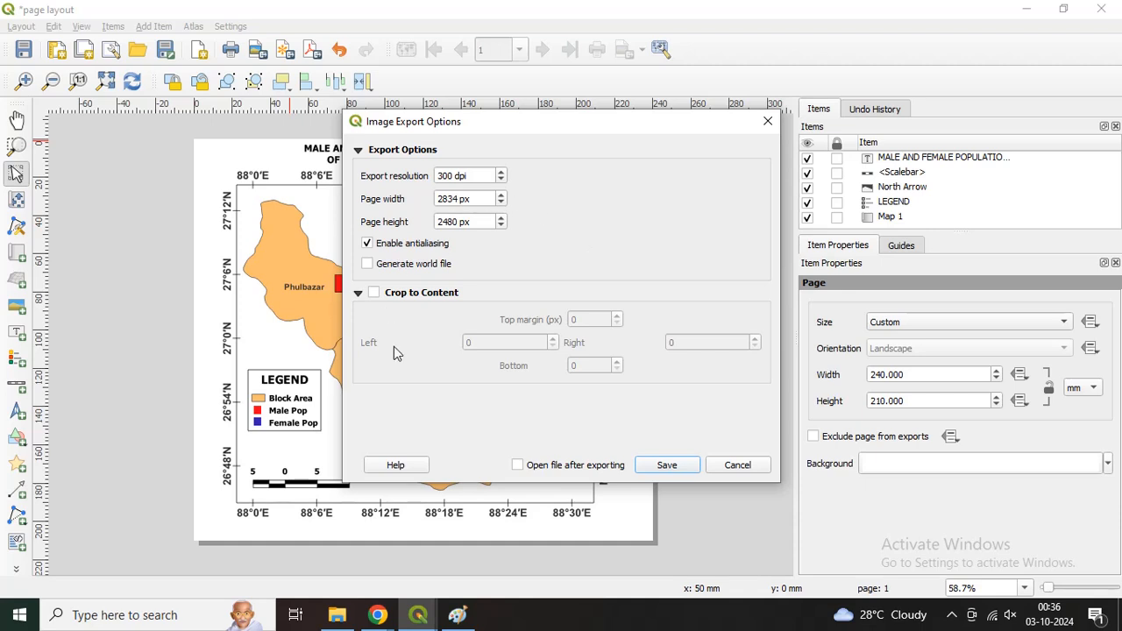
{"action": "left_click", "coordinate": [673, 466]}
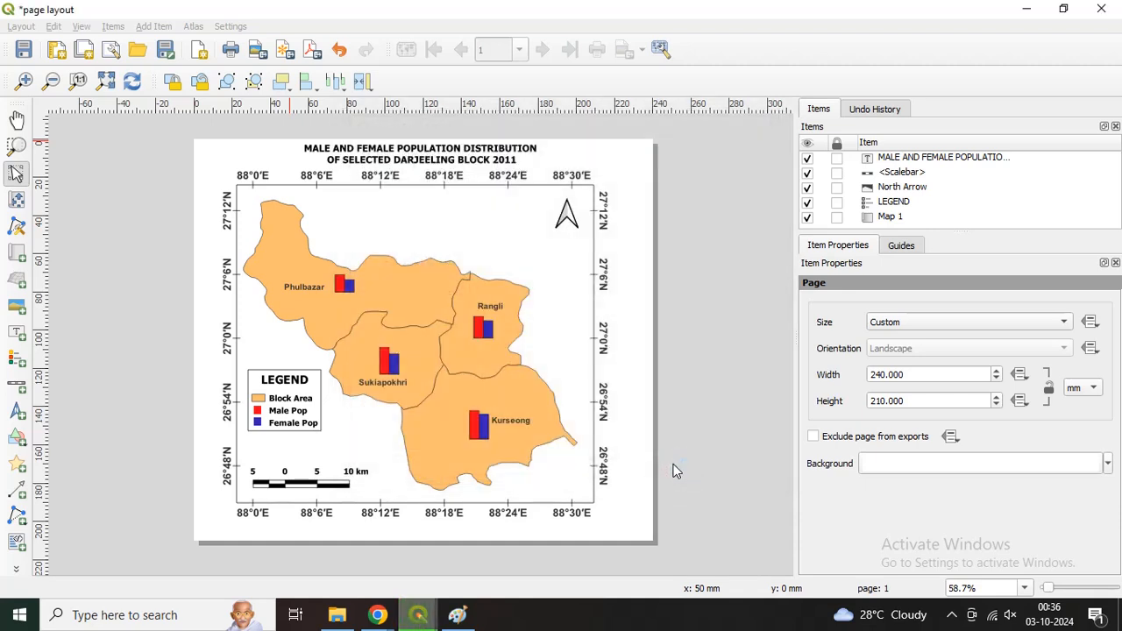
Step: Minimize the layout and main QGIS windows and open the exported "final map" image from the desktop in Paint
{"action": "left_click", "coordinate": [1026, 11]}
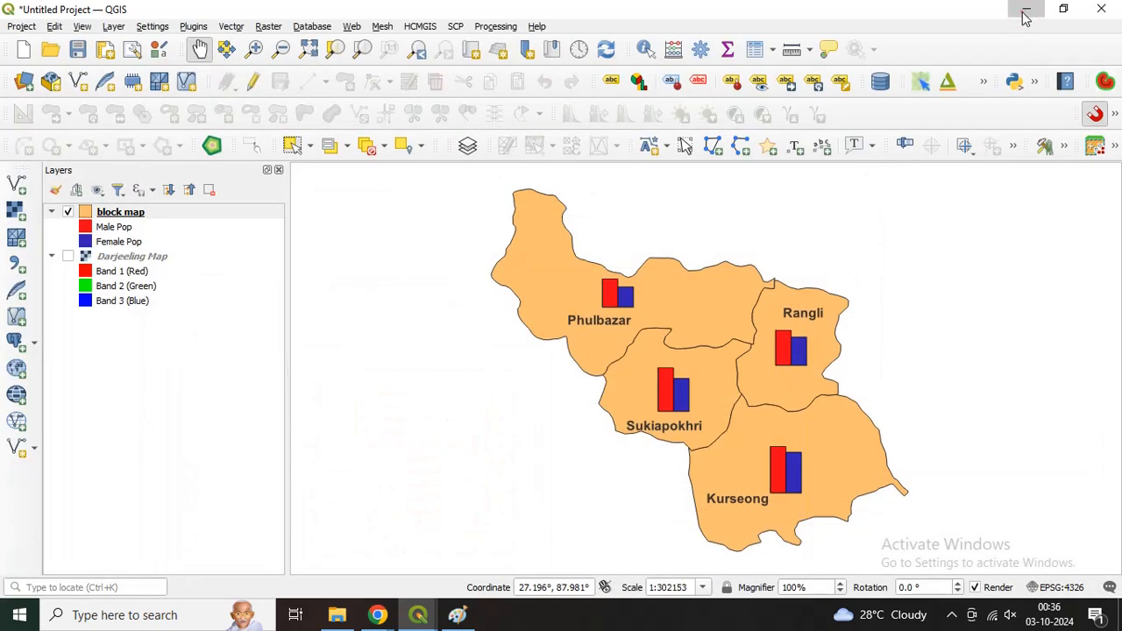
{"action": "left_click", "coordinate": [1024, 11]}
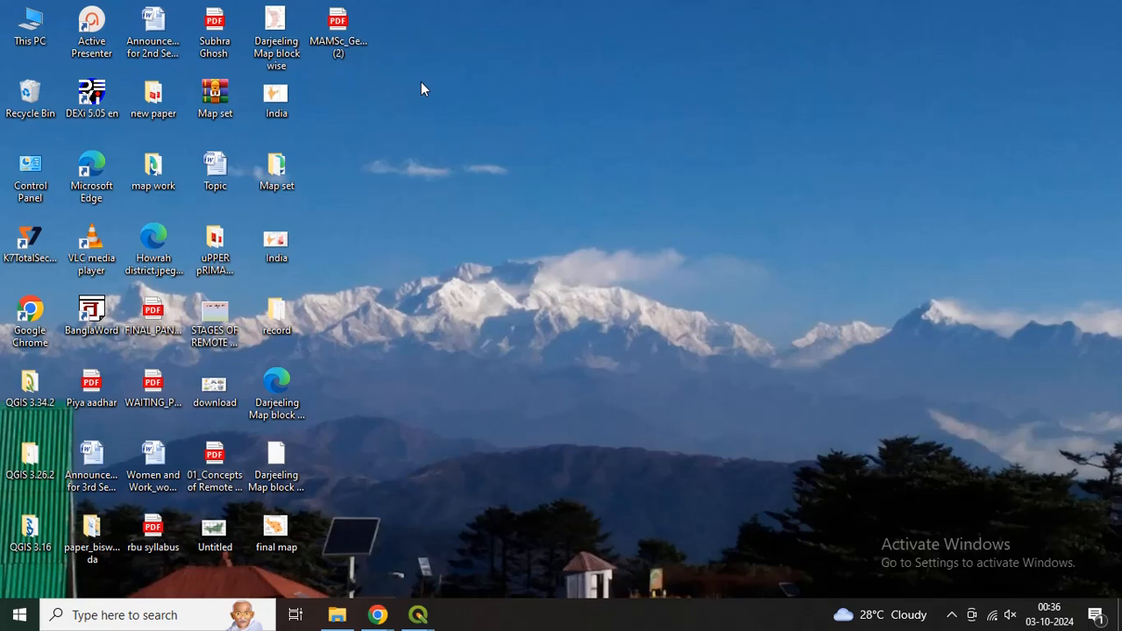
{"action": "left_click", "coordinate": [304, 530]}
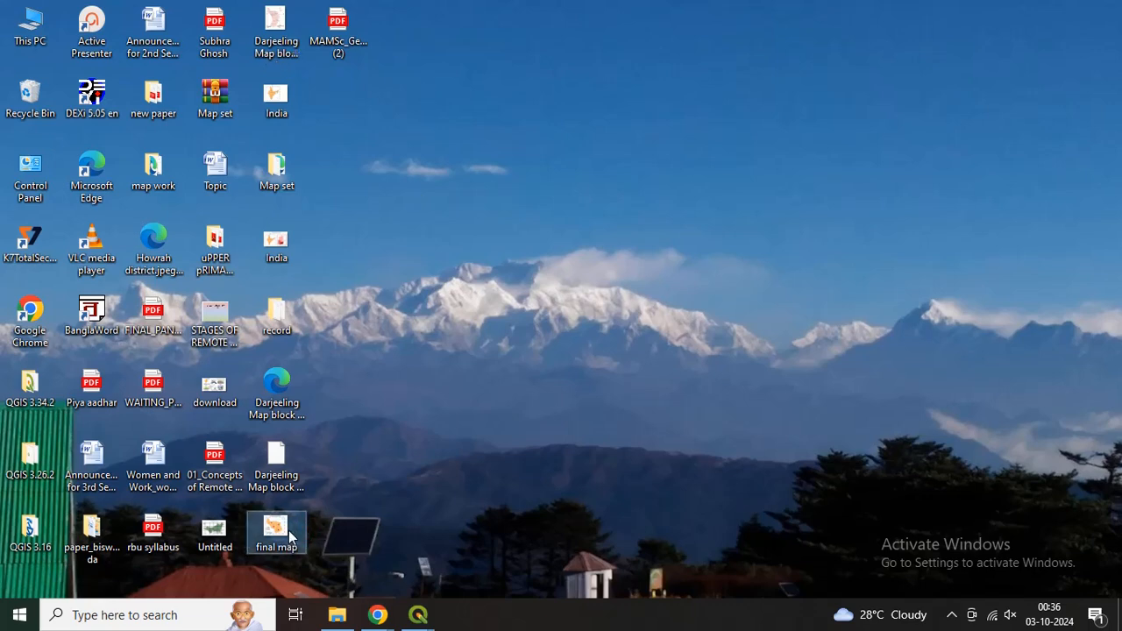
{"action": "right_click", "coordinate": [292, 536]}
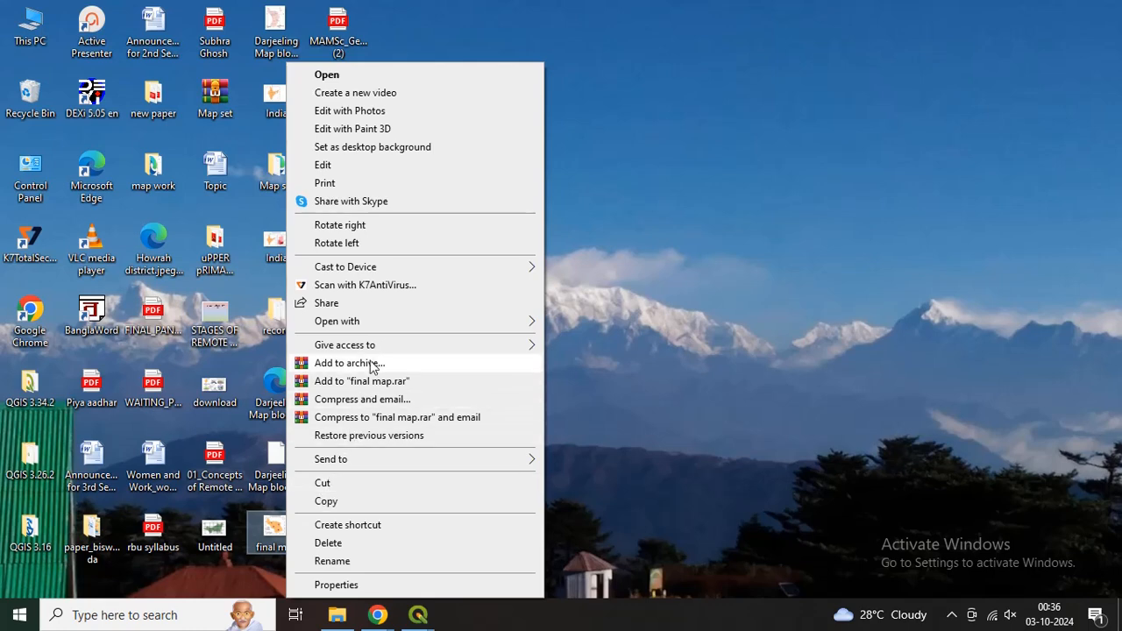
{"action": "mouse_move", "coordinate": [519, 321]}
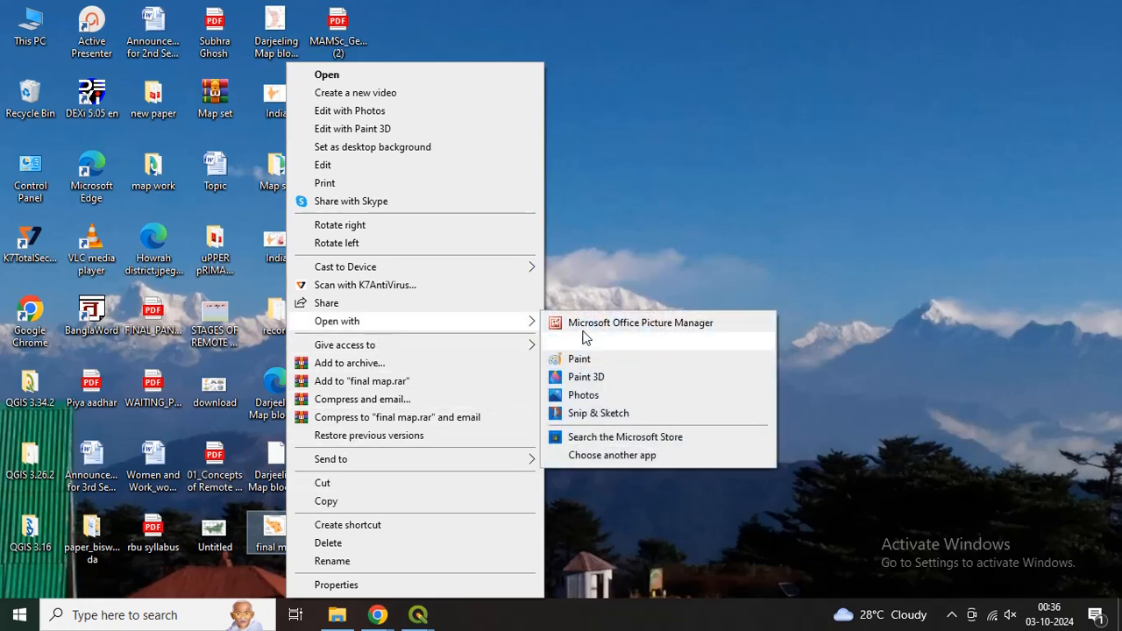
{"action": "left_click", "coordinate": [588, 360]}
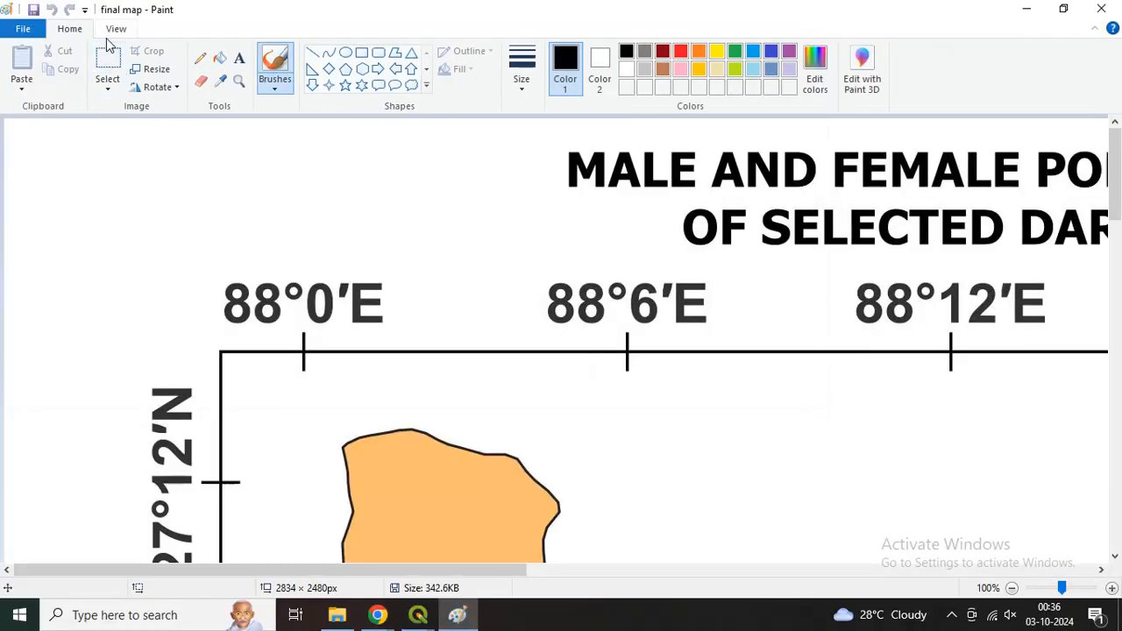
Step: Examine the whole exported map image at reduced zoom, down to 12.5%, and close Paint
{"action": "left_click", "coordinate": [116, 29]}
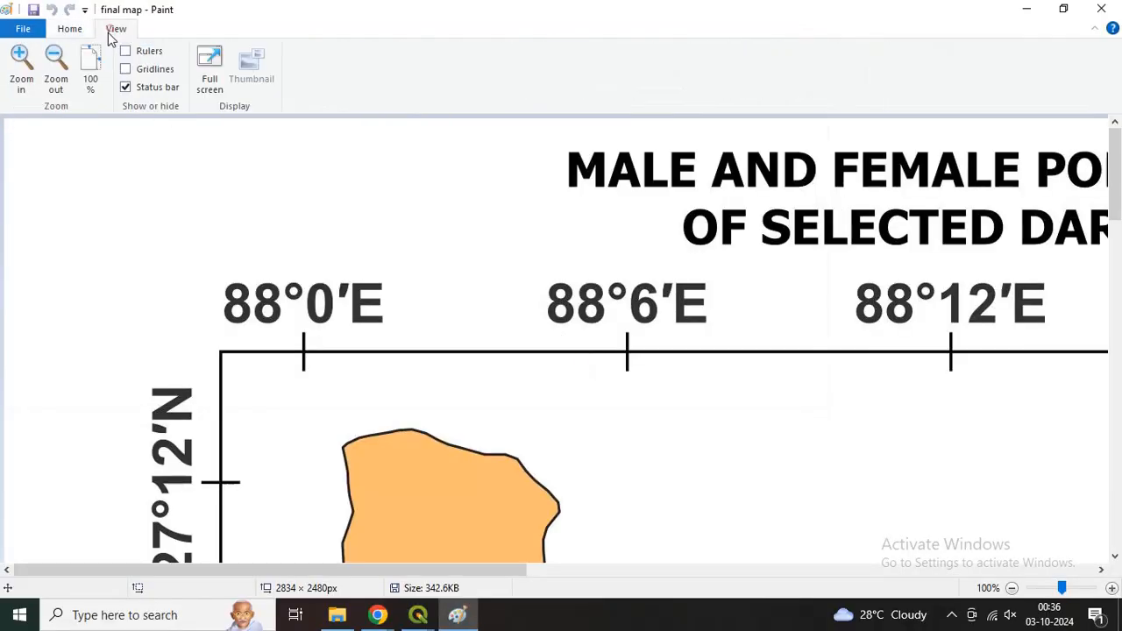
{"action": "left_click", "coordinate": [56, 79]}
{"action": "left_click", "coordinate": [57, 79]}
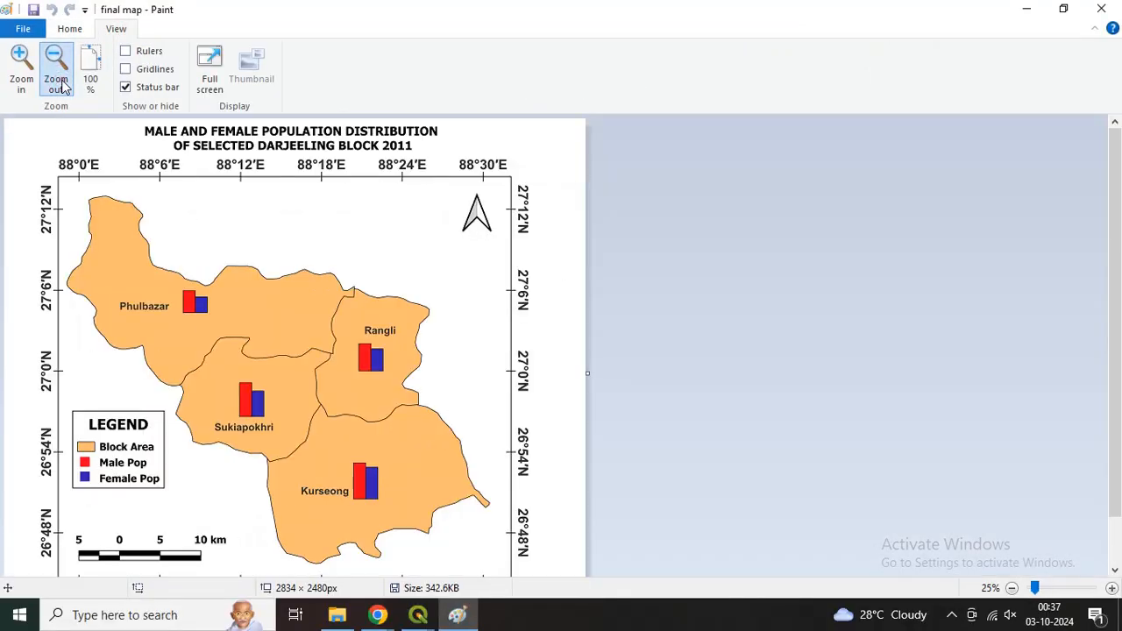
{"action": "left_click", "coordinate": [58, 81]}
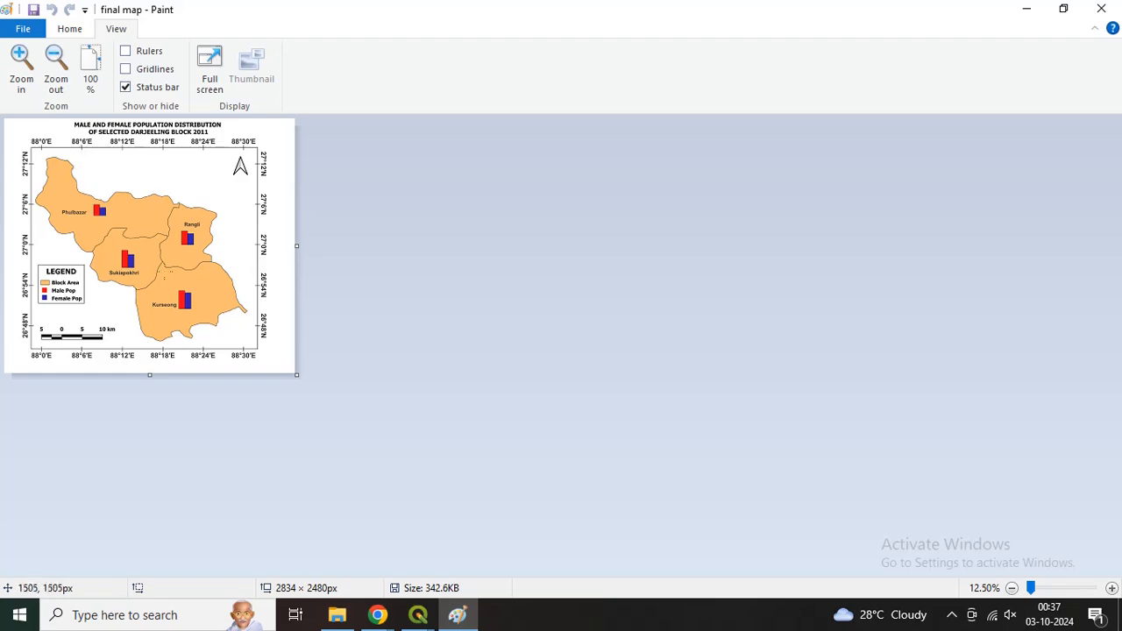
{"action": "left_click", "coordinate": [1104, 8]}
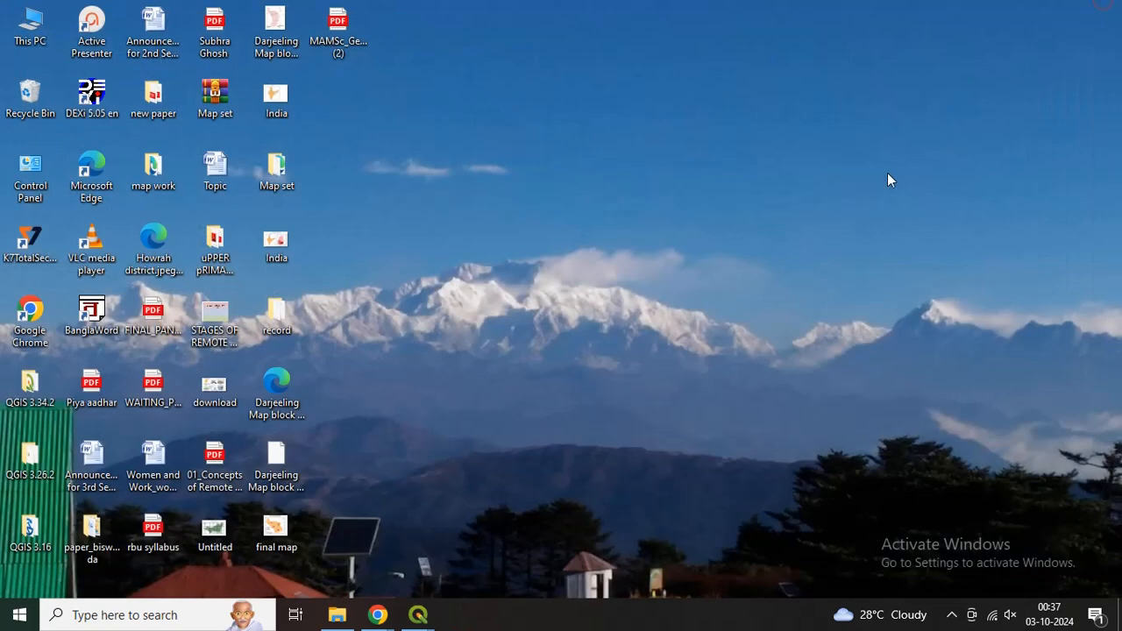